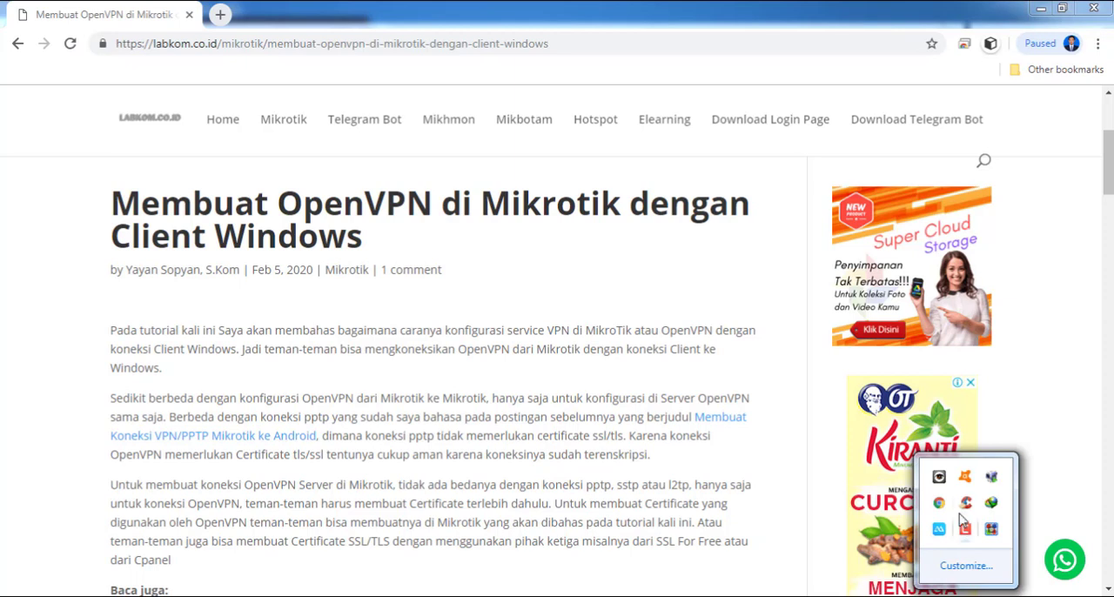
click(964, 528)
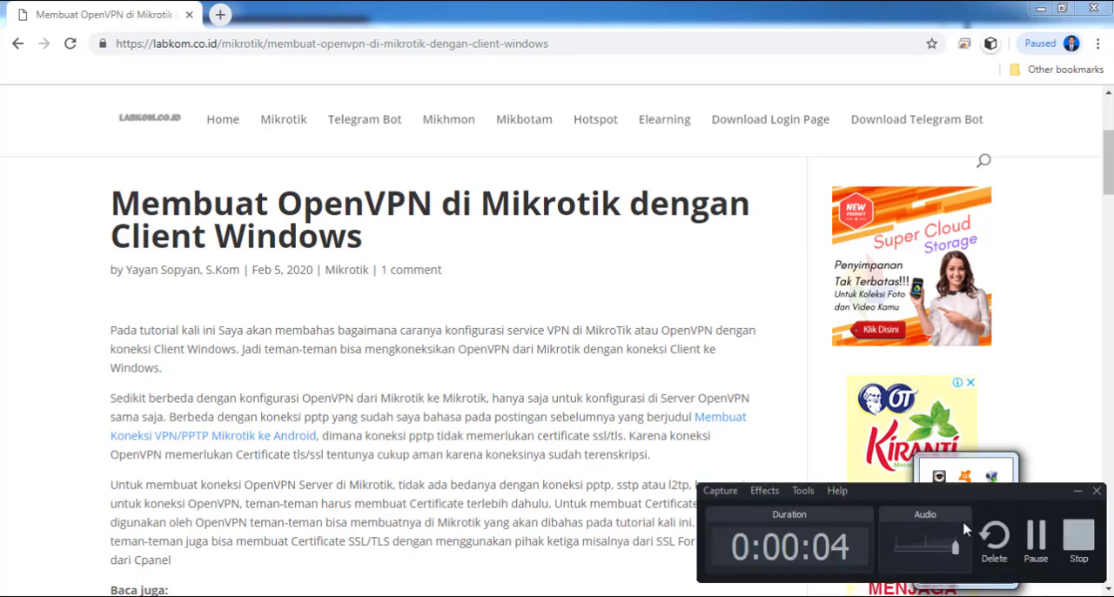
click(1077, 491)
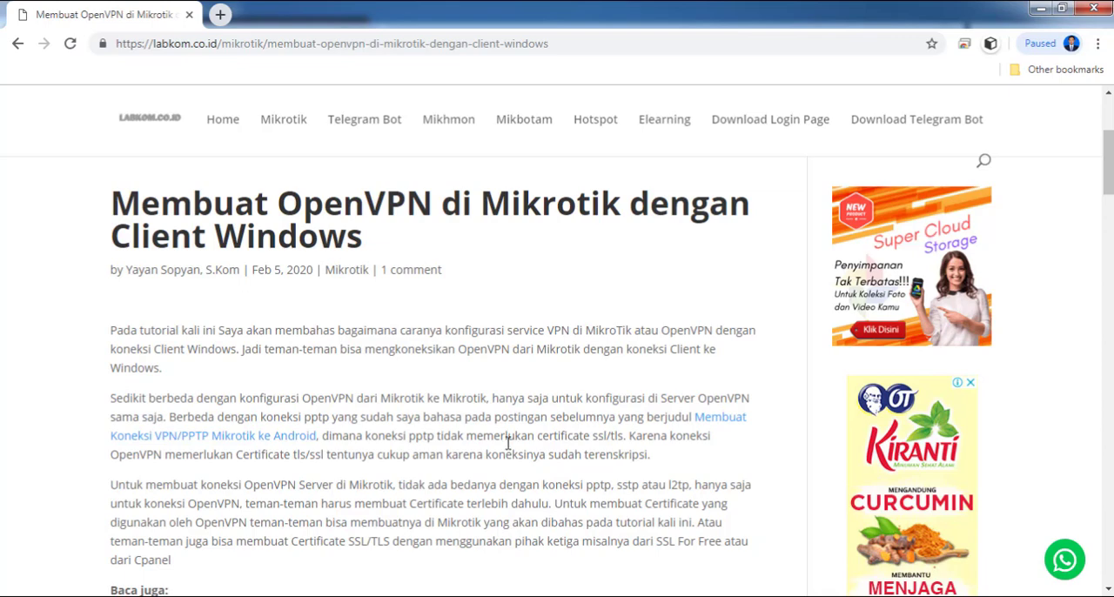
scroll(438, 504, down, 3)
scroll(438, 497, up, 4)
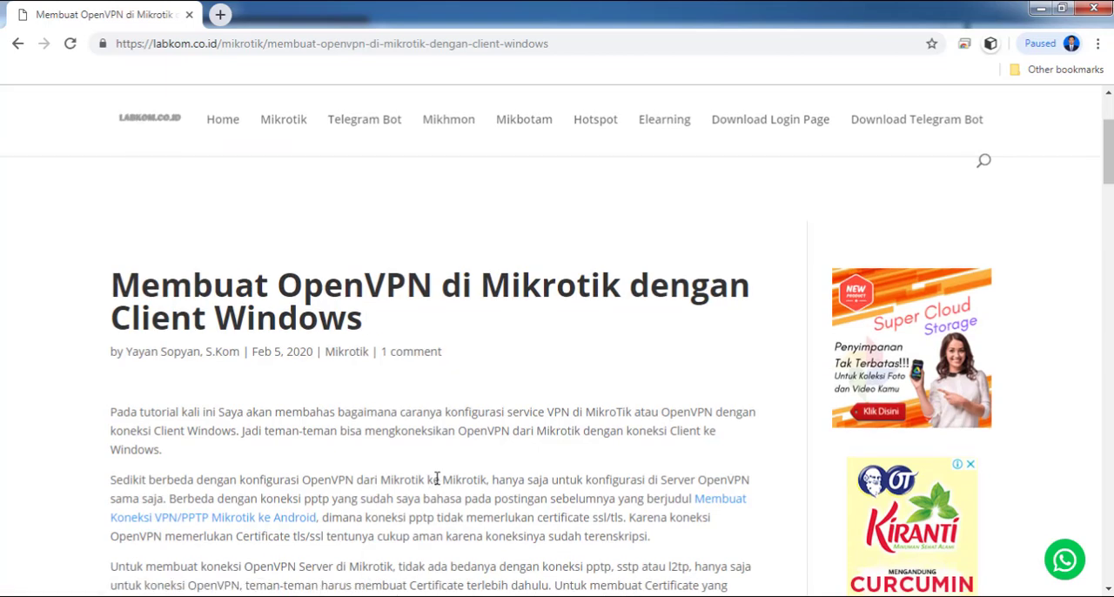
scroll(438, 478, down, 1)
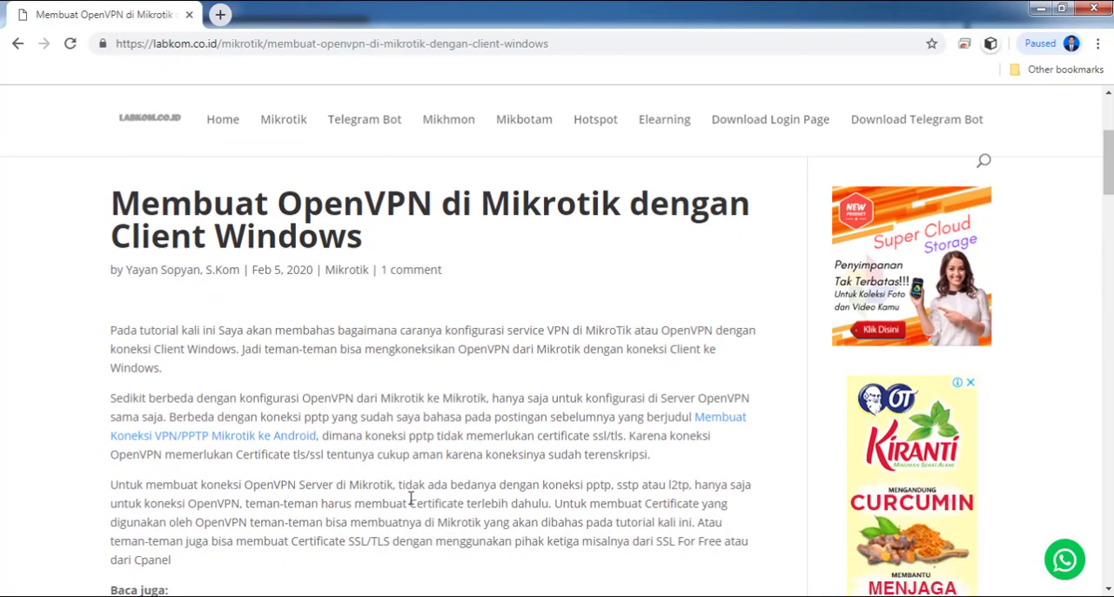
Switch to the yayan folder in the file explorer and open 1_konfig-ovpn-server.txt in Notepad
click(174, 596)
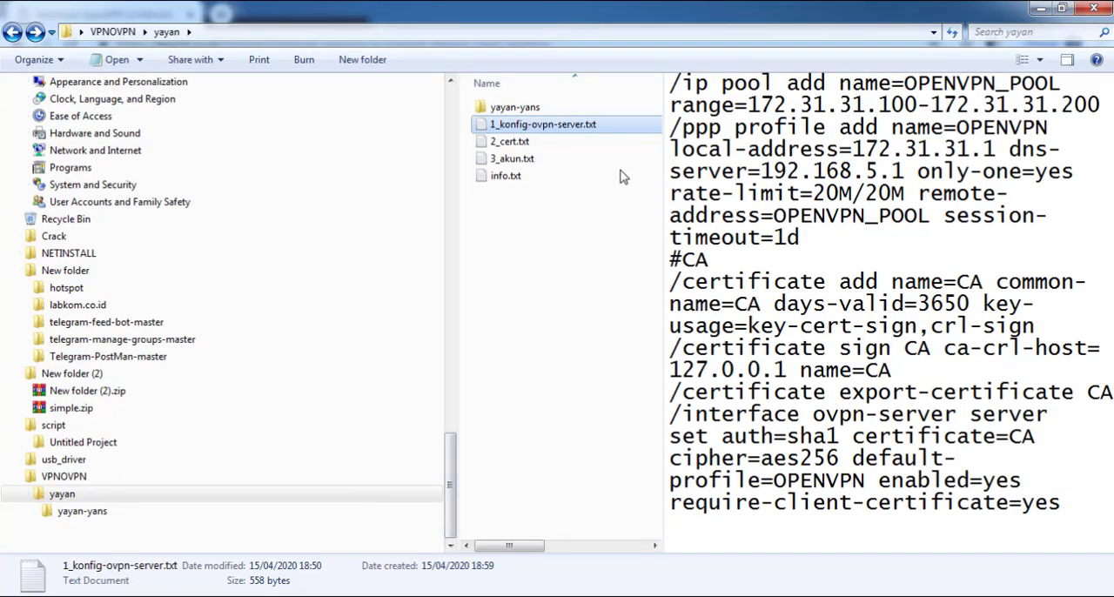
double_click(574, 126)
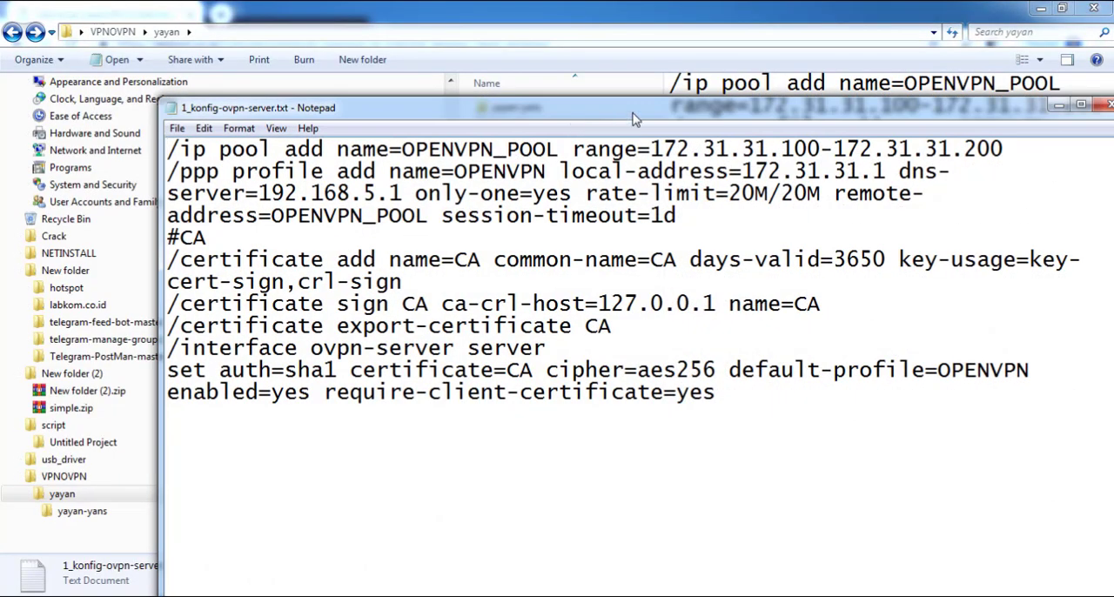
drag(612, 93, 514, 50)
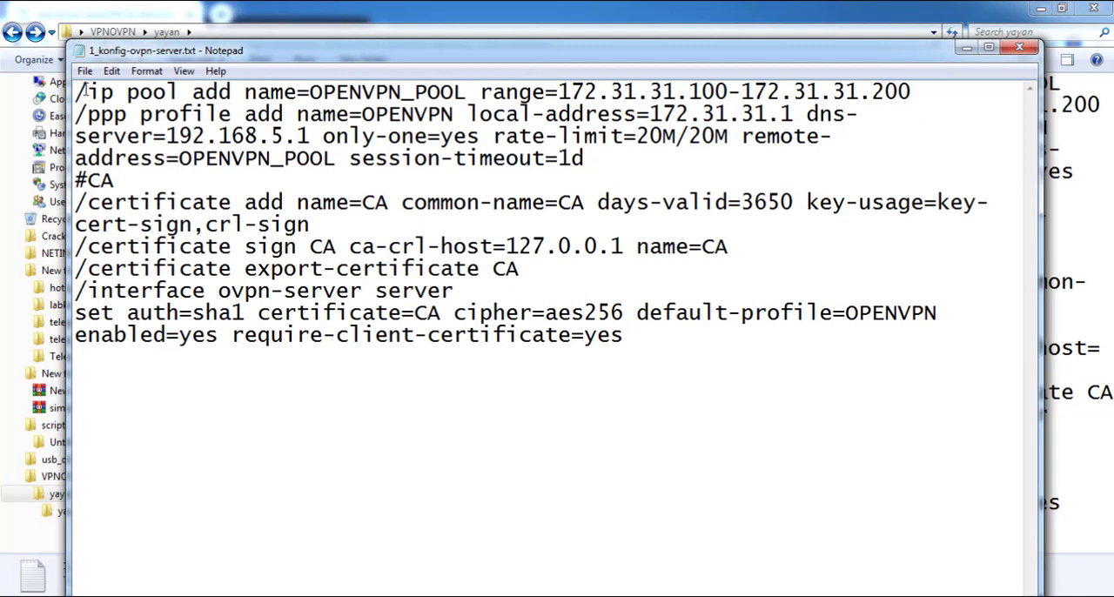
Copy the whole /ip pool add line for OPENVPN_POOL with range 172.31.31.100-172.31.31.200 from the script
drag(75, 92, 990, 93)
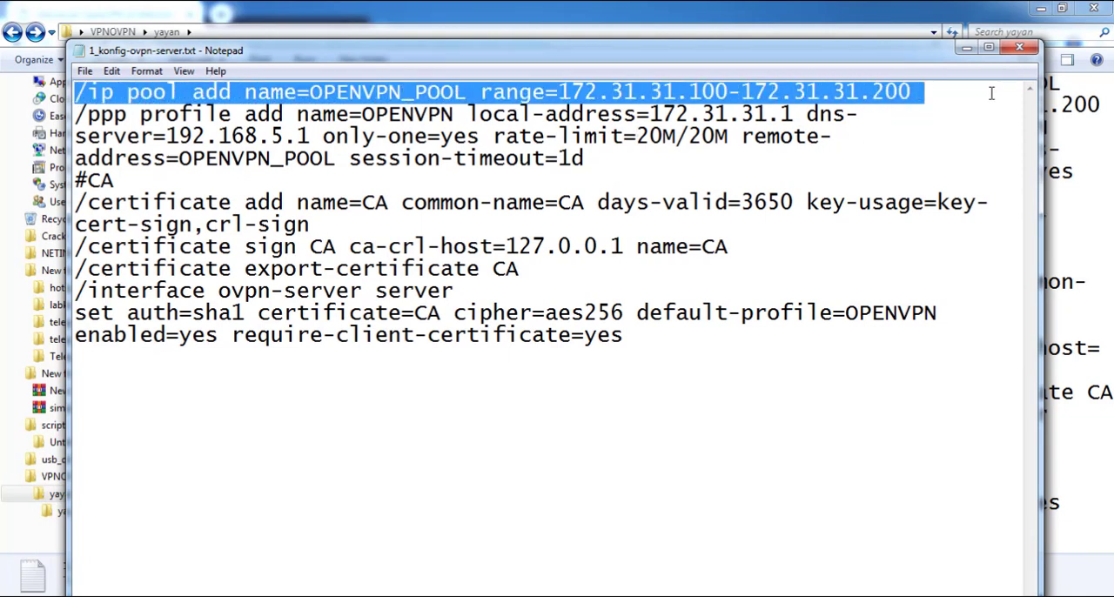
click(900, 93)
drag(910, 92, 63, 63)
right_click(205, 94)
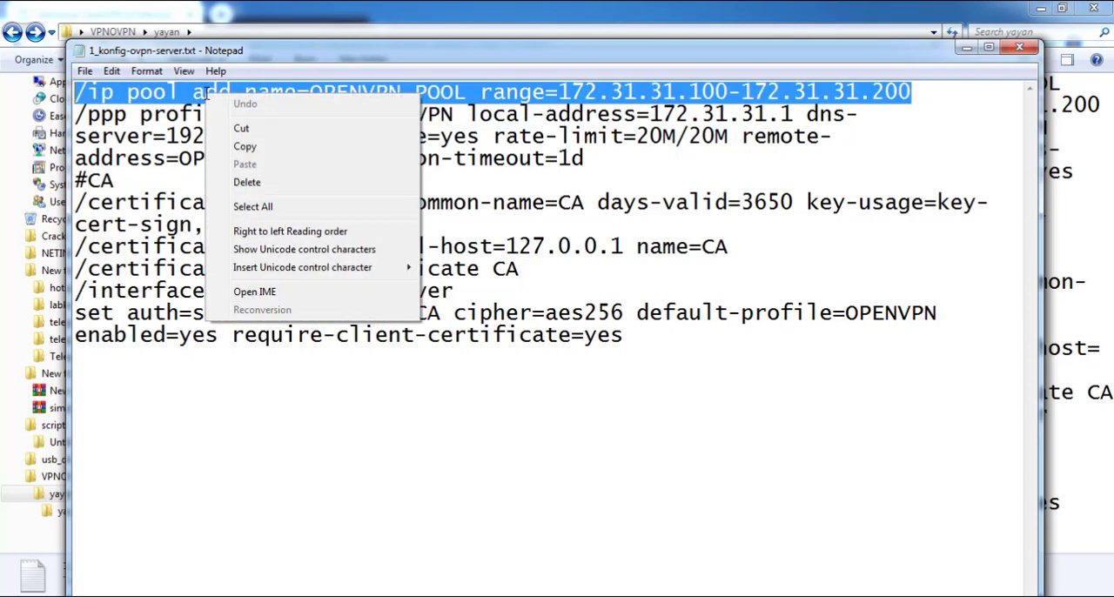
click(245, 146)
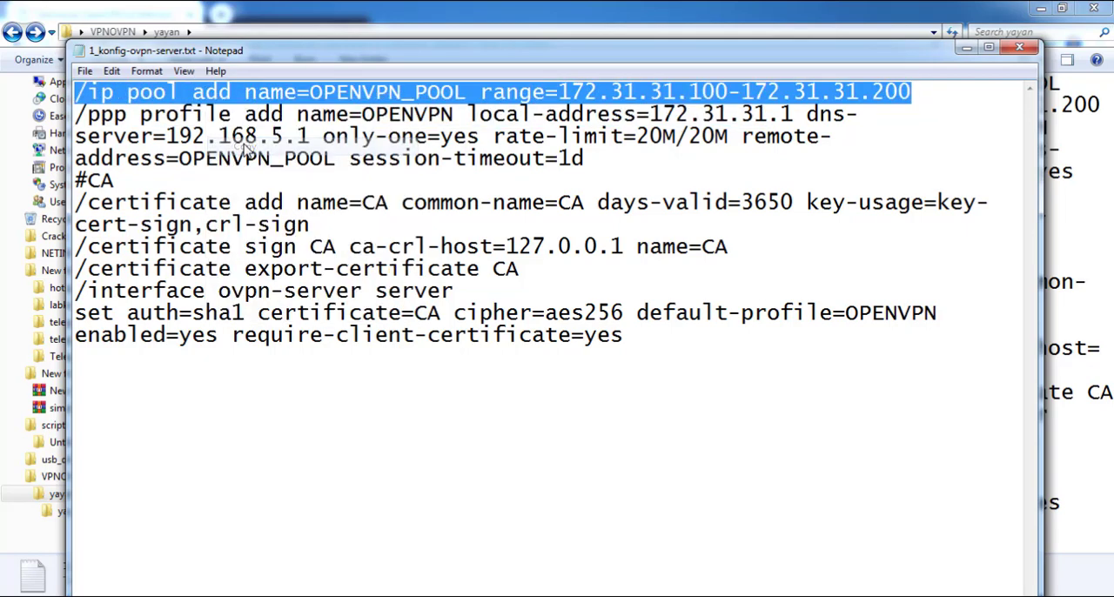
click(559, 92)
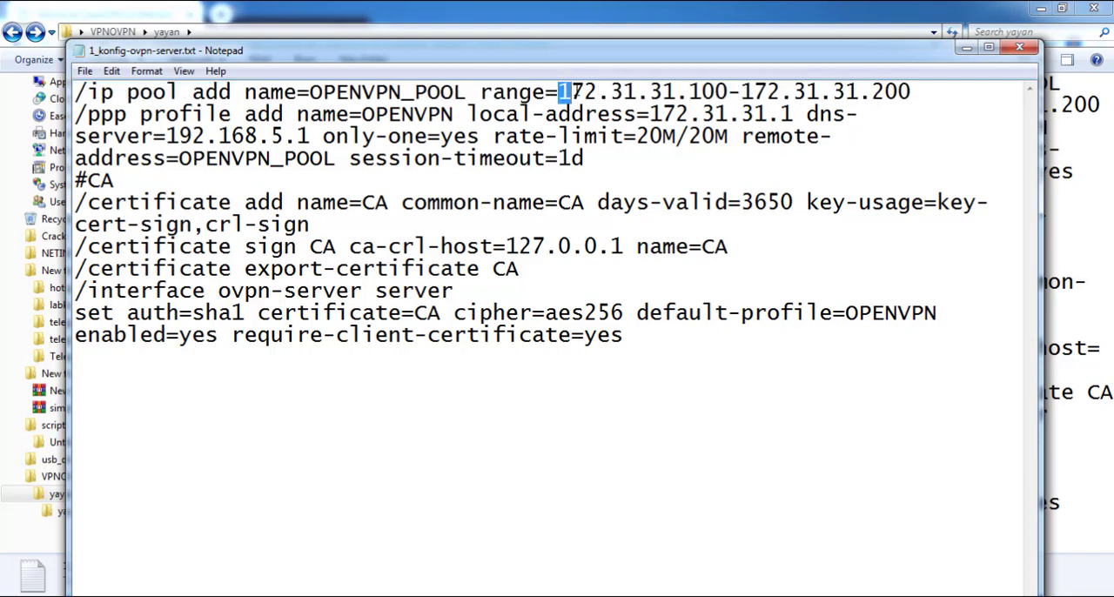
drag(559, 91, 598, 89)
drag(919, 91, 49, 36)
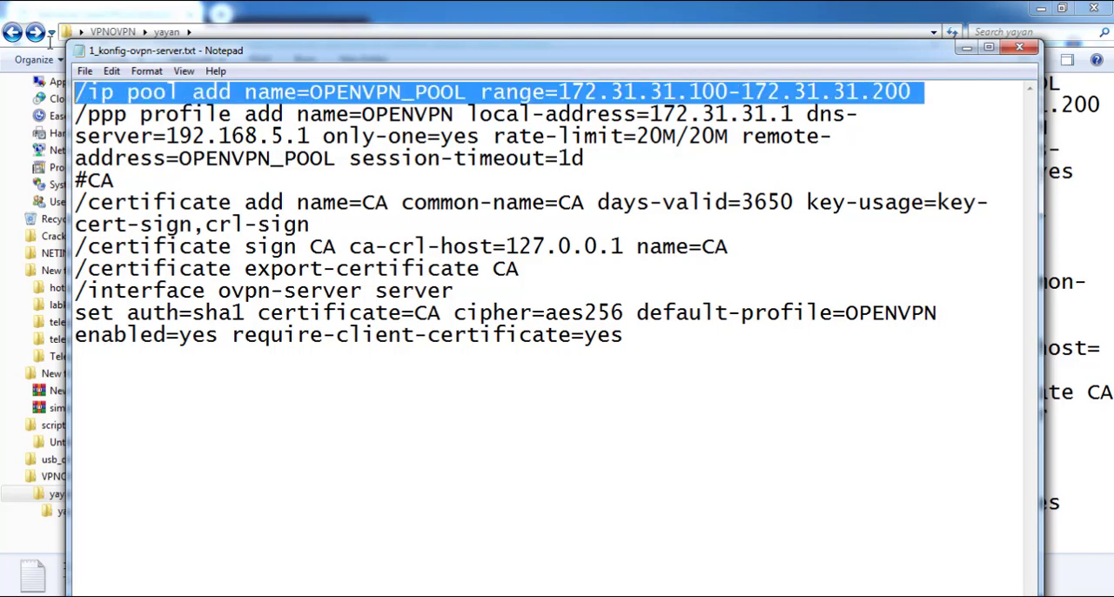
right_click(171, 87)
click(233, 143)
Switch to WinBox, open the router's IP Pool list and move its window clear of the main menu
click(357, 595)
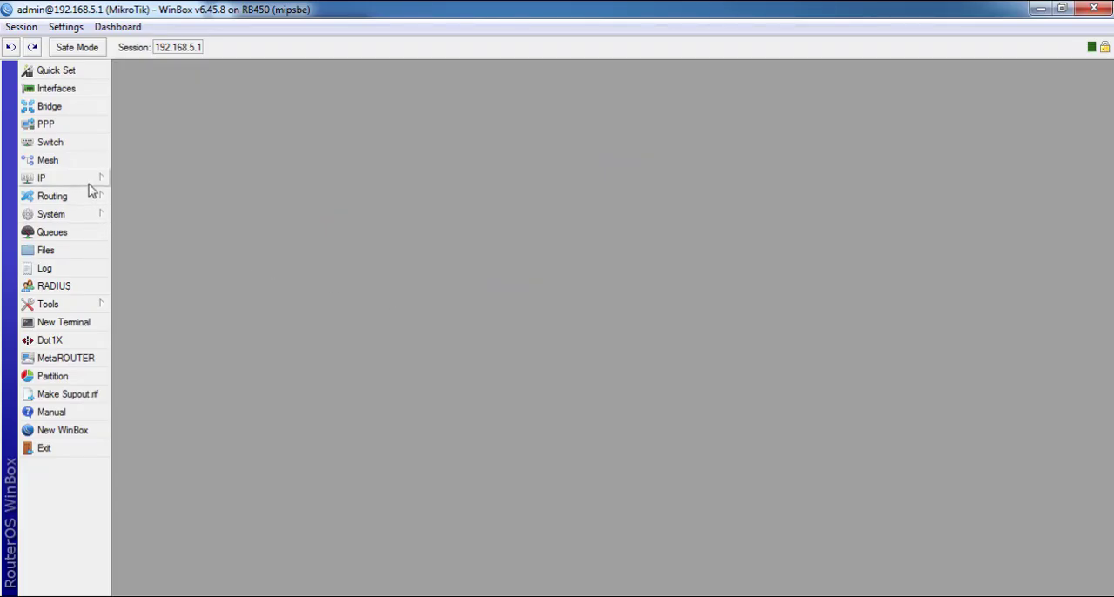
click(88, 184)
click(165, 407)
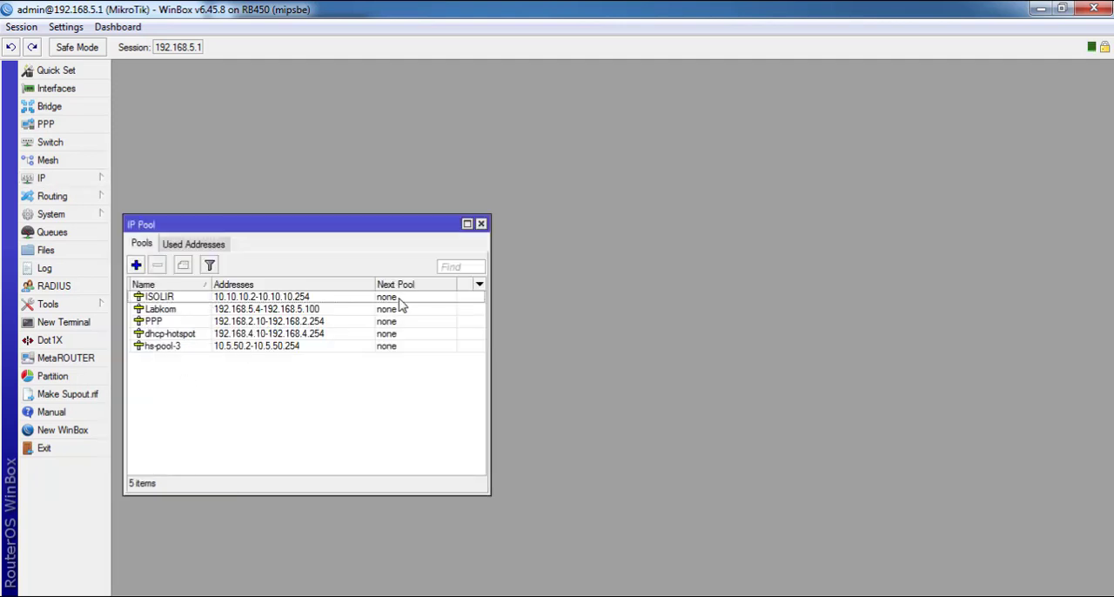
drag(331, 224, 549, 68)
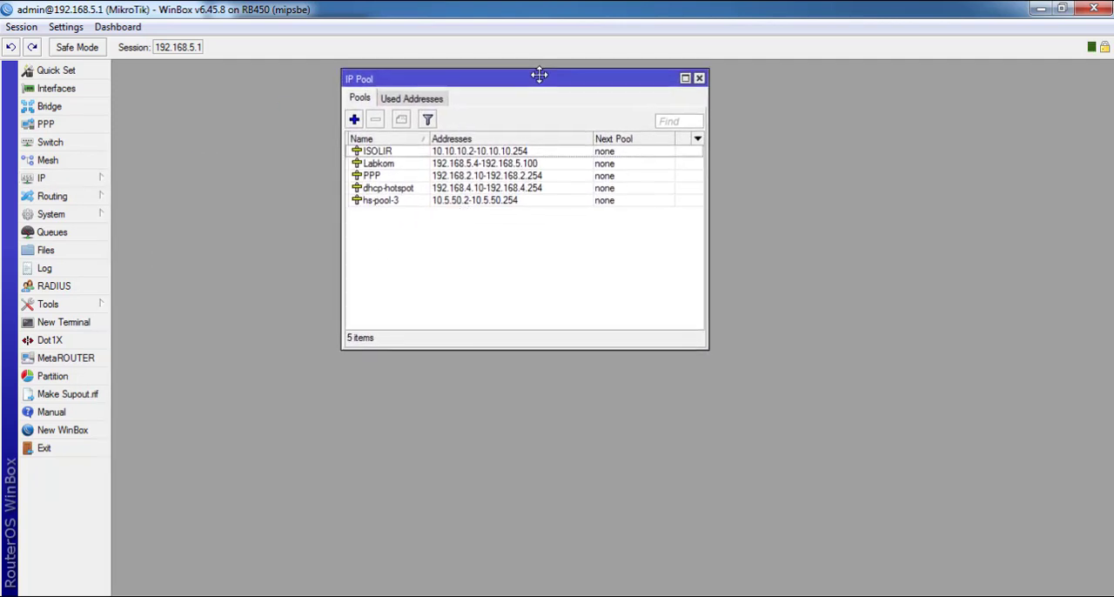
Run the copied /ip pool add command in a new terminal and widen the pool list's Name column to show OPENVPN_POOL in full
click(91, 324)
right_click(680, 160)
click(745, 235)
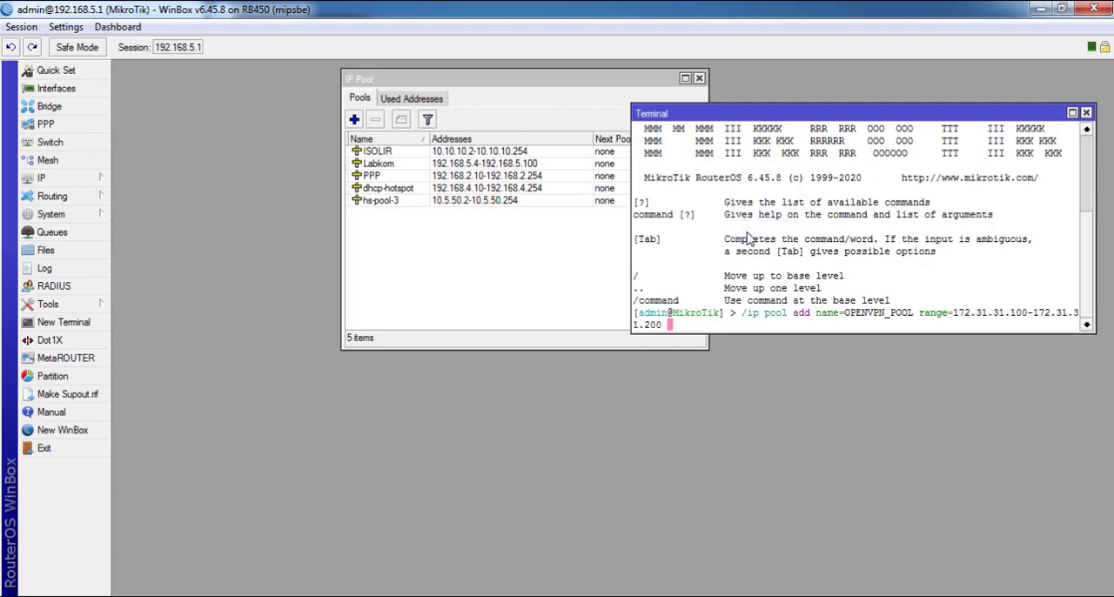
key(Return)
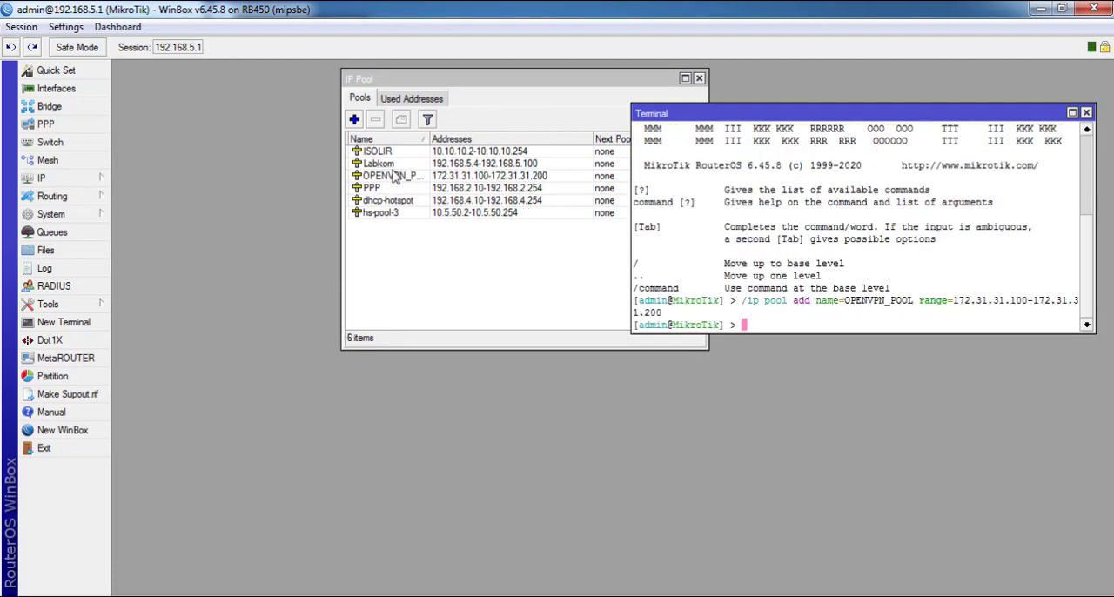
click(396, 176)
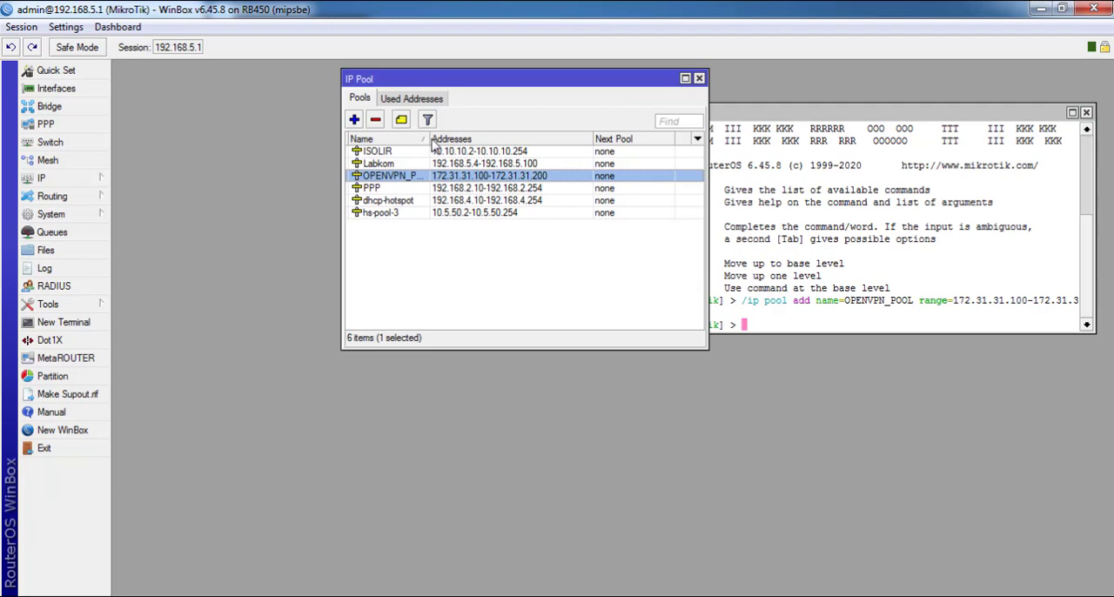
drag(430, 138, 493, 134)
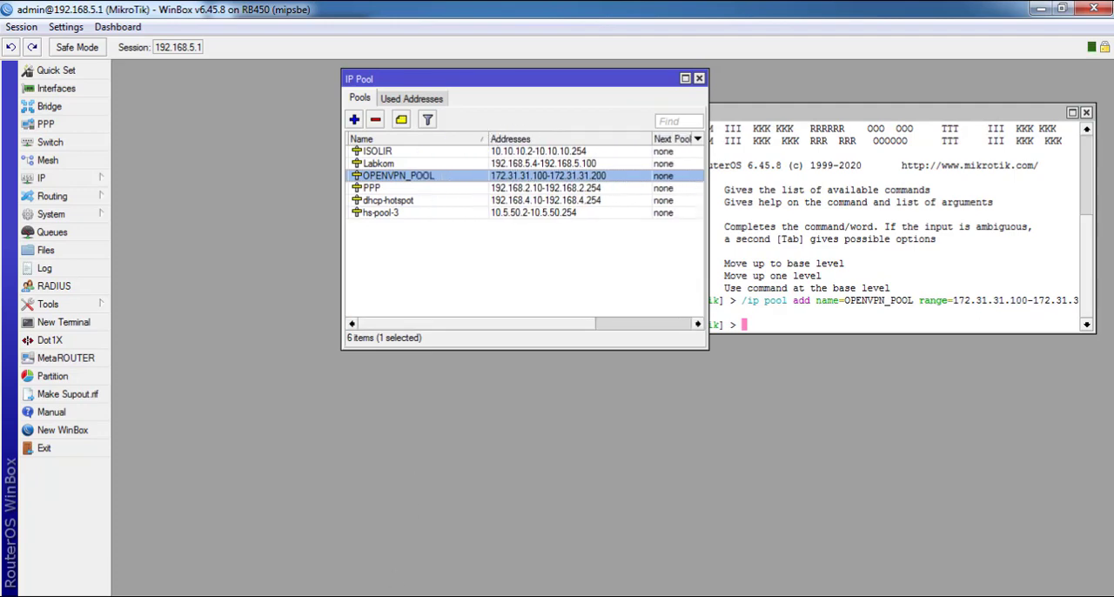
Switch back to the Notepad script and copy the complete /ppp profile add command, from /ppp through session-timeout=1d
click(433, 595)
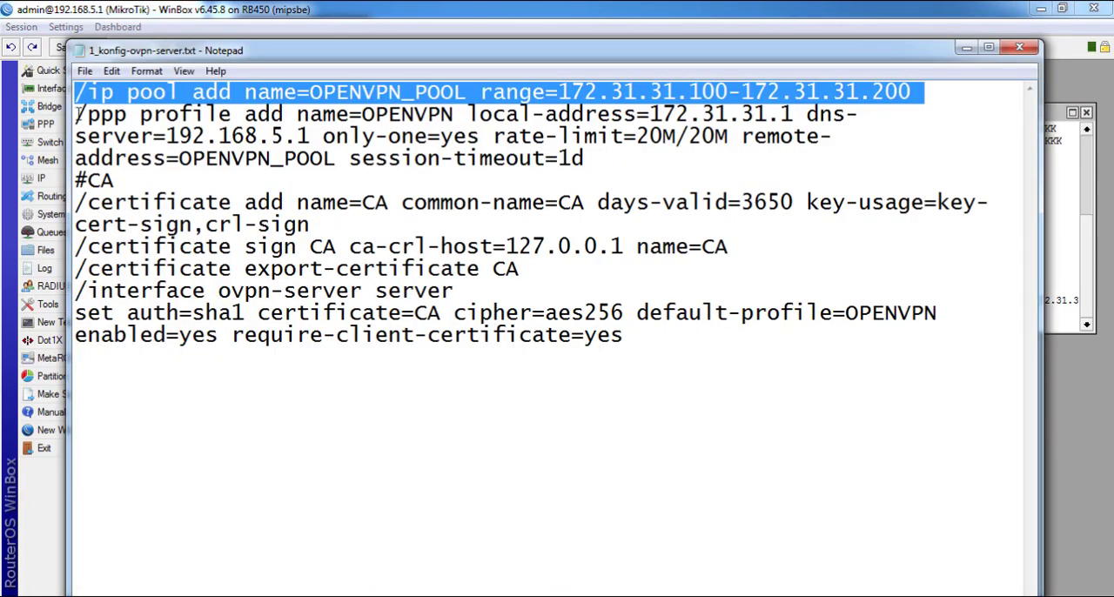
drag(78, 114, 699, 166)
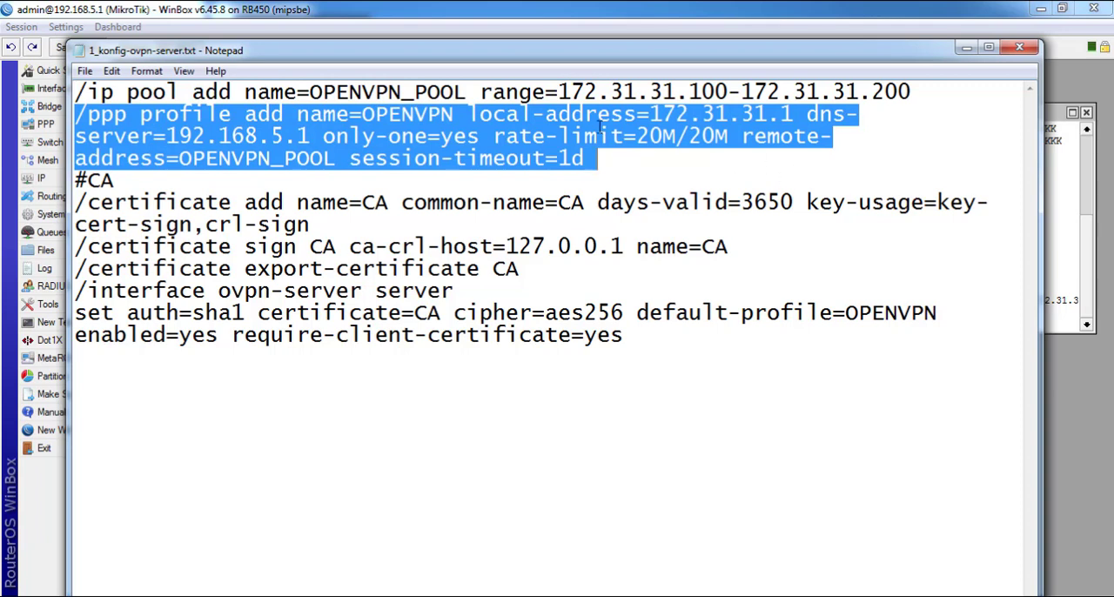
click(643, 137)
drag(638, 136, 663, 136)
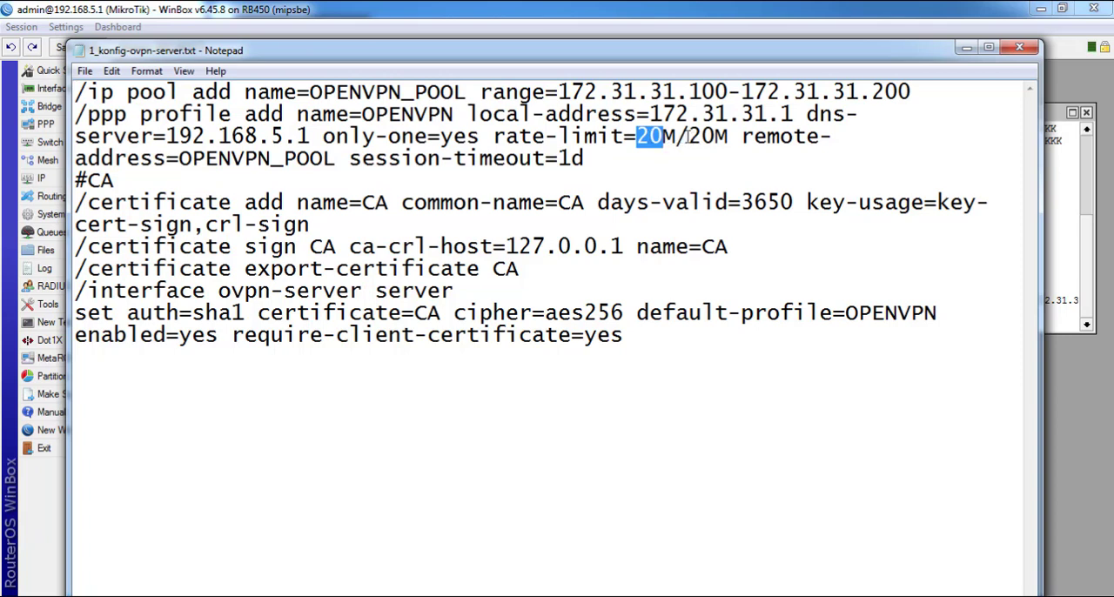
drag(688, 137, 715, 137)
drag(597, 158, 50, 94)
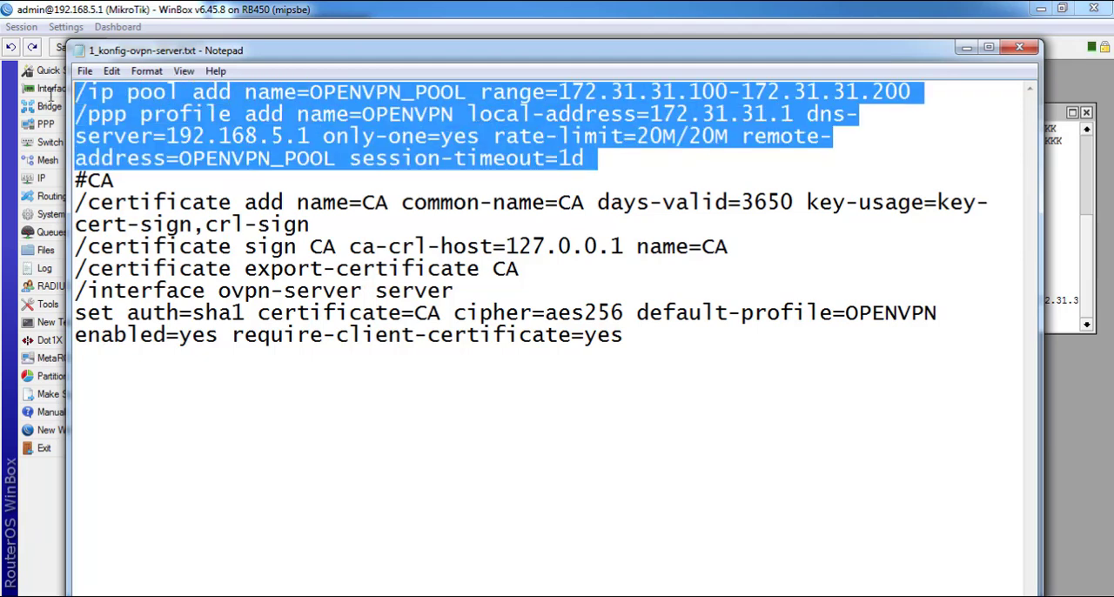
click(184, 160)
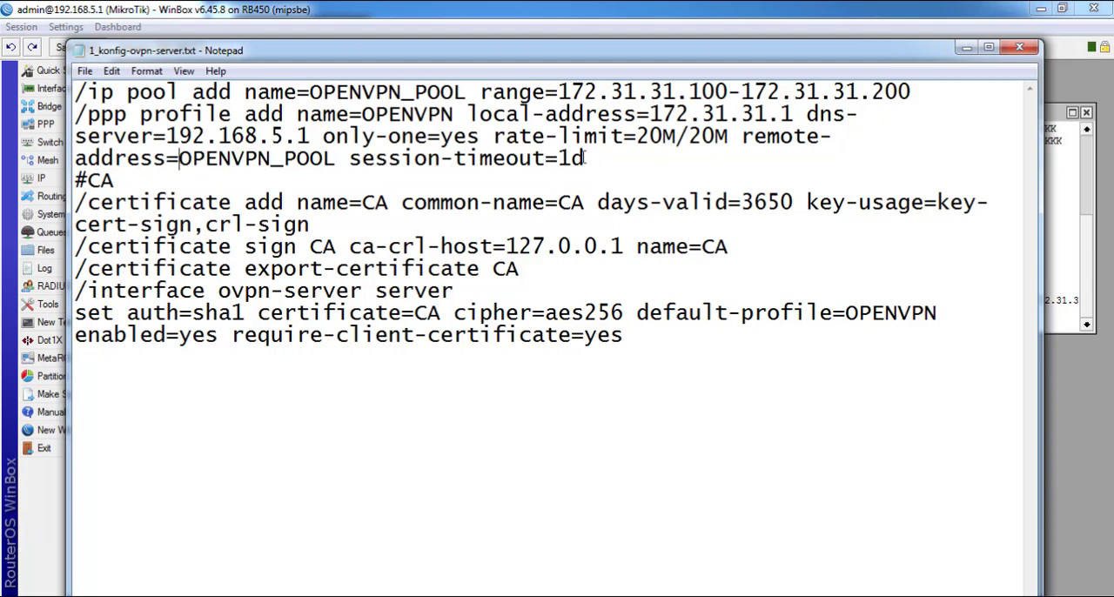
drag(591, 158, 493, 158)
drag(401, 146, 74, 115)
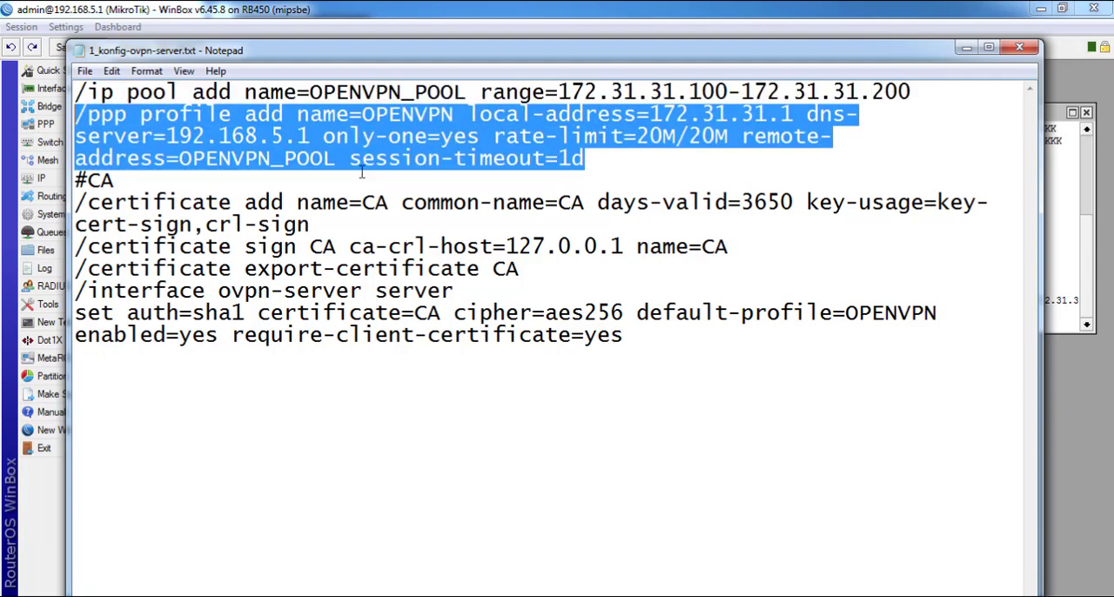
right_click(365, 139)
click(418, 199)
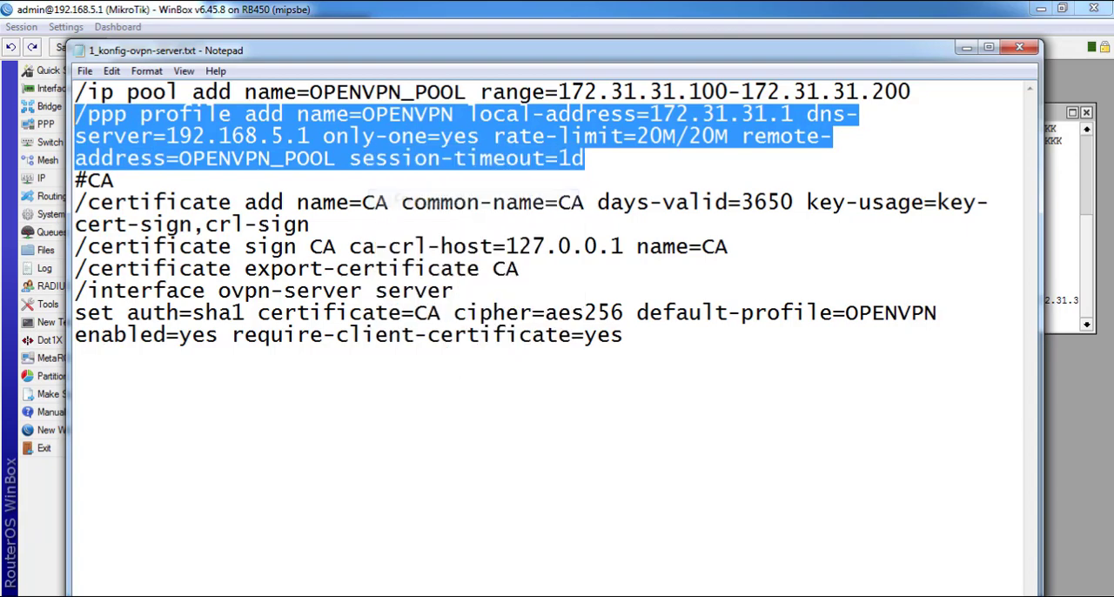
Run the copied /ppp profile add command in the WinBox terminal and check the OPENVPN entry in the PPP profiles list
click(1057, 239)
right_click(959, 225)
click(921, 278)
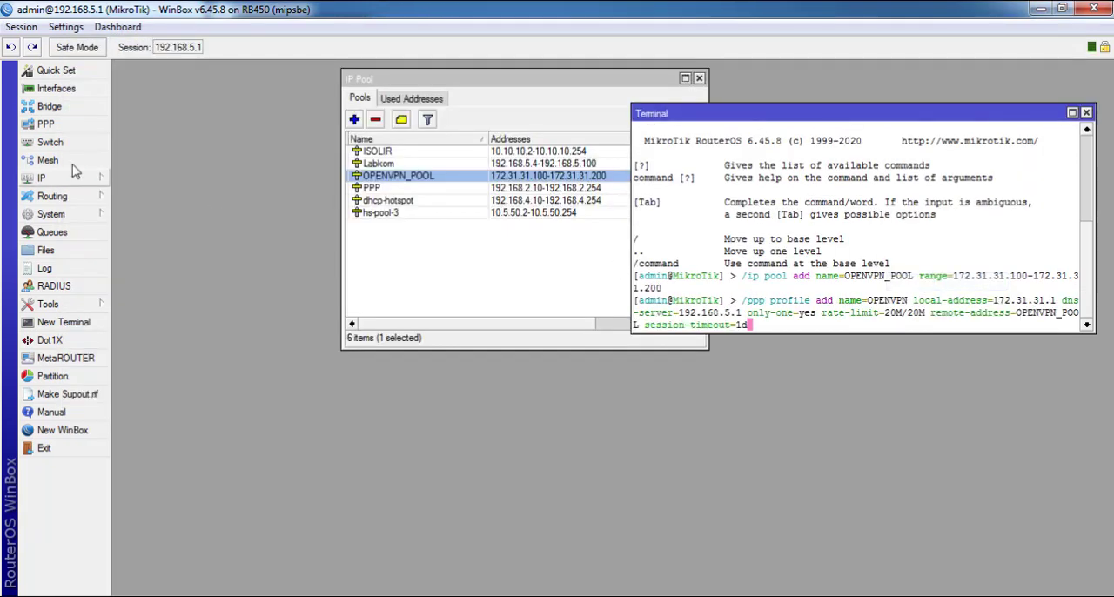
click(75, 123)
click(342, 90)
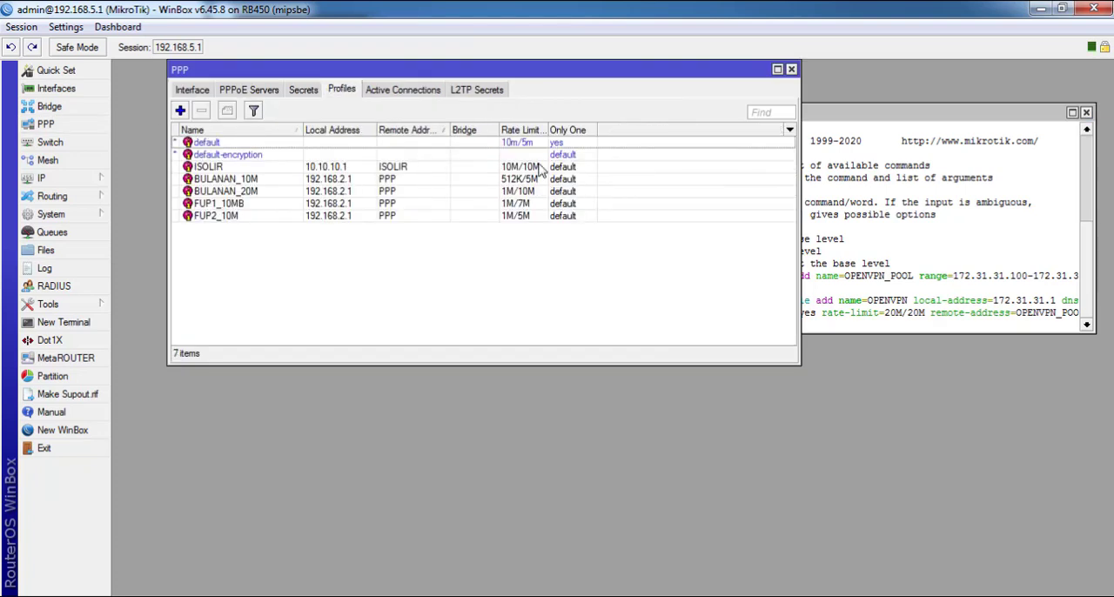
click(860, 185)
key(Return)
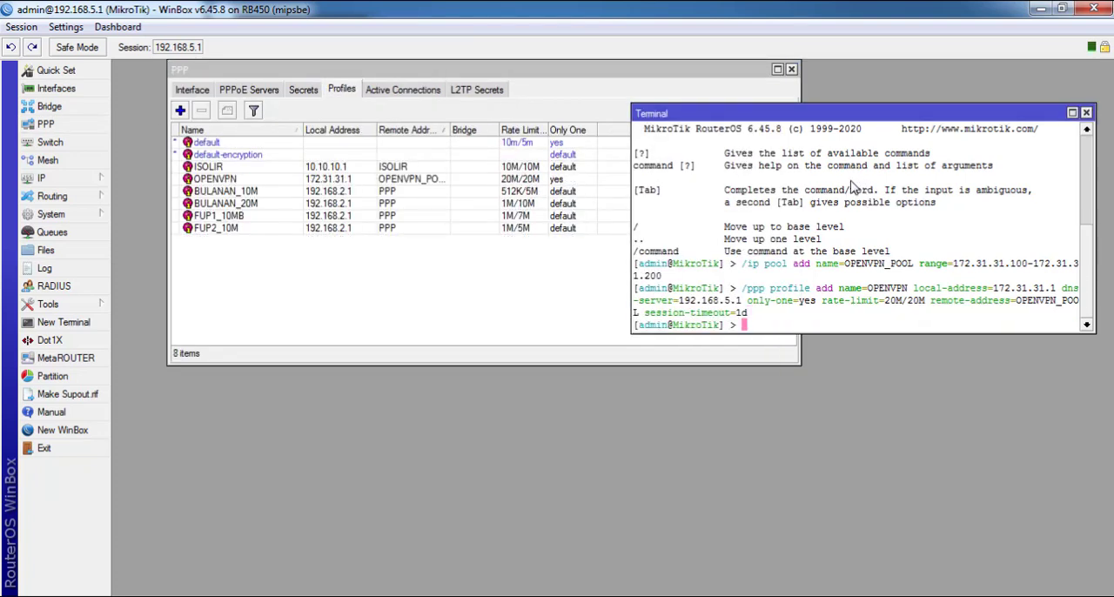
double_click(238, 179)
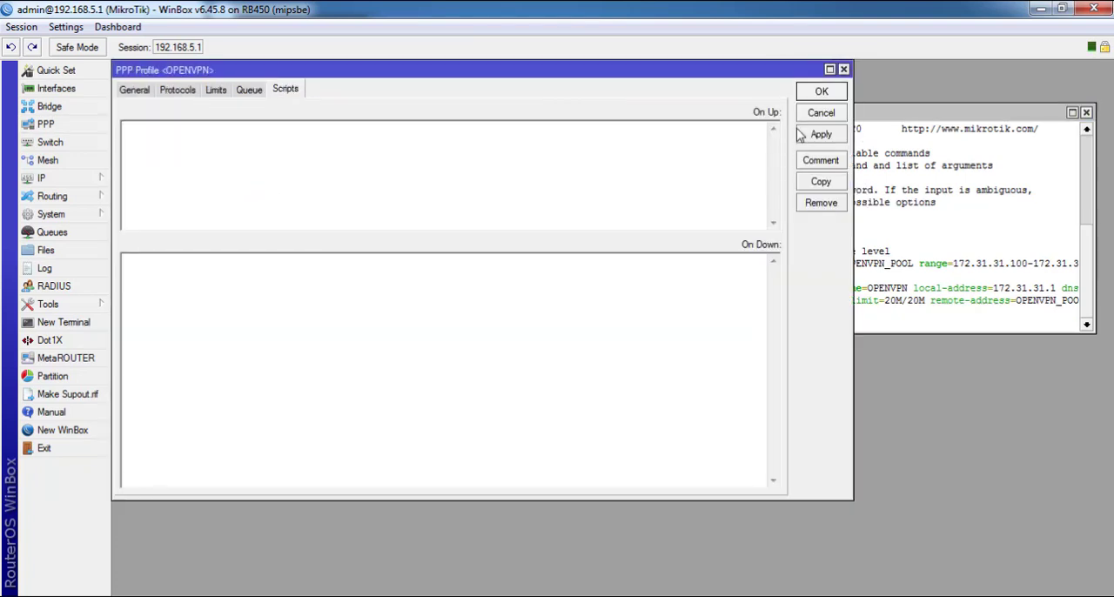
click(821, 112)
Switch to the Notepad script and select the /certificate add command for CA with days-valid=3650, then move the window aside
key(alt+Tab)
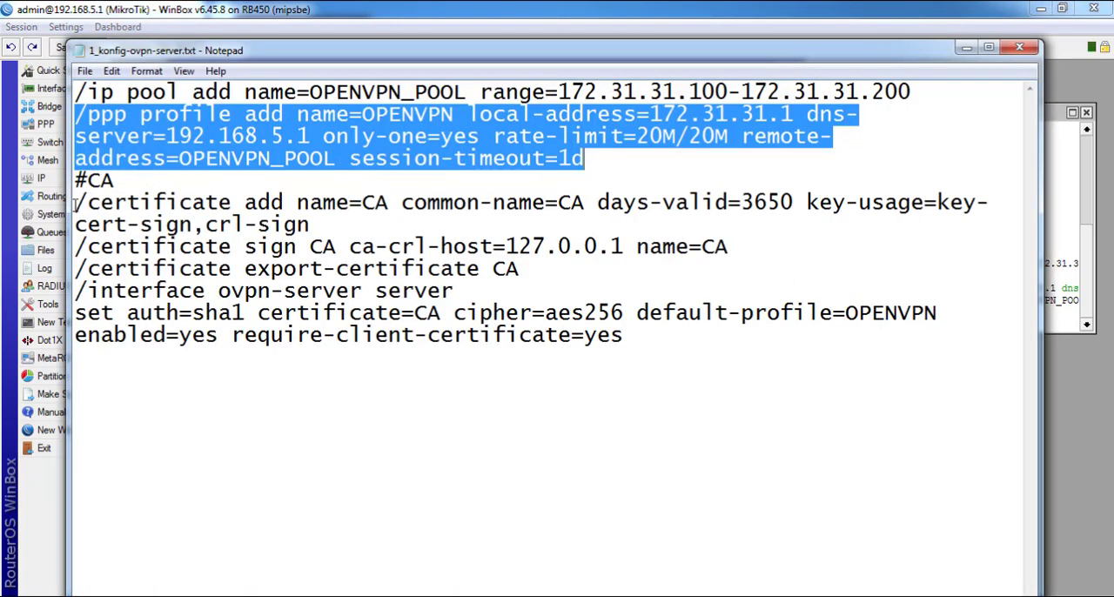
drag(75, 204, 307, 228)
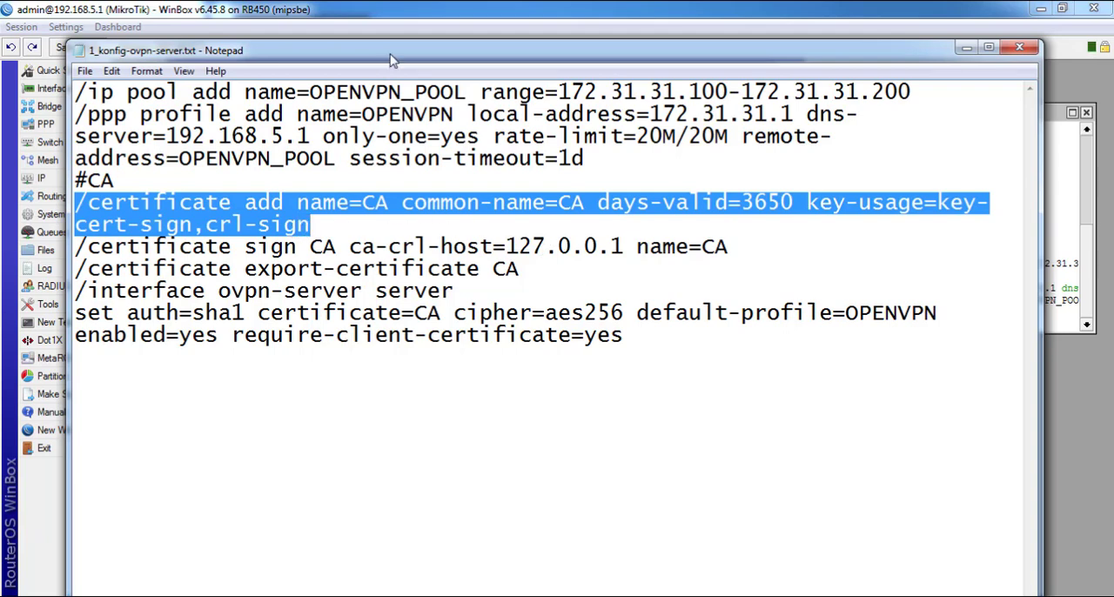
drag(390, 54, 582, 247)
Return to WinBox, close the PPP window and open the system Certificates list
click(947, 174)
click(679, 98)
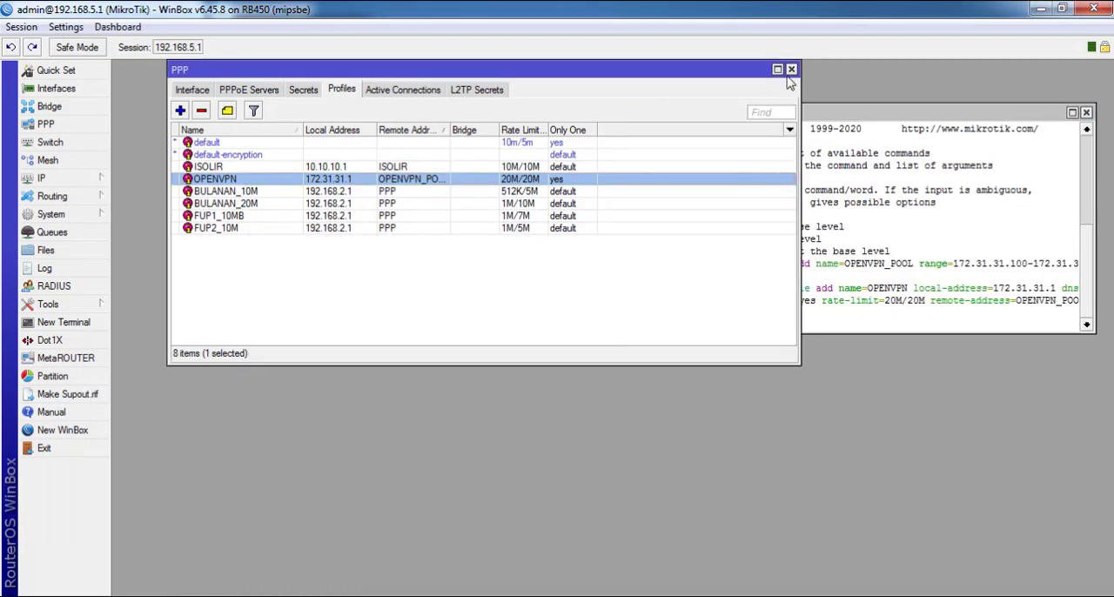
click(791, 69)
click(77, 214)
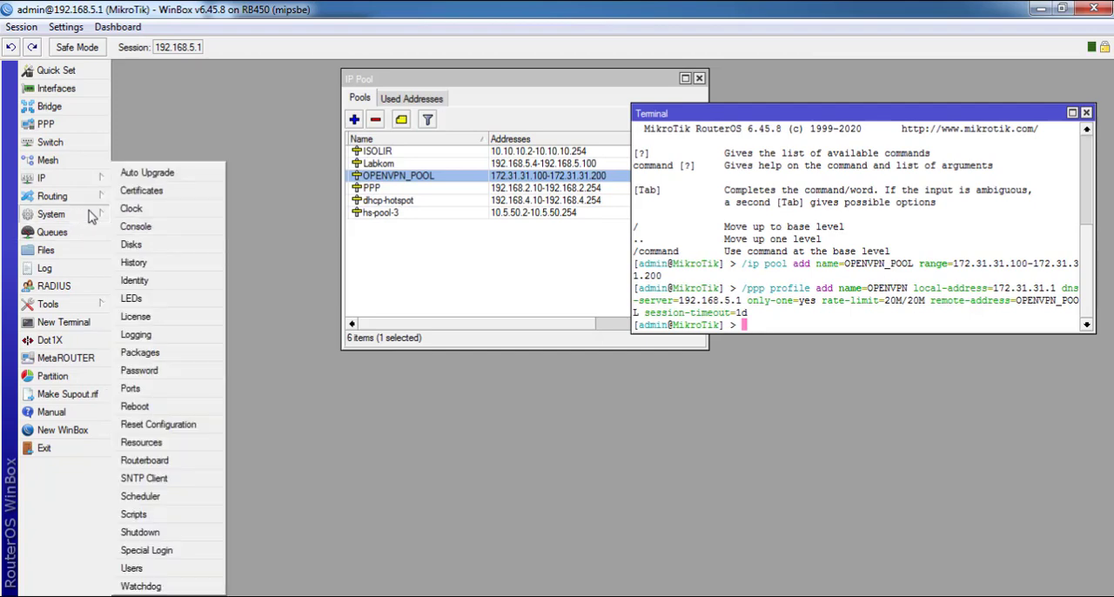
click(155, 192)
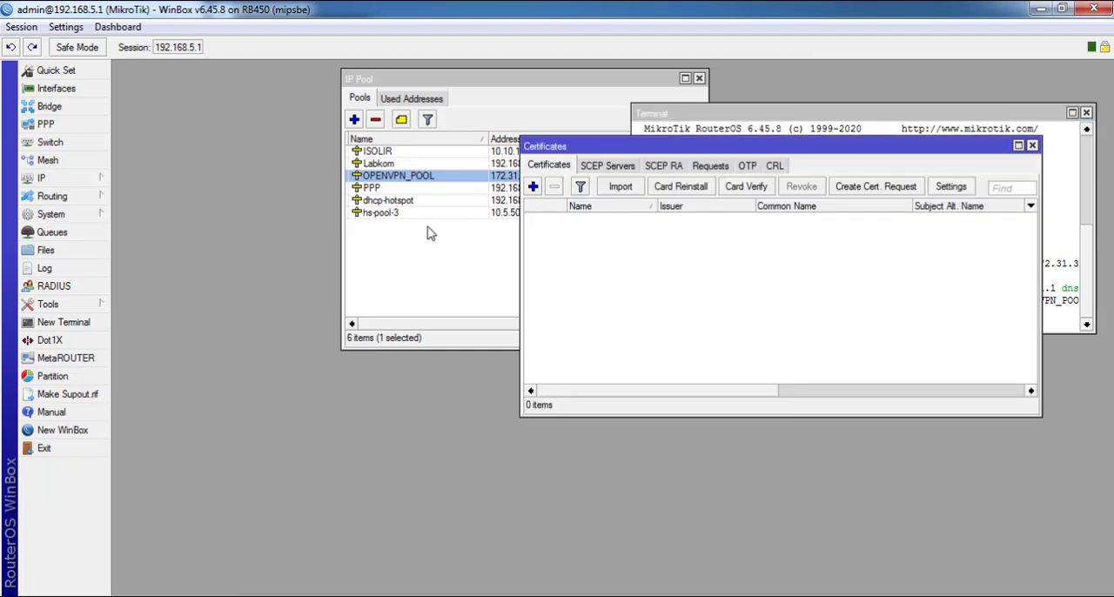
Close the IP Pool window and position the Certificates window beside the terminal
drag(546, 148, 188, 247)
click(520, 112)
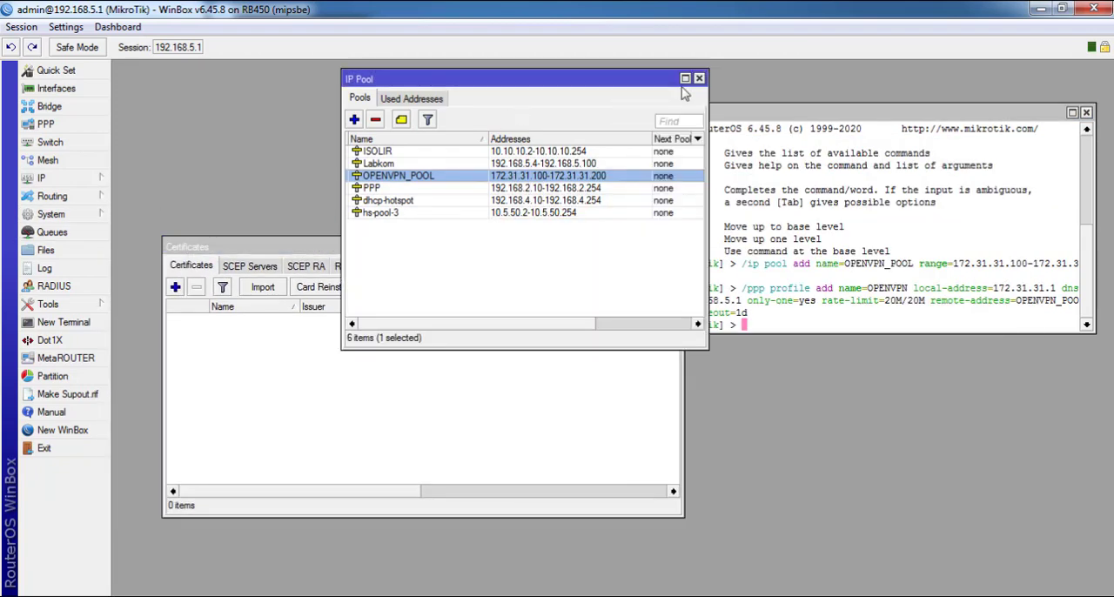
click(699, 79)
drag(495, 243, 444, 88)
Switch to the Notepad script, copy the selected /certificate add command for CA, and return to WinBox
key(alt+Tab)
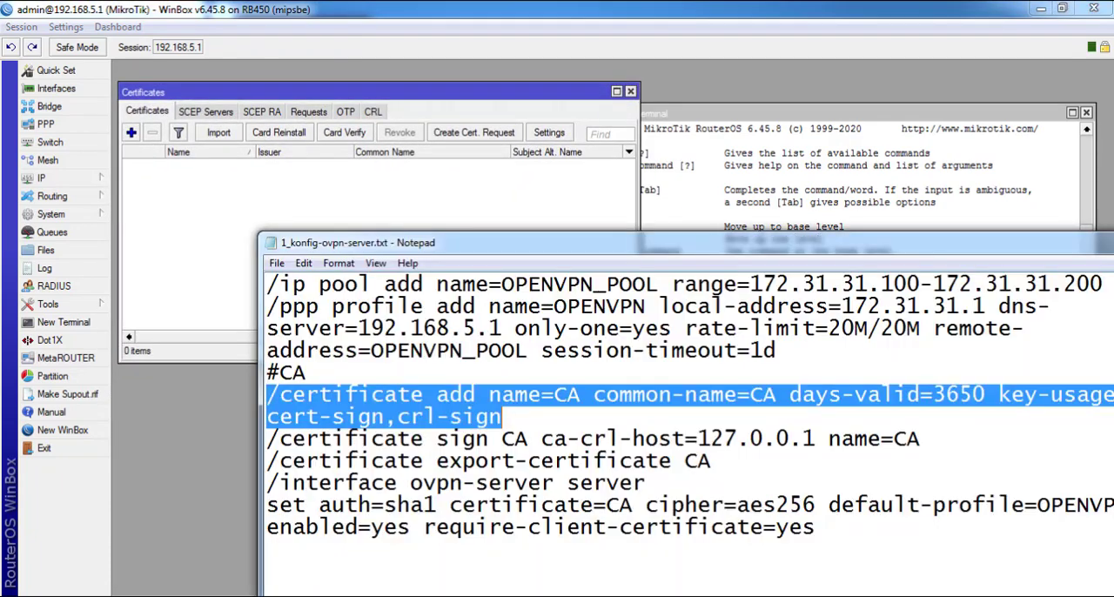
right_click(451, 426)
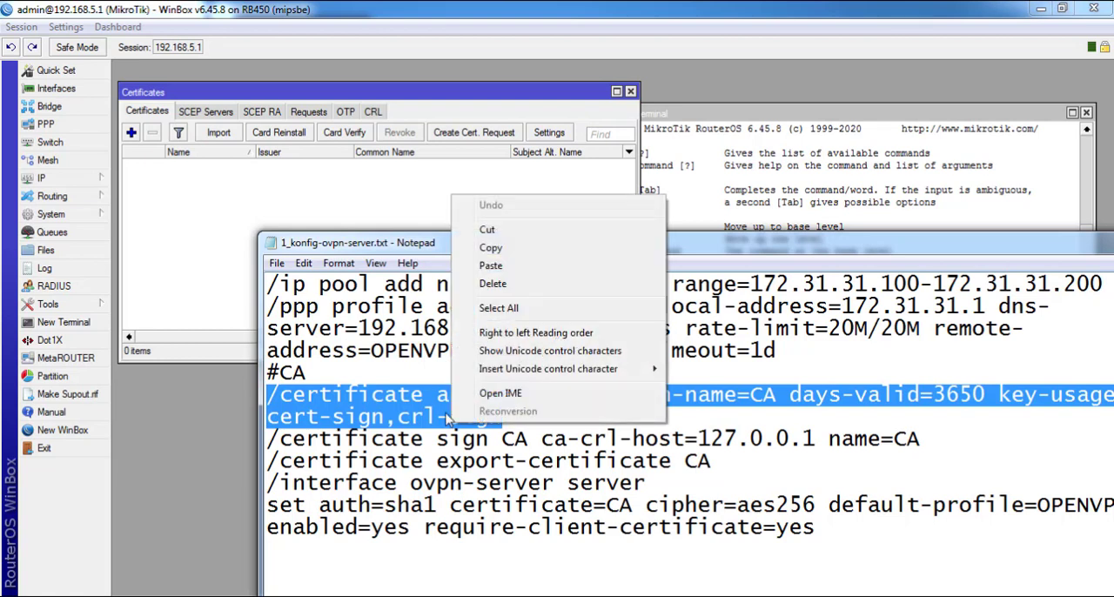
click(515, 250)
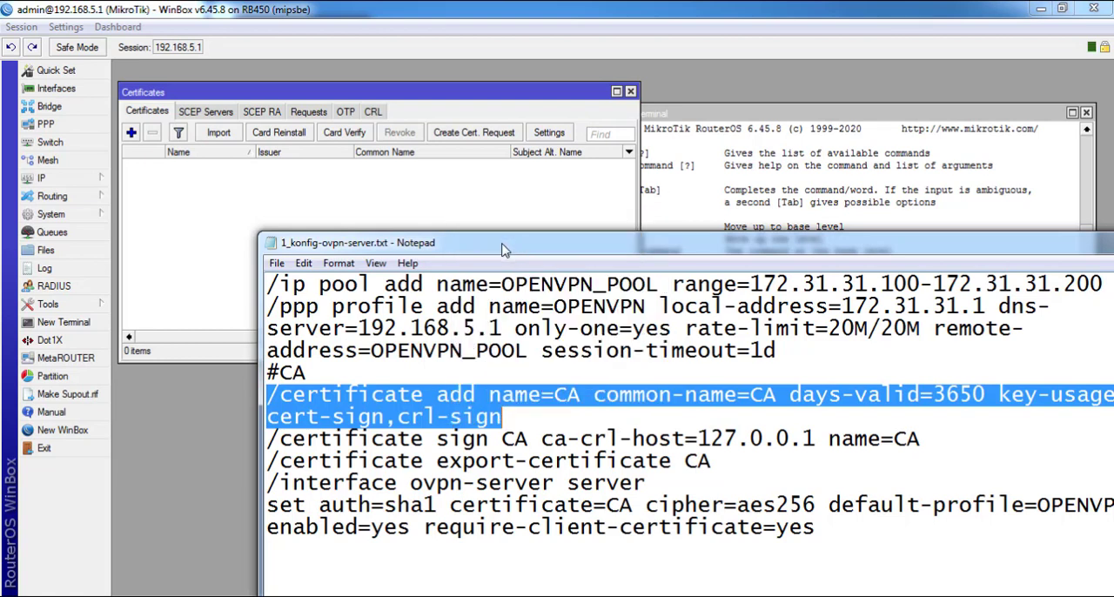
click(492, 113)
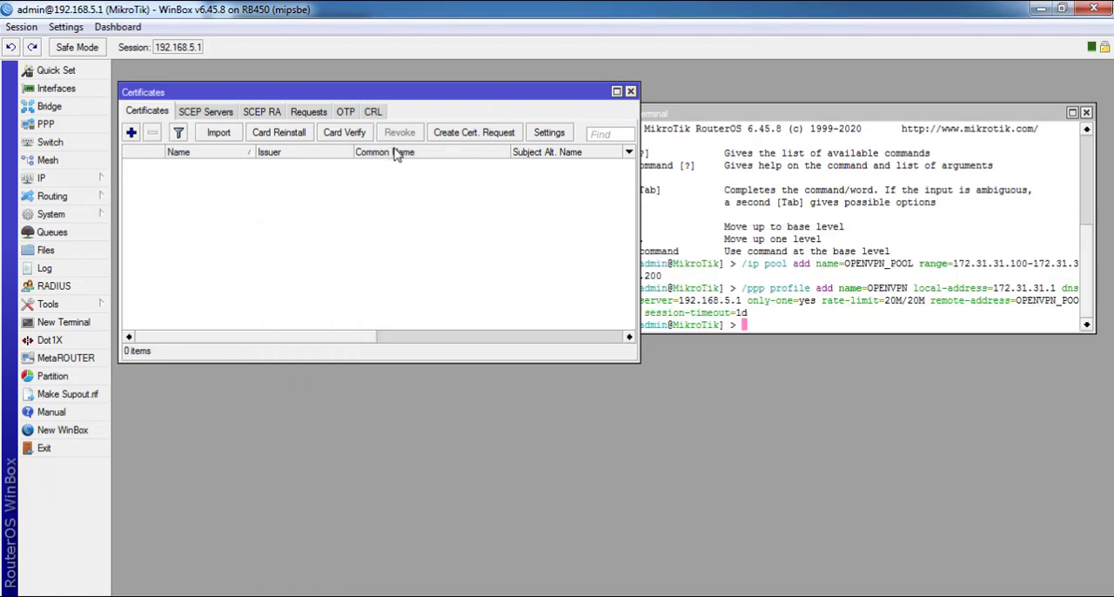
click(66, 324)
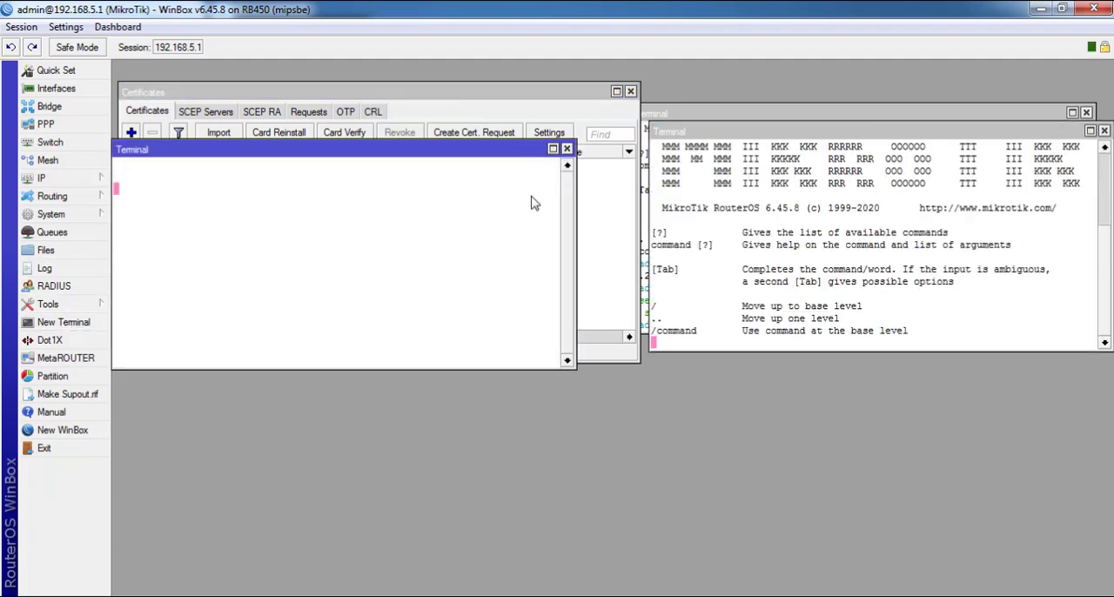
click(567, 149)
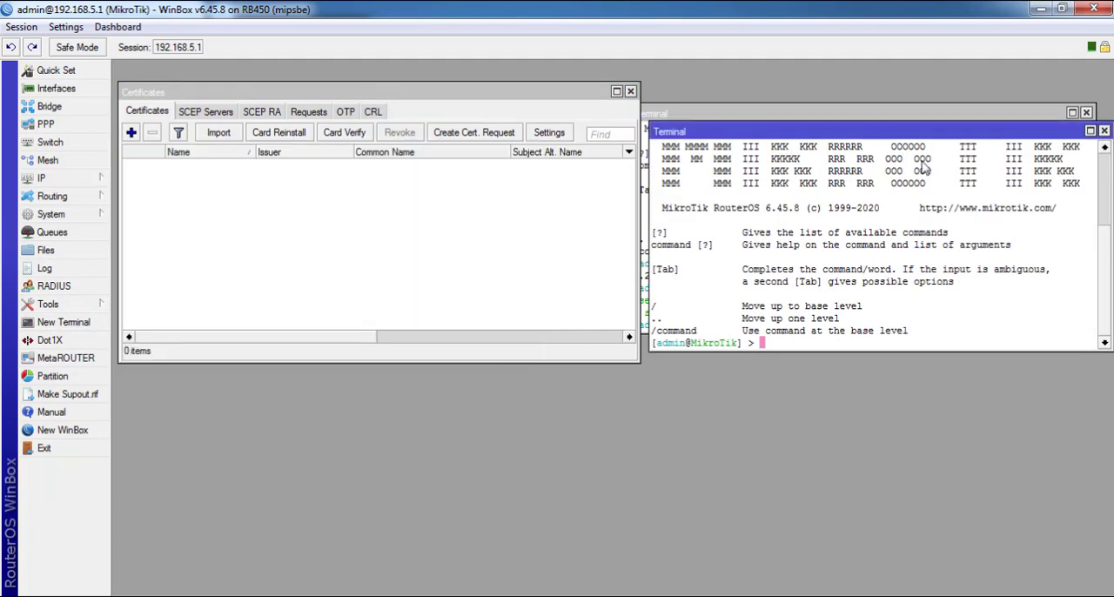
click(1103, 132)
Run the copied /certificate add command for CA in the existing terminal
right_click(749, 181)
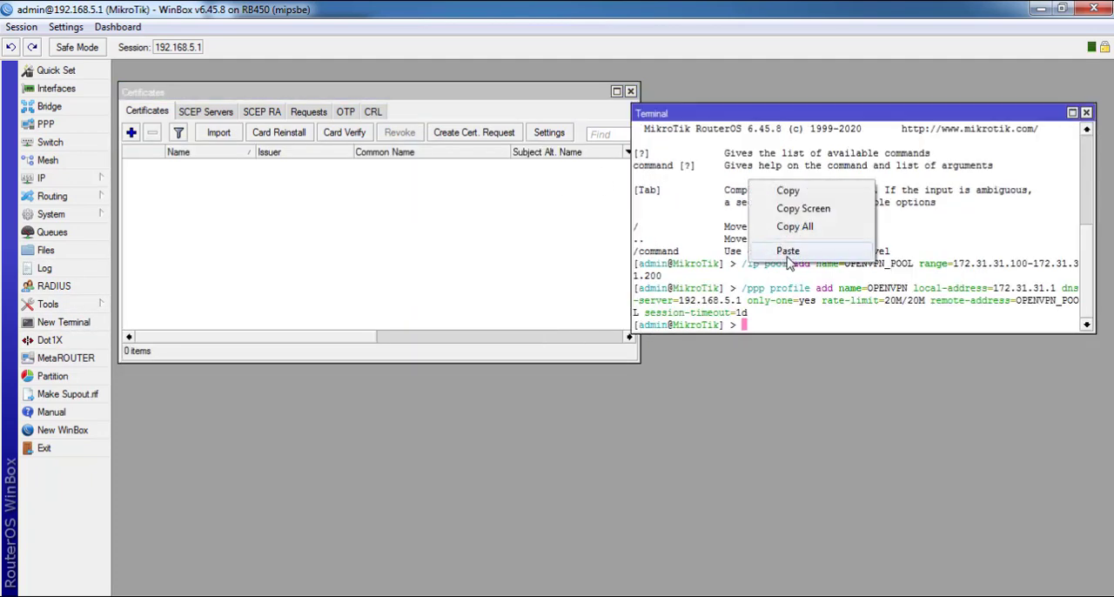
click(789, 251)
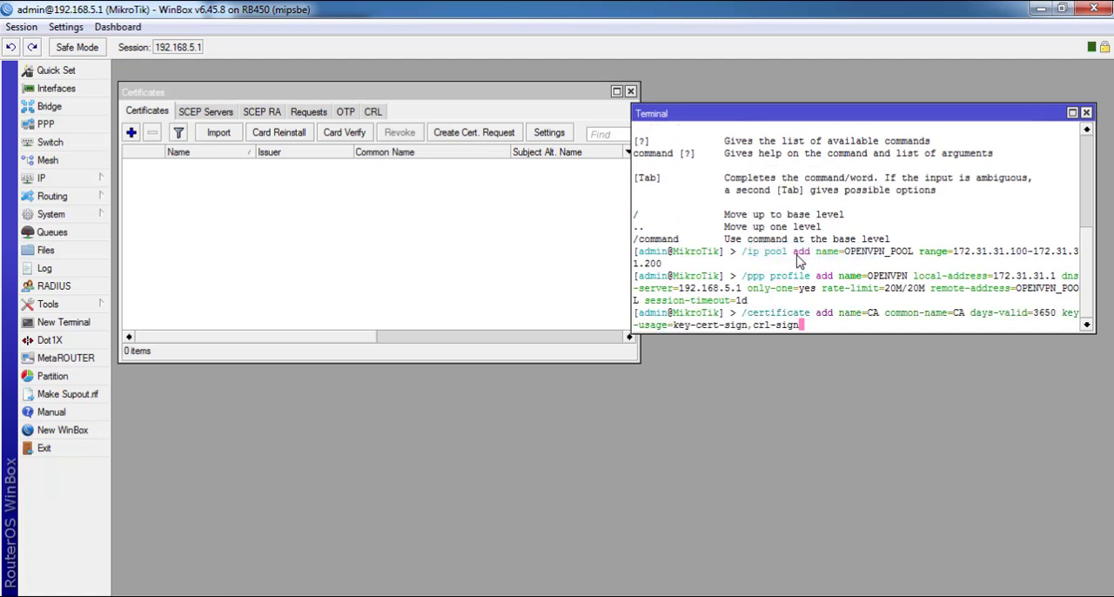
key(Return)
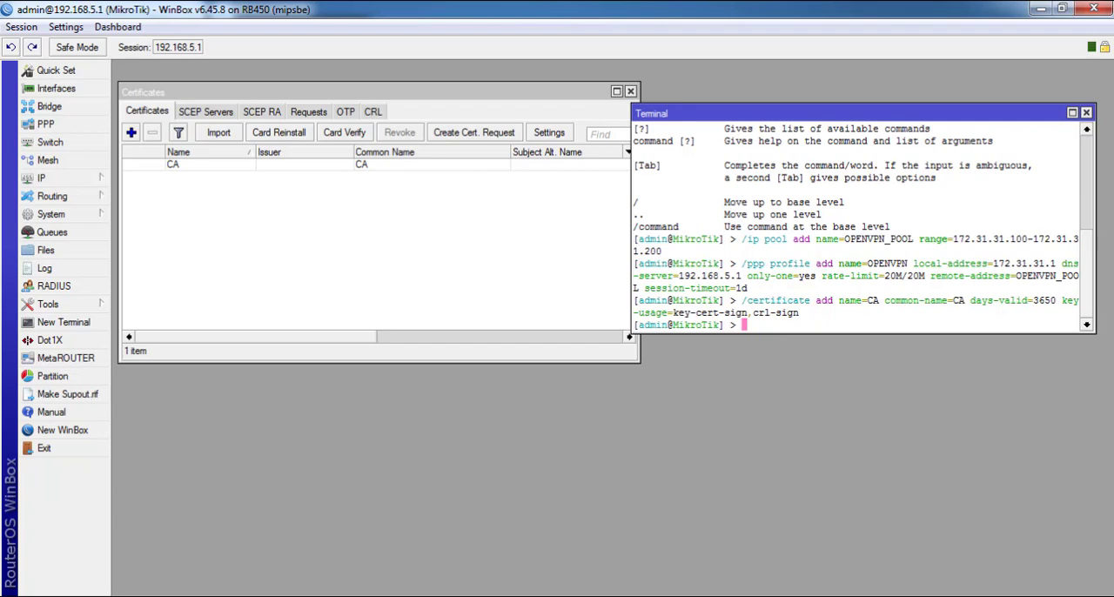
Switch to the Notepad script and copy the /certificate sign CA ca-crl-host=127.0.0.1 name=CA command
click(436, 592)
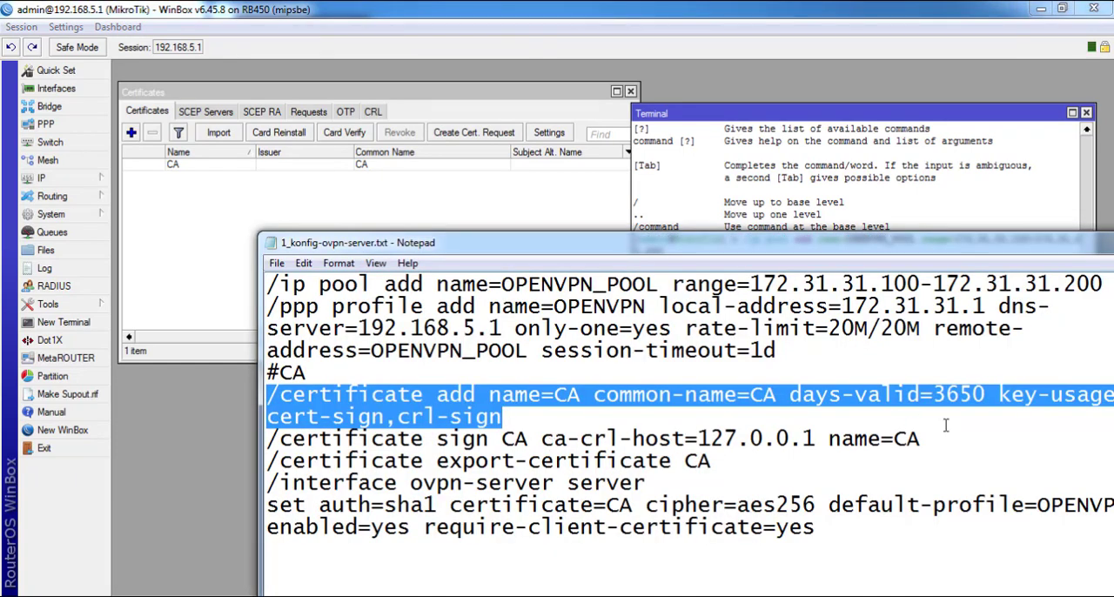
mouse_move(947, 426)
mouse_down()
mouse_move(323, 432)
mouse_move(931, 461)
mouse_move(940, 446)
mouse_up()
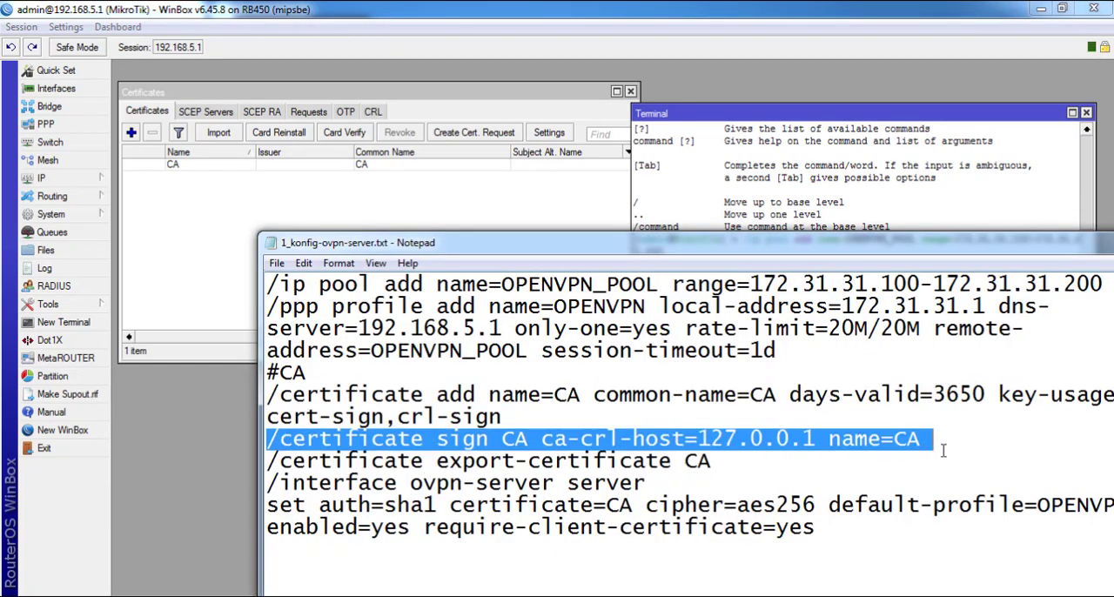
right_click(945, 446)
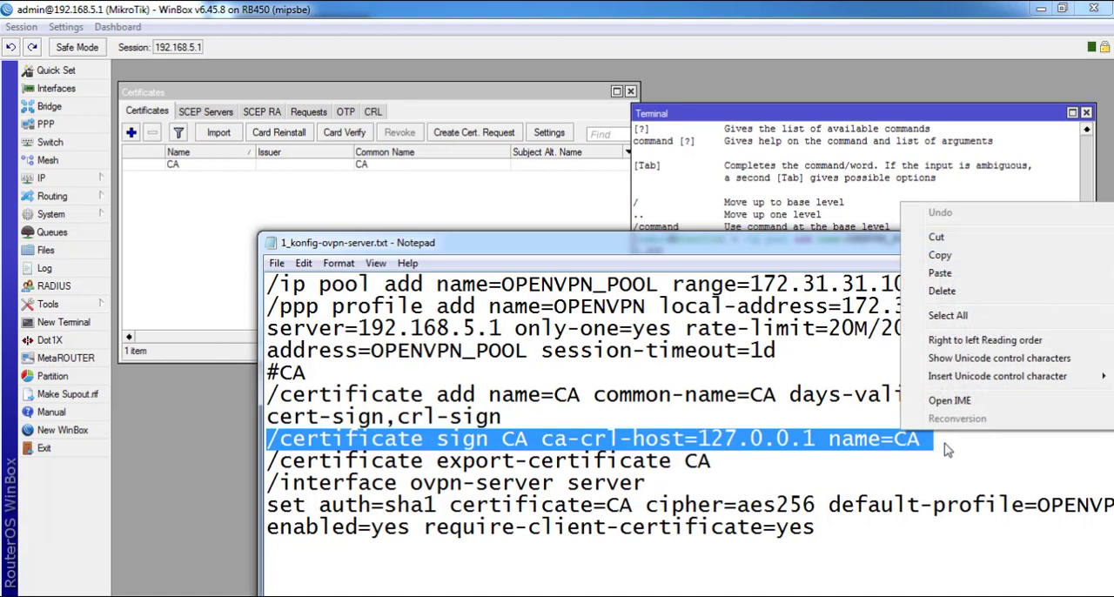
click(940, 255)
Run the copied /certificate sign command in the WinBox terminal and move the Notepad window off the terminal to follow its progress
right_click(808, 164)
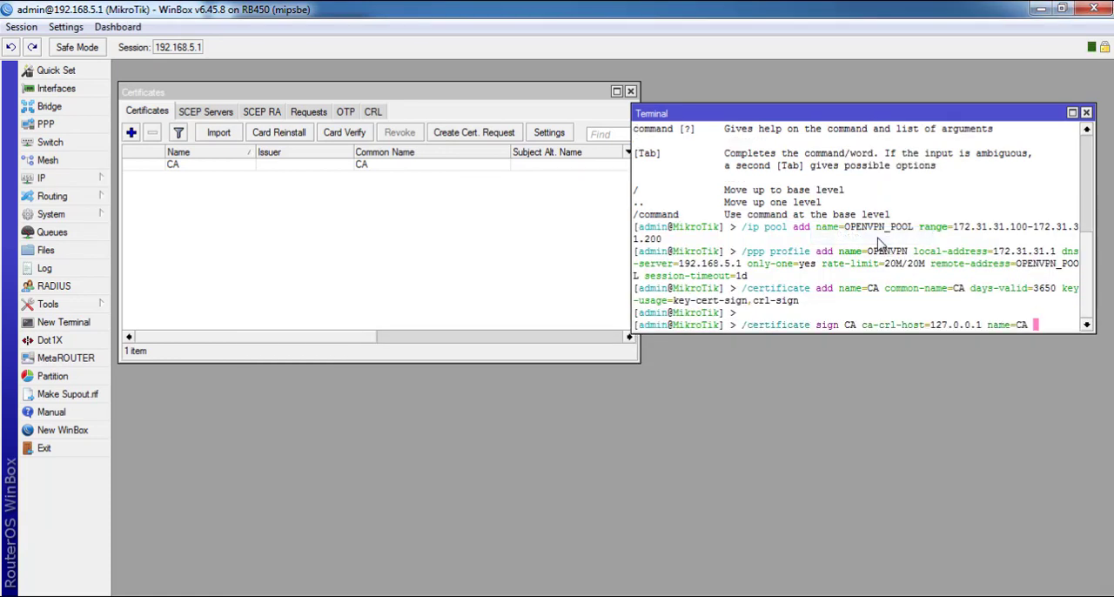
key(Return)
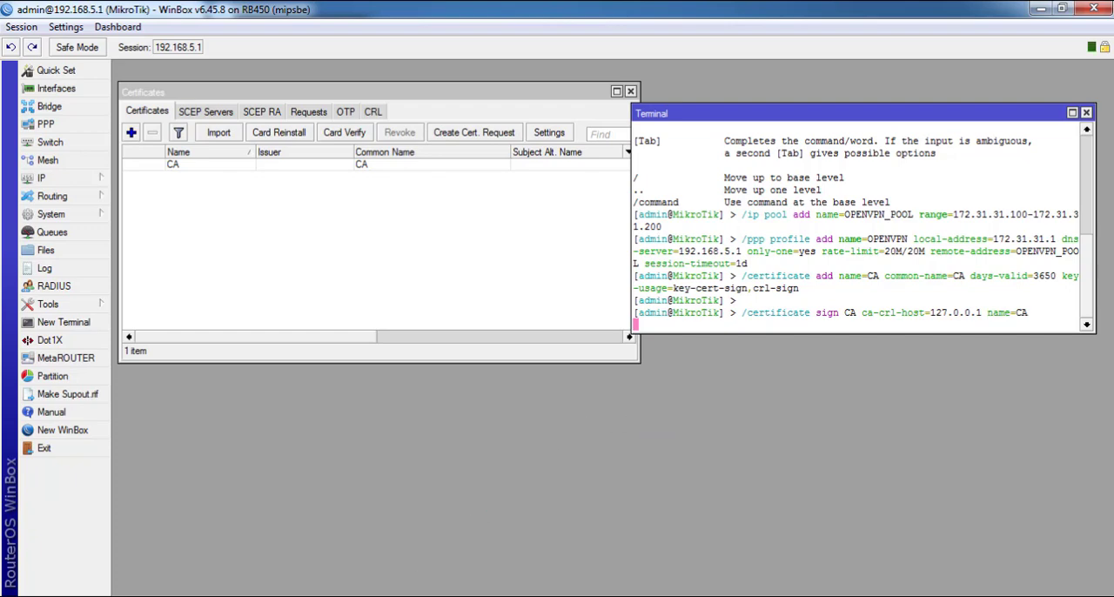
key(alt+Tab)
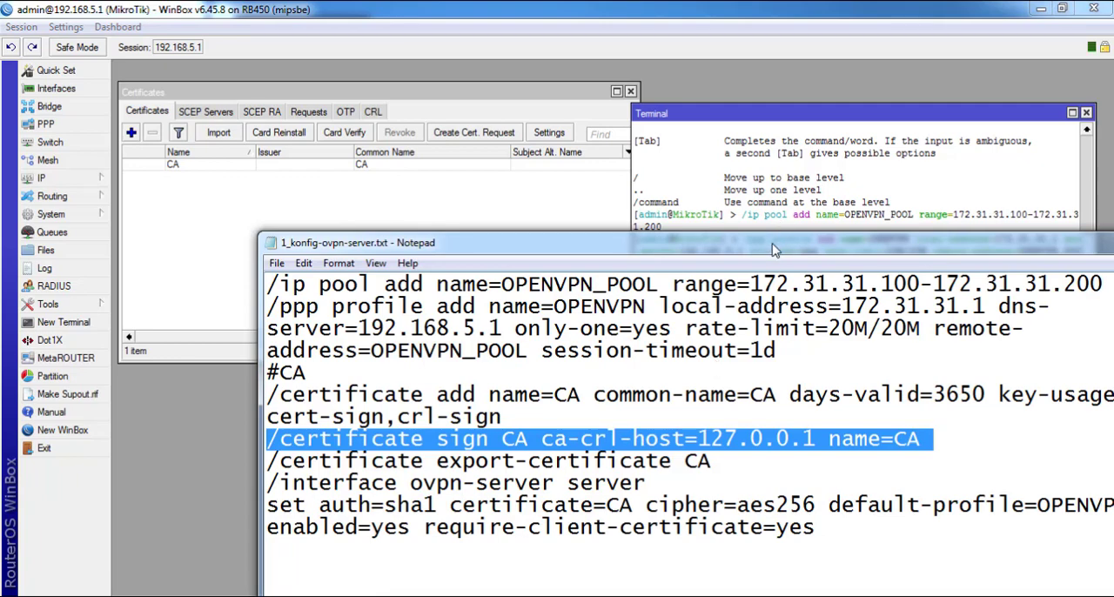
drag(771, 250, 769, 350)
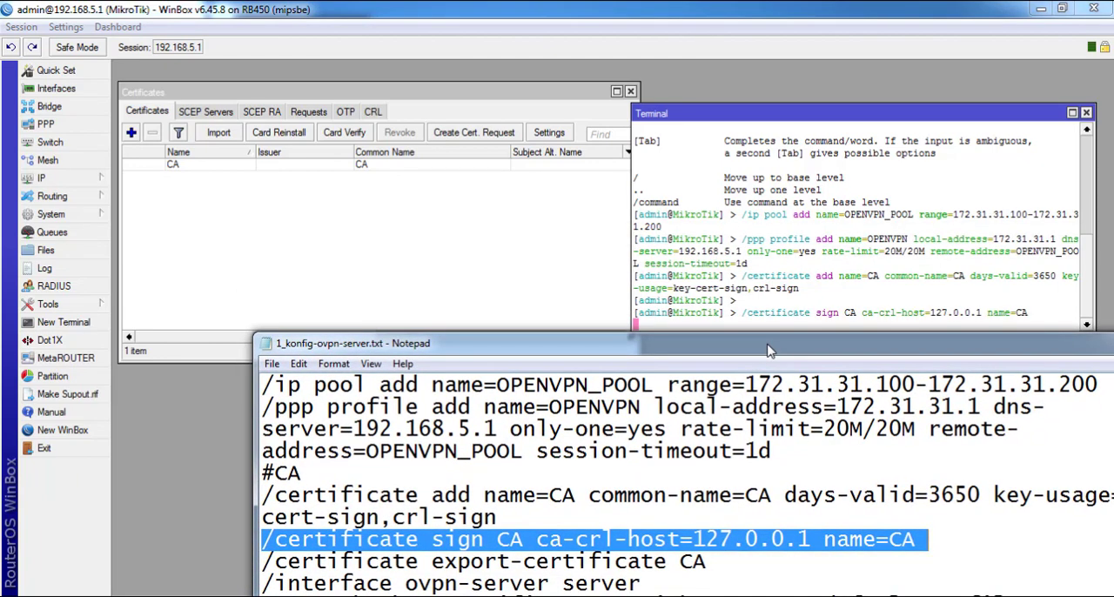
click(755, 275)
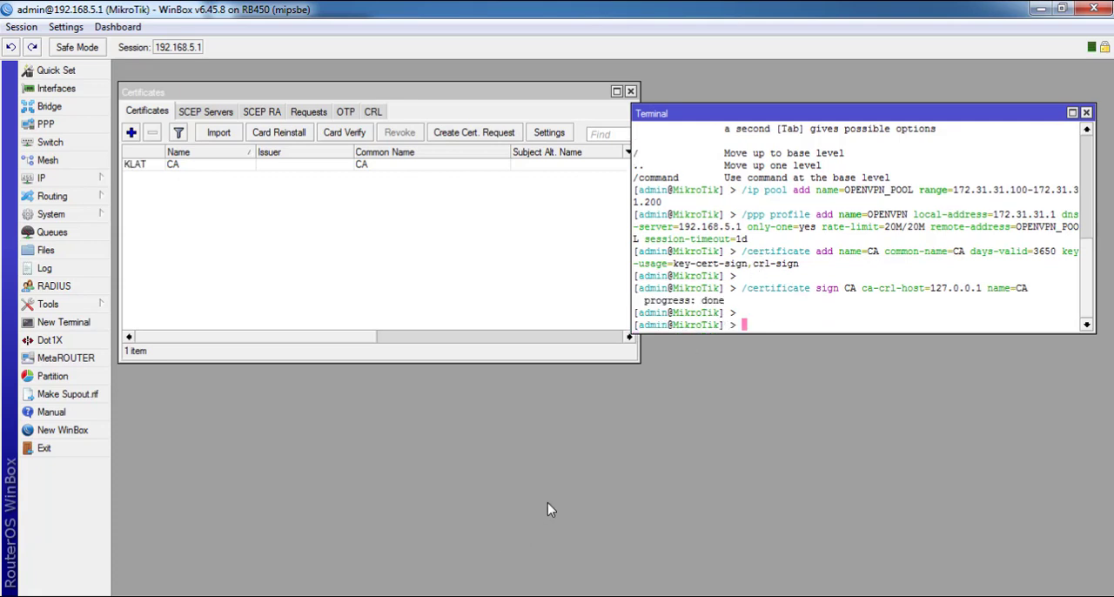
Switch to the Notepad script, move its window back up and copy the /certificate export-certificate CA command
key(alt+Tab)
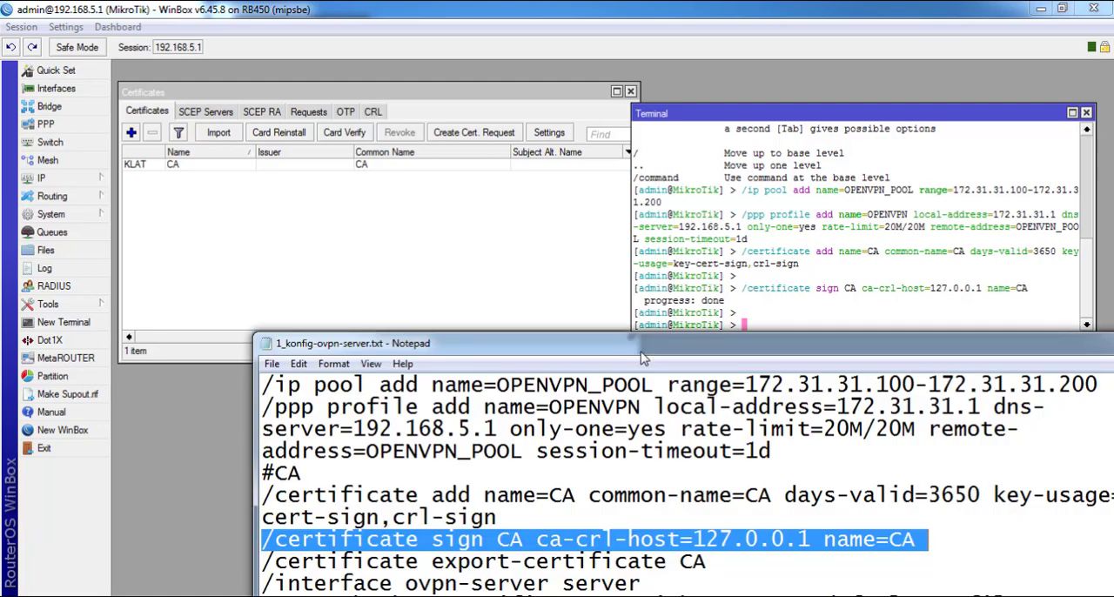
drag(643, 352, 614, 270)
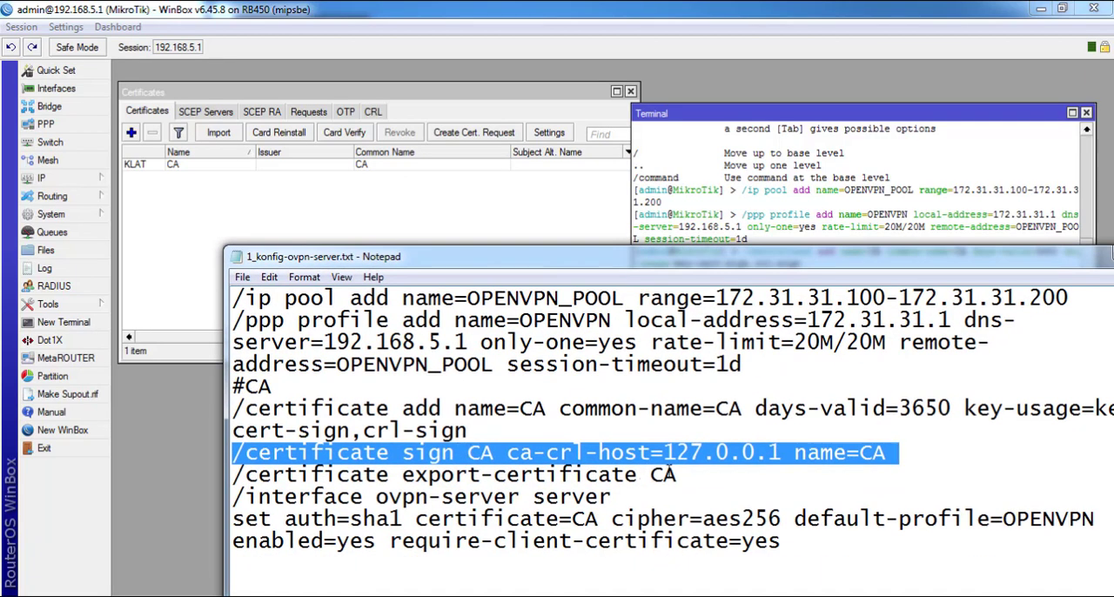
drag(674, 475, 186, 475)
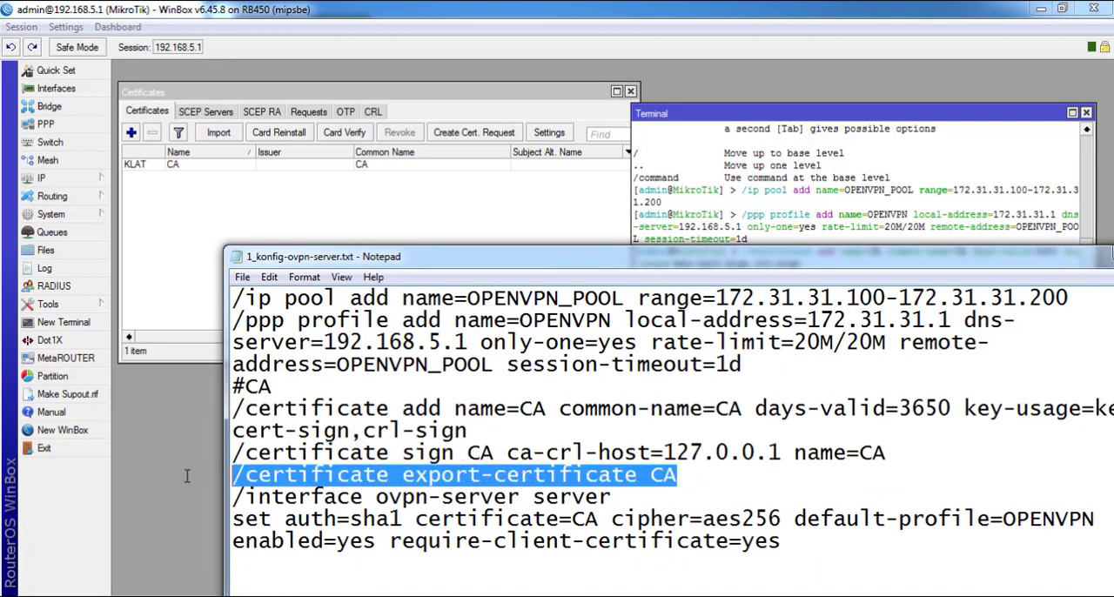
right_click(345, 475)
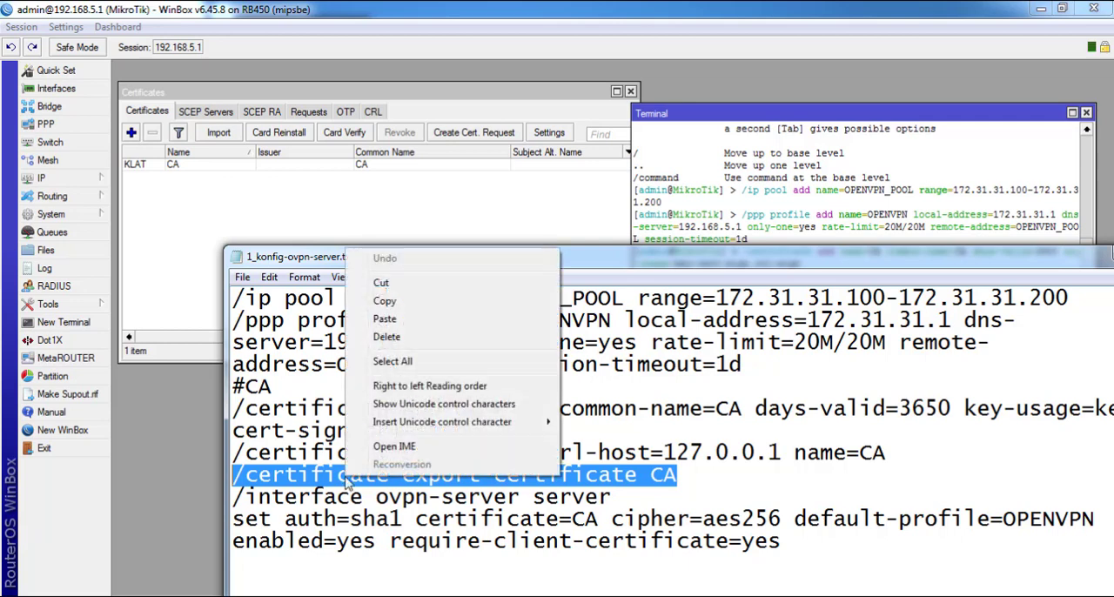
click(400, 303)
Run the copied /certificate export-certificate CA command in the WinBox terminal with the router's file list open below the Certificates window
click(766, 202)
right_click(759, 198)
click(814, 275)
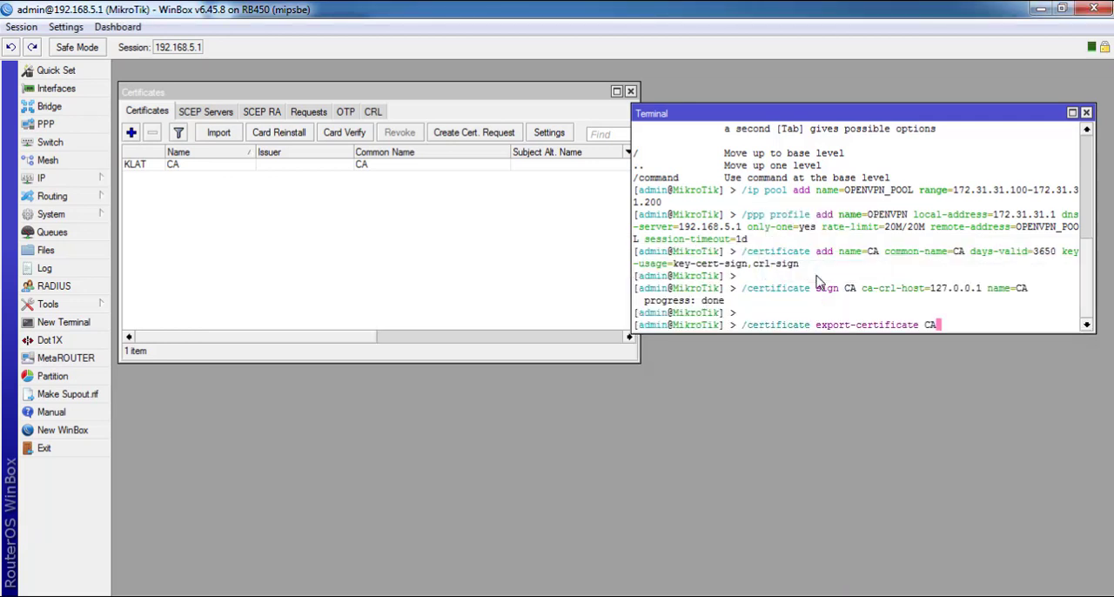
click(46, 249)
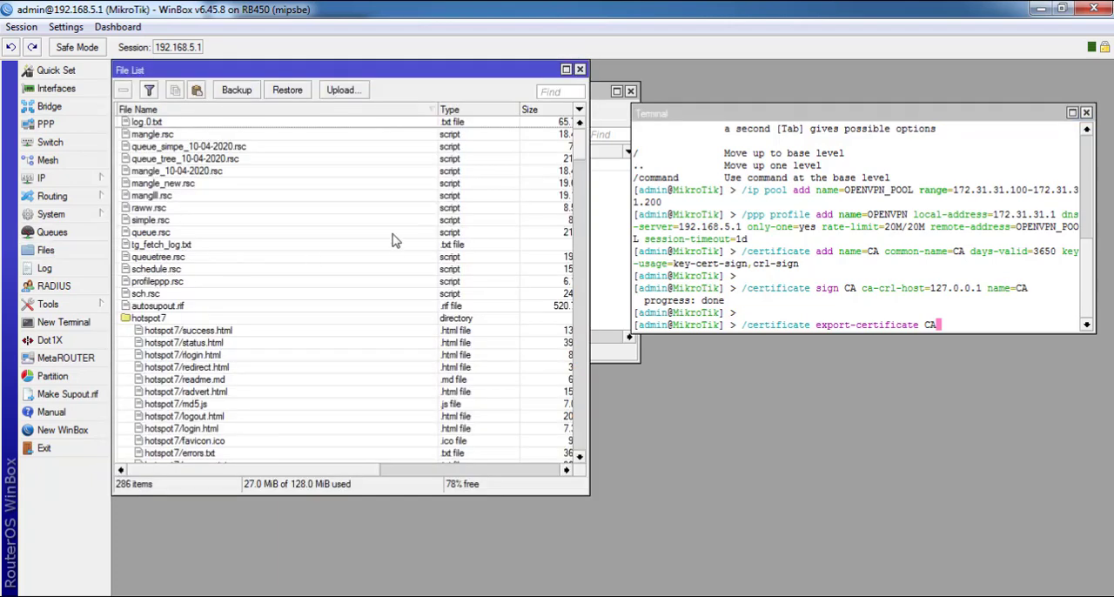
drag(238, 75, 252, 200)
key(Return)
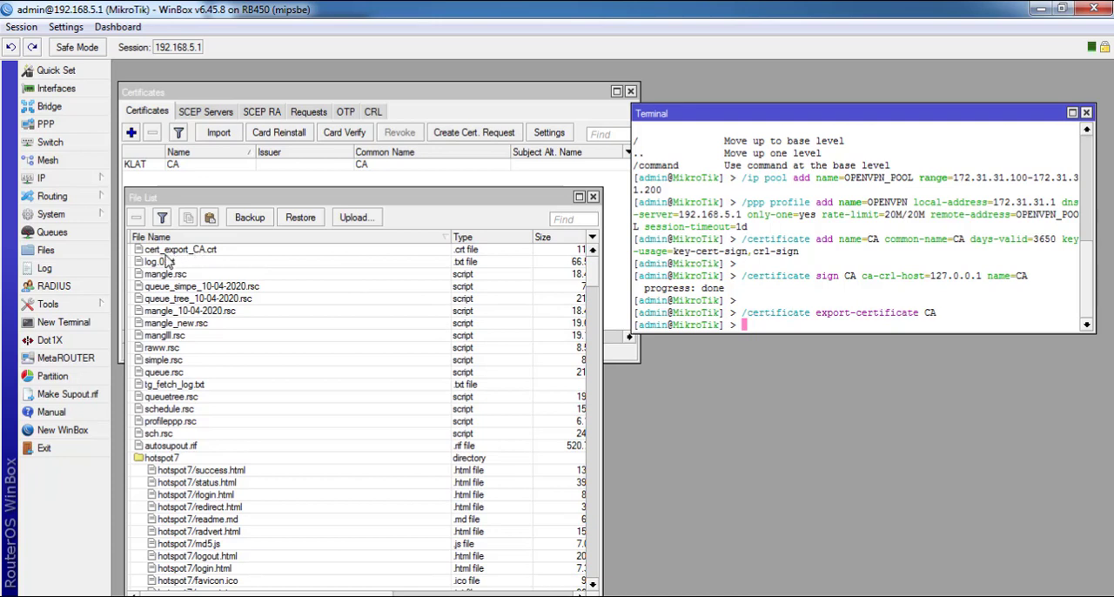
Select cert_export_CA.crt in the file list and dismiss the unrelated error messages
click(193, 252)
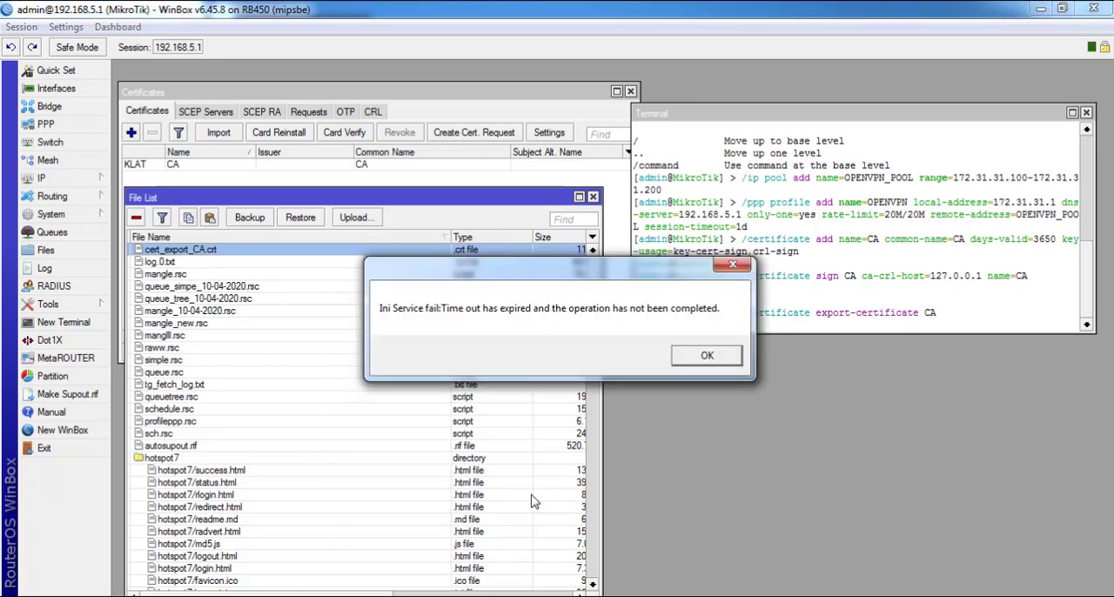
click(729, 358)
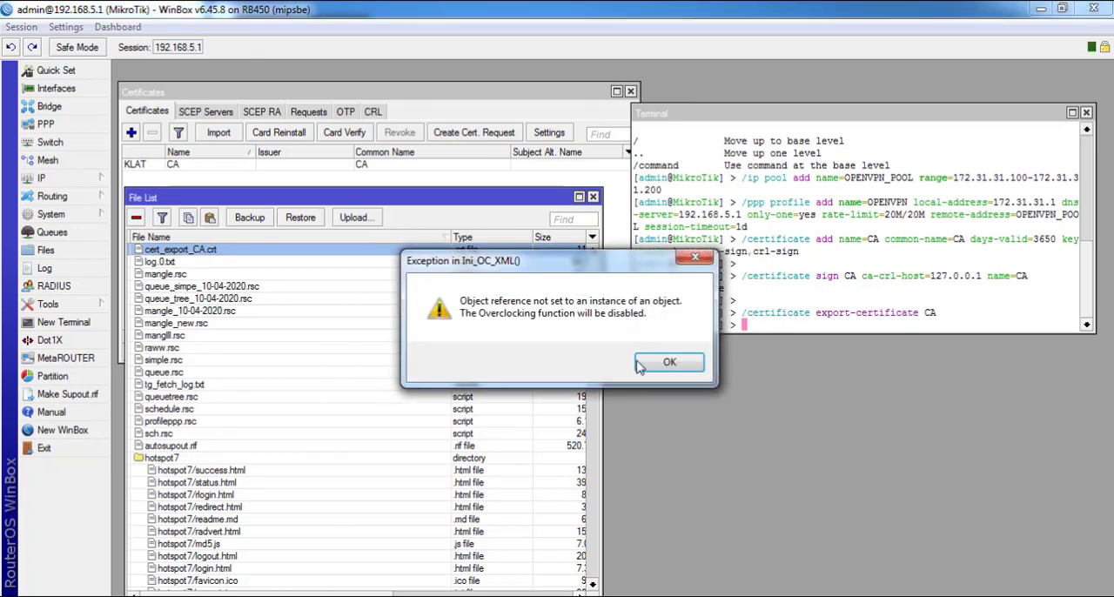
click(640, 365)
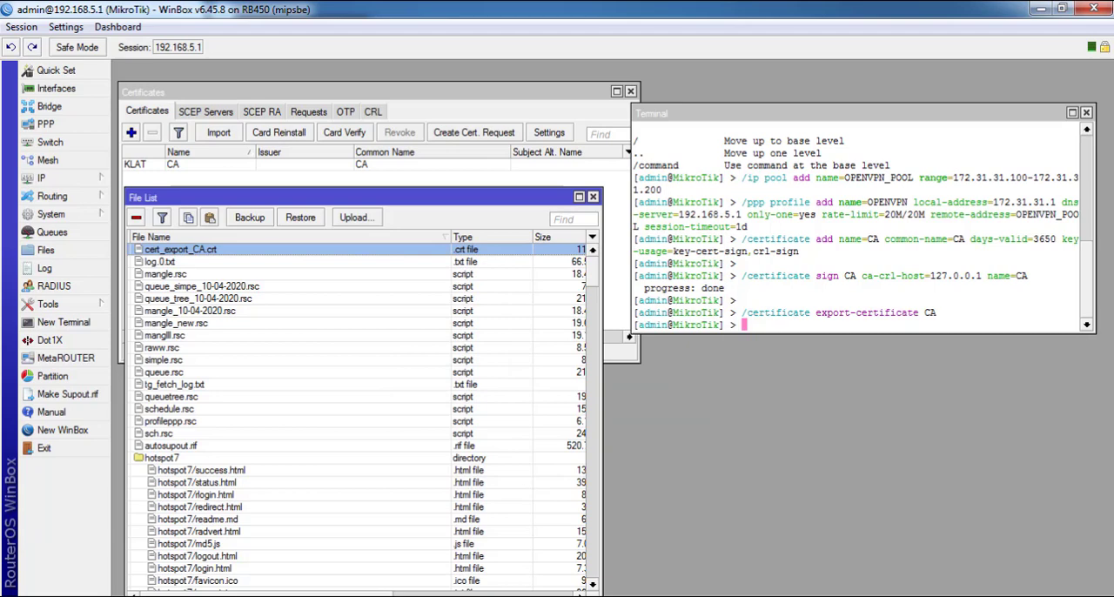
mouse_move(376, 596)
click(418, 584)
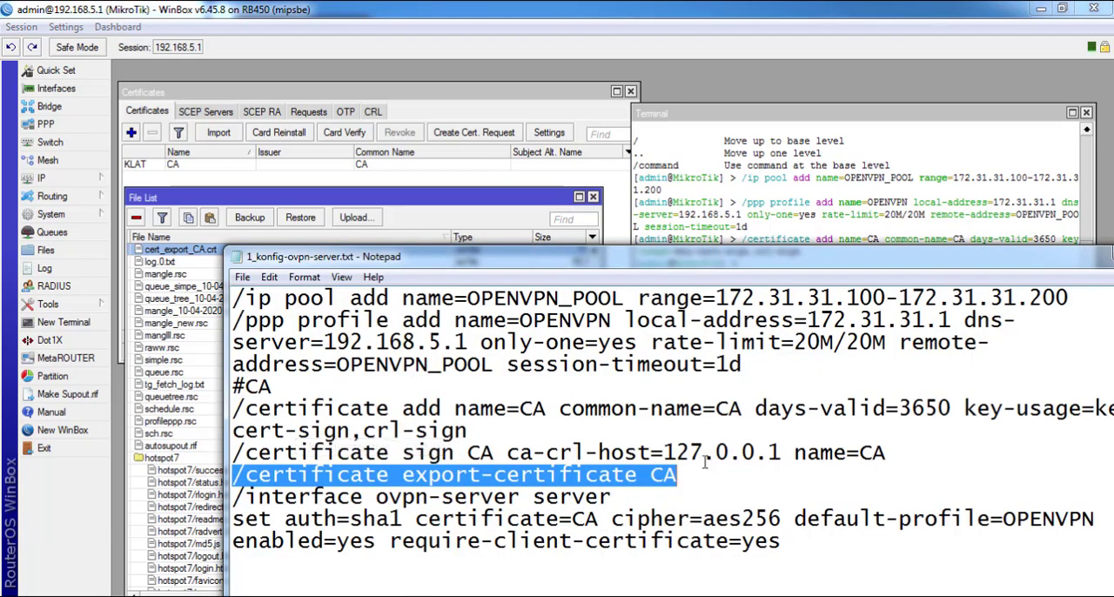
drag(616, 496, 128, 508)
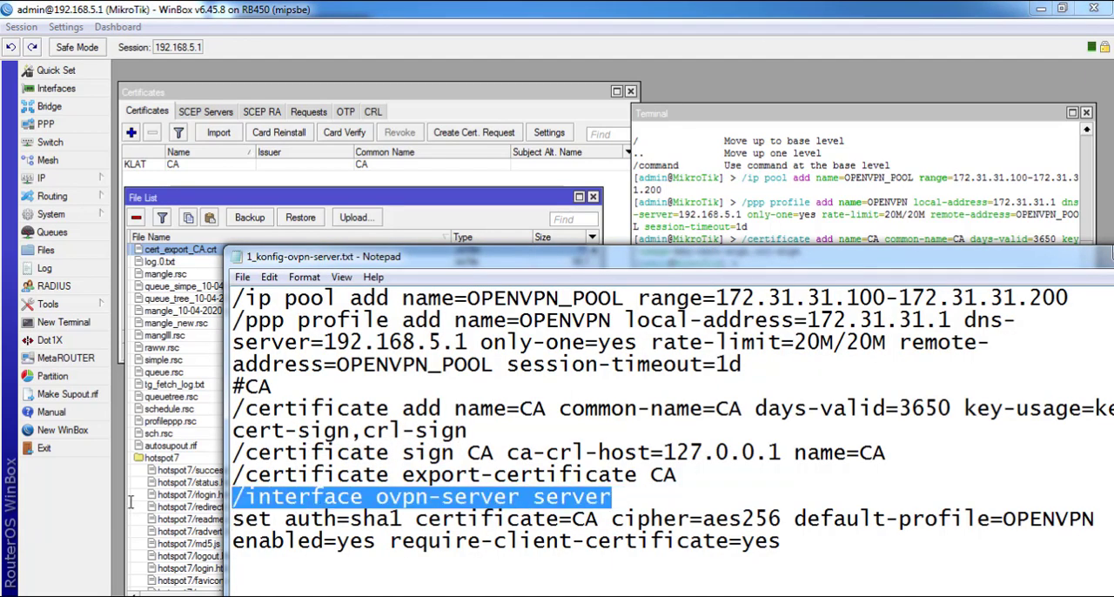
click(21, 594)
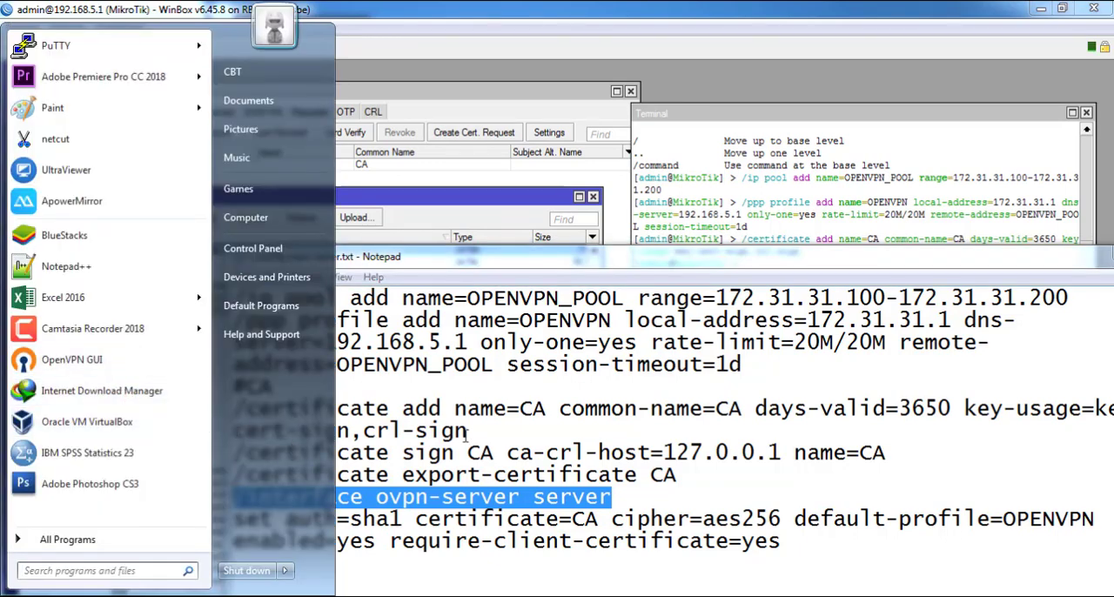
right_click(520, 500)
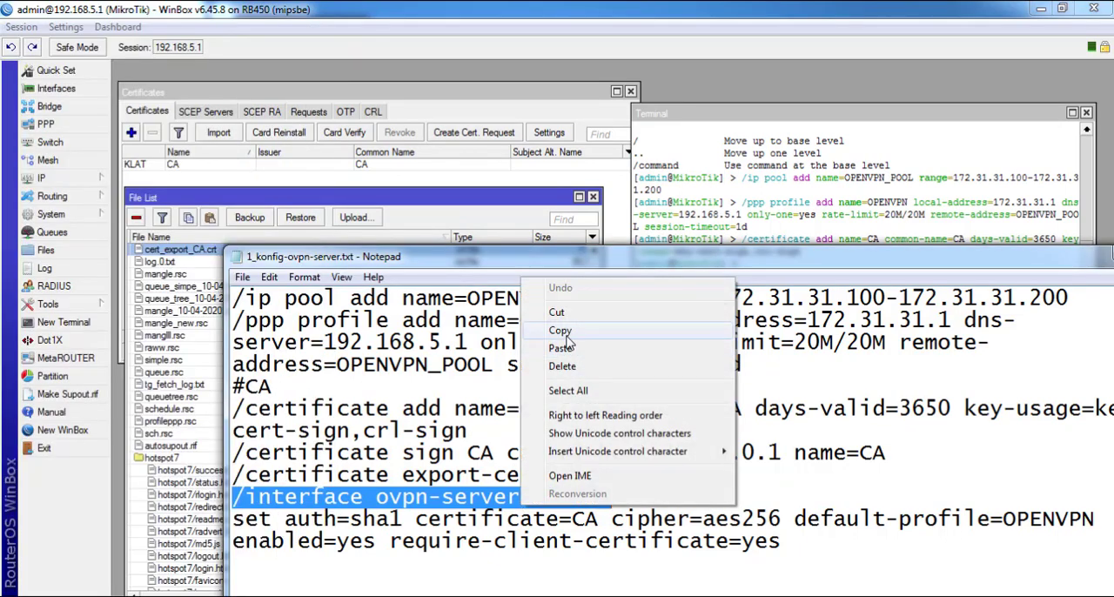
click(405, 430)
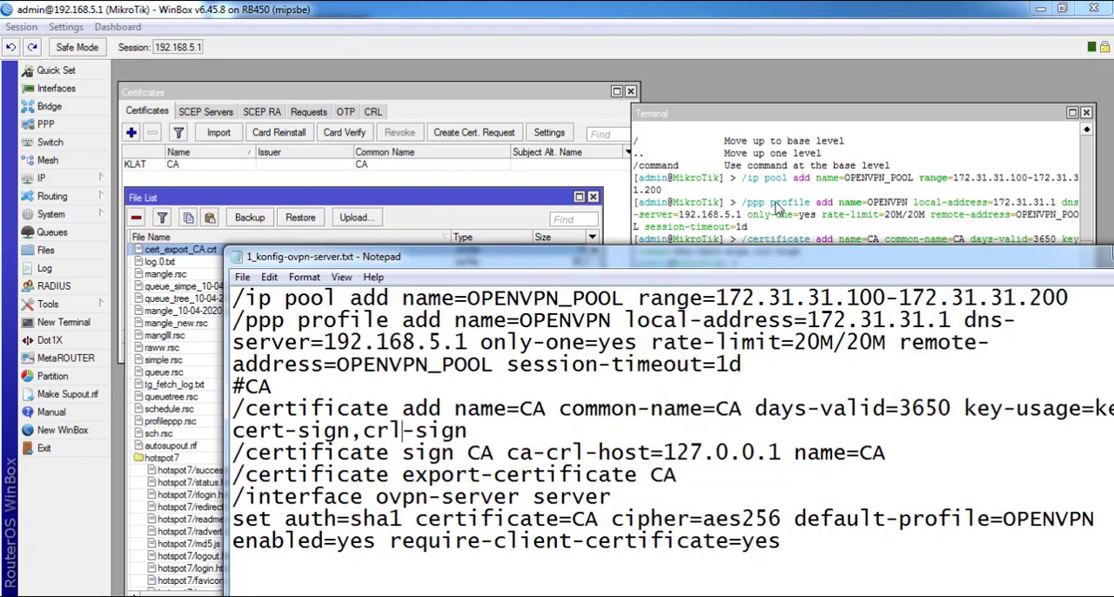
click(777, 207)
Switch to the Notepad script and select the complete ovpn-server command, from /interface through require-client-certificate=yes
key(alt+Tab)
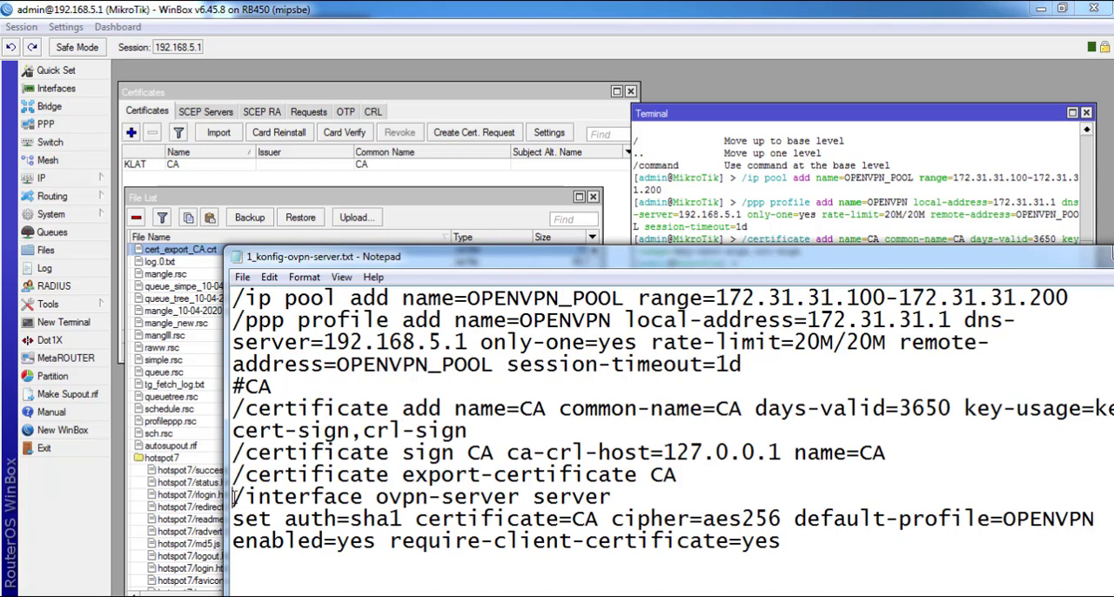
drag(235, 498, 792, 541)
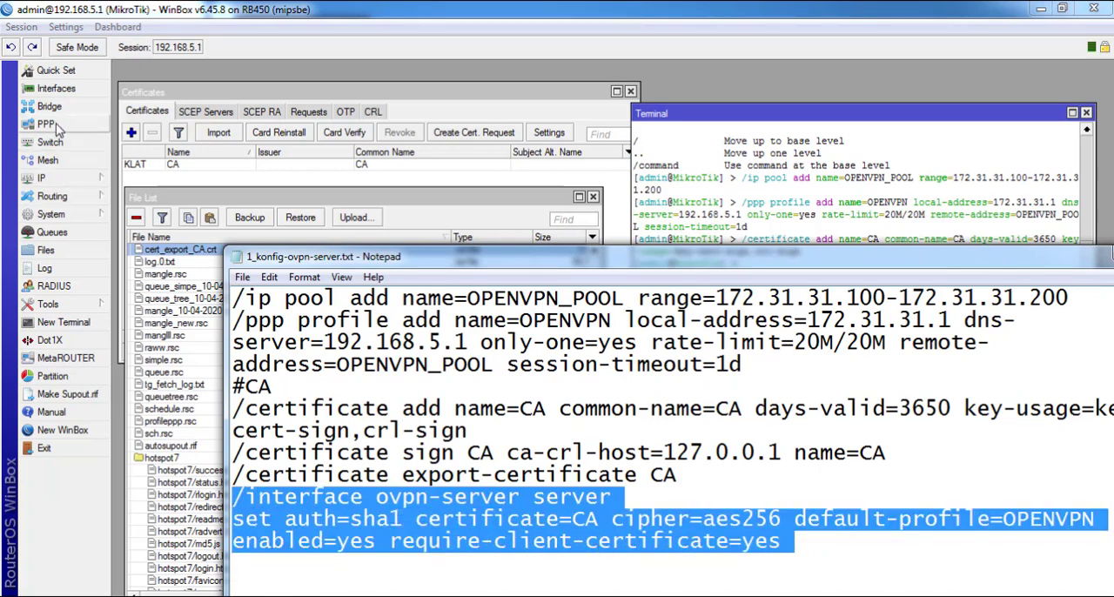
Open the OVPN Server settings among the PPP interfaces and compare them with the Notepad script
click(61, 90)
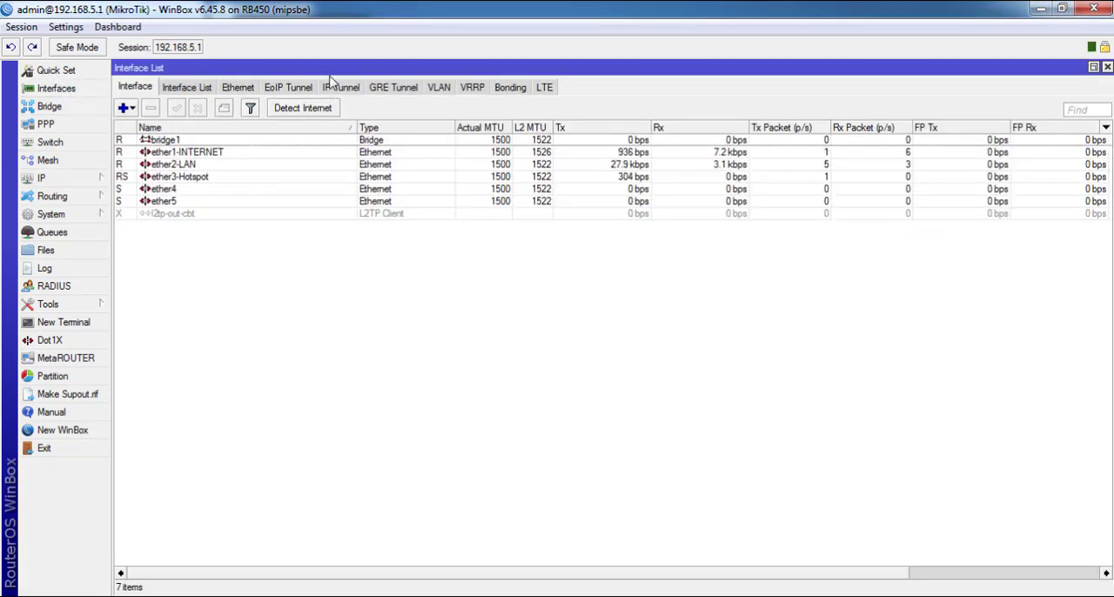
click(1103, 68)
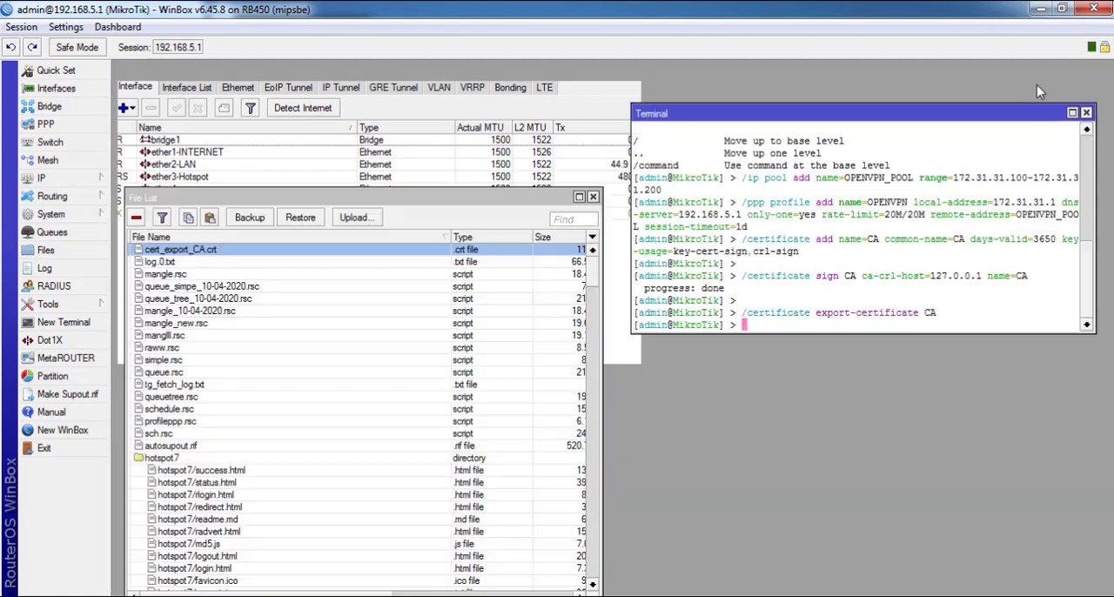
click(62, 125)
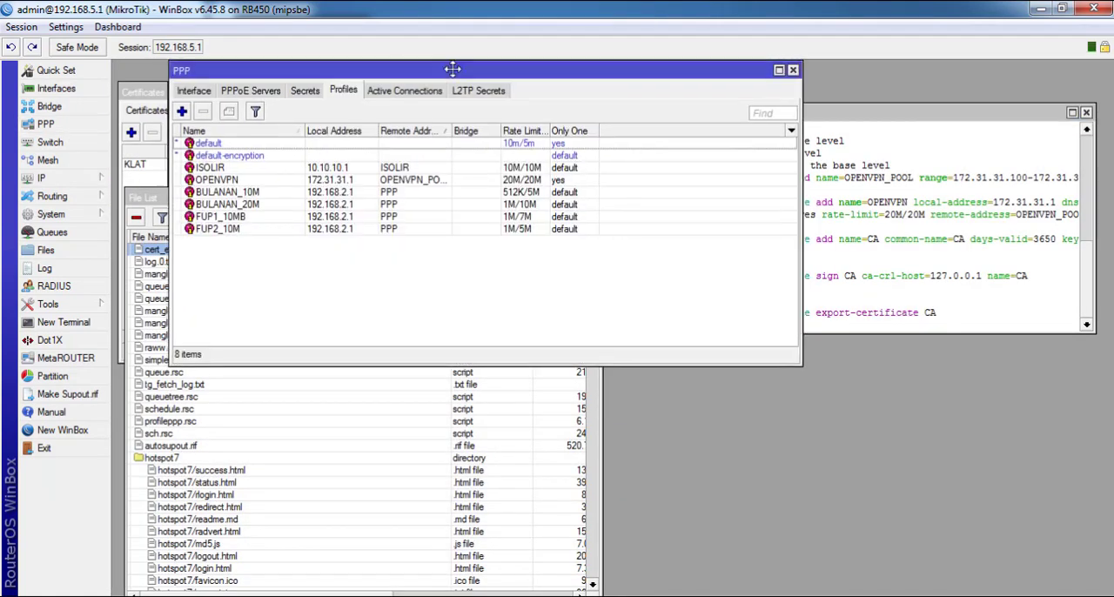
drag(395, 70, 805, 90)
click(607, 112)
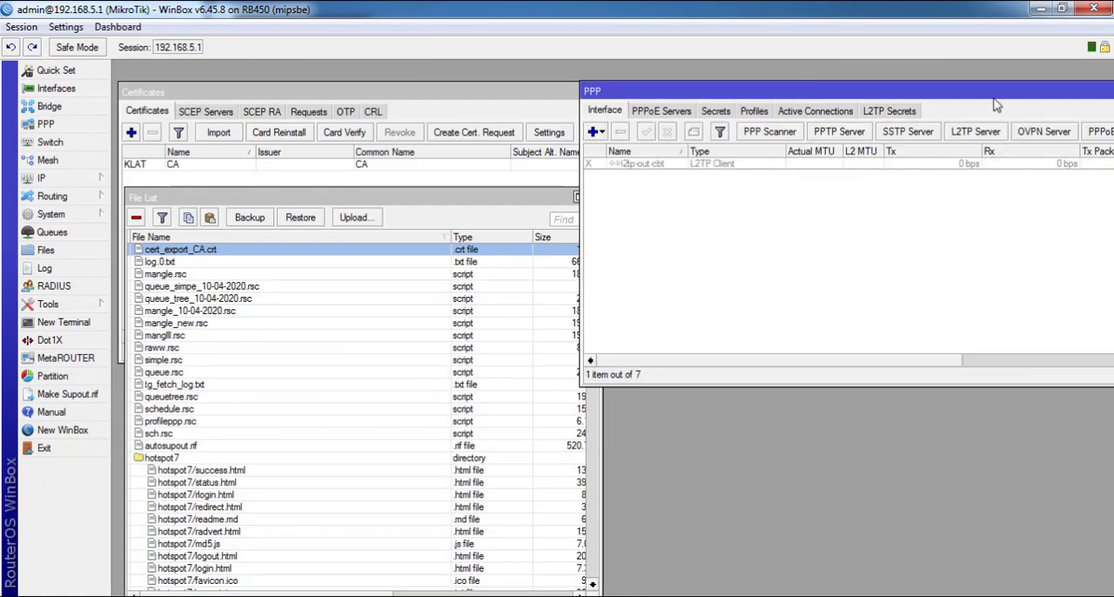
click(1044, 132)
drag(473, 190, 777, 143)
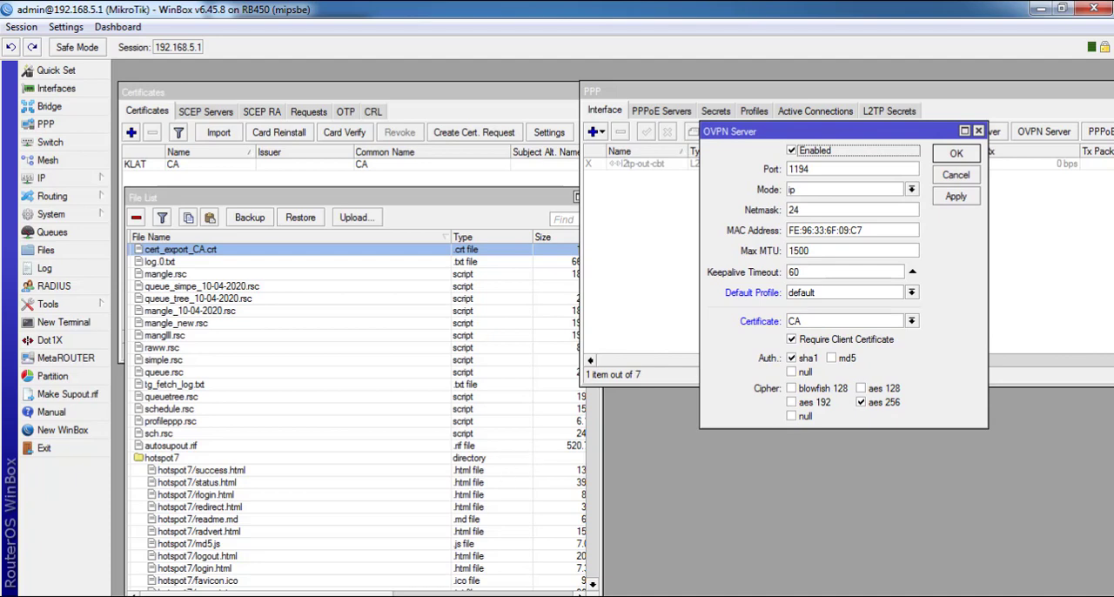
click(413, 595)
drag(844, 258, 869, 362)
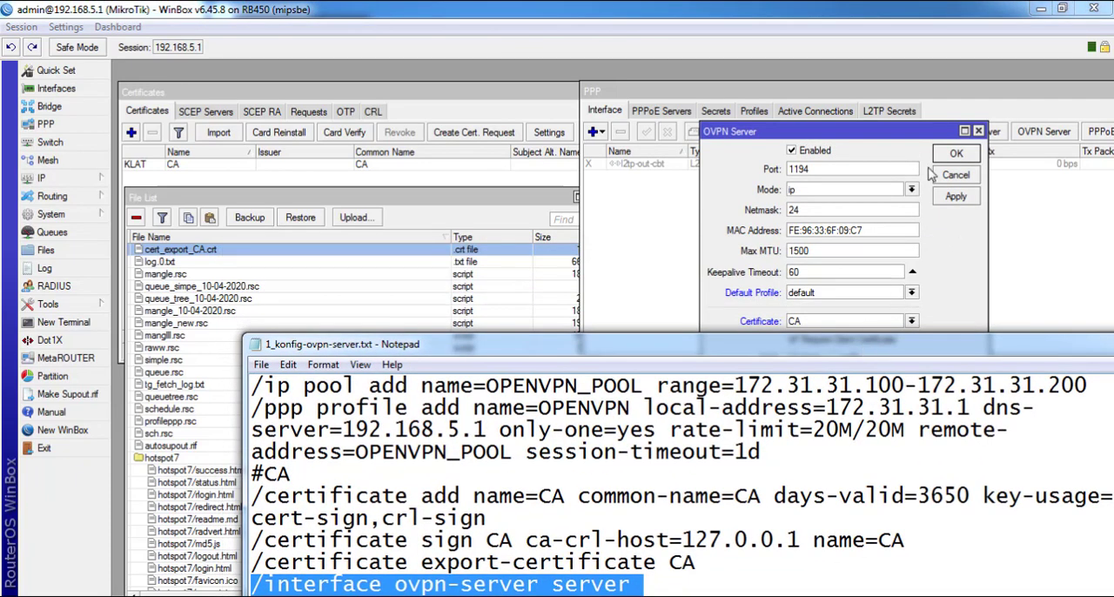
drag(909, 134, 828, 179)
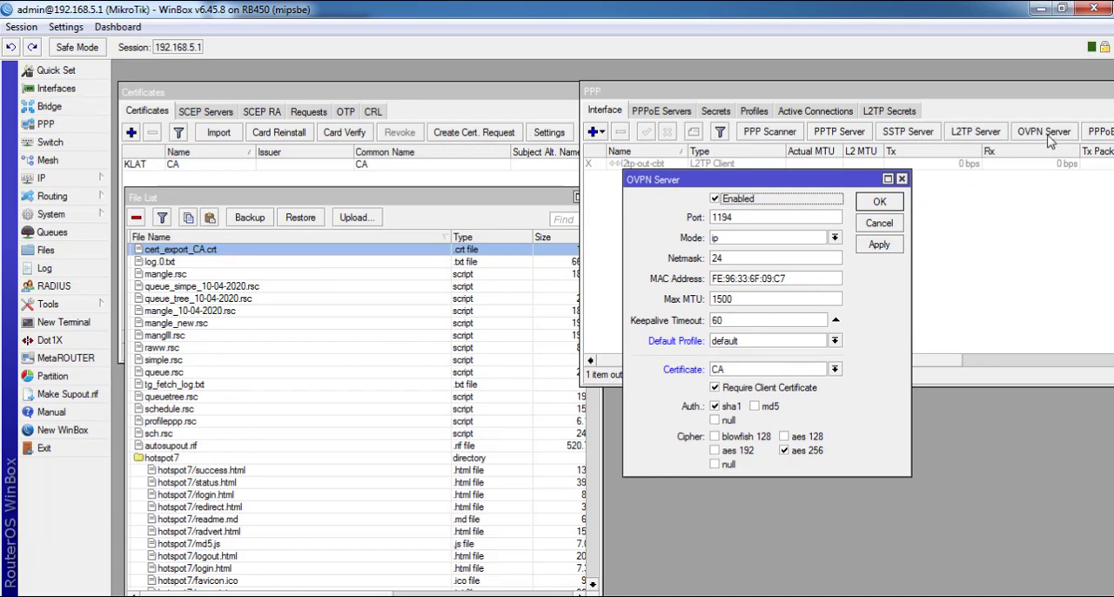
Bring the Notepad script fully into view and copy the selected /interface ovpn-server server command with its set line
key(alt+Tab)
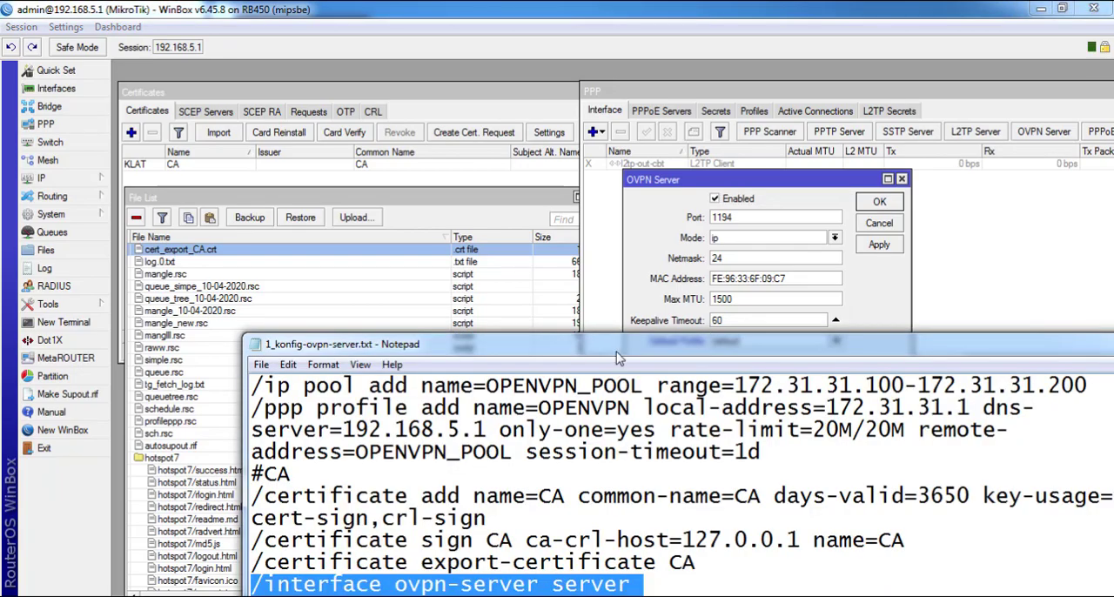
drag(619, 349, 615, 91)
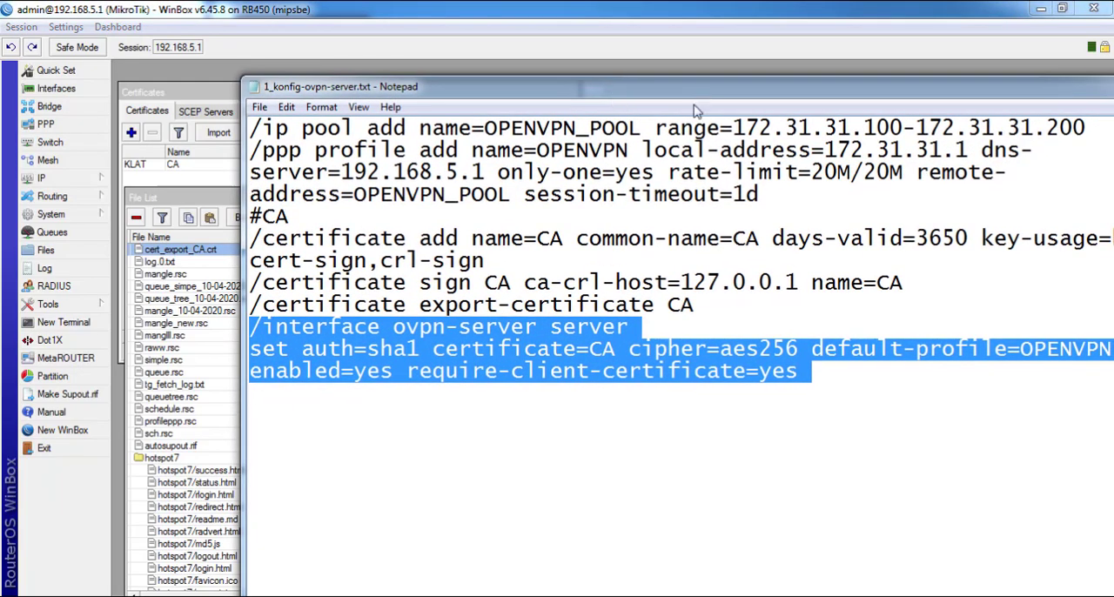
drag(696, 94, 704, 60)
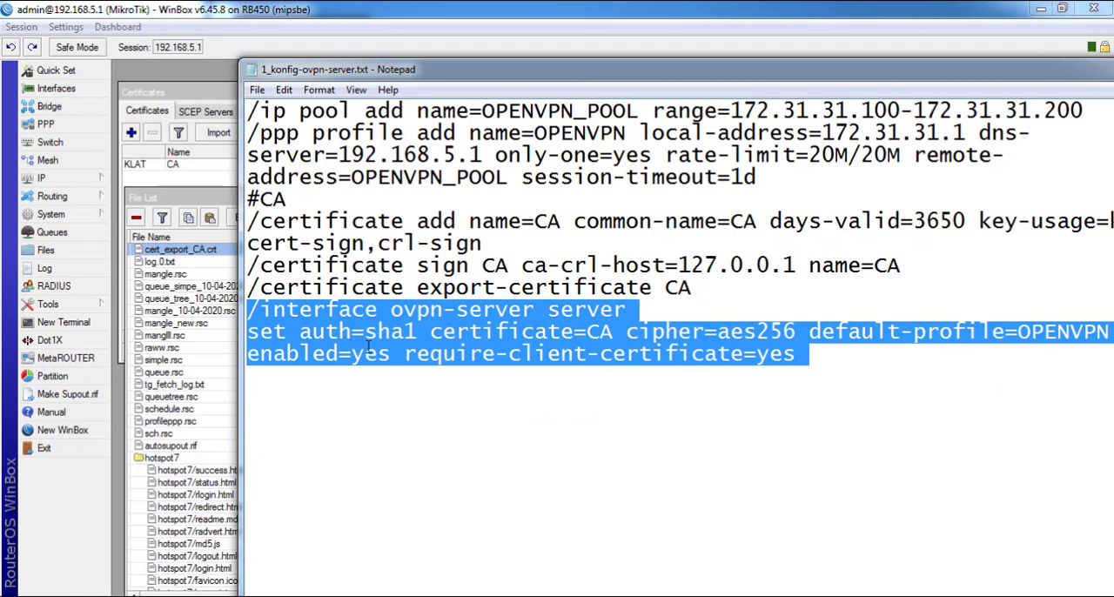
right_click(419, 333)
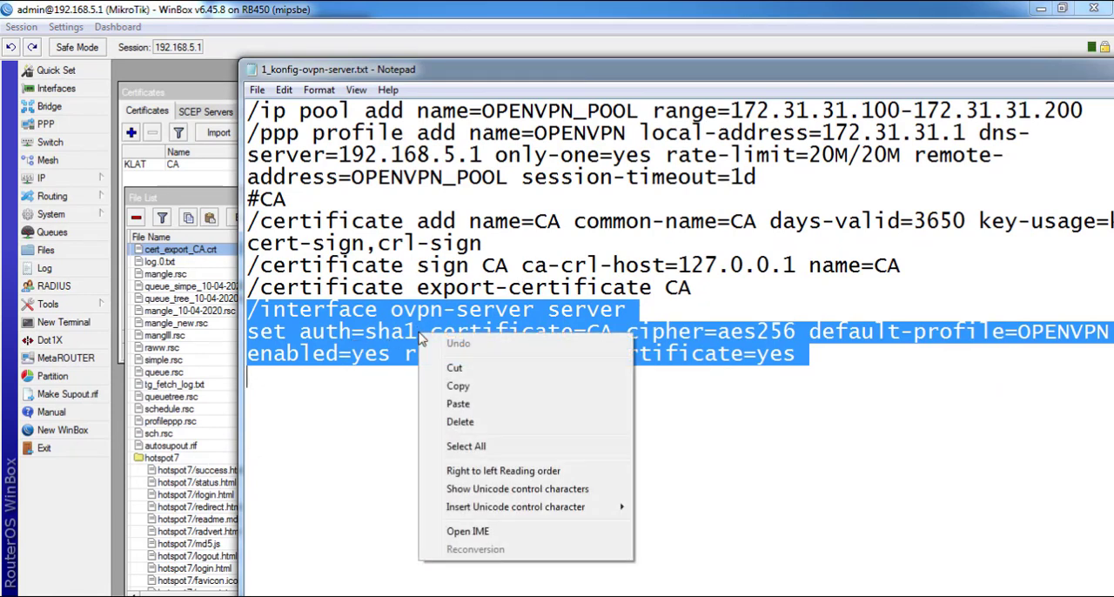
click(457, 385)
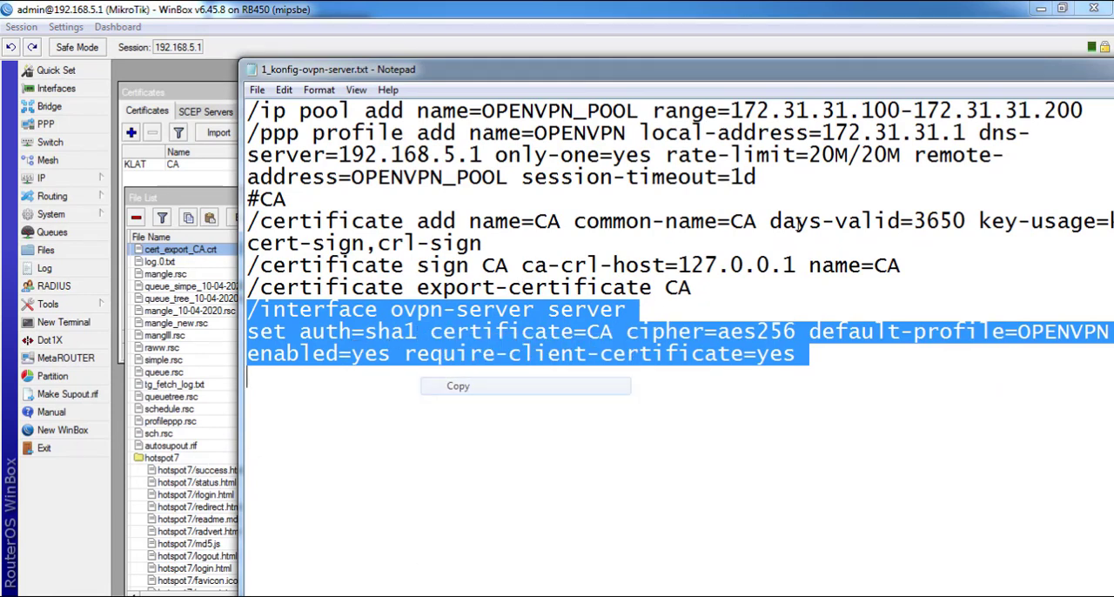
Cancel the OVPN Server dialog and run the copied ovpn-server command in a new WinBox terminal
drag(1094, 73, 786, 251)
click(785, 247)
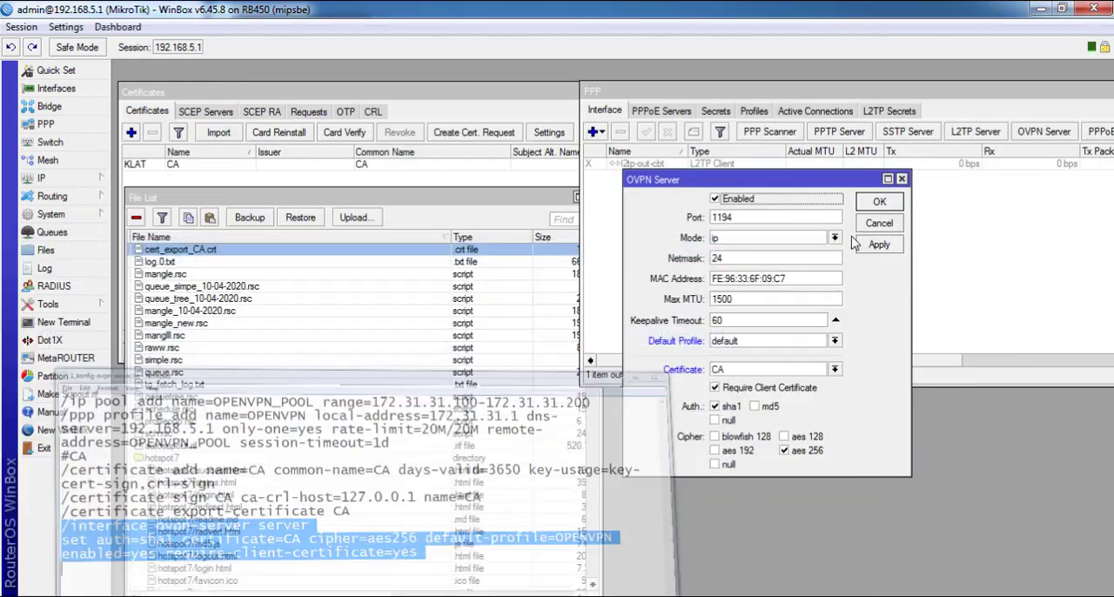
click(879, 224)
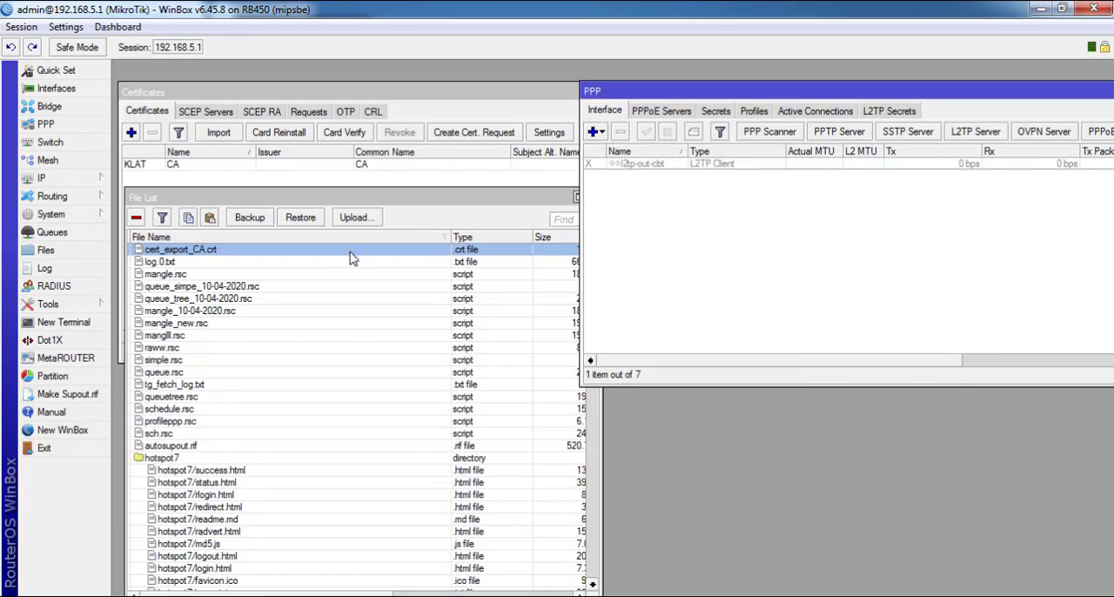
click(63, 322)
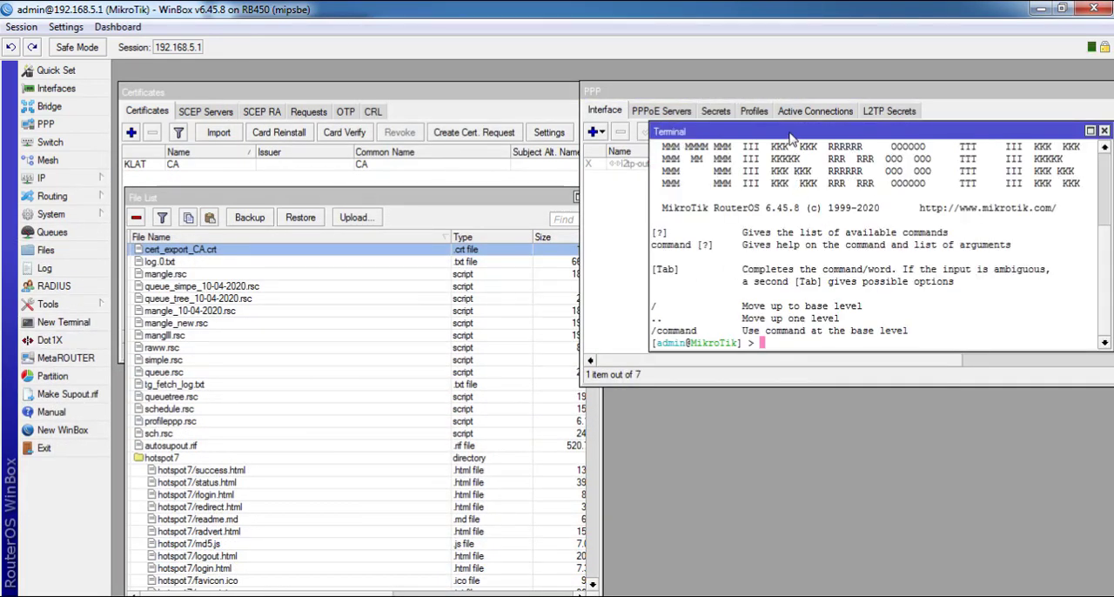
drag(790, 131, 577, 240)
right_click(648, 298)
click(684, 369)
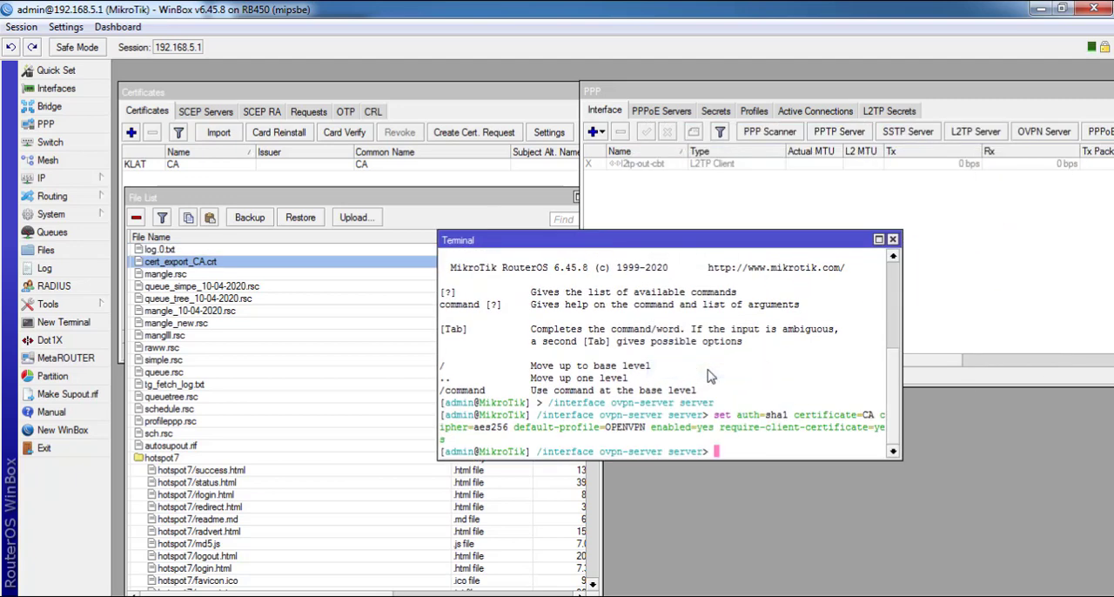
Reopen the OVPN Server settings and check the port and default profile
click(1034, 136)
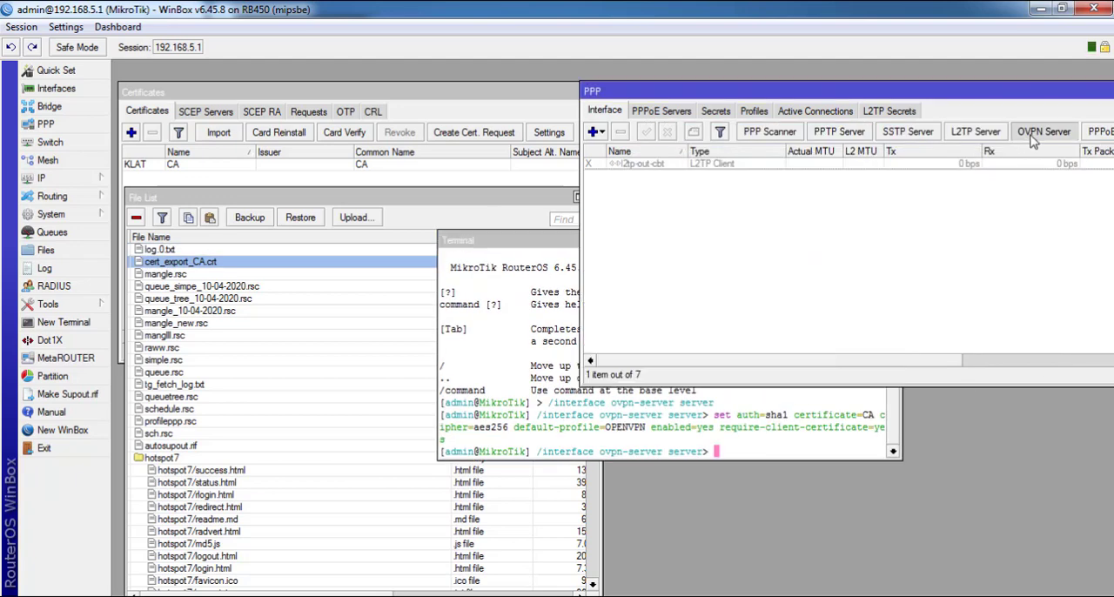
drag(749, 178, 465, 128)
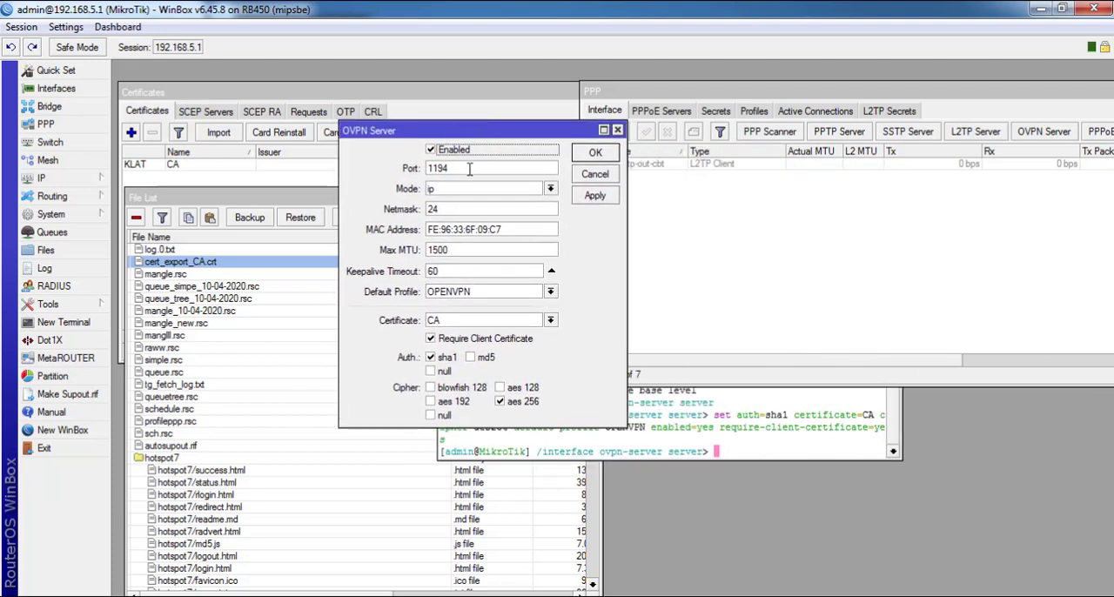
drag(462, 169, 414, 171)
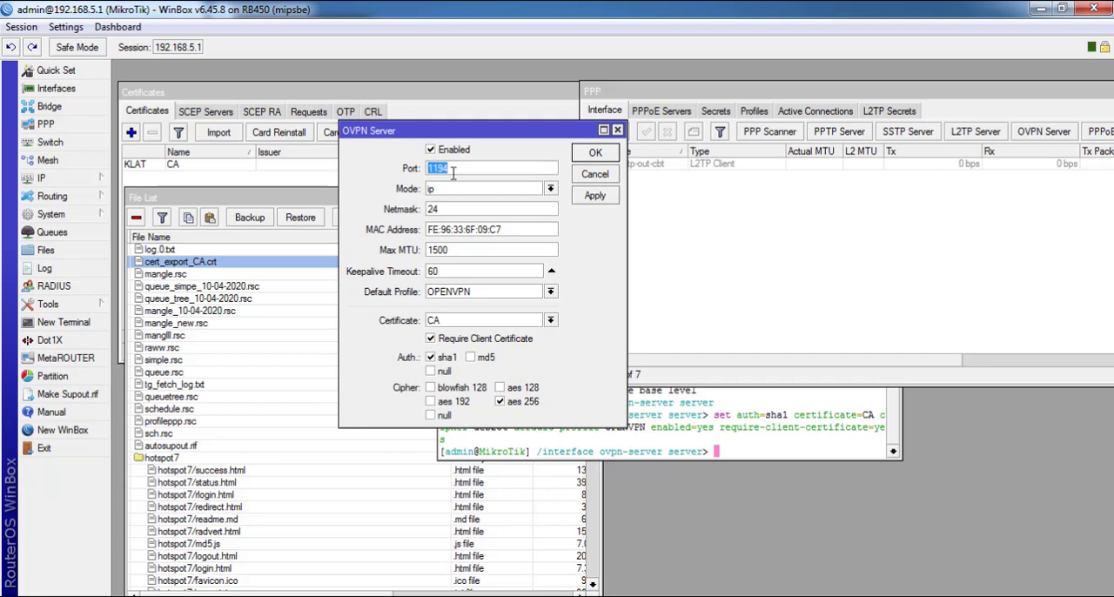
click(451, 167)
drag(458, 169, 422, 171)
drag(461, 168, 411, 174)
click(494, 296)
click(494, 298)
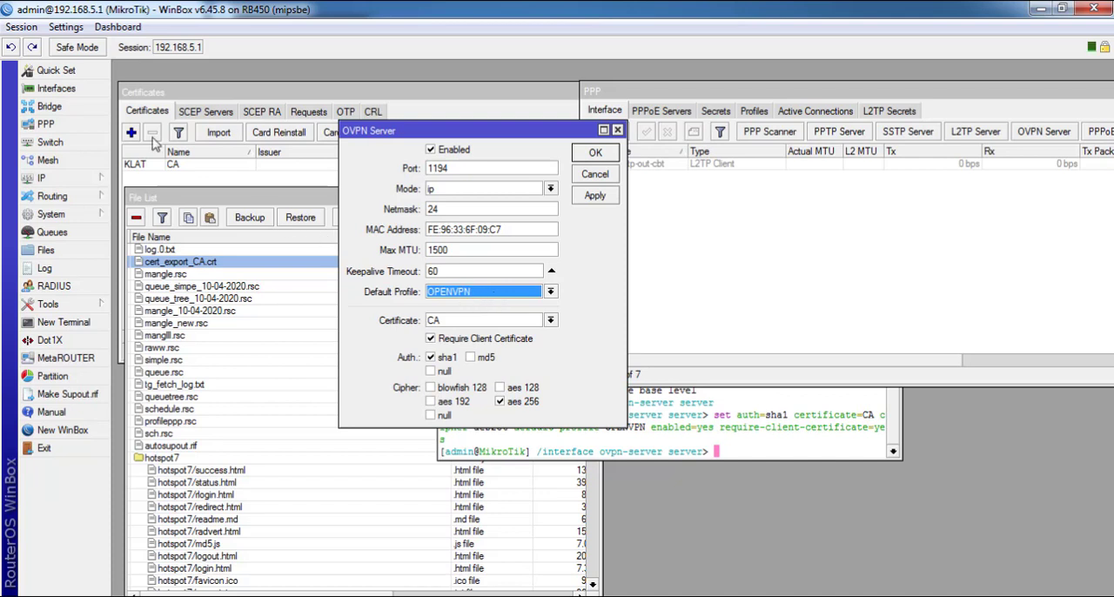
Show the PPP profiles beside the OVPN Server dialog and compare them with its default profile
click(68, 125)
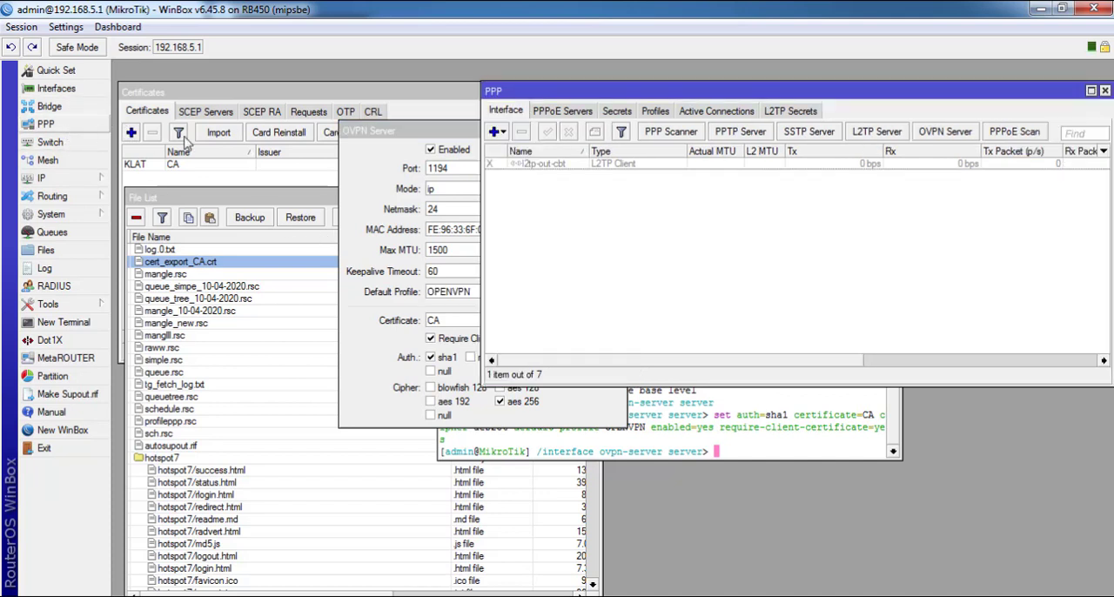
click(654, 111)
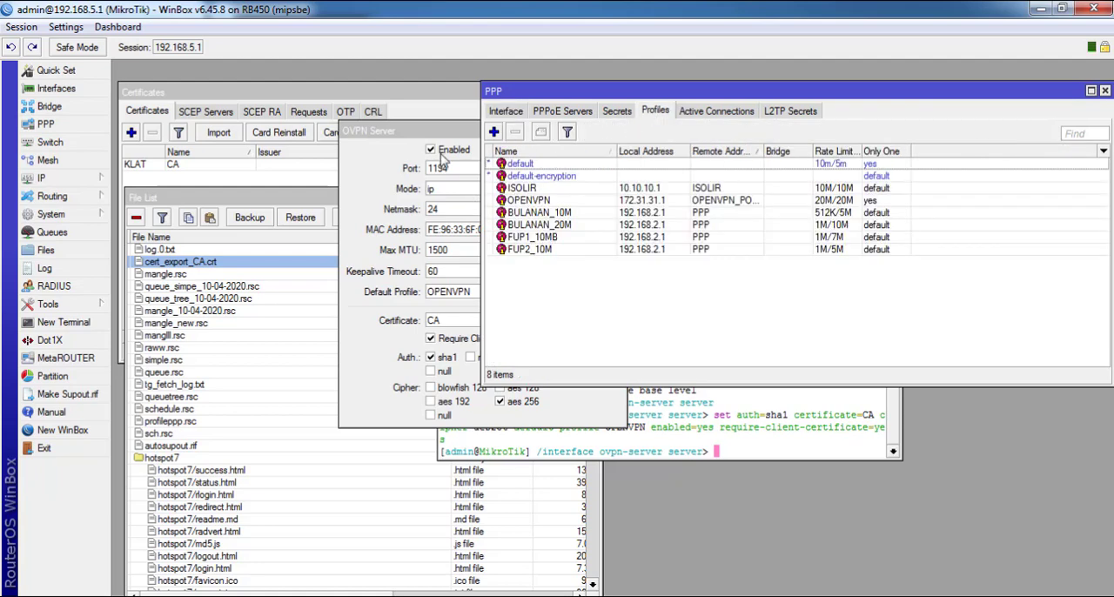
drag(426, 131, 261, 117)
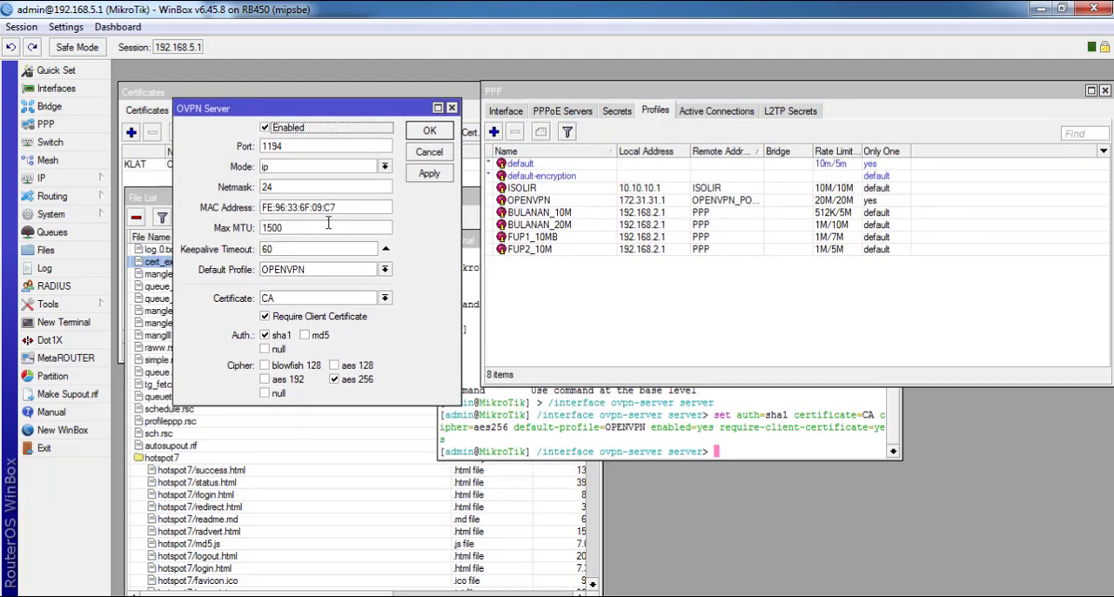
click(318, 270)
click(319, 271)
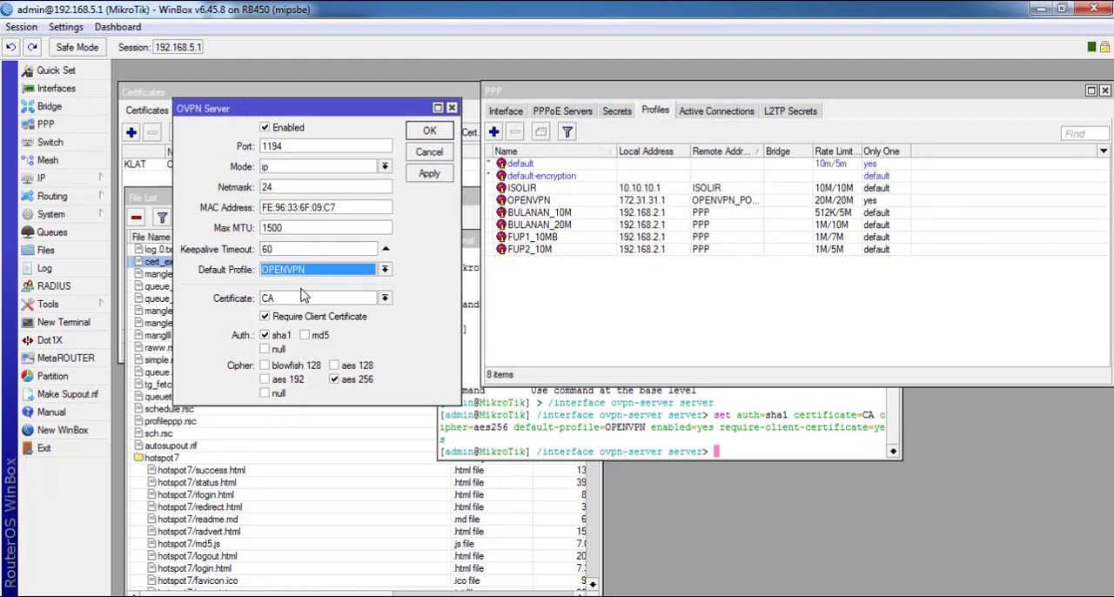
Place the Certificates window beside the OVPN Server dialog and check its certificate setting against the list
click(300, 304)
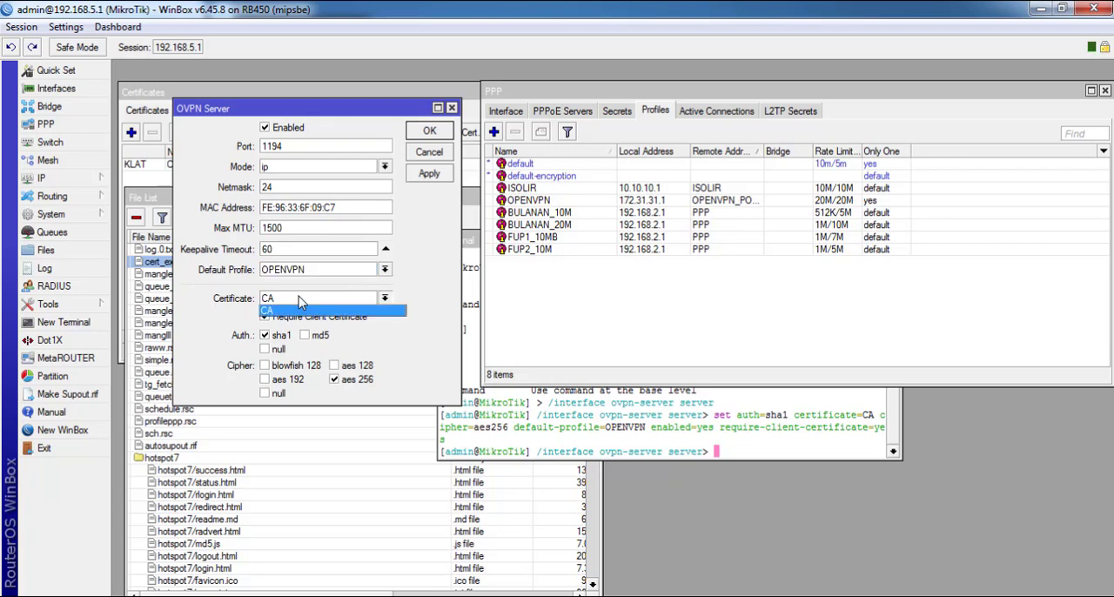
click(302, 305)
mouse_move(120, 216)
click(157, 189)
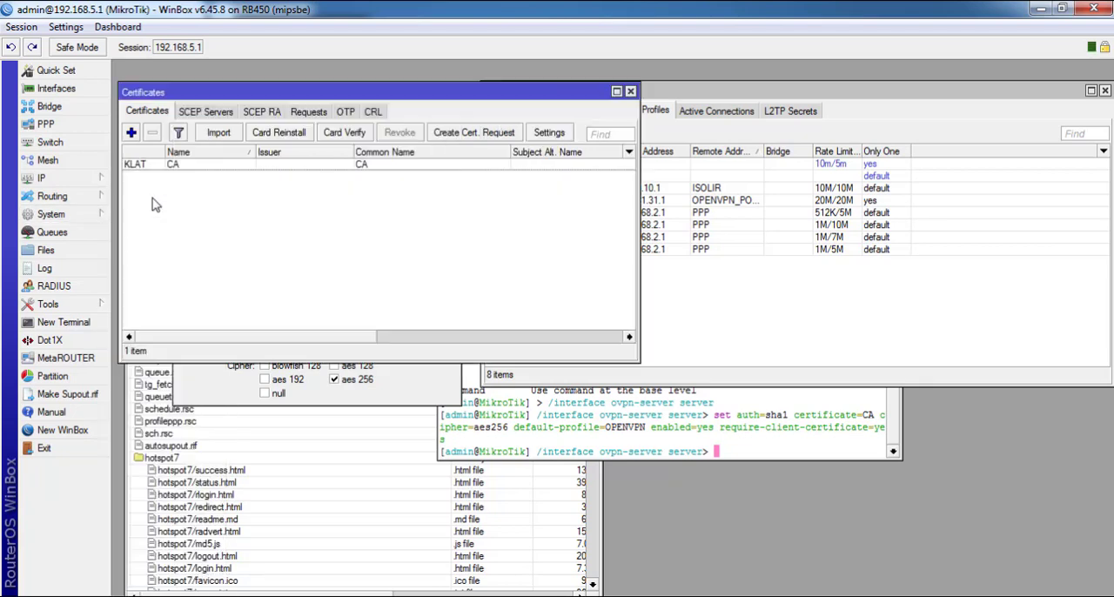
drag(346, 100, 684, 98)
click(337, 303)
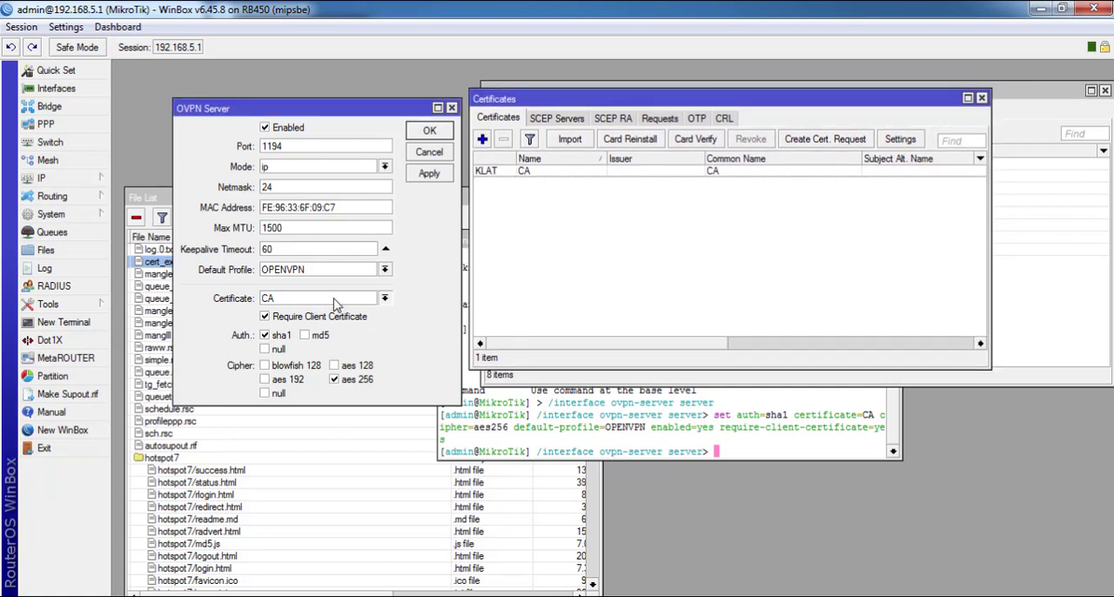
click(337, 303)
click(337, 303)
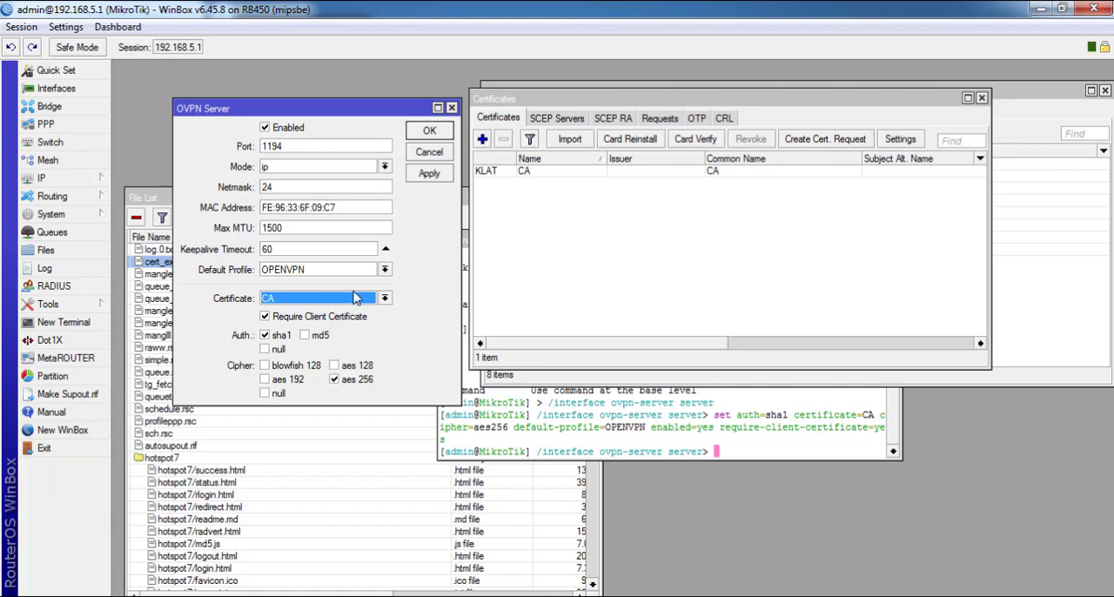
Choose CA as the OVPN server certificate, then apply and confirm the server settings
click(352, 300)
click(348, 311)
click(429, 175)
click(432, 133)
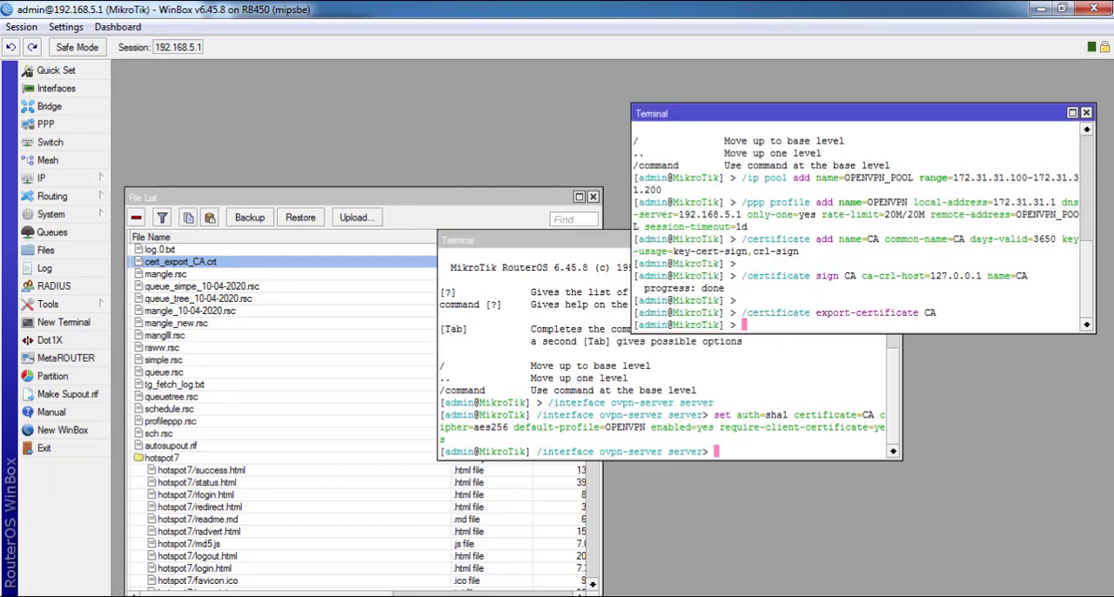
Close the 1_konfig-ovpn-server.txt script and both WinBox terminal windows
key(alt+Tab)
drag(335, 259, 620, 128)
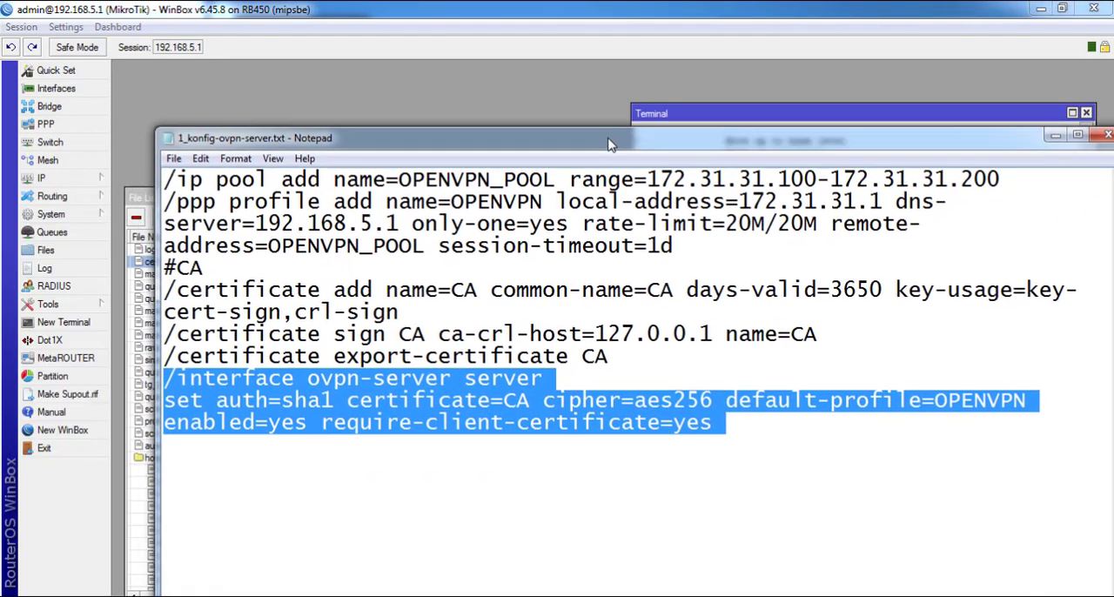
right_click(620, 129)
click(681, 233)
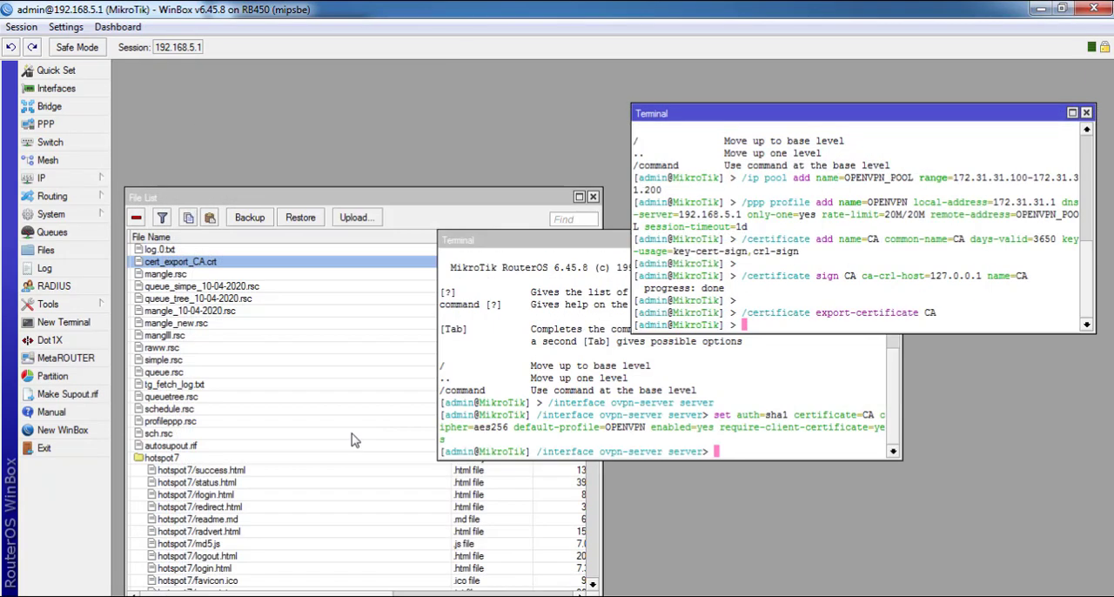
click(1086, 112)
click(892, 240)
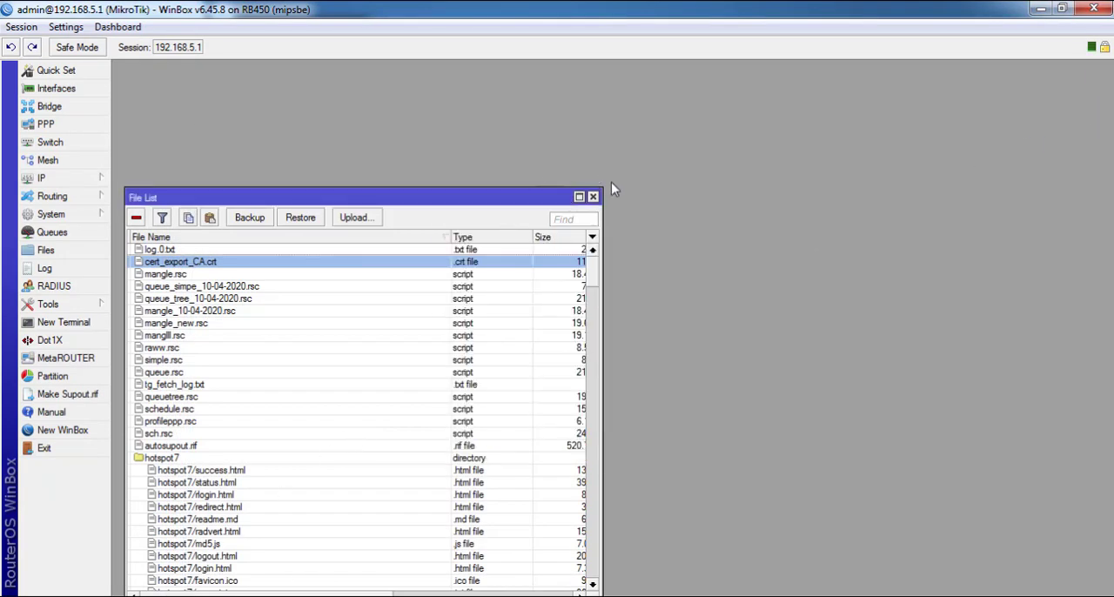
Open 2_cert.txt from the yayan folder in Windows Explorer and select its /certificate add command with days-valid=730
click(185, 596)
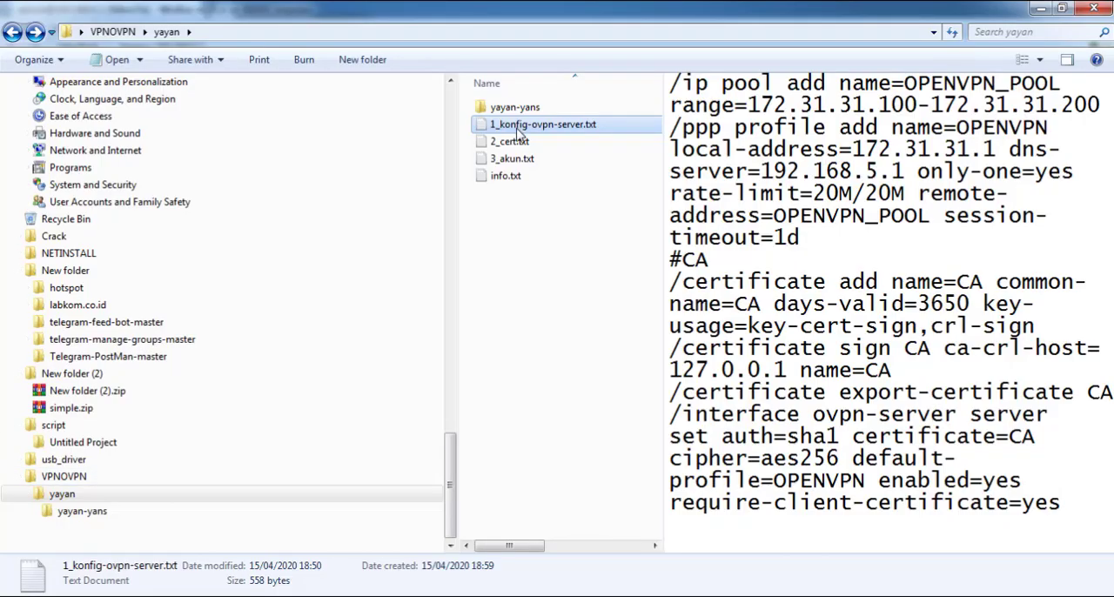
double_click(509, 141)
drag(414, 132, 348, 142)
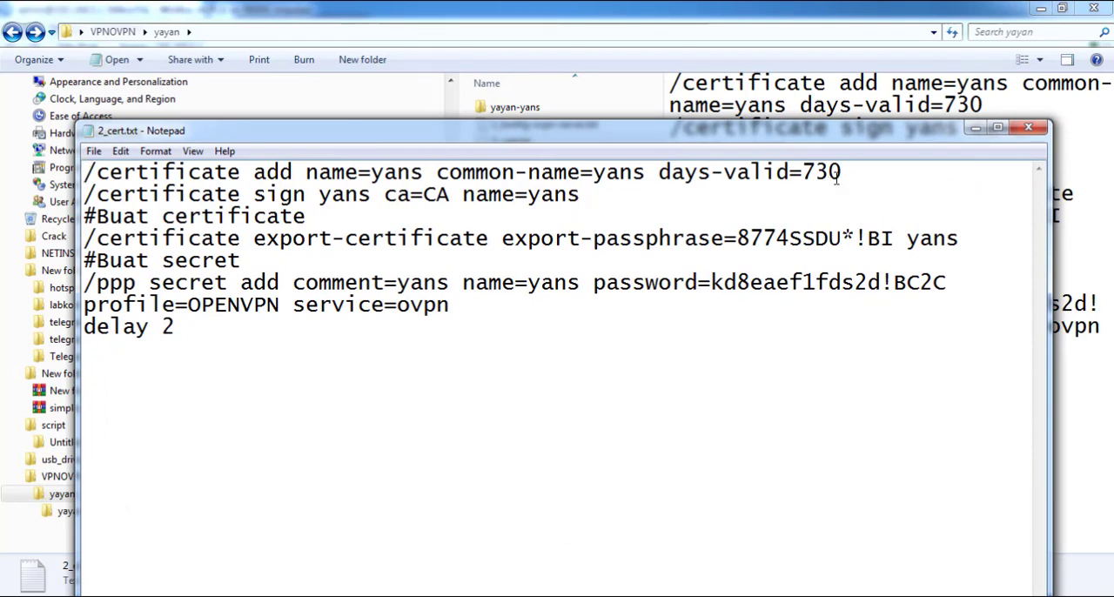
drag(836, 178, 78, 164)
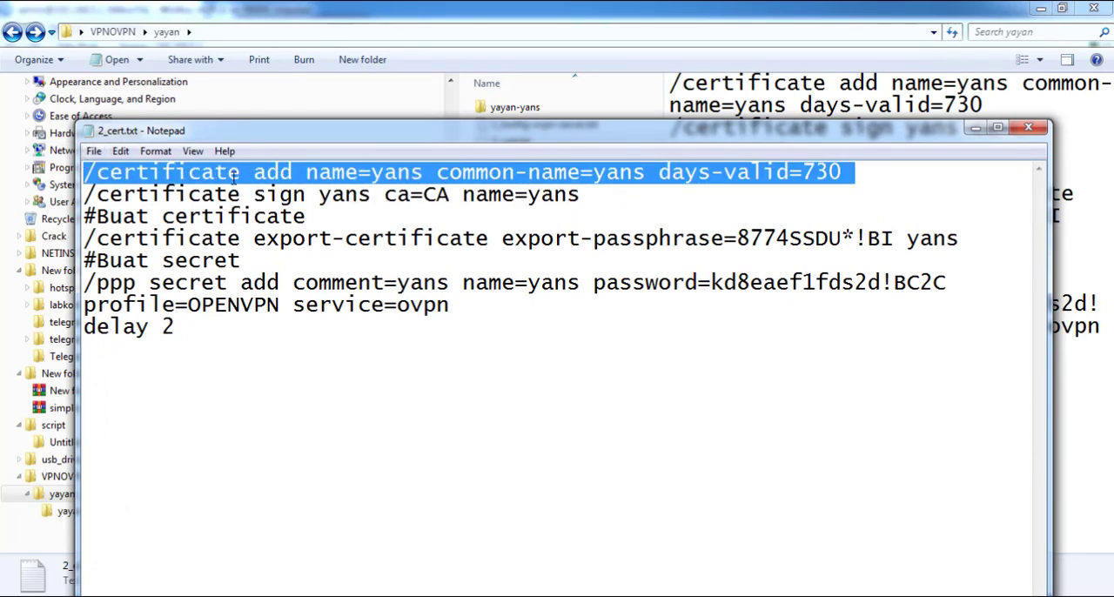
Copy the selected /certificate add command, then open the Certificates list in WinBox and place it clear of the File List
right_click(268, 176)
click(321, 231)
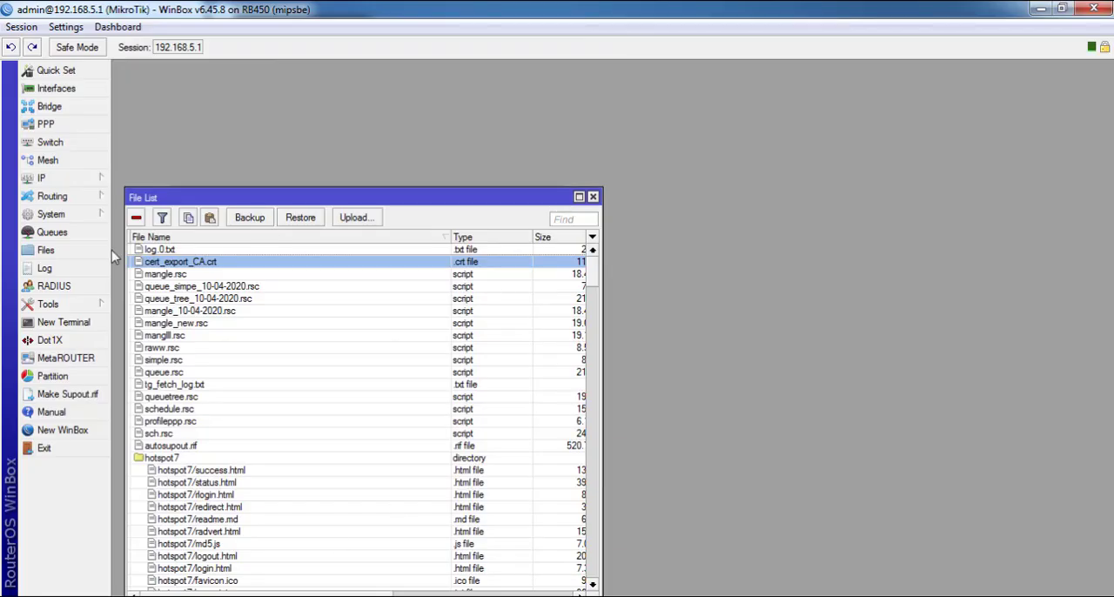
click(52, 214)
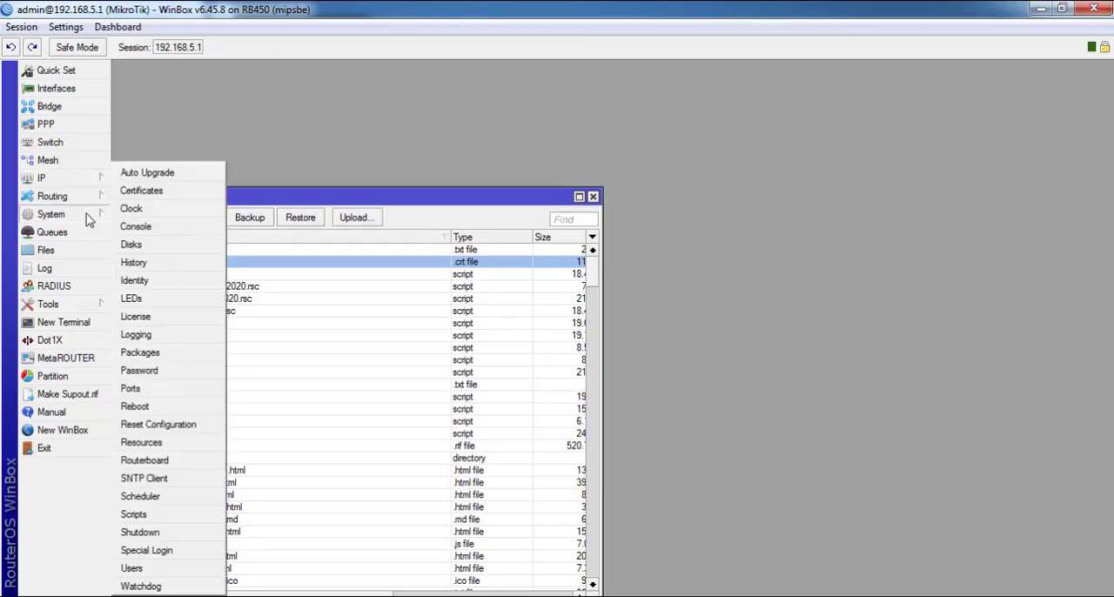
click(142, 190)
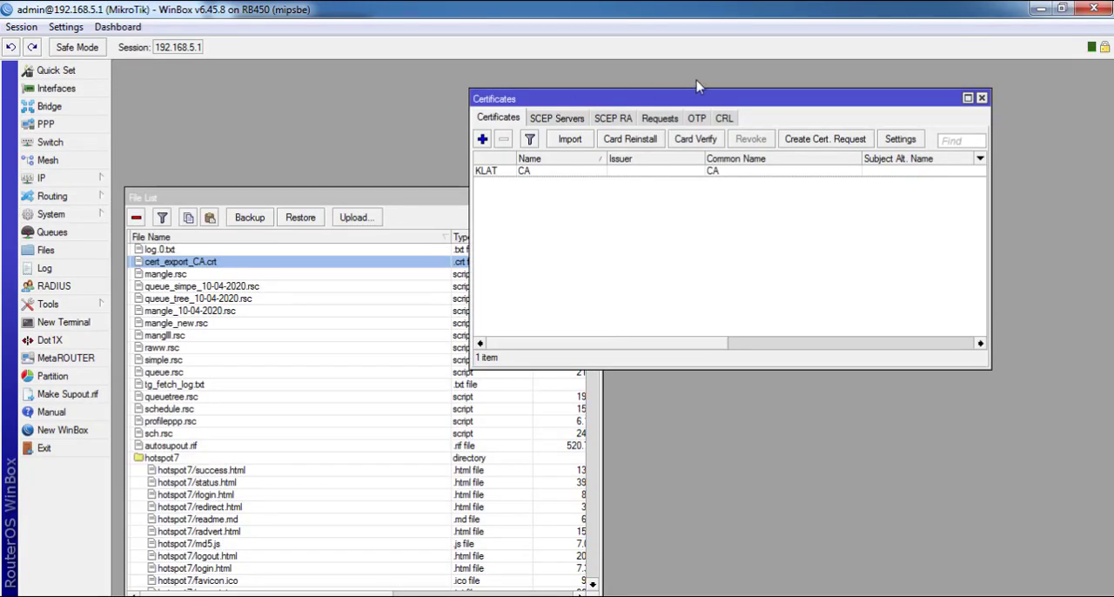
drag(674, 98, 794, 70)
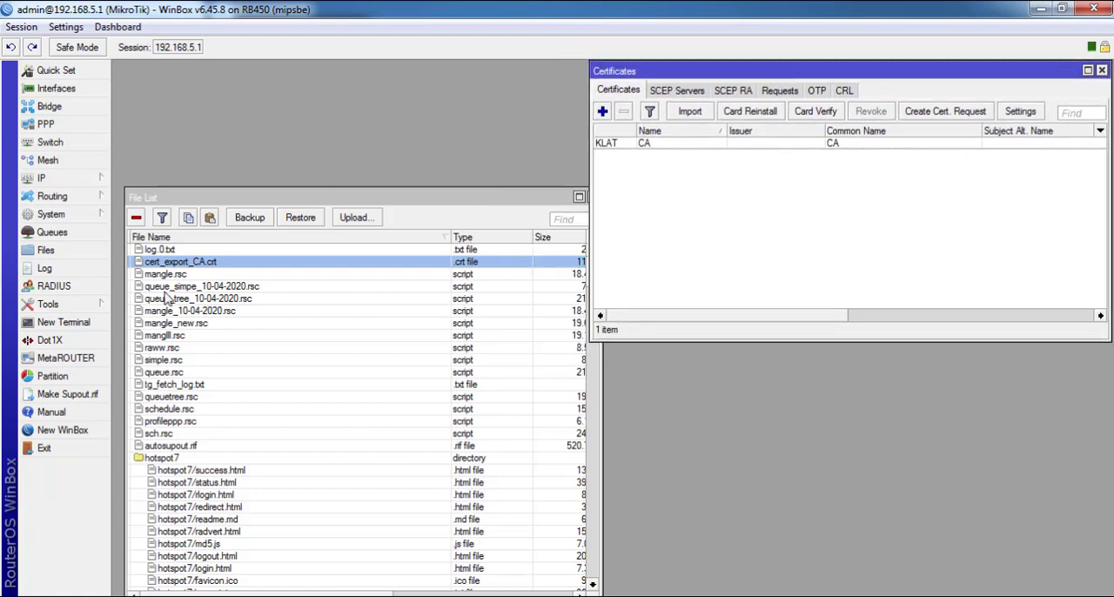
Run the copied /certificate add command in a new terminal with name=yans, common-name=yans and days-valid=730, keeping the Certificates list in view
click(64, 322)
drag(570, 237, 269, 74)
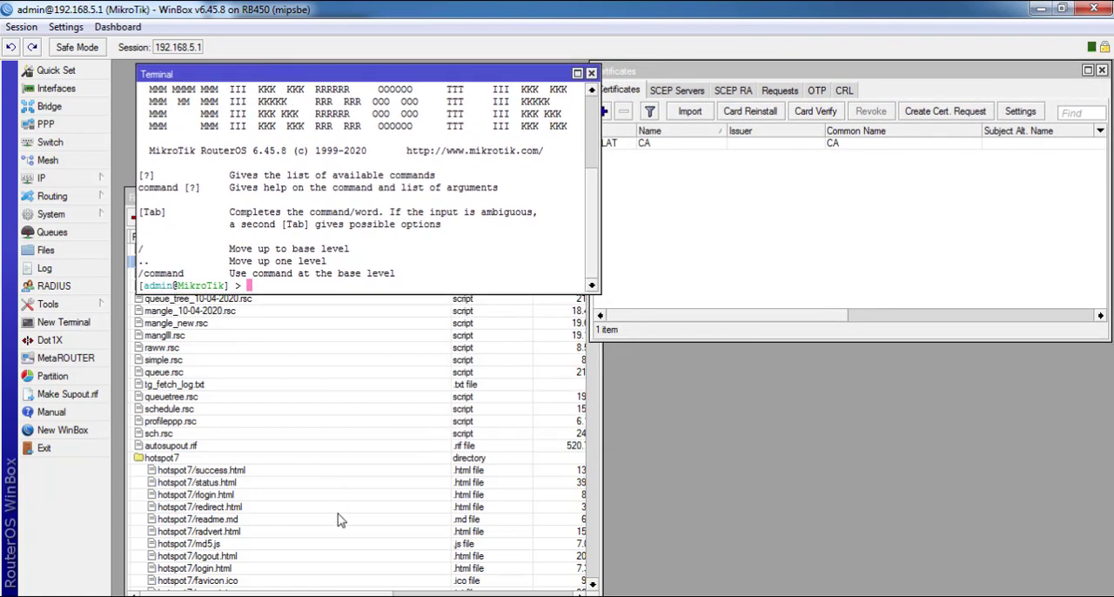
click(348, 595)
right_click(390, 194)
click(438, 265)
key(Return)
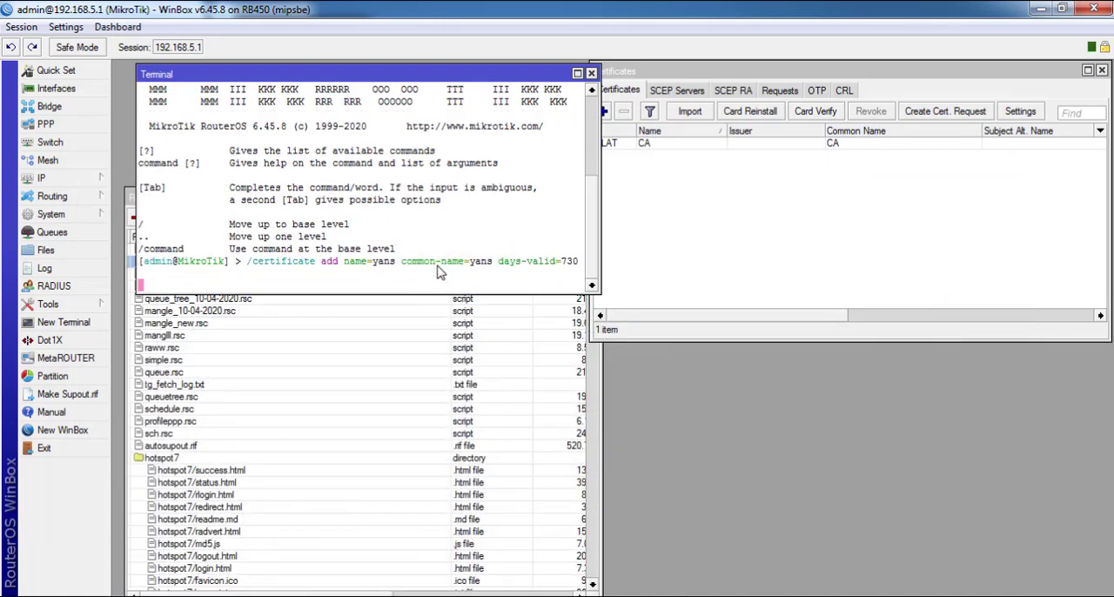
drag(462, 73, 446, 74)
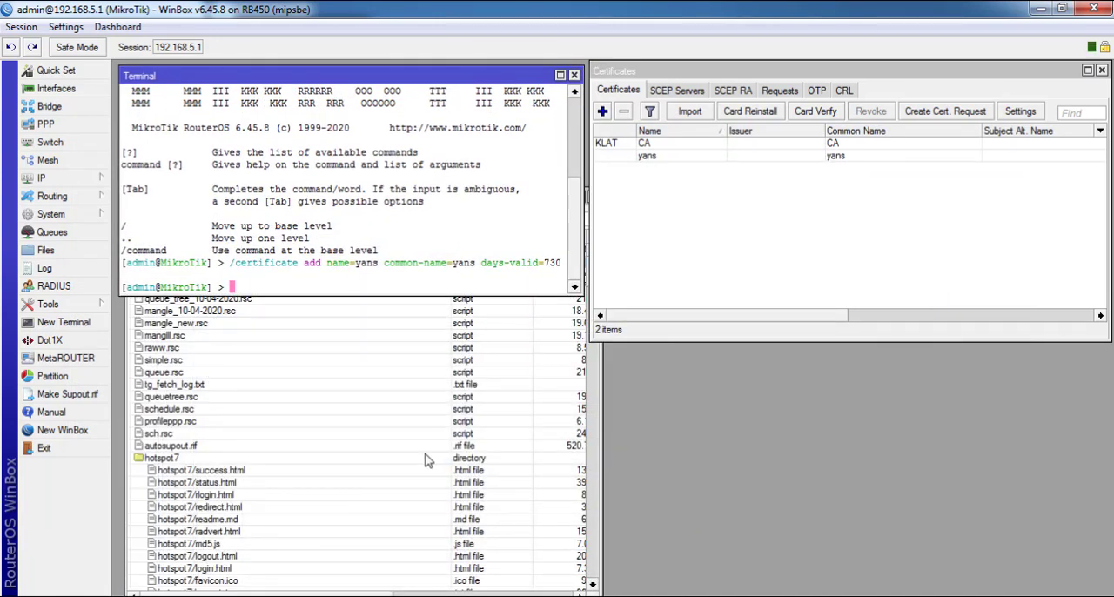
Copy /certificate sign yans ca=CA name=yans from 2_cert.txt and run it in the WinBox terminal
click(381, 596)
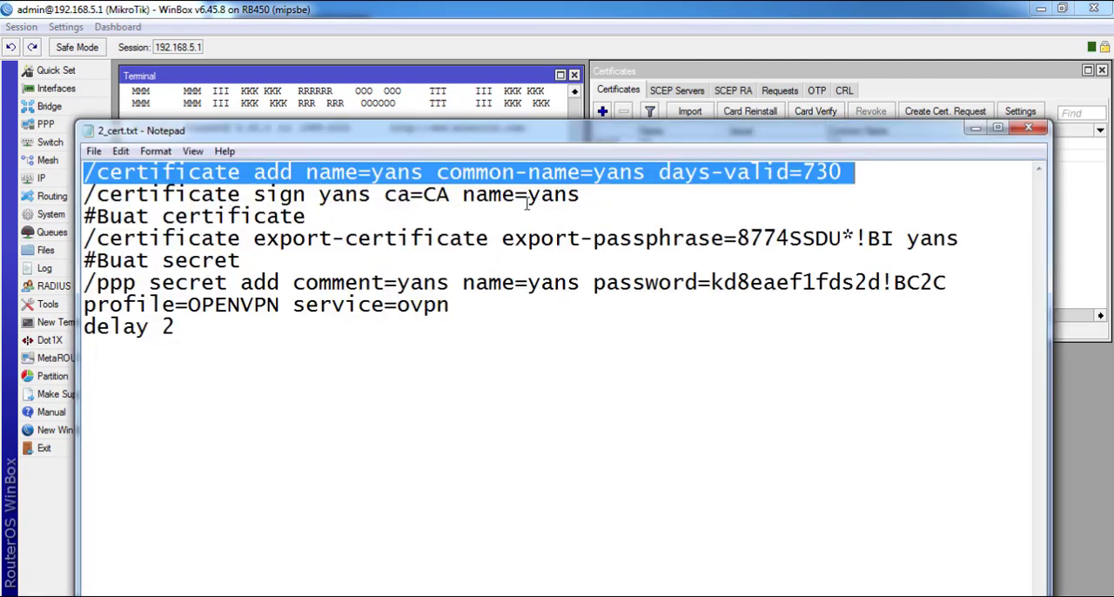
drag(592, 191, 84, 193)
right_click(328, 204)
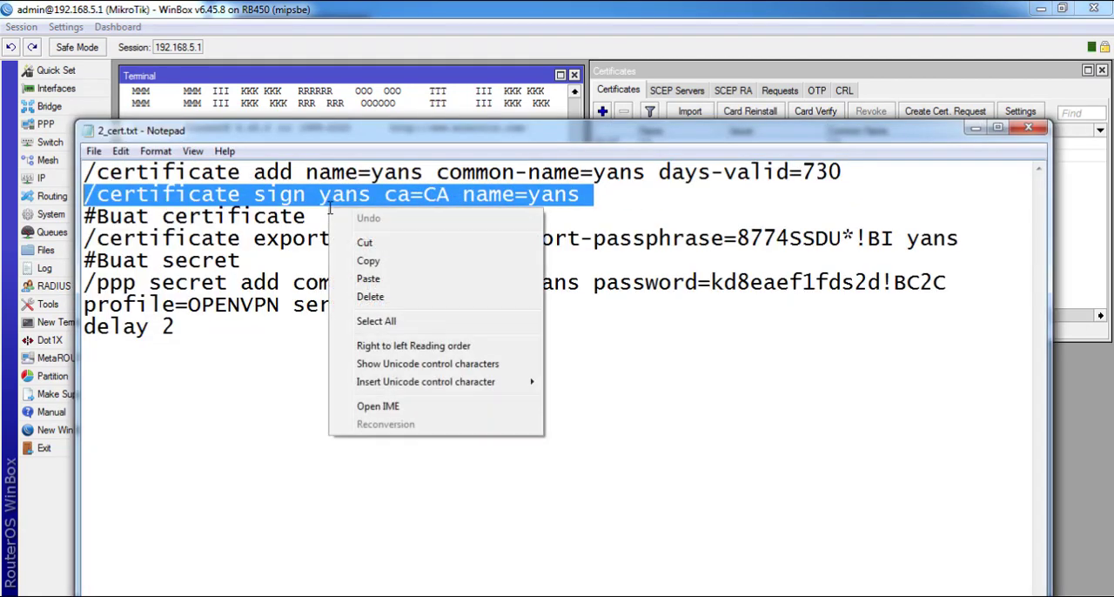
click(378, 262)
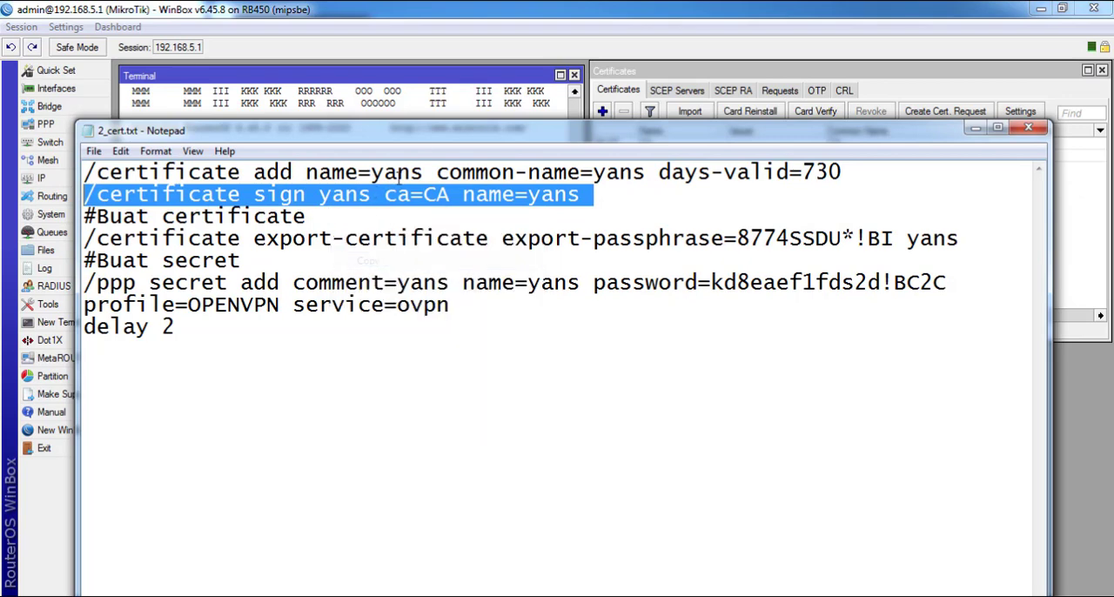
click(411, 118)
right_click(393, 129)
click(432, 199)
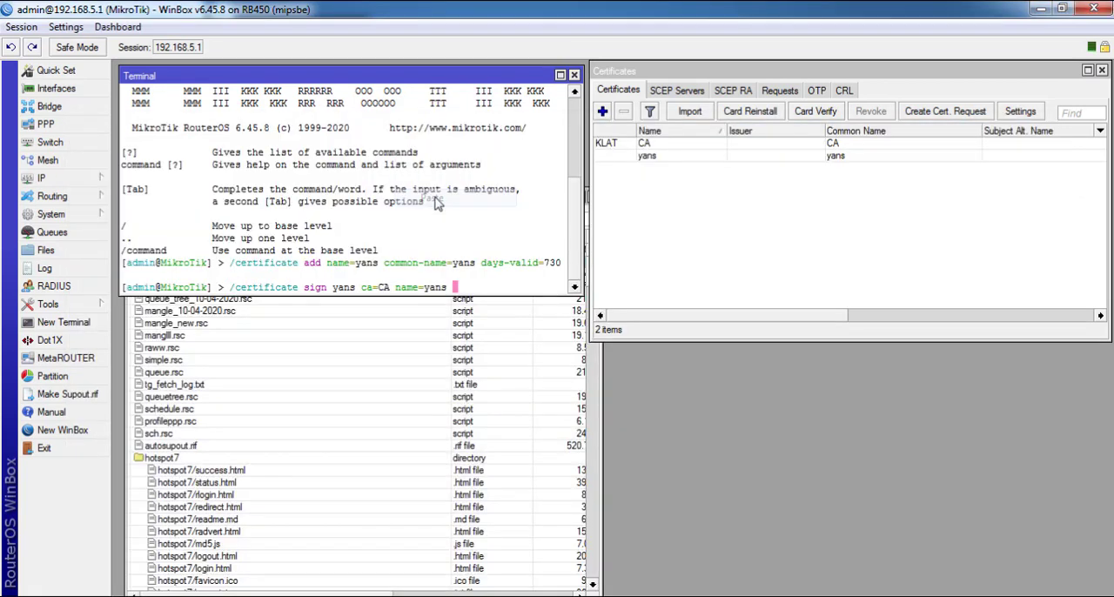
key(Return)
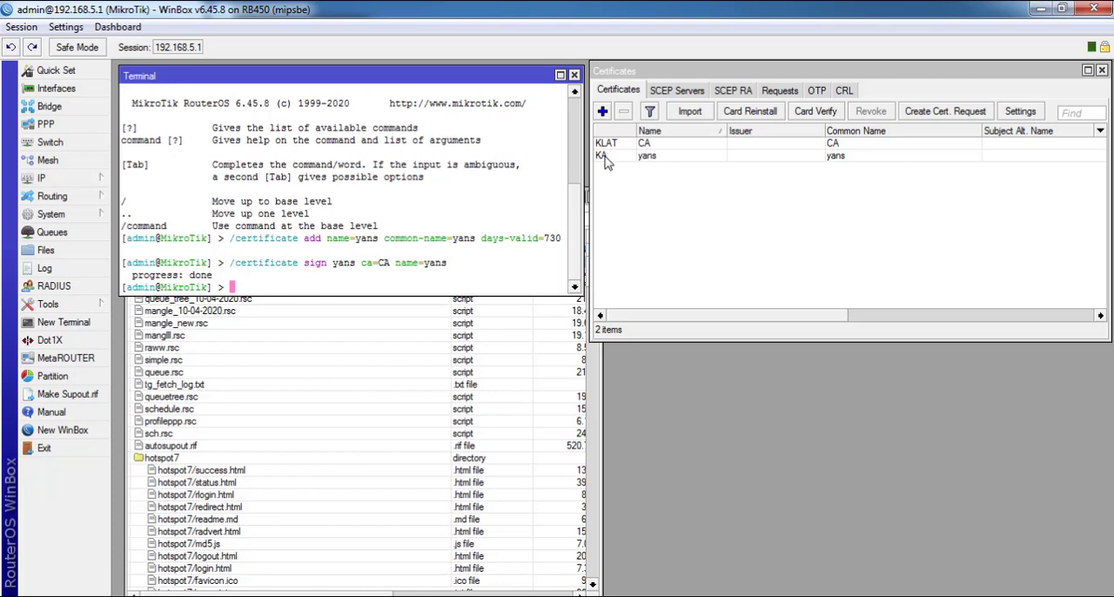
Try to mark the yans certificate as trusted and view its key usage and status
double_click(606, 162)
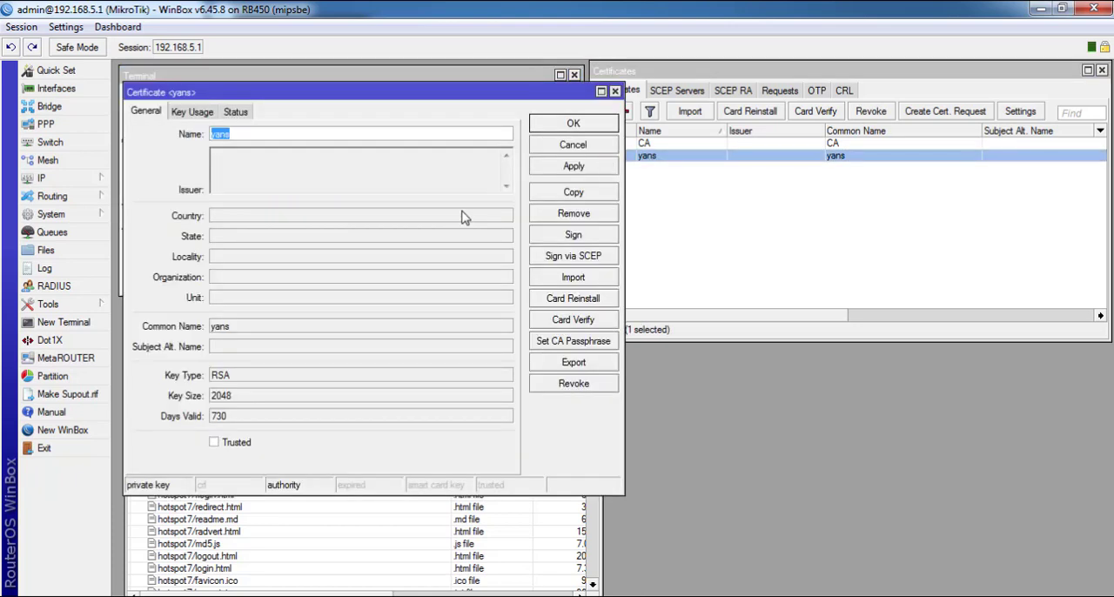
click(214, 442)
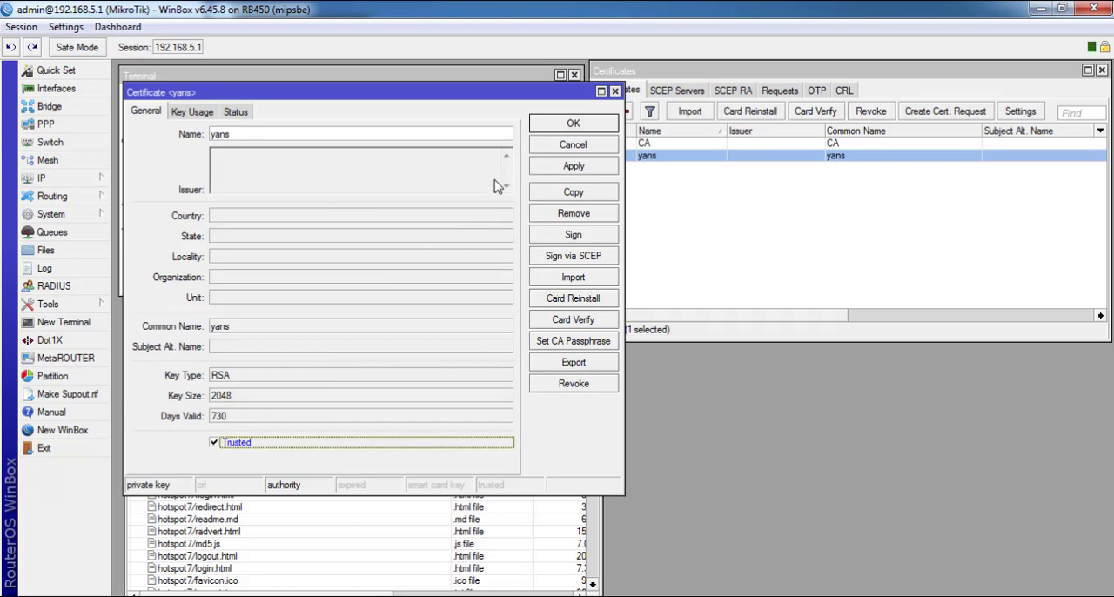
click(192, 112)
click(235, 112)
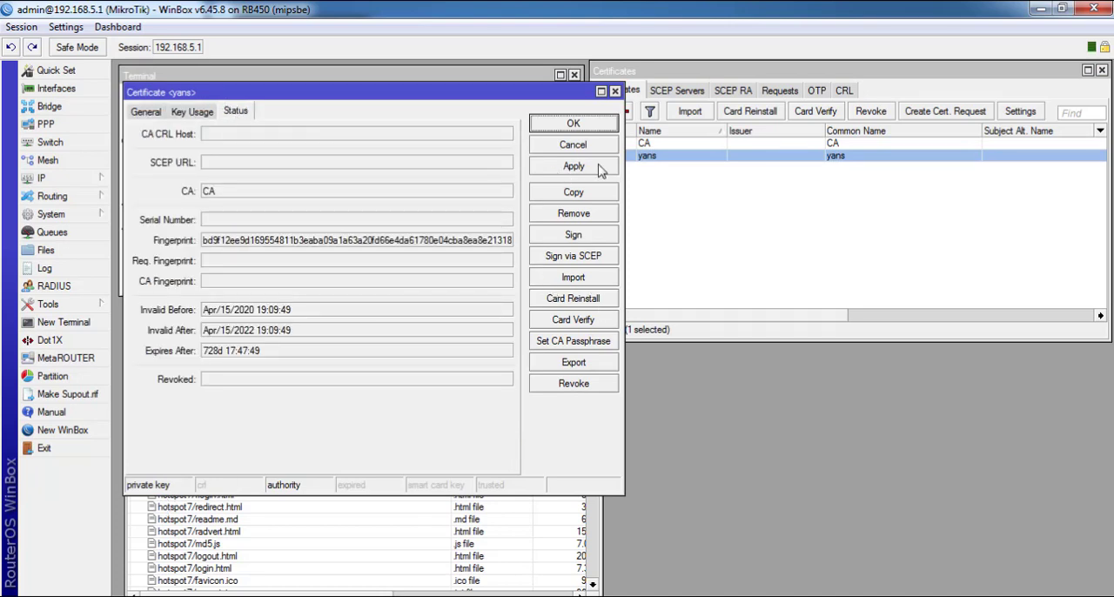
click(614, 92)
Select the /certificate export-certificate command in 2_cert.txt and return to WinBox
click(409, 596)
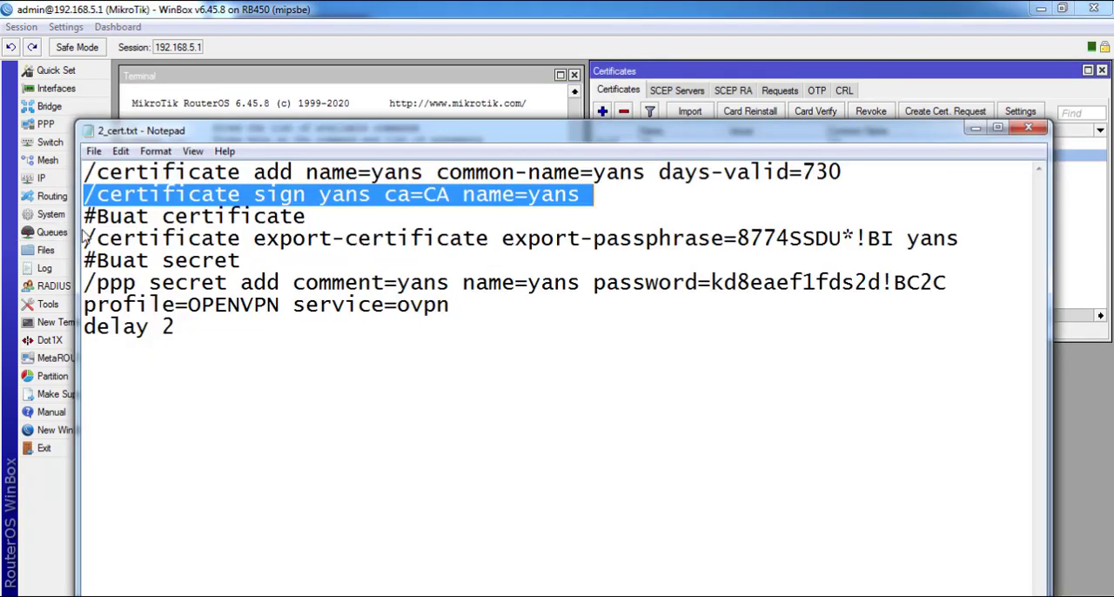
drag(87, 237, 963, 244)
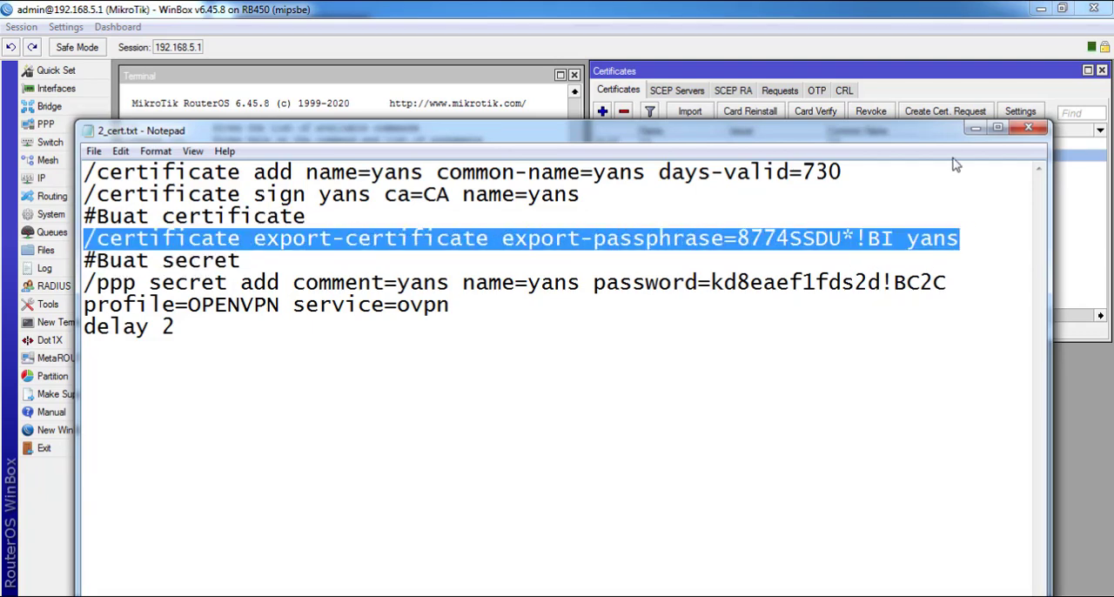
click(975, 128)
Mark the yans certificate as Trusted in its general settings, then apply and confirm the change
double_click(620, 157)
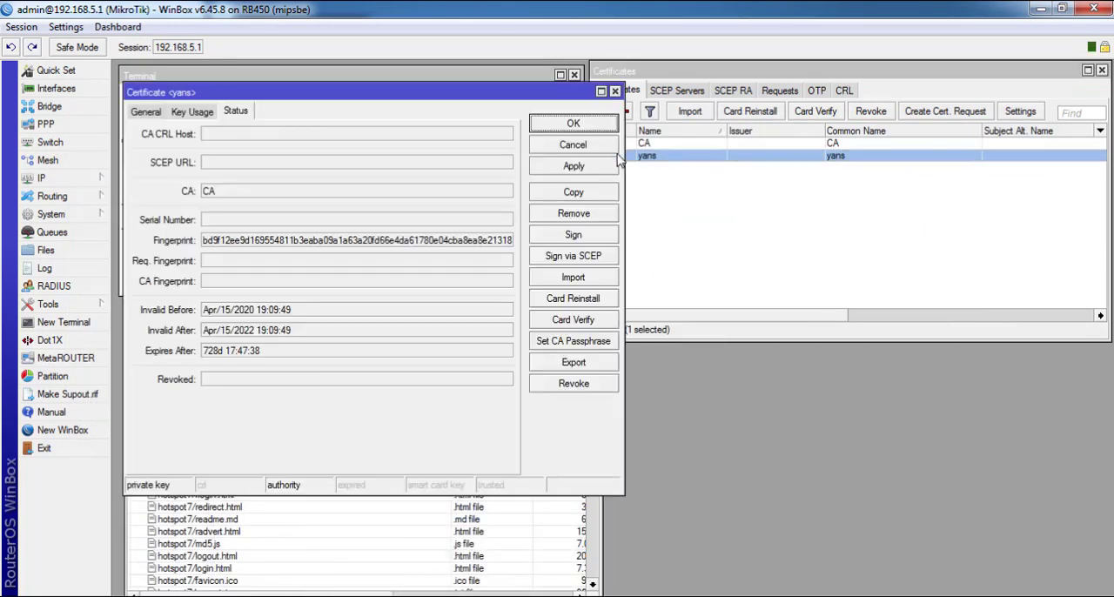
click(150, 114)
click(233, 446)
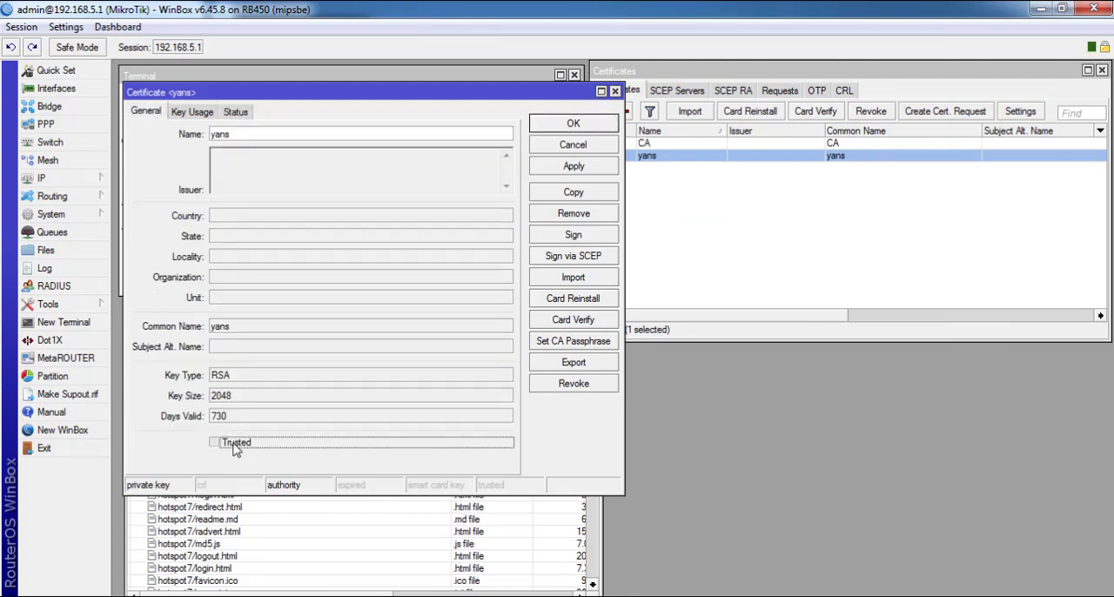
click(574, 166)
click(573, 127)
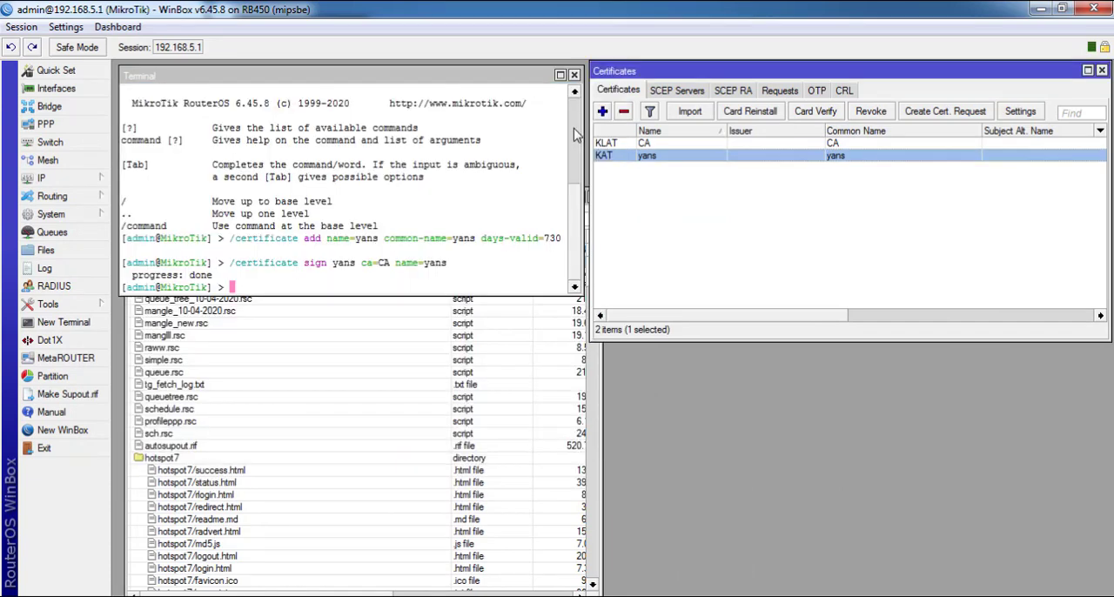
Copy the export-certificate command with its export passphrase from 2_cert.txt and run it in the terminal to export the yans certificate
click(209, 595)
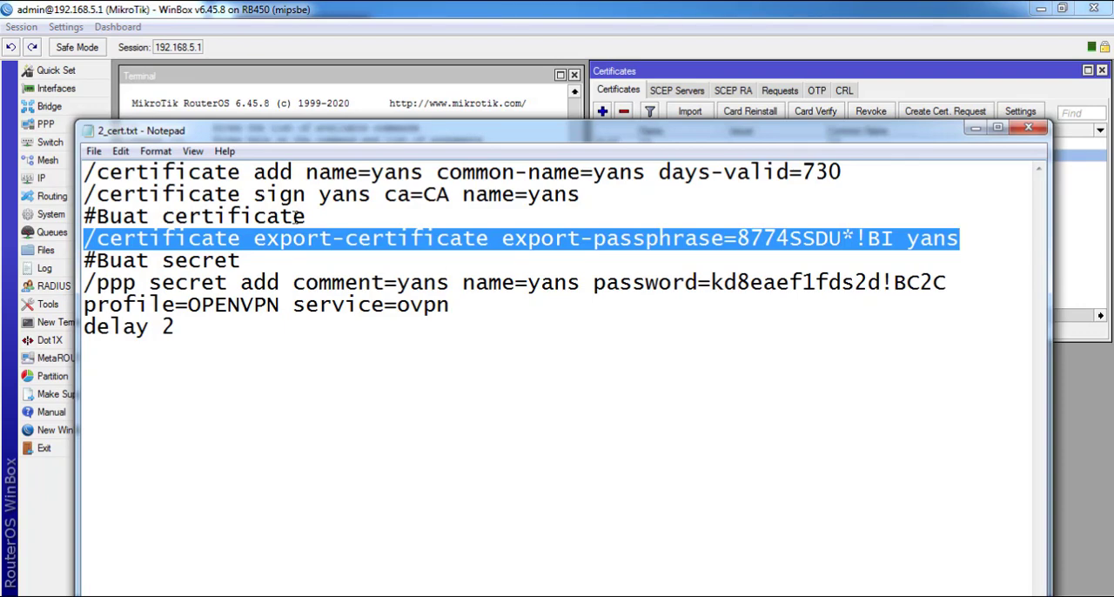
right_click(200, 237)
click(245, 292)
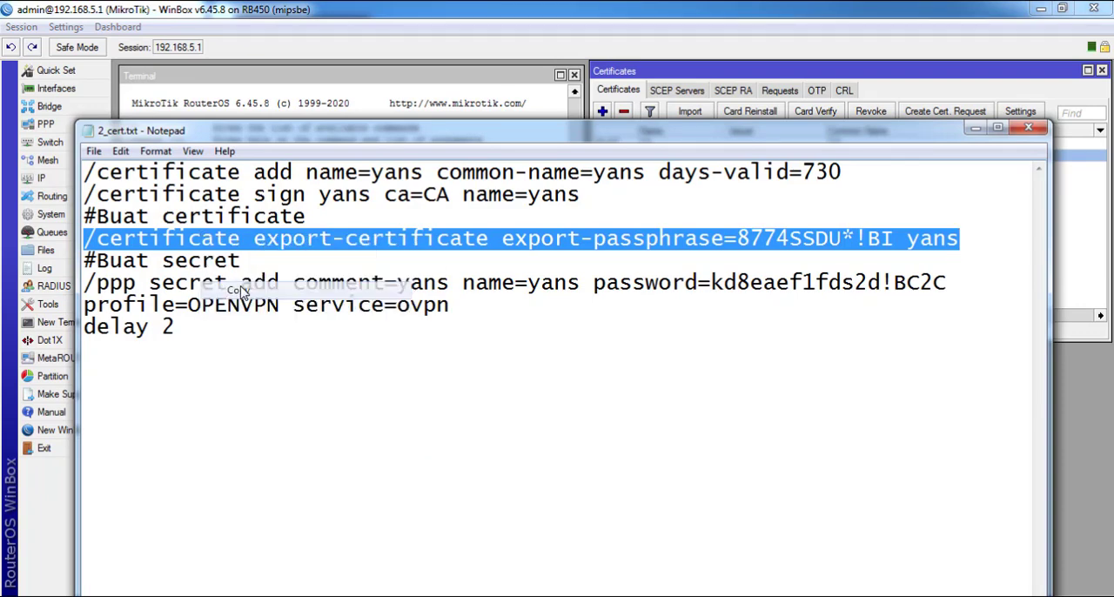
drag(458, 132, 646, 293)
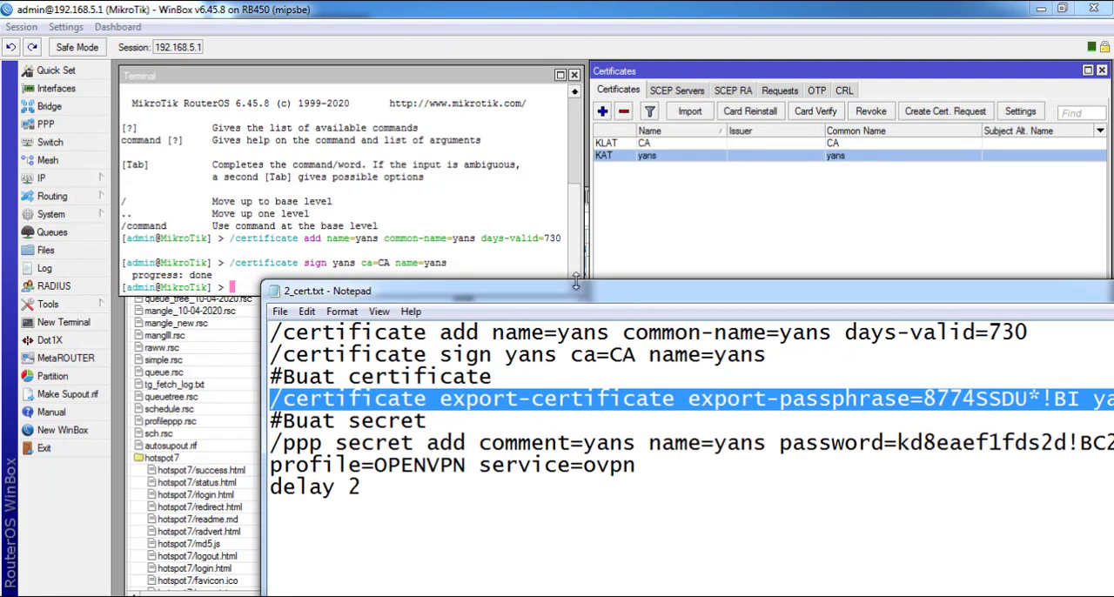
right_click(403, 226)
click(419, 245)
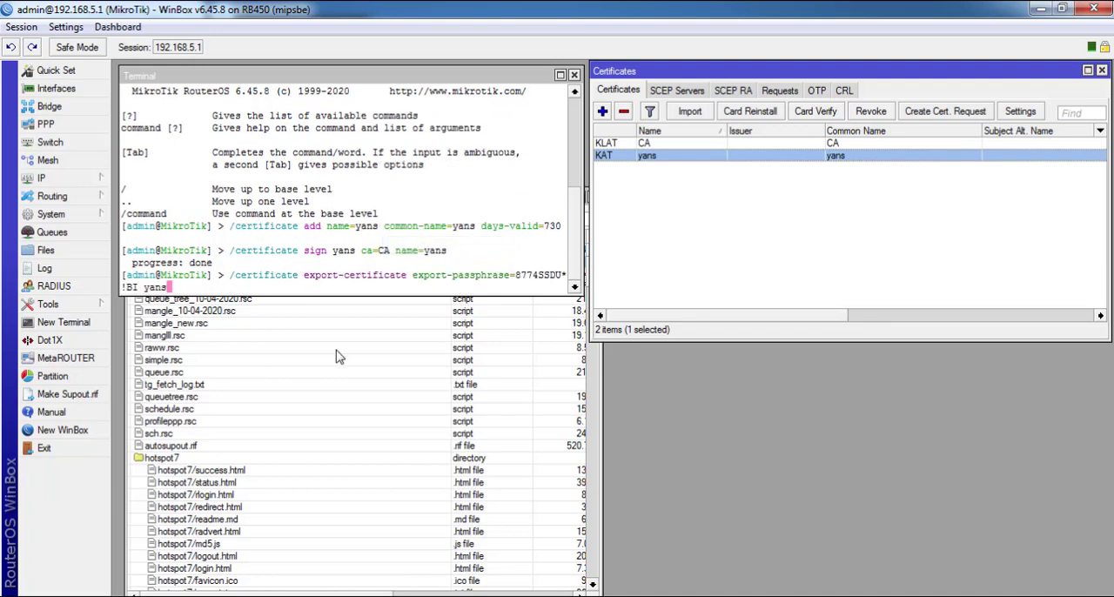
key(Return)
click(547, 149)
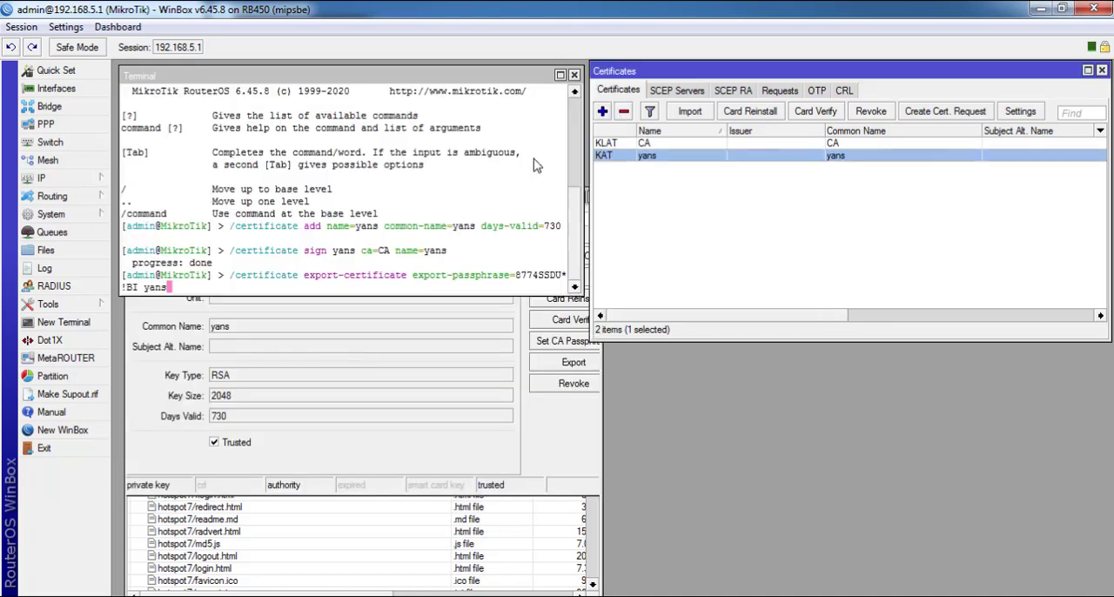
click(395, 244)
key(Return)
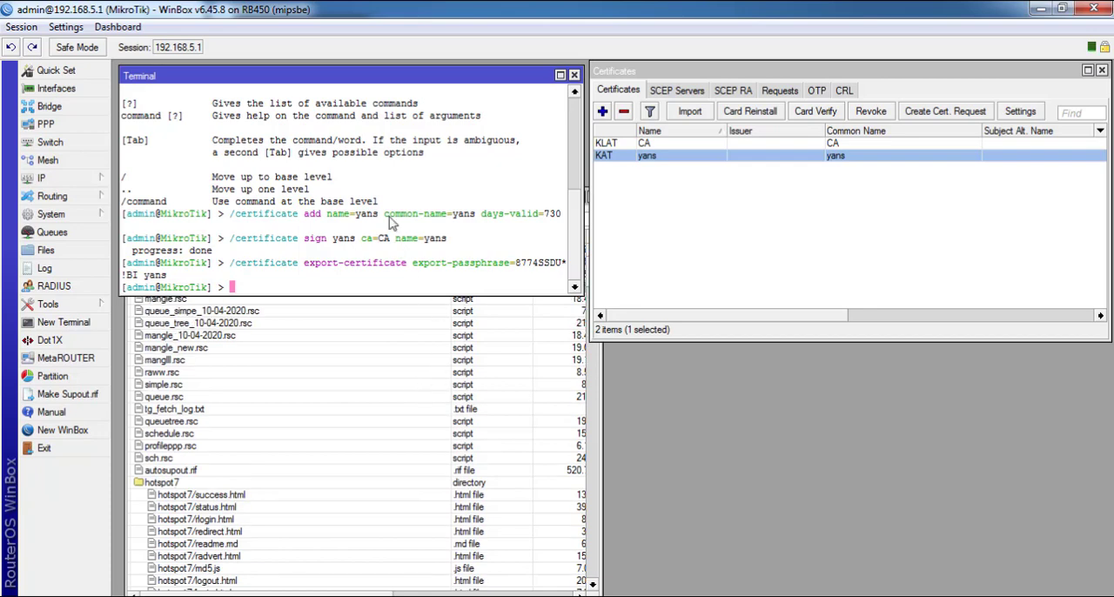
Copy the /ppp secret add command for yans with its password, profile=OPENVPN and service=ovpn from 2_cert.txt into the terminal
drag(322, 85, 464, 109)
key(alt+Tab)
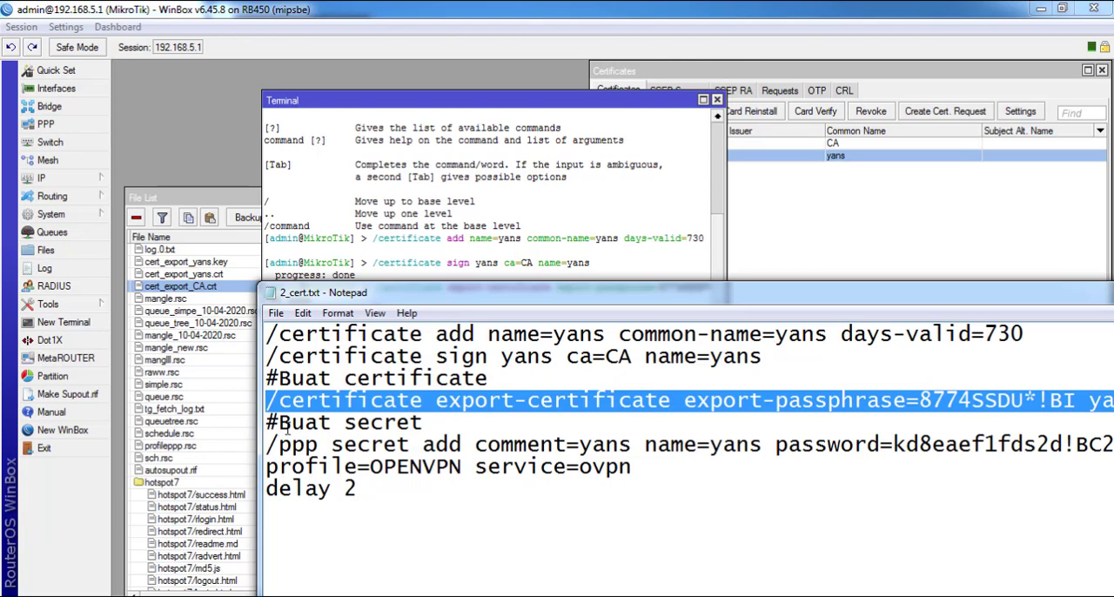
drag(440, 294, 303, 190)
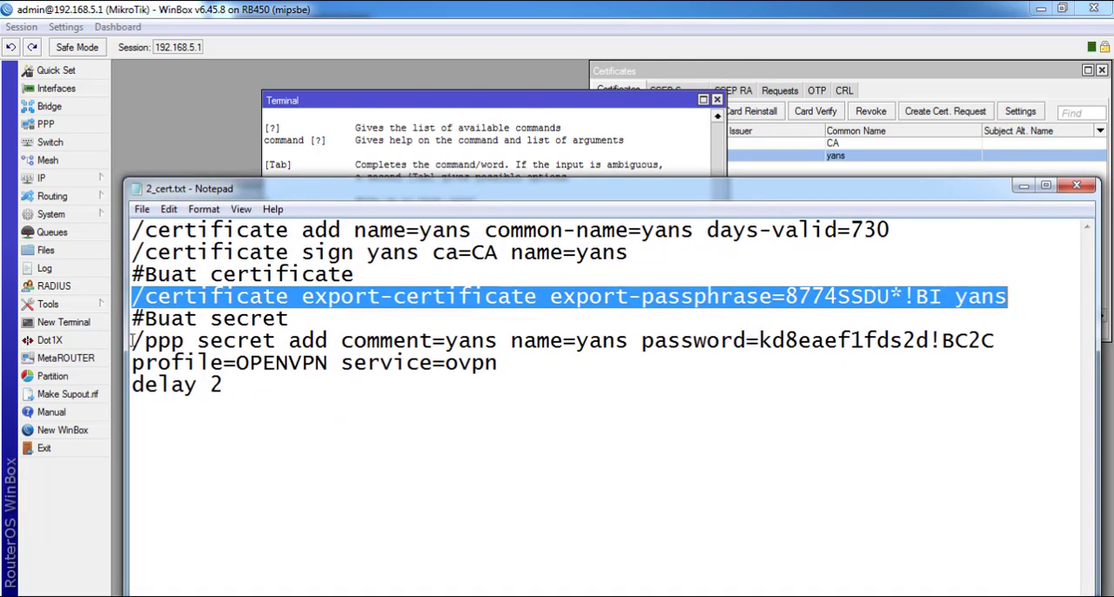
drag(133, 340, 149, 350)
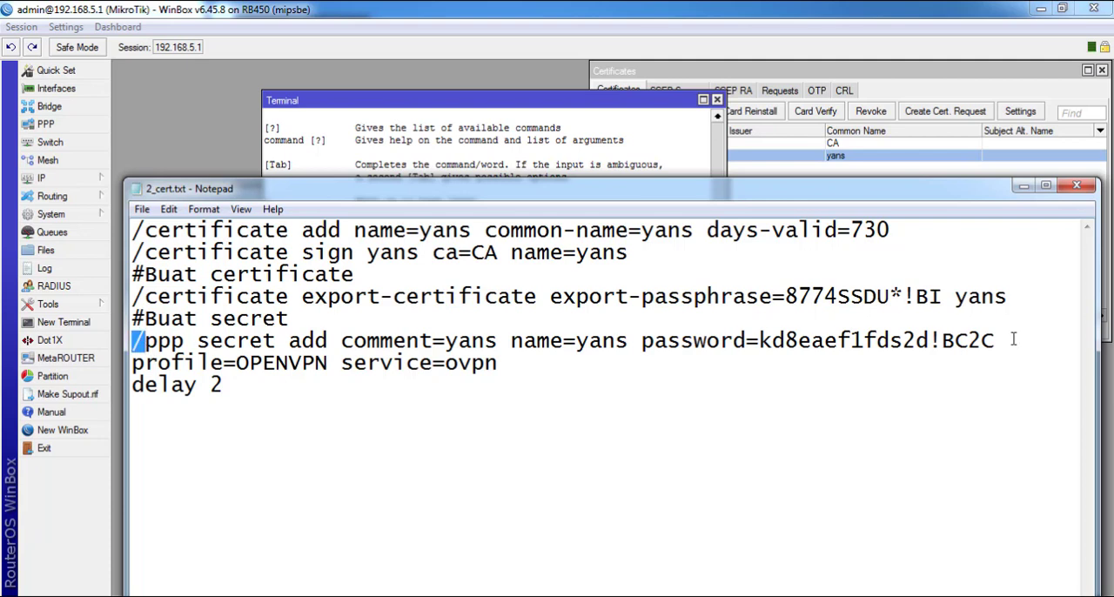
drag(761, 340, 992, 349)
drag(135, 341, 500, 363)
right_click(486, 372)
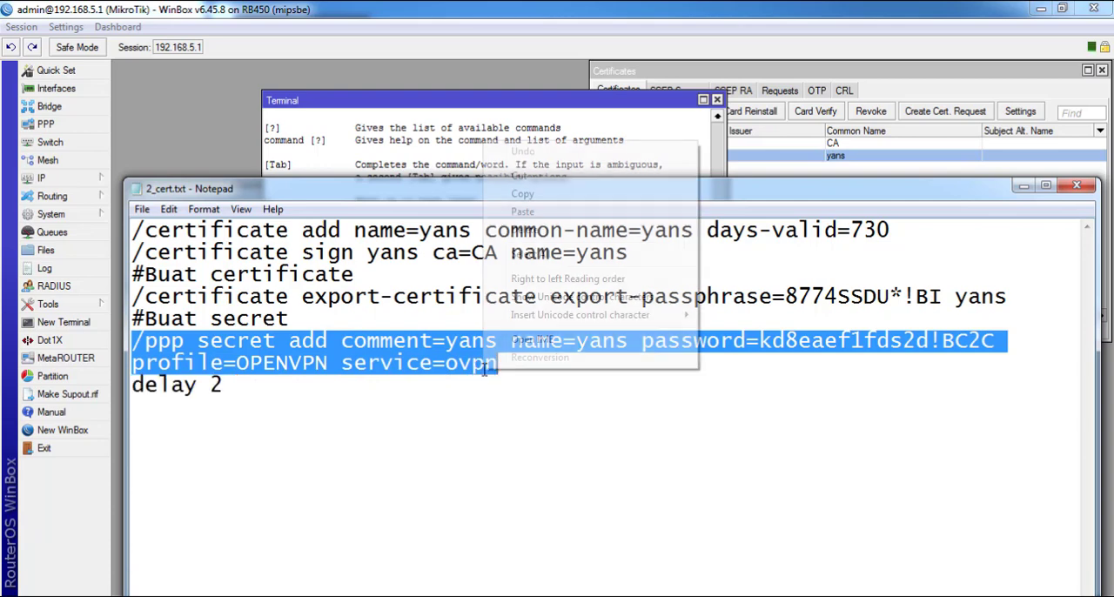
click(530, 196)
right_click(522, 168)
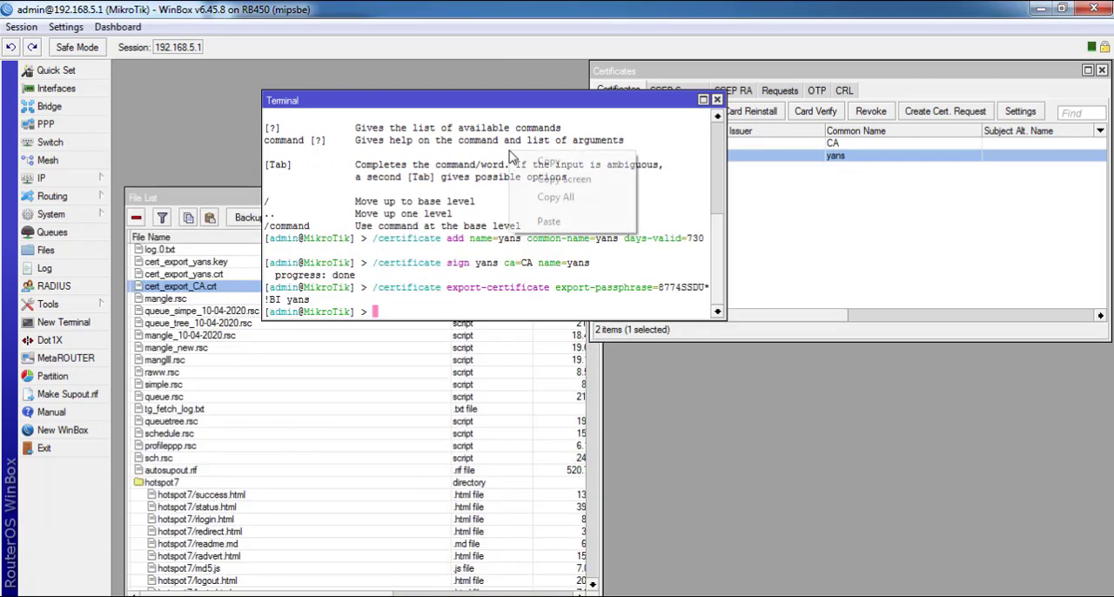
click(567, 221)
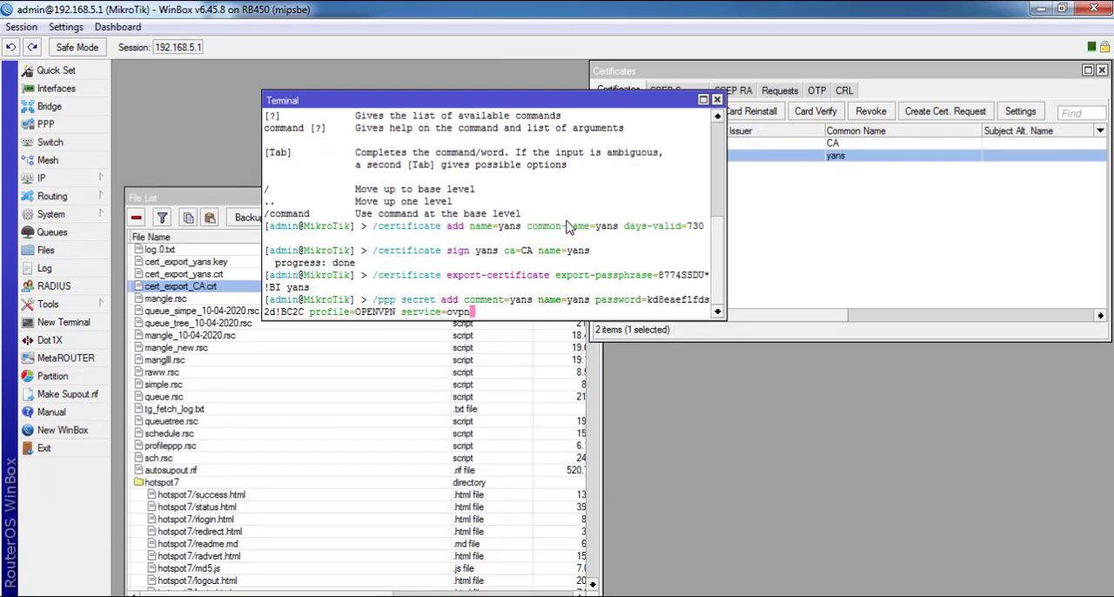
Open the PPP Secrets list and move the terminal so the existing secrets stay in view
click(45, 123)
click(618, 111)
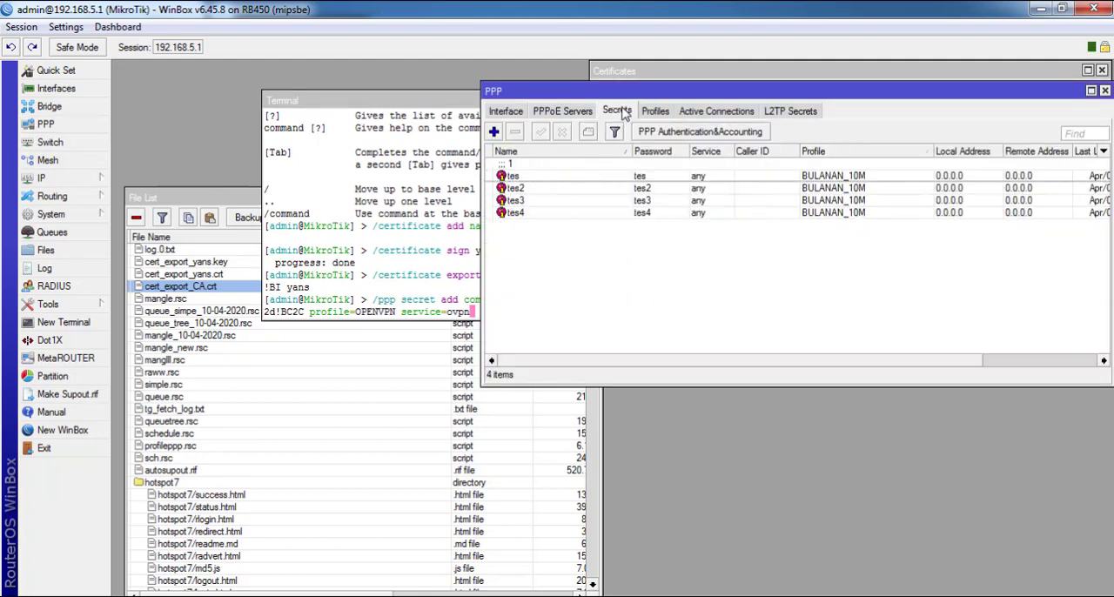
double_click(431, 101)
double_click(1060, 69)
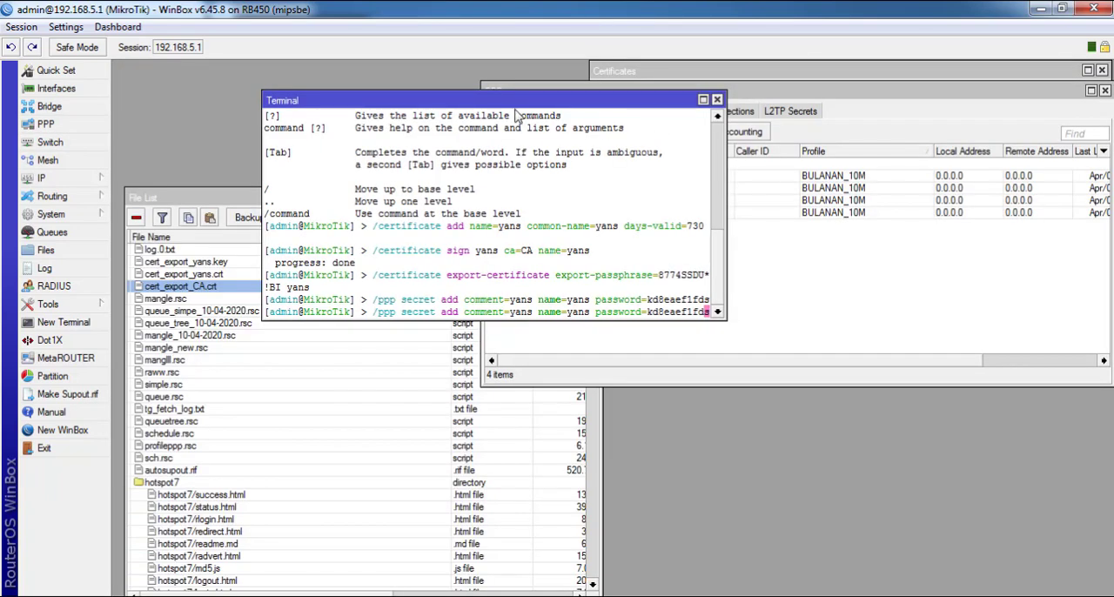
drag(520, 87, 518, 287)
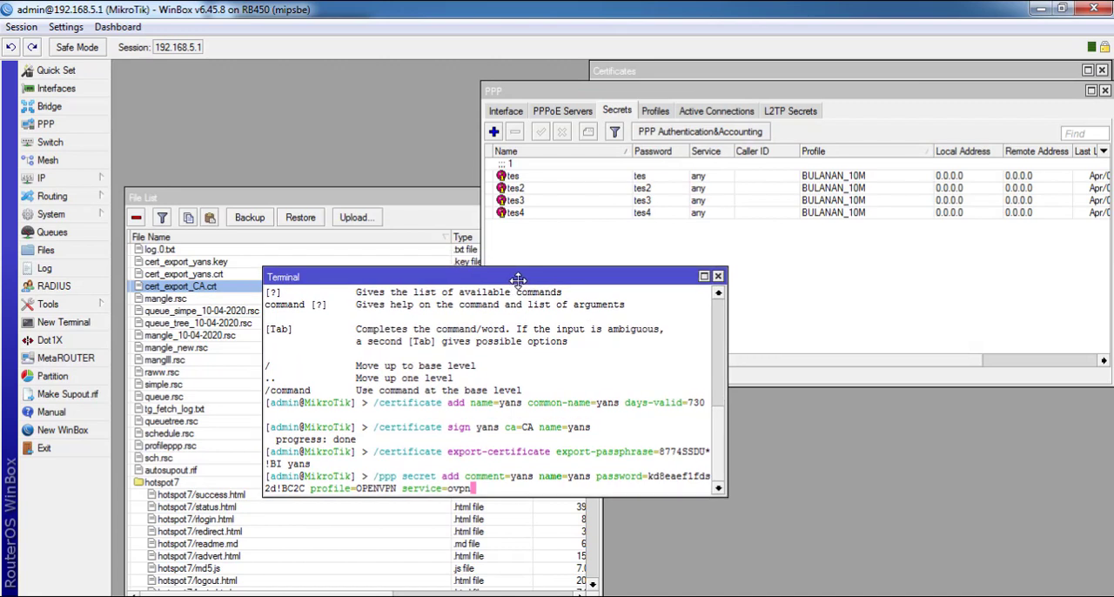
Run the prepared PPP secret command and check the new yans entry in the Secrets list with the password column widened
key(Return)
click(585, 237)
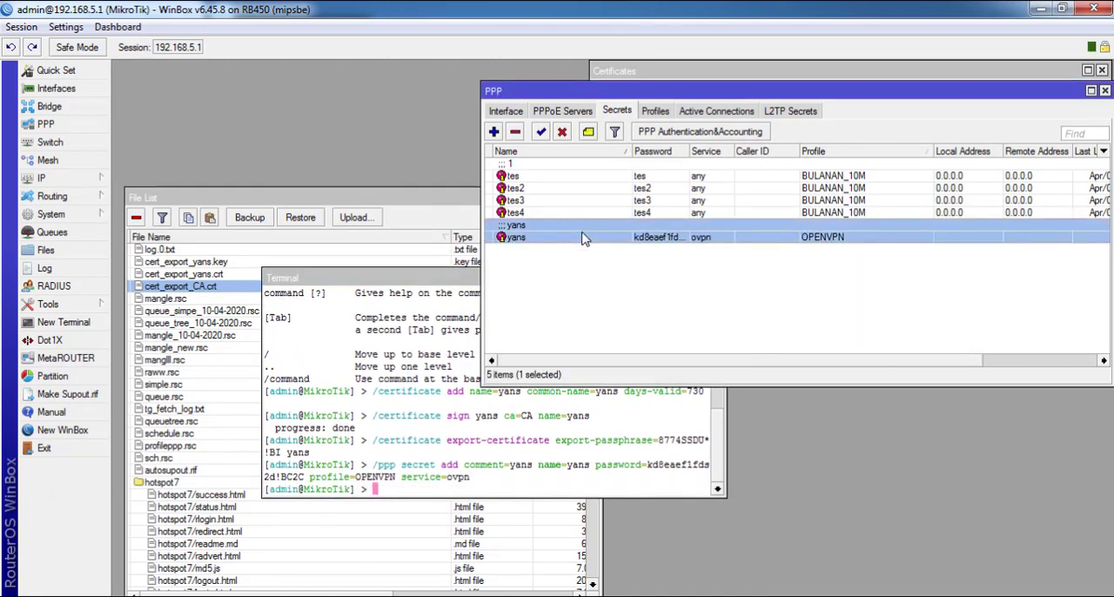
drag(690, 149, 780, 151)
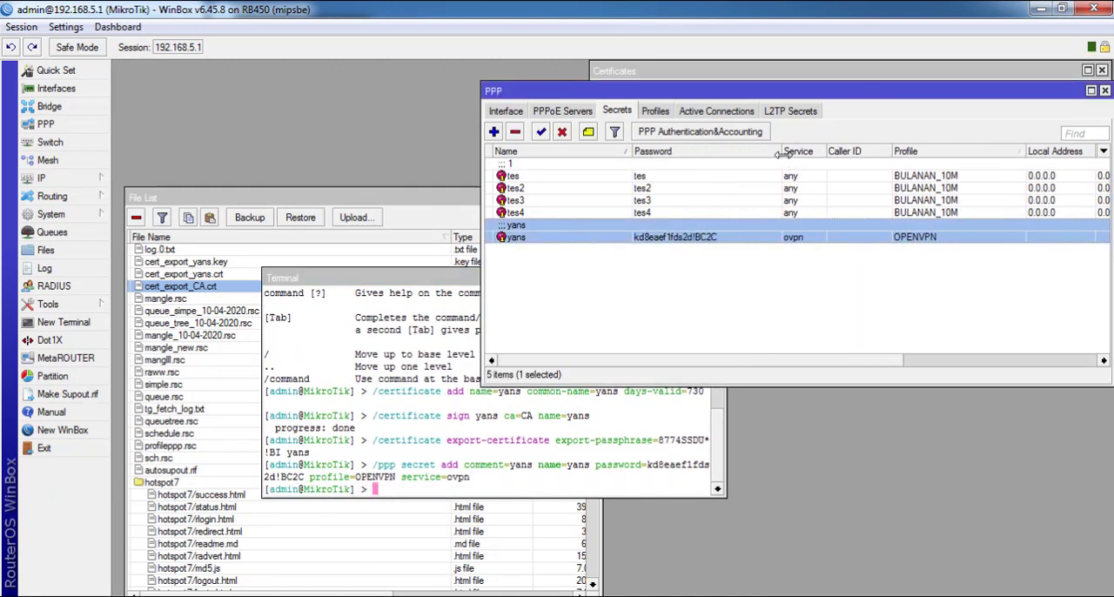
click(311, 396)
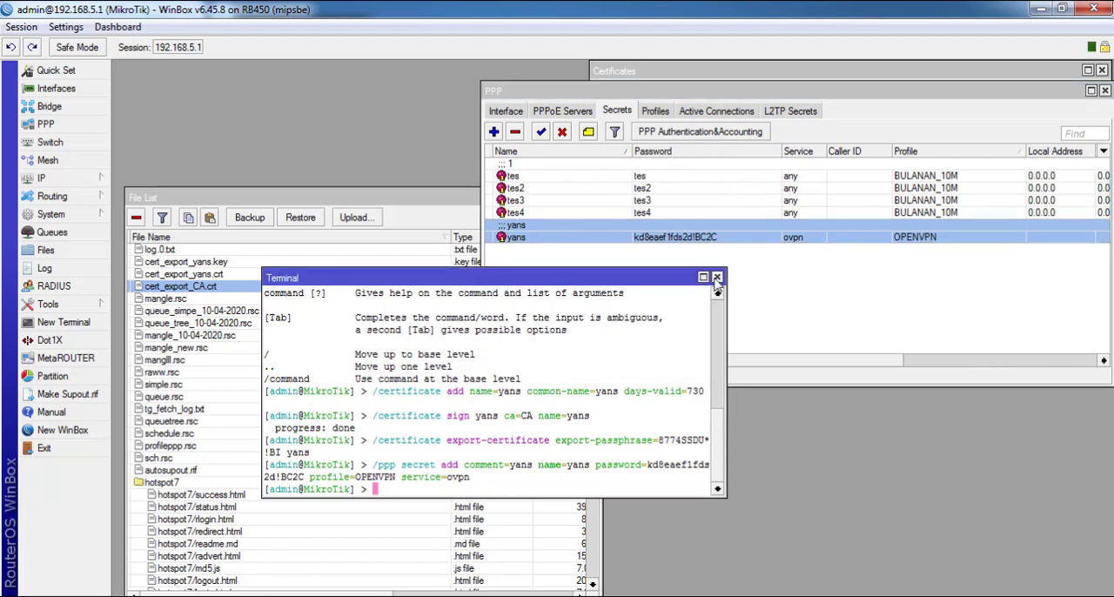
Close the terminal and 2_cert.txt, and select cert_export_yans.key, cert_export_yans.crt and cert_export_CA.crt in the router's File List
click(717, 277)
key(alt+Tab)
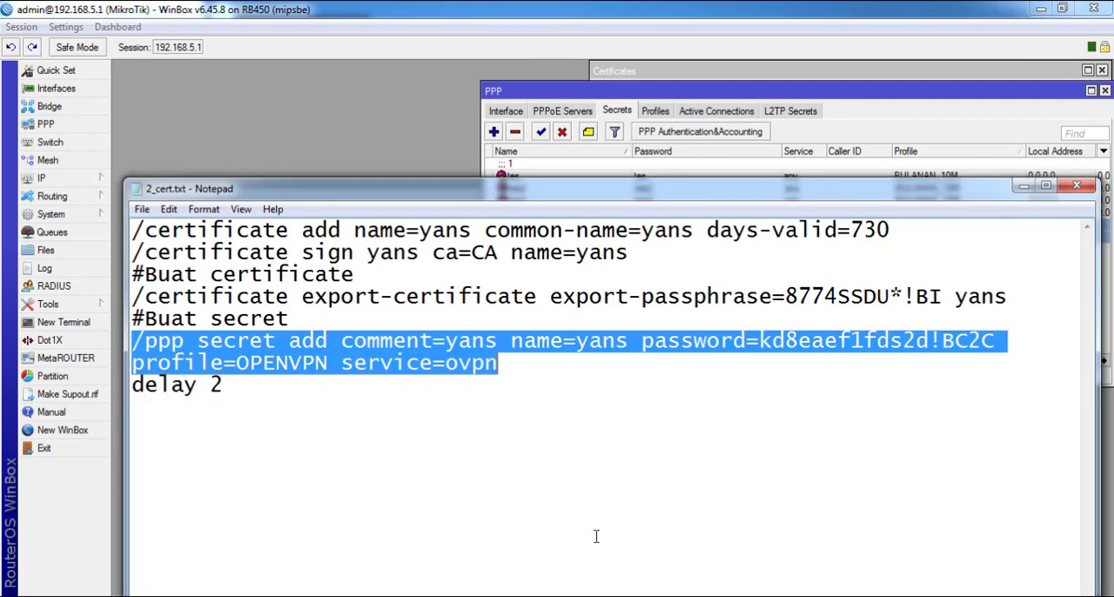
click(1076, 185)
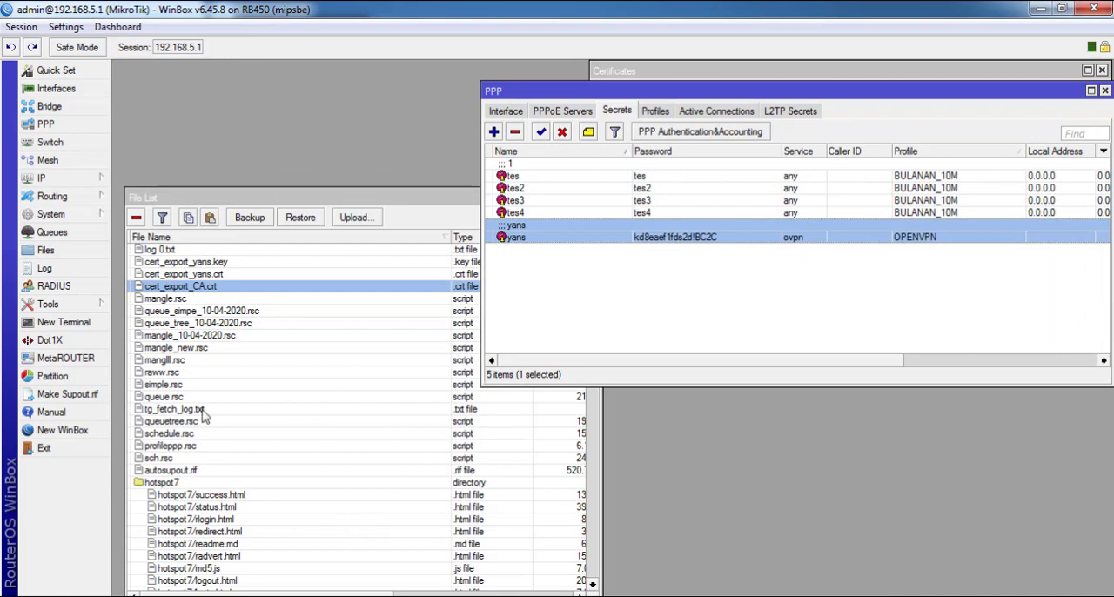
click(193, 262)
shift+click(199, 288)
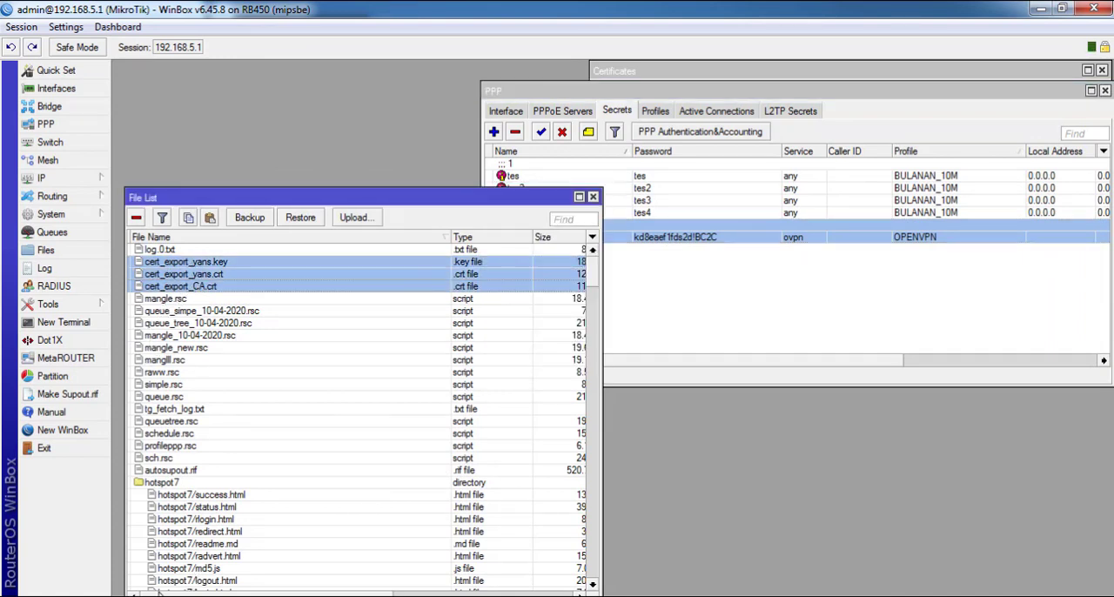
Delete the old cert_export_CA.crt, cert_export_yans.crt and cert_export_yans.key from the VPNOVPN\yayan\yayan-yans folder in Windows Explorer
click(161, 596)
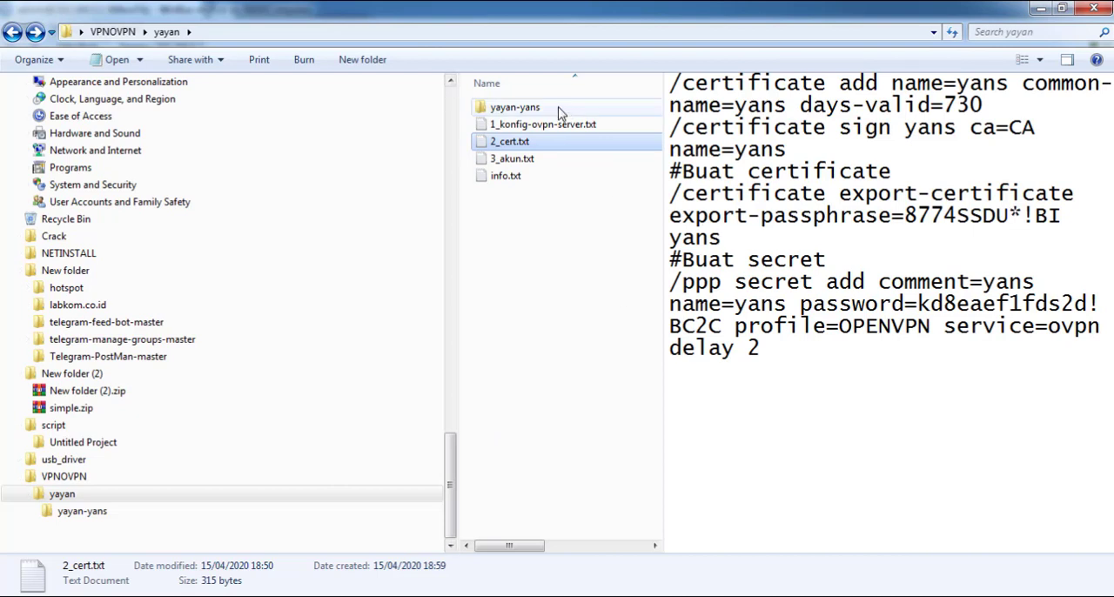
double_click(560, 113)
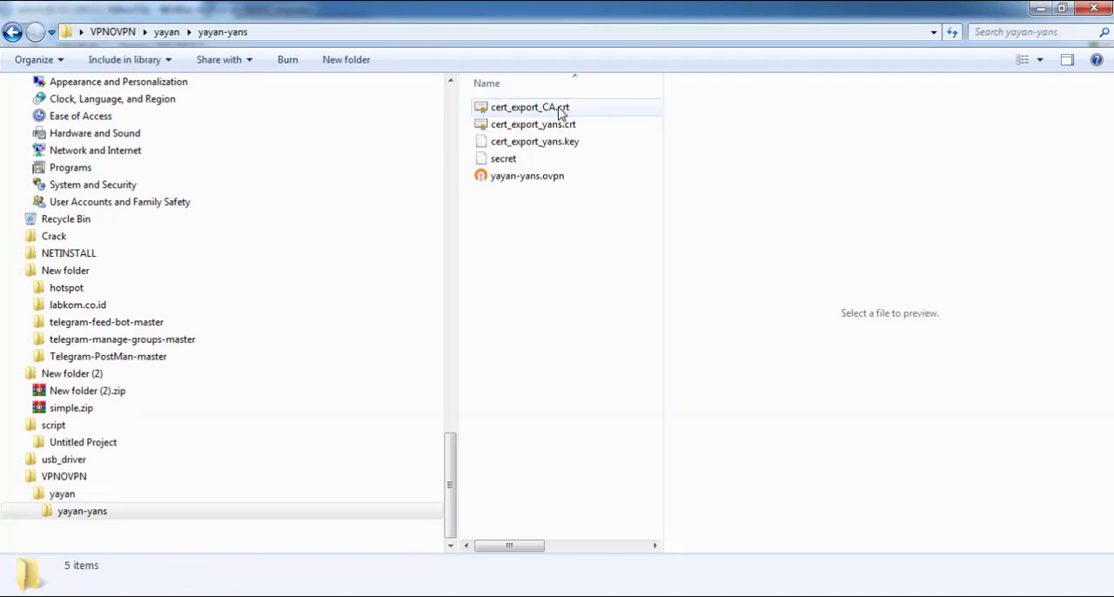
click(503, 158)
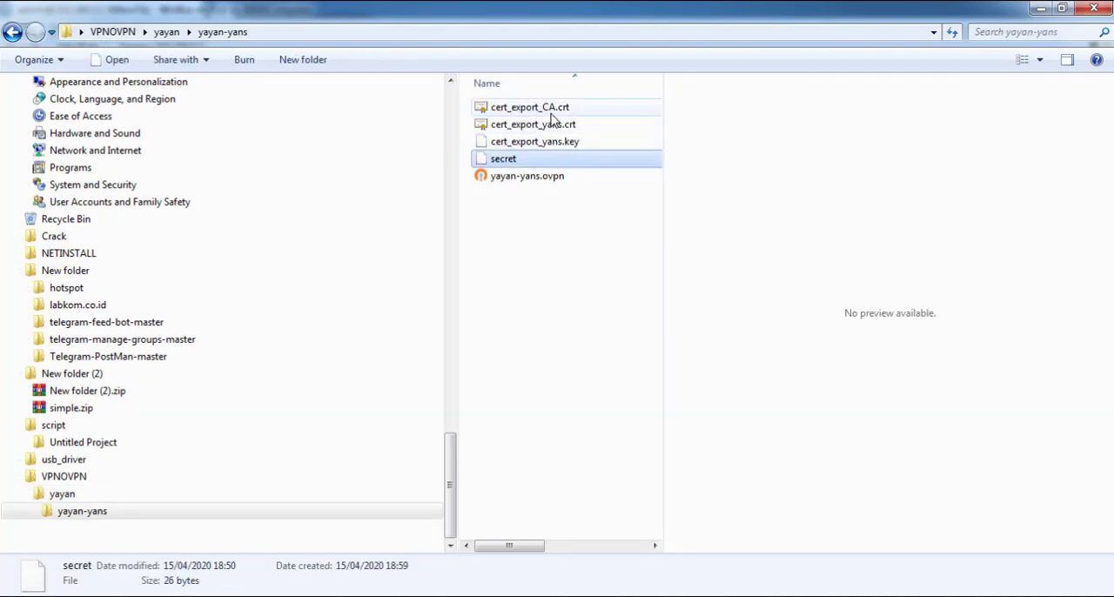
click(550, 108)
shift+click(546, 148)
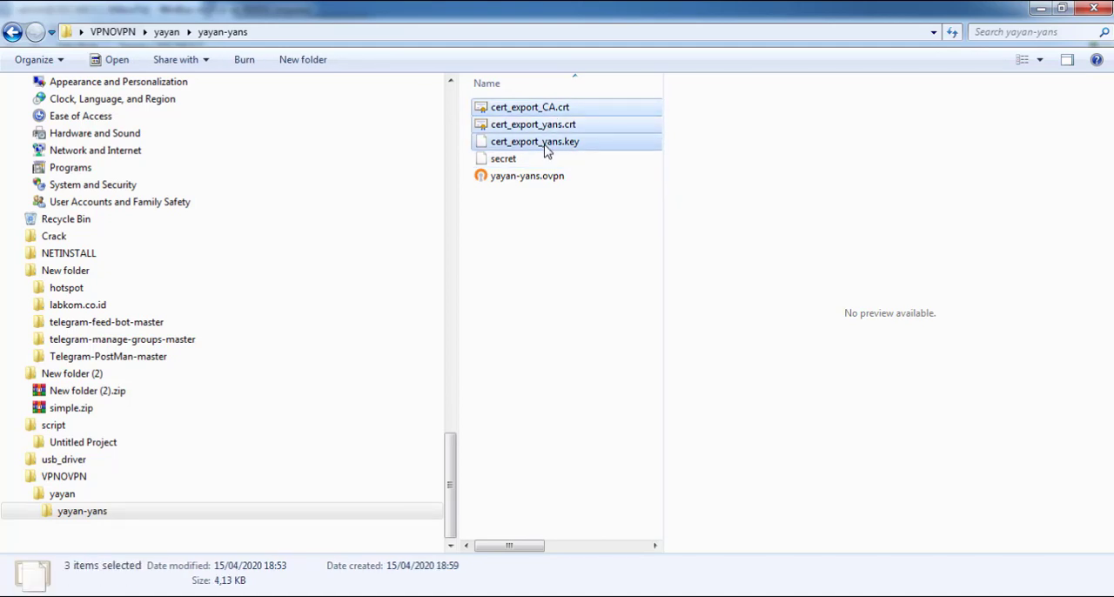
key(Delete)
key(Return)
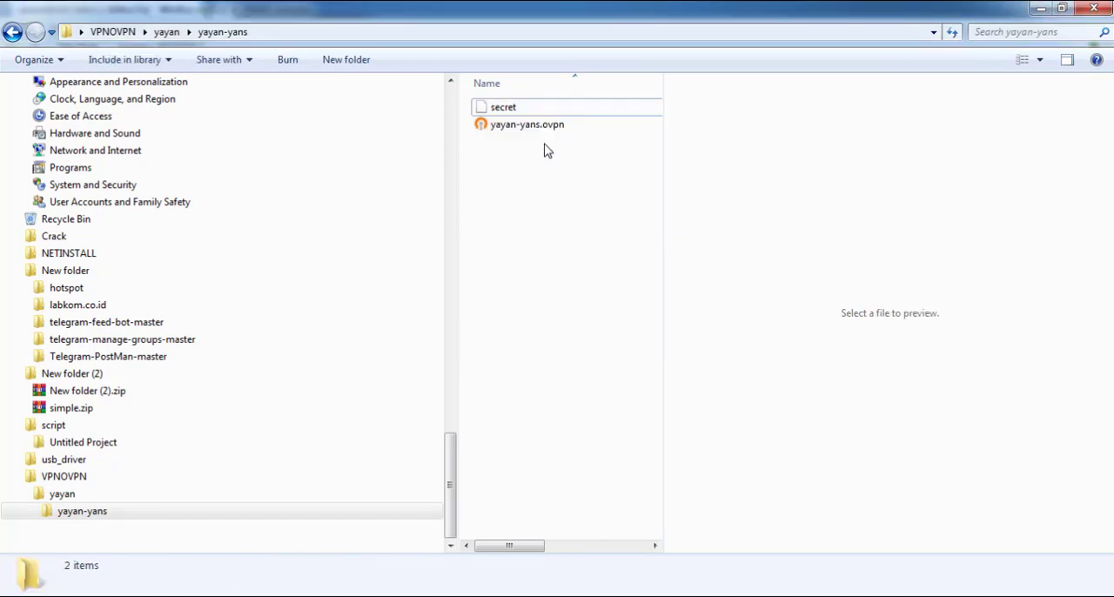
Open yayan-yans.ovpn in Notepad++ and examine which certificate and key files the client configuration refers to
click(559, 126)
right_click(559, 127)
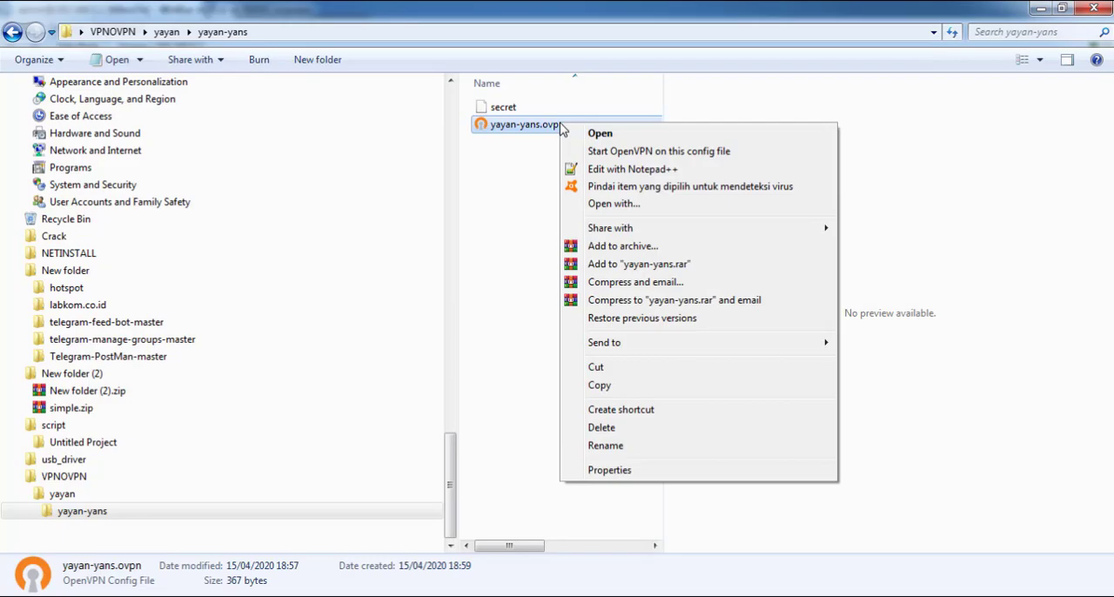
click(600, 165)
drag(537, 6, 545, 82)
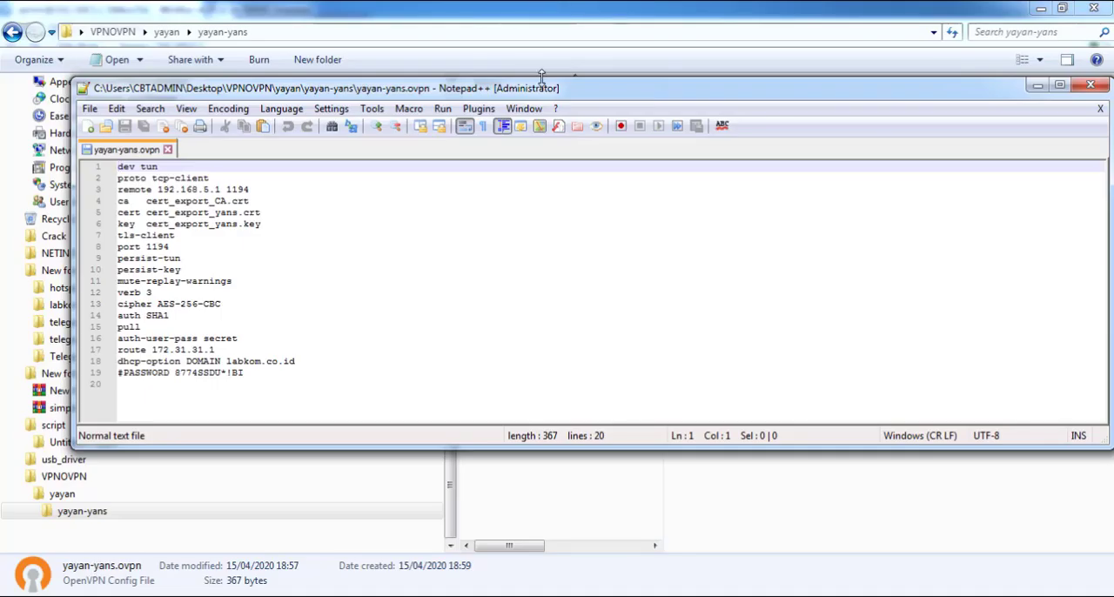
click(1091, 87)
right_click(534, 122)
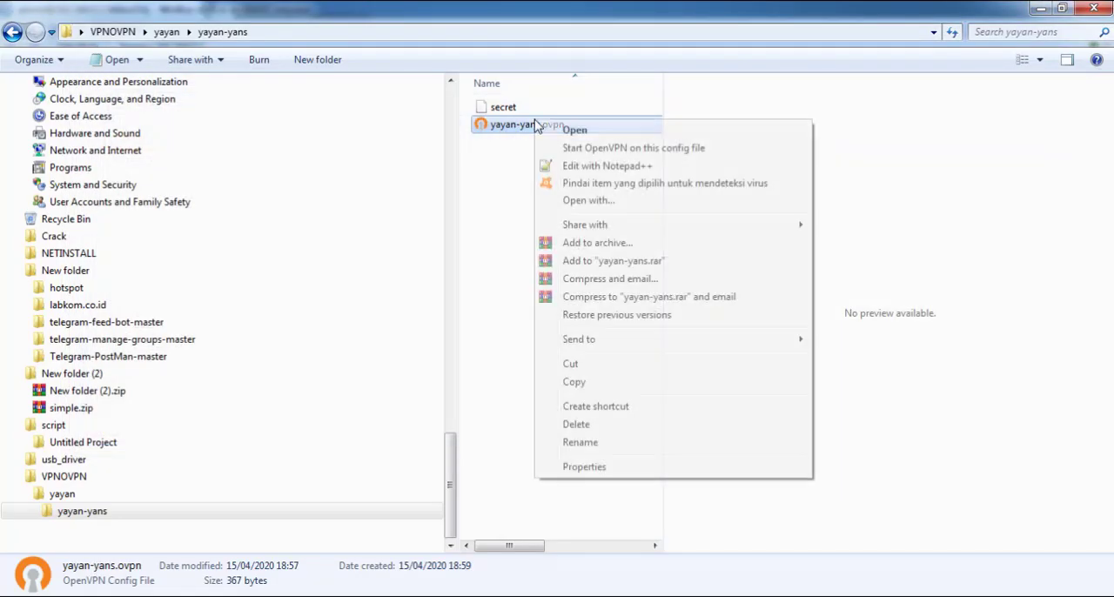
click(574, 167)
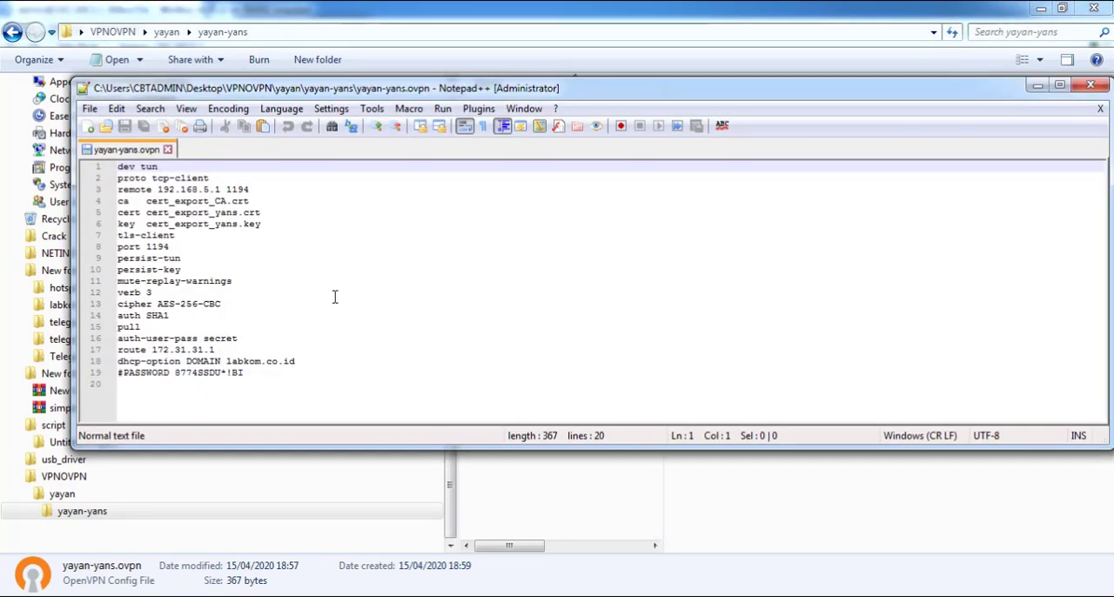
drag(678, 88, 874, 156)
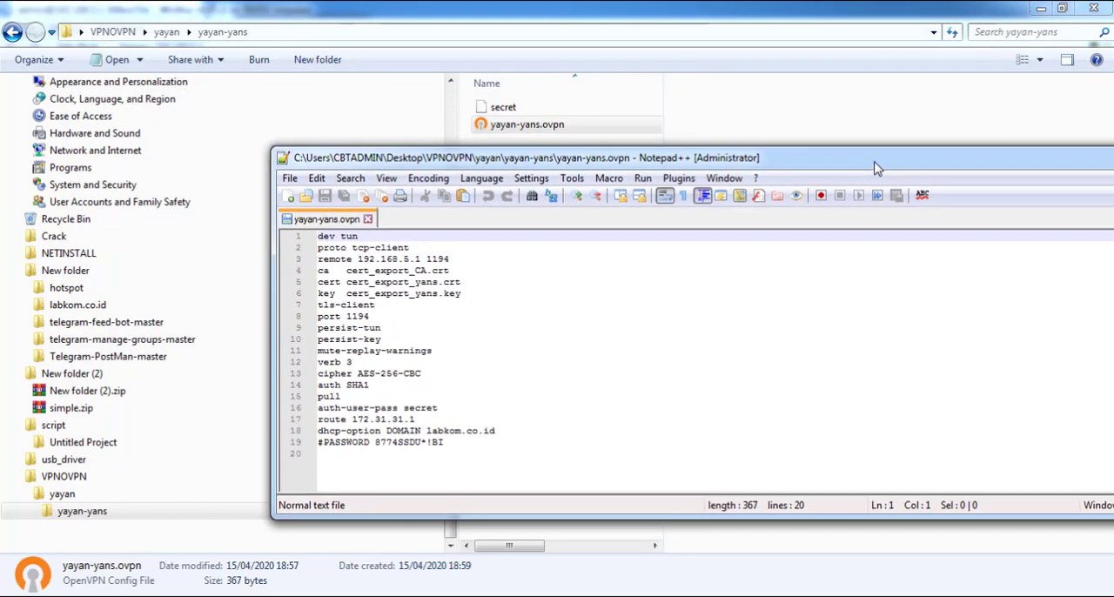
drag(560, 164, 870, 145)
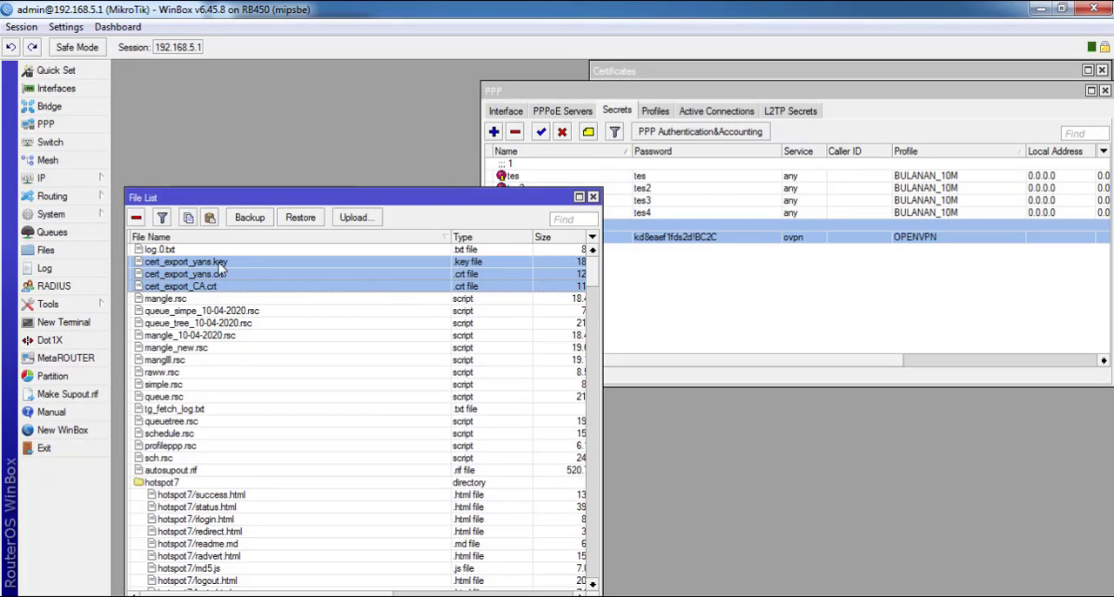
Copy the three selected certificate and key files from the router's File List into the yayan-yans folder
drag(219, 271, 208, 596)
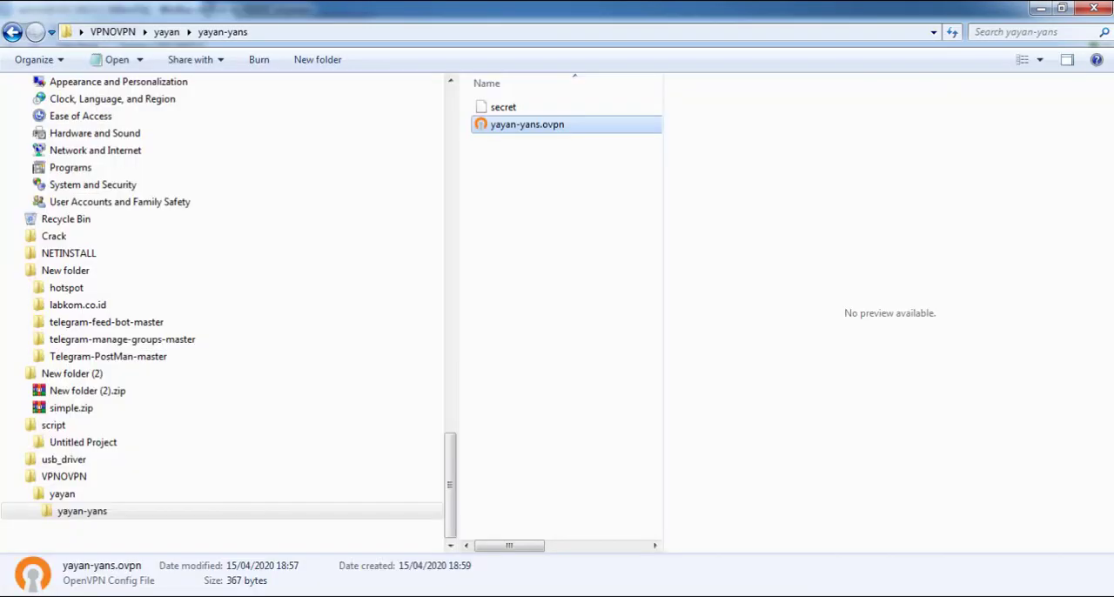
drag(522, 452, 575, 236)
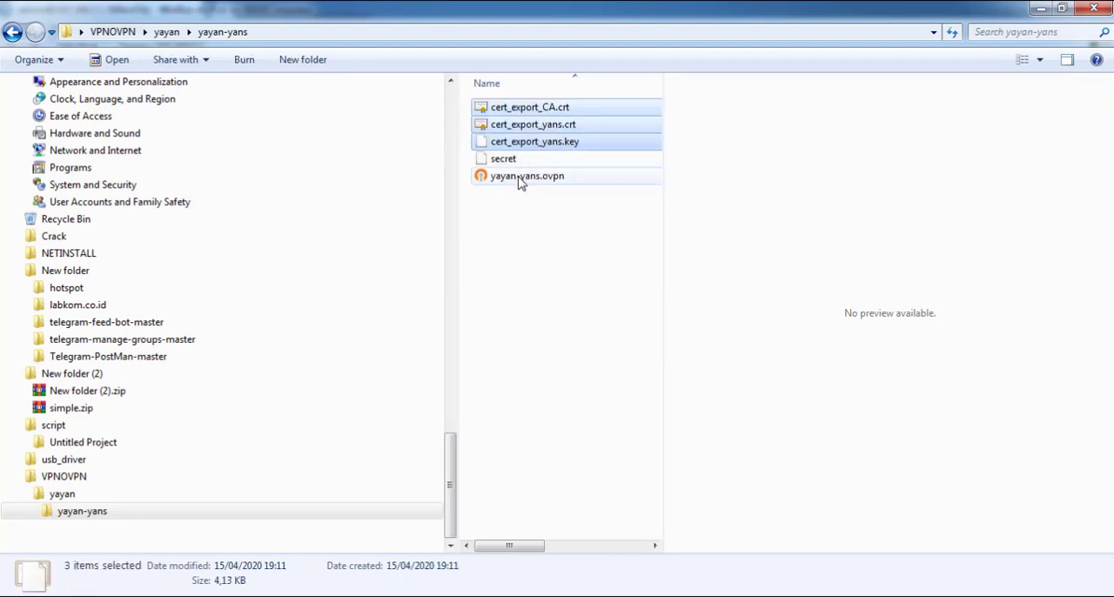
click(554, 212)
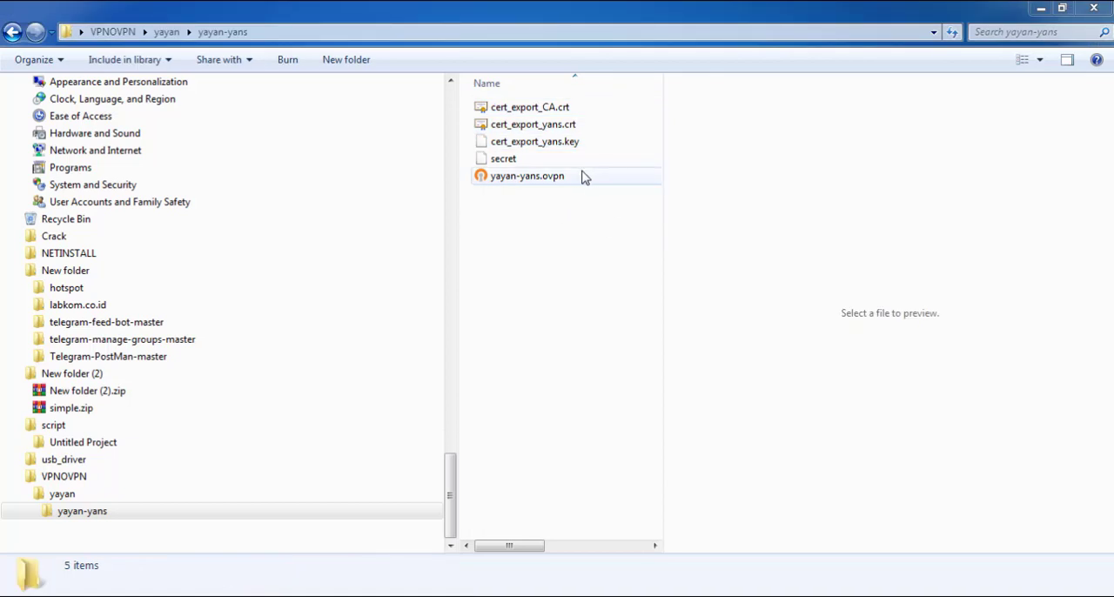
Open yayan-yans.ovpn in Notepad++ again and examine the login name and password stored in the secret file
click(562, 178)
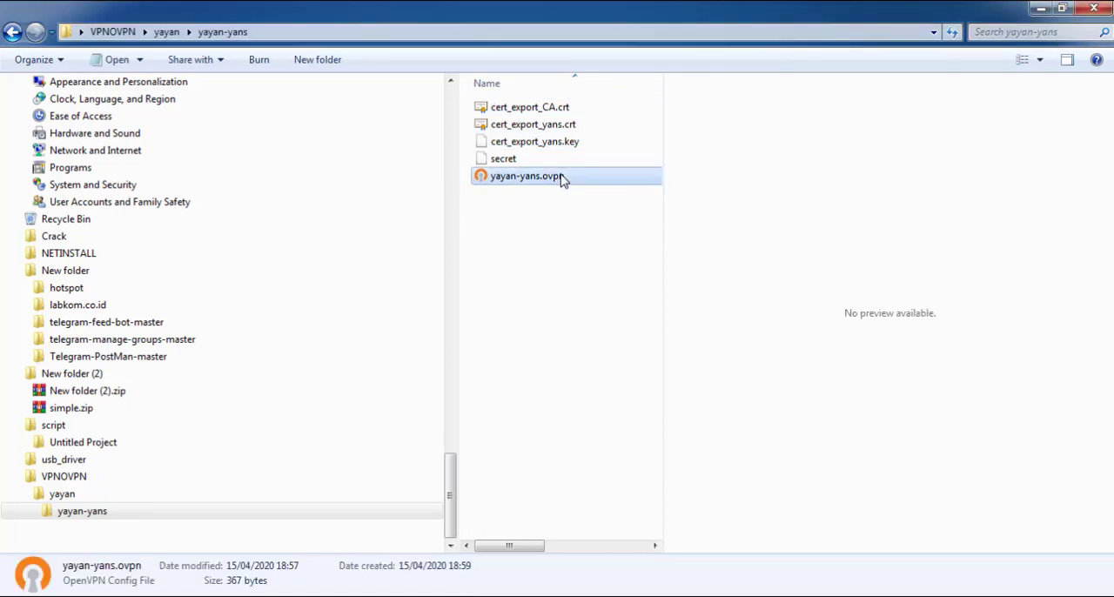
right_click(562, 177)
click(624, 220)
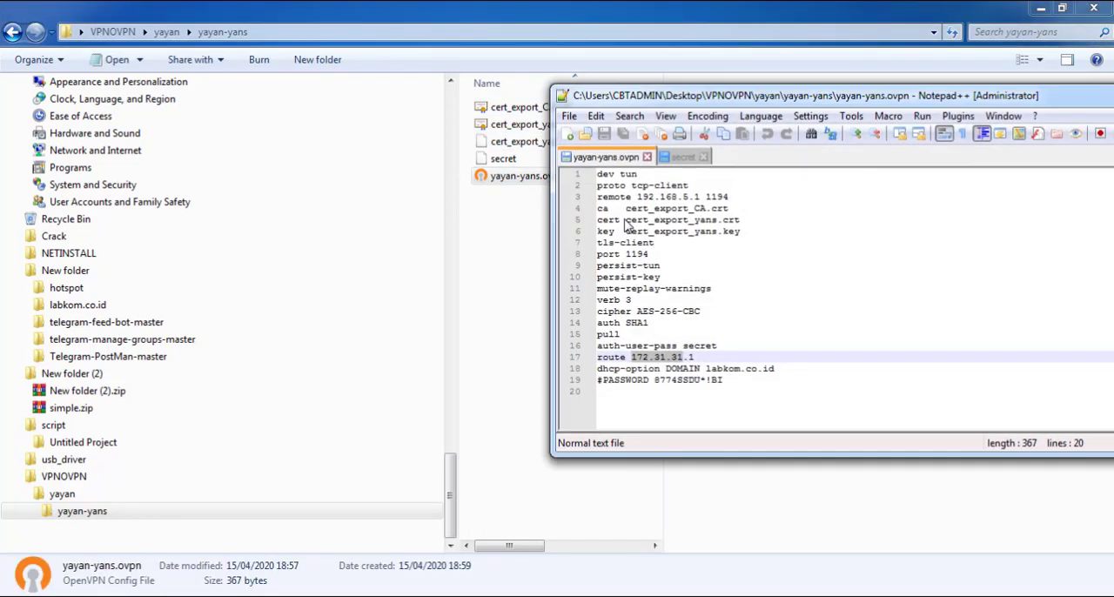
drag(729, 99, 699, 212)
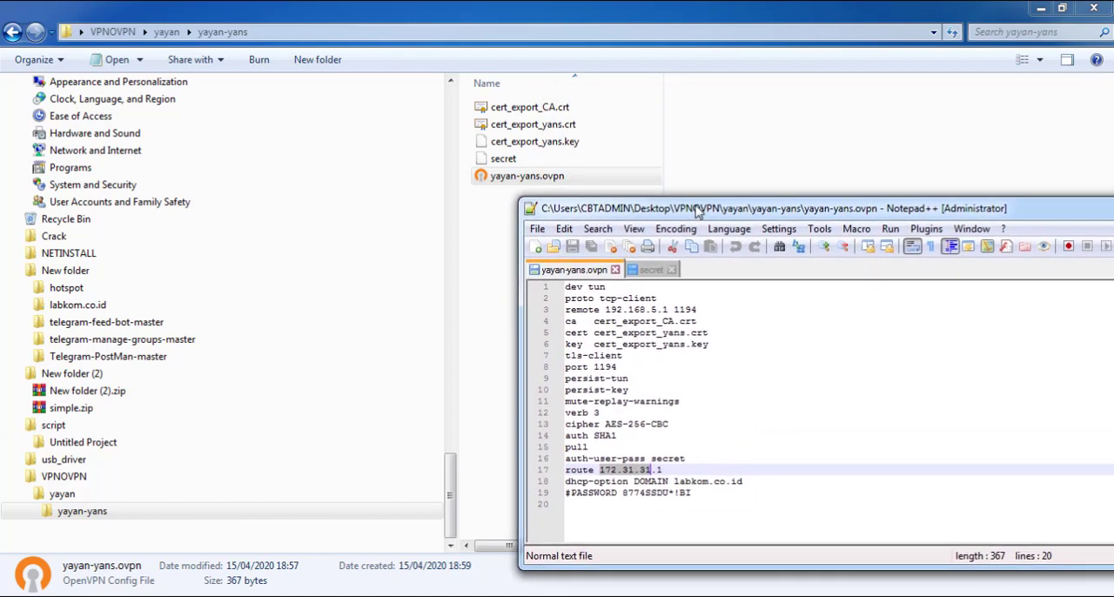
click(650, 271)
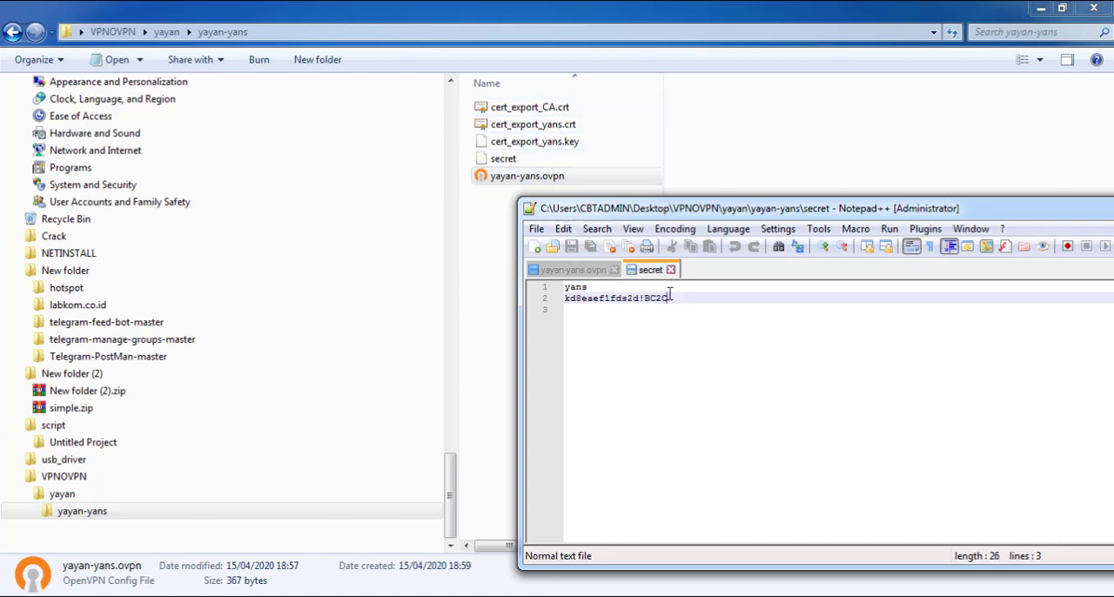
drag(670, 294, 566, 299)
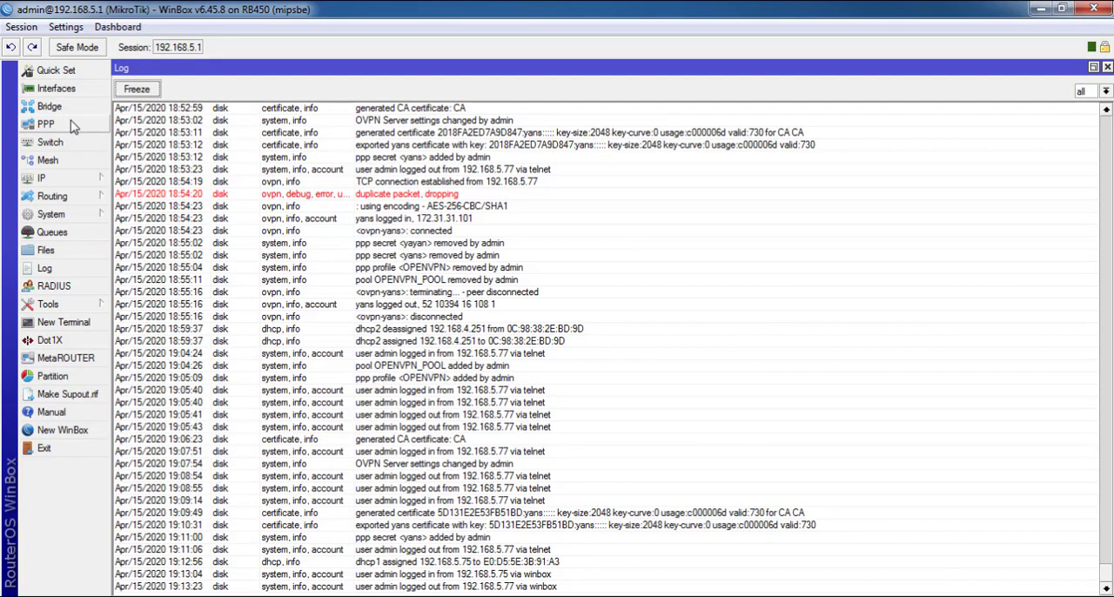
Open the yans PPP secret in WinBox and compare its name and password with the secret file in Notepad++
click(73, 126)
click(614, 115)
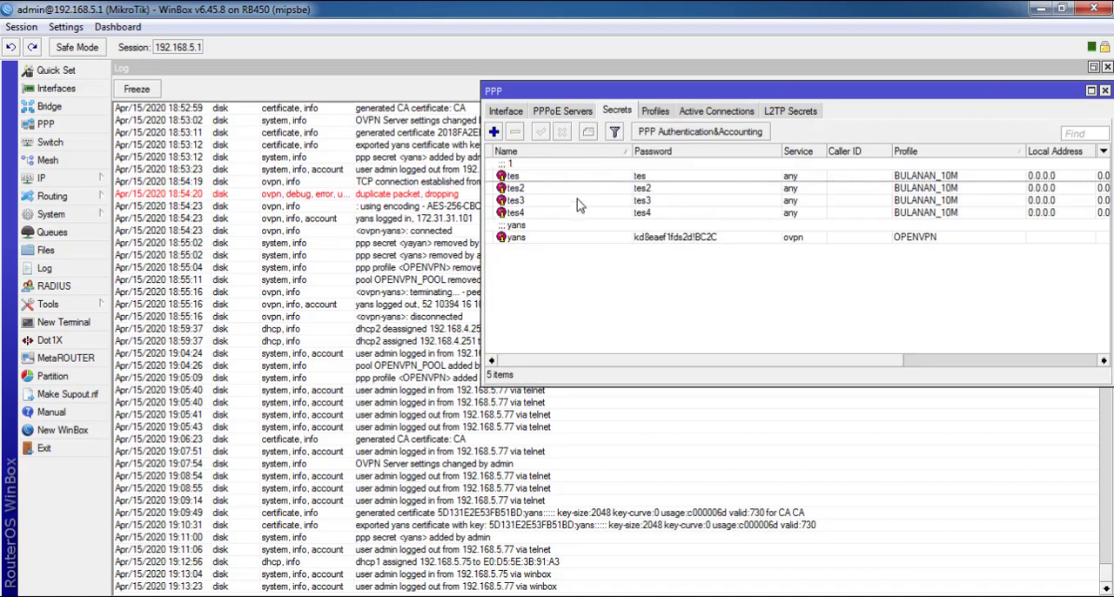
double_click(561, 238)
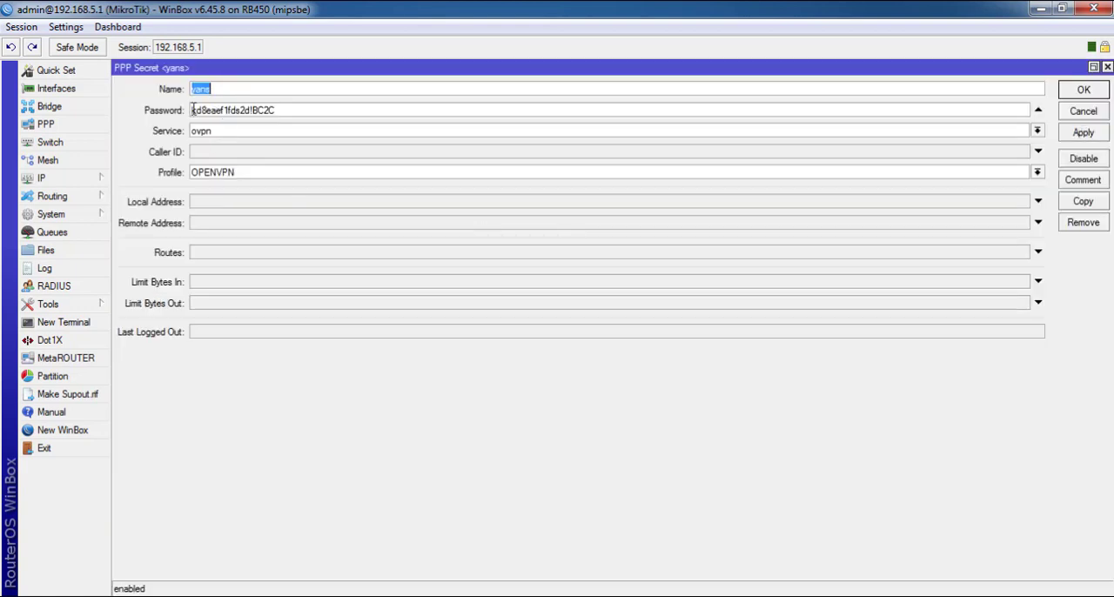
click(204, 110)
key(alt+Tab)
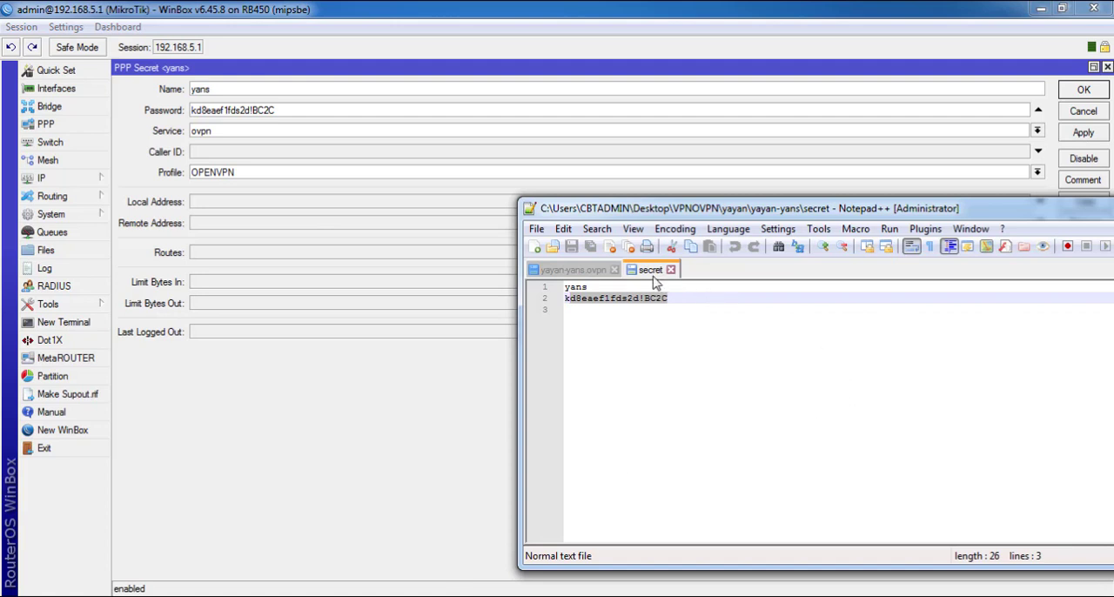
click(611, 286)
drag(671, 297, 514, 301)
Examine the server IP address on the remote line of yayan-yans.ovpn
click(573, 270)
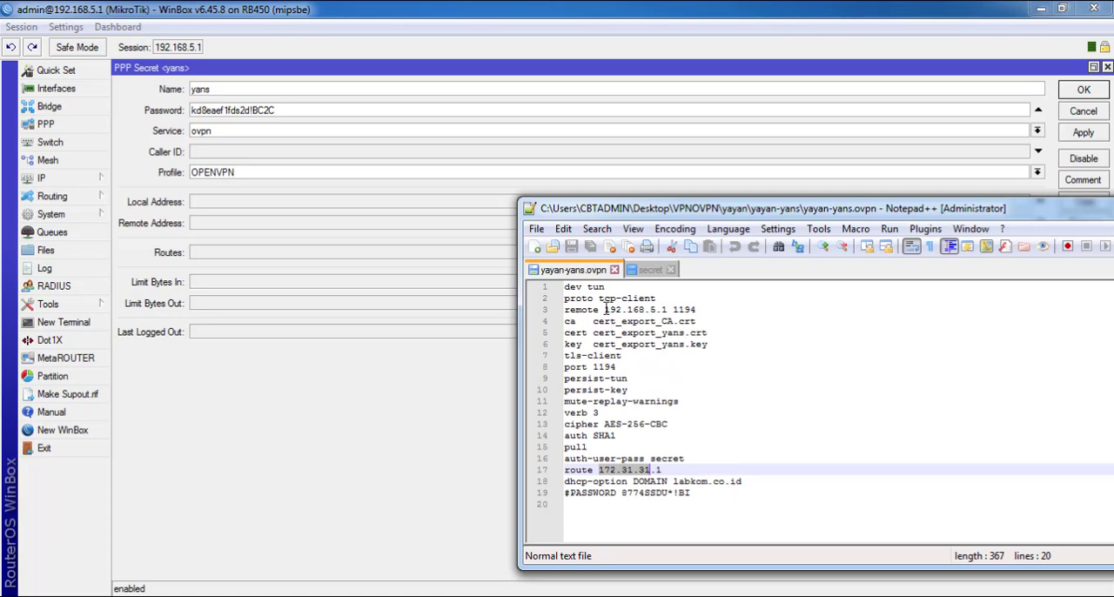
drag(604, 309, 671, 309)
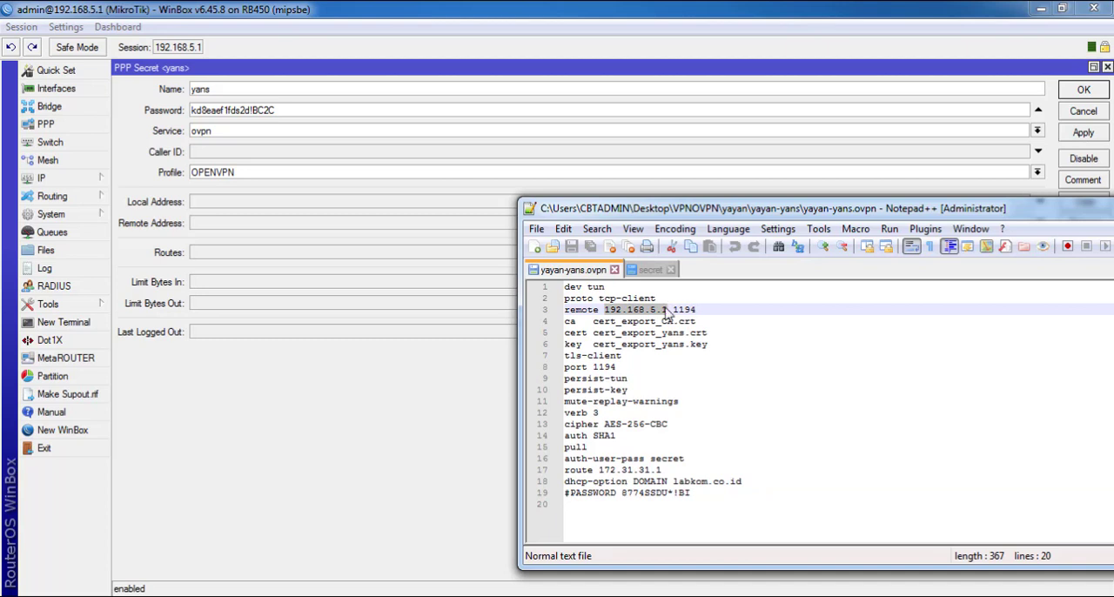
click(668, 311)
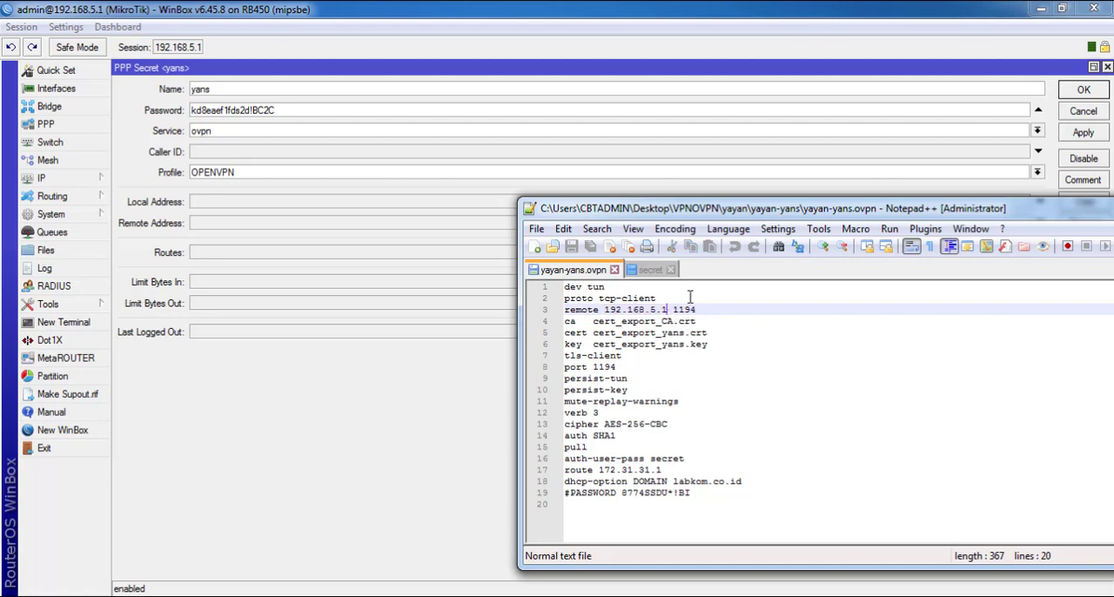
drag(752, 213, 593, 183)
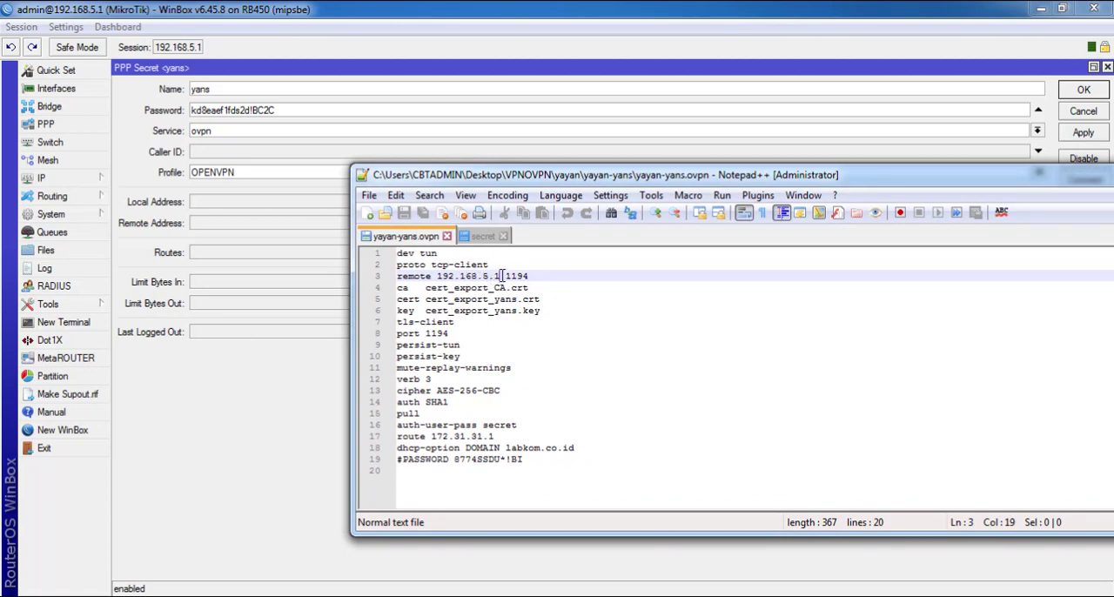
drag(502, 276, 438, 276)
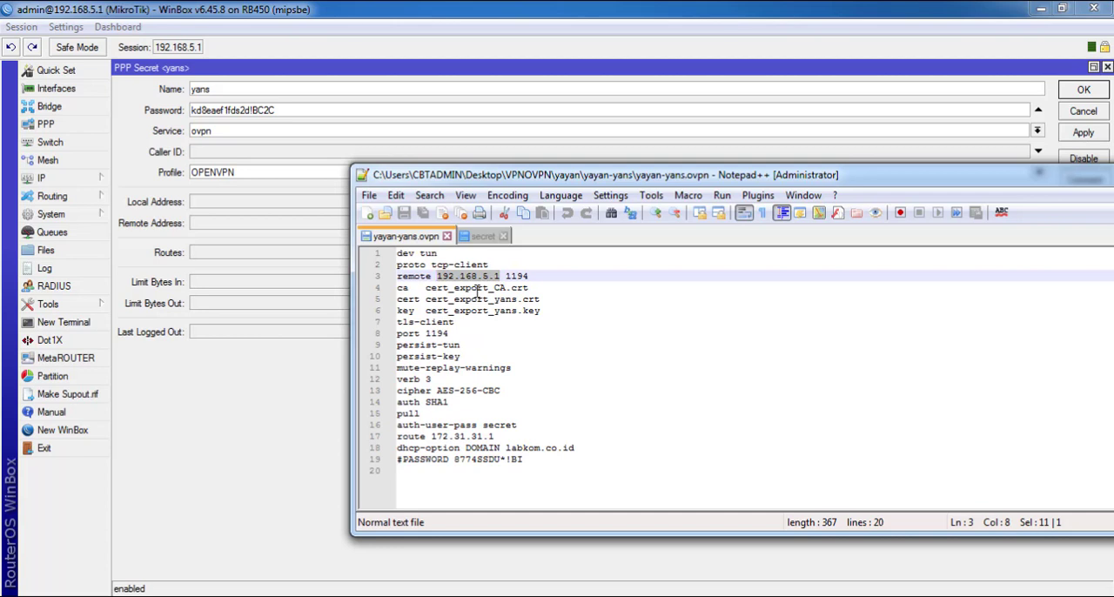
click(435, 276)
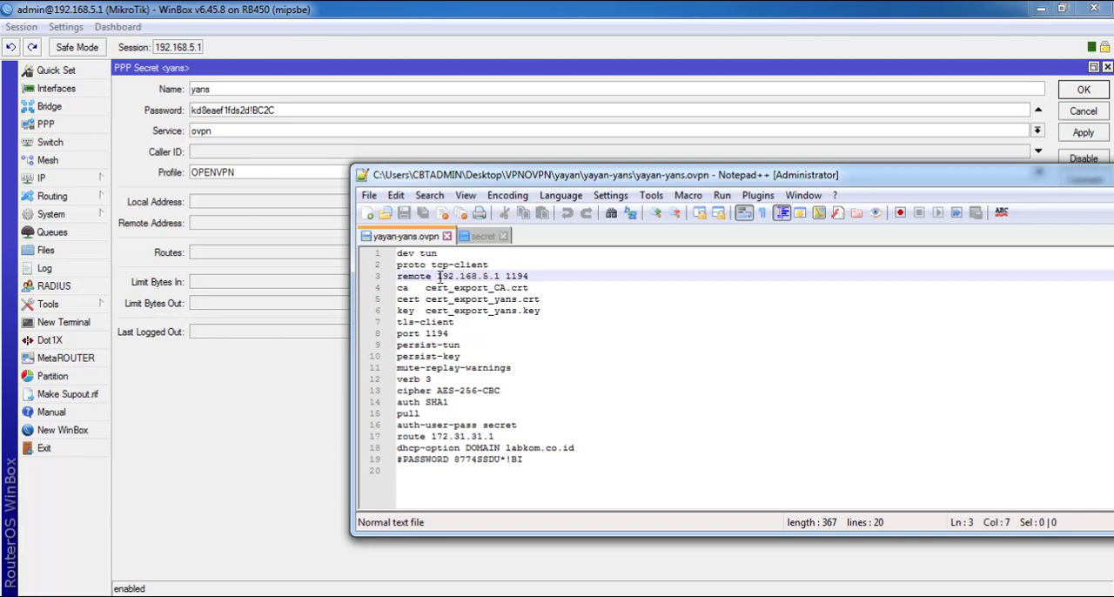
drag(437, 276, 497, 275)
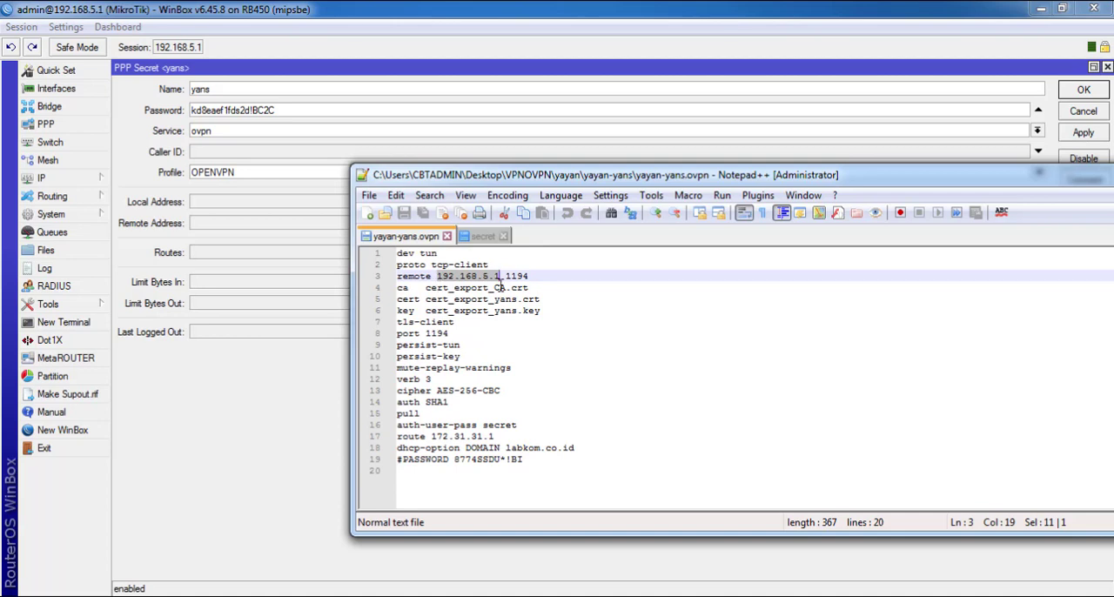
Examine the port number on the remote line of yayan-yans.ovpn
drag(507, 276, 532, 275)
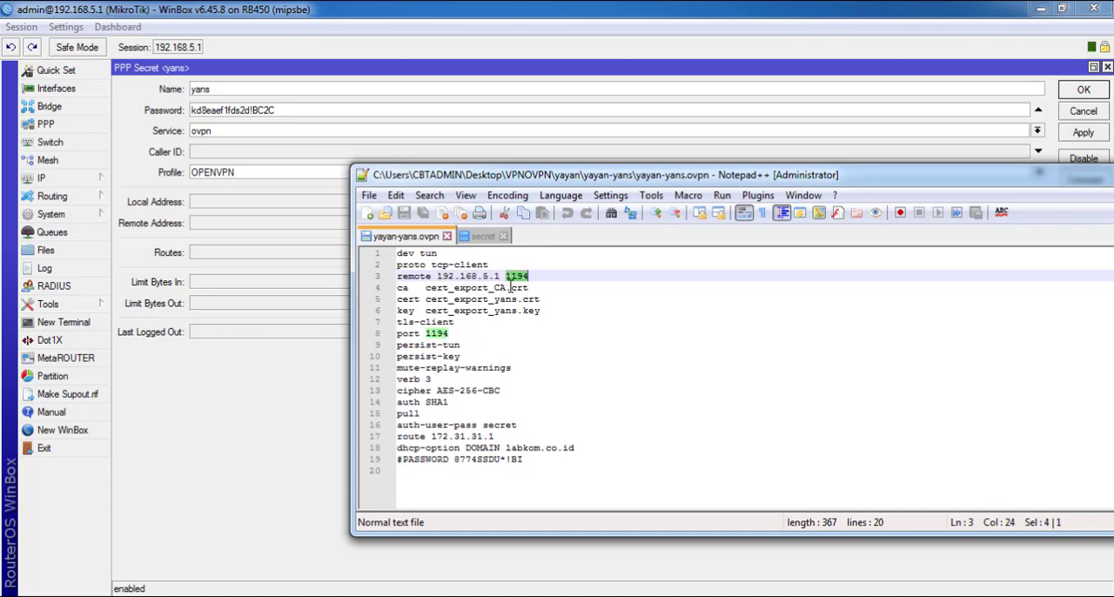
click(525, 278)
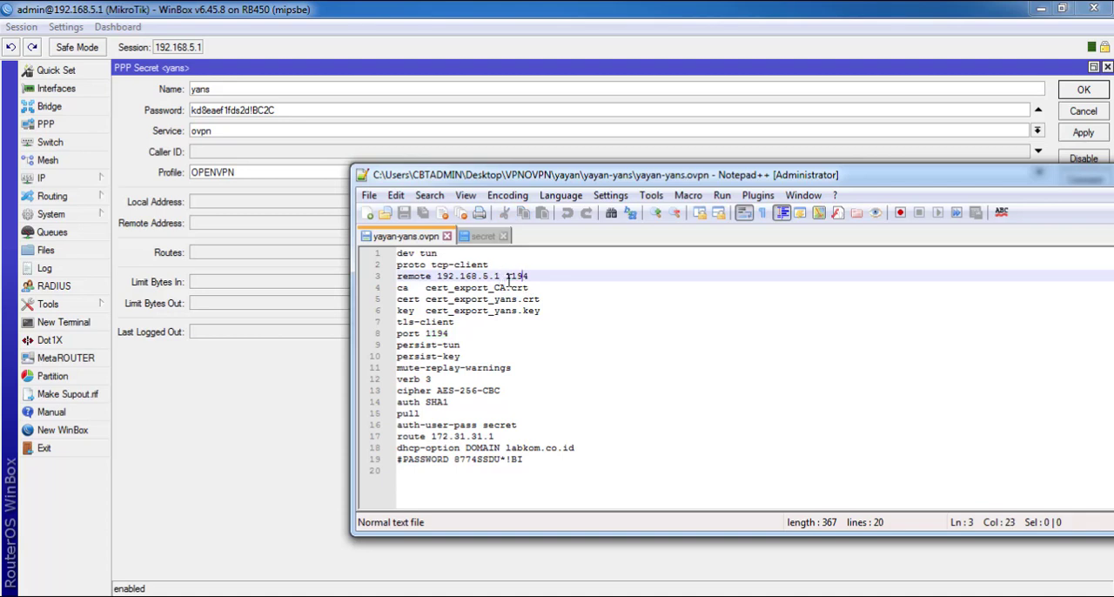
drag(507, 275, 532, 276)
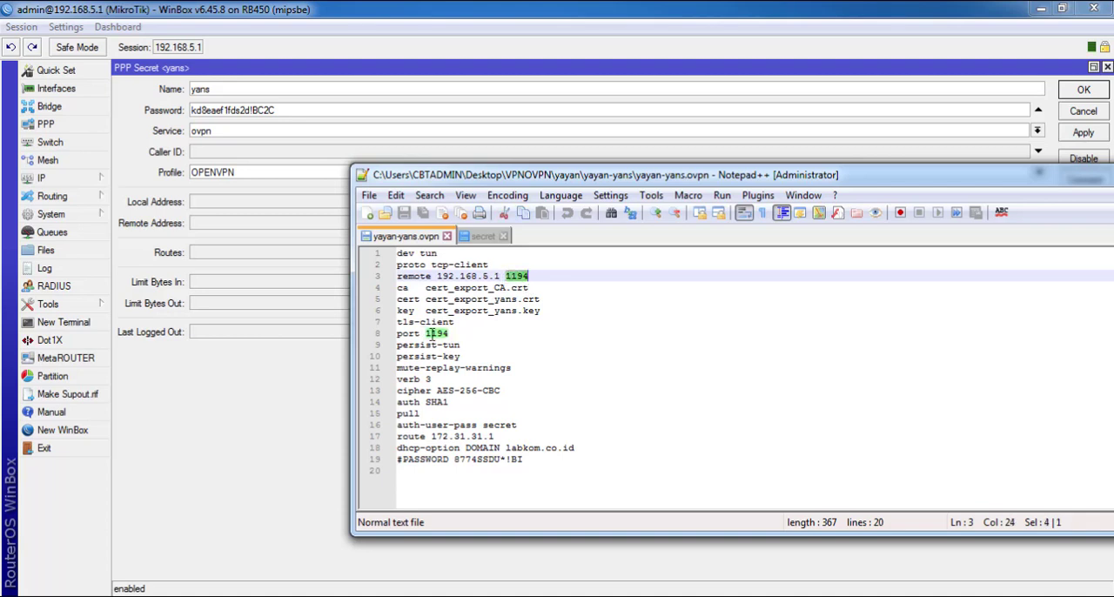
Examine the certificate and key file names on the ca, cert and key lines of yayan-yans.ovpn
drag(548, 311, 389, 287)
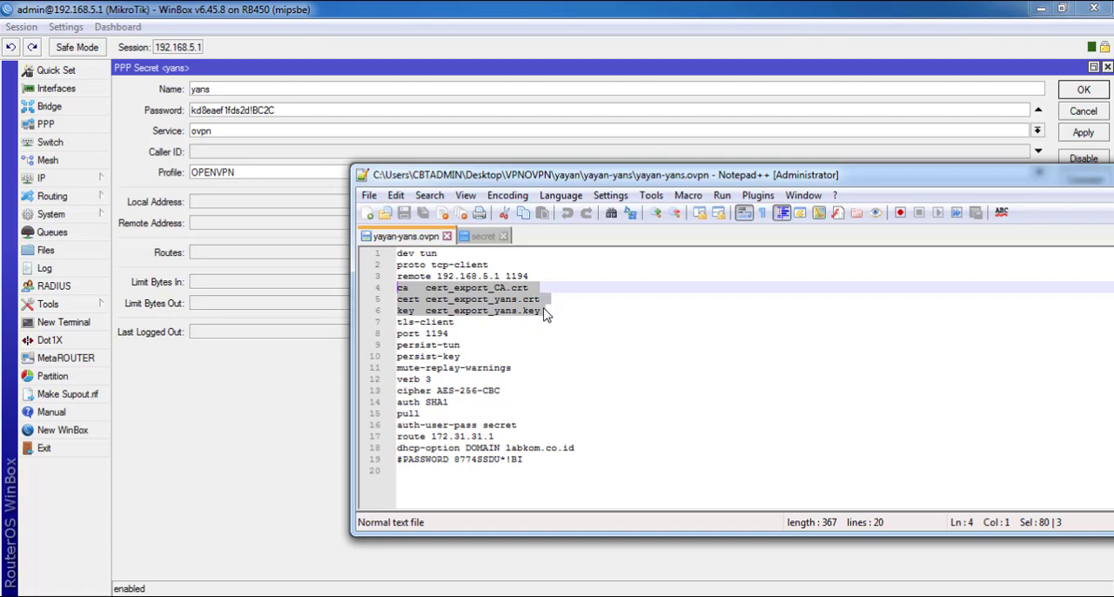
drag(545, 314, 386, 287)
click(515, 301)
drag(546, 311, 402, 298)
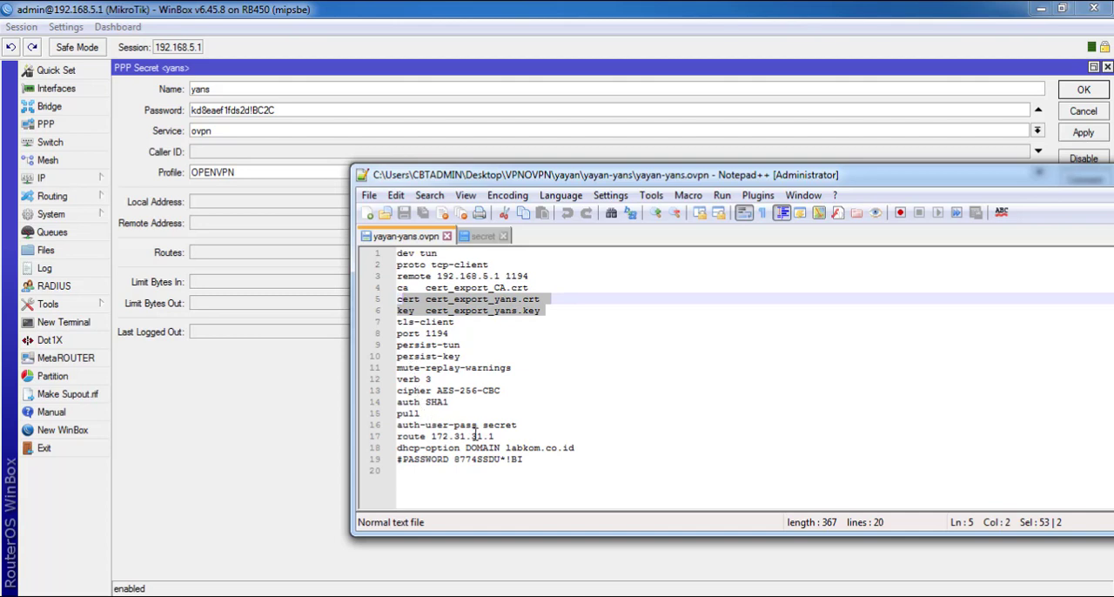
Examine the DOMAIN value of the dhcp-option line and the commented password line in yayan-yans.ovpn
drag(507, 448, 599, 449)
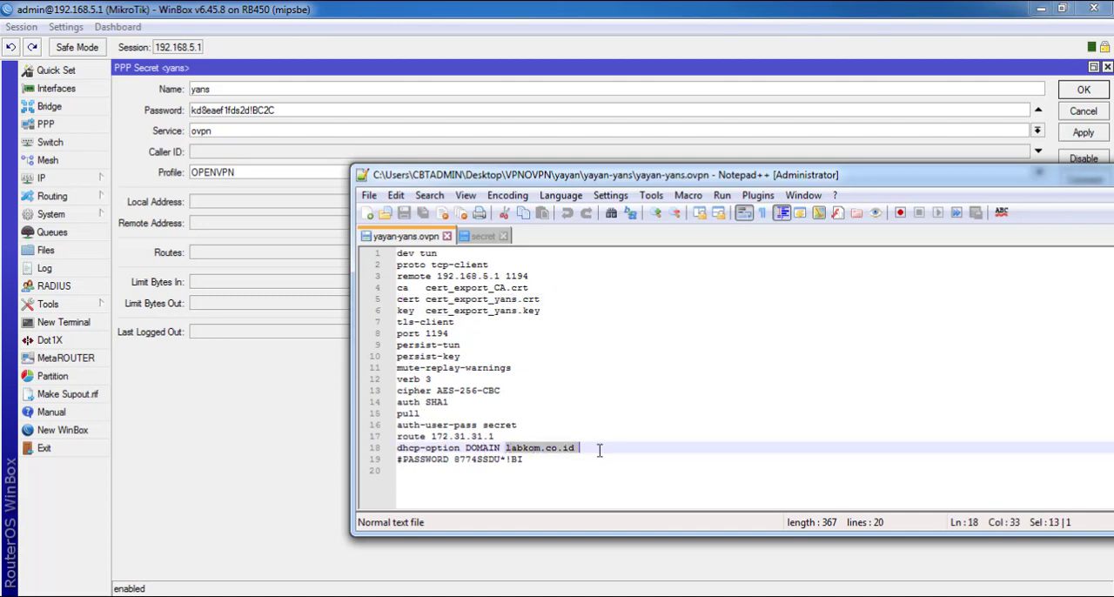
click(527, 461)
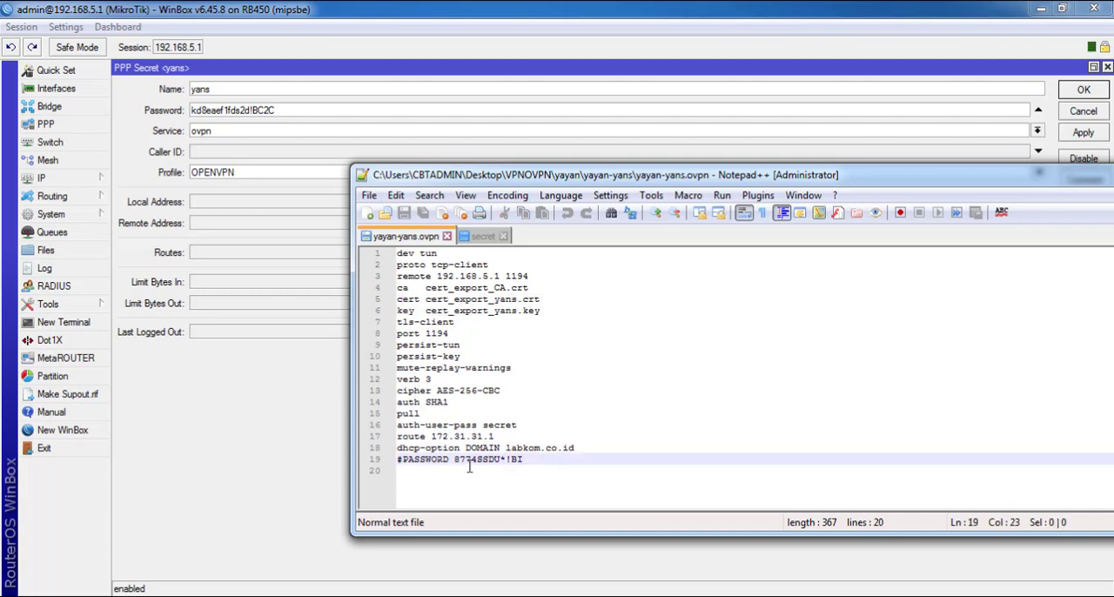
drag(455, 462, 525, 466)
Close Notepad++ and dismiss the error message in front of WinBox
drag(930, 179, 747, 154)
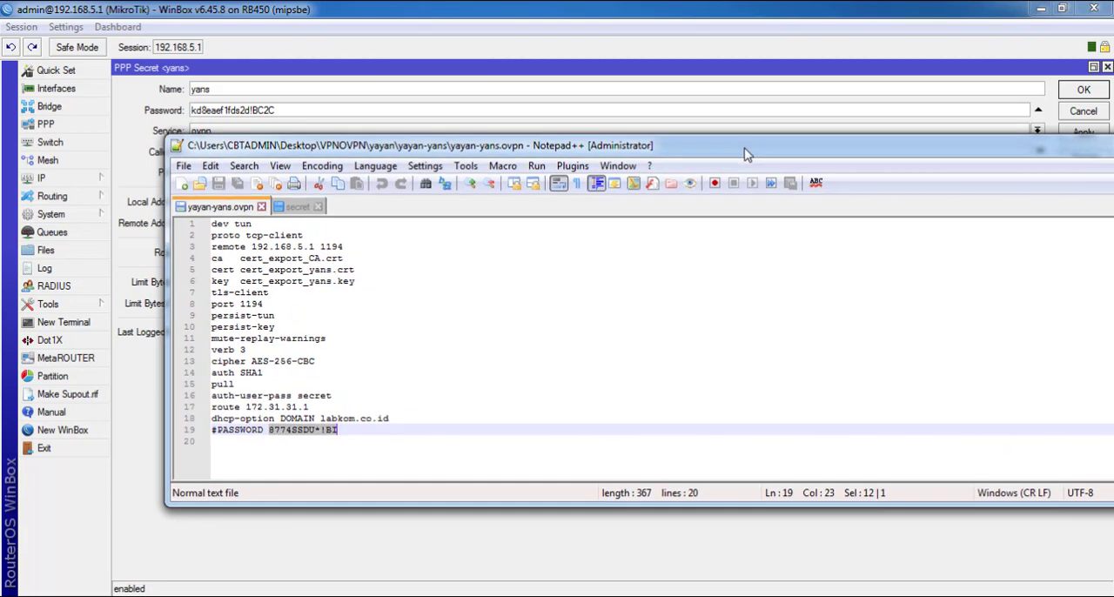
right_click(747, 154)
click(766, 256)
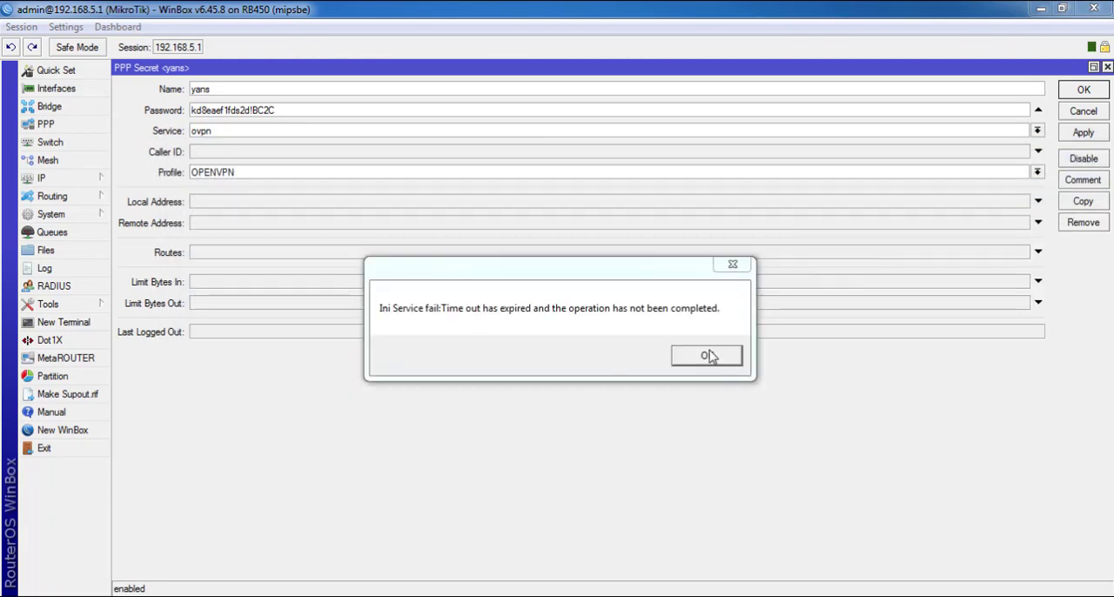
click(707, 356)
click(652, 369)
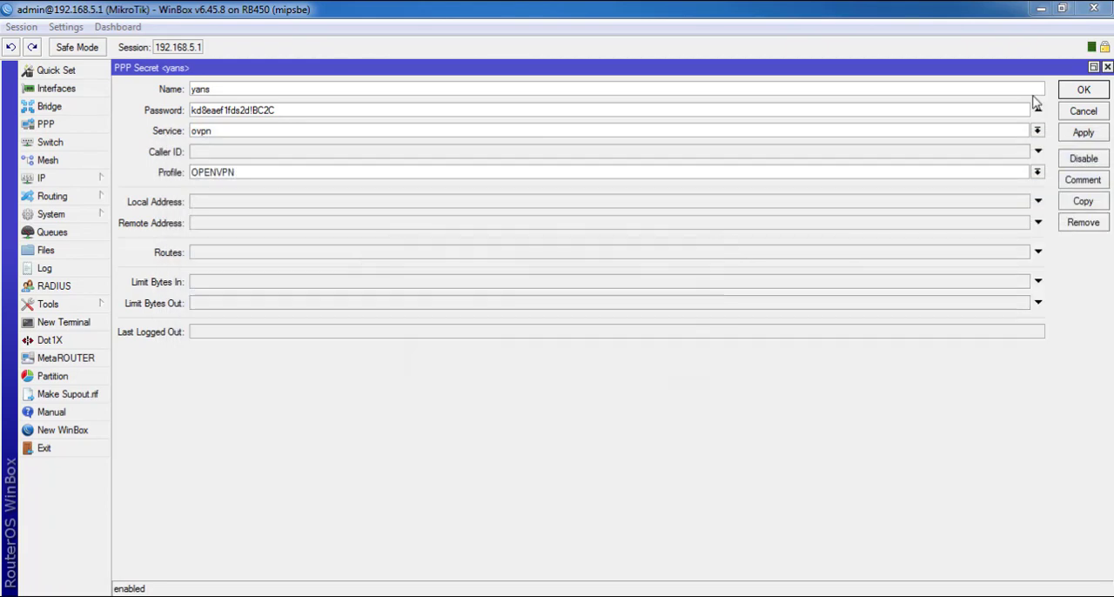
Minimize WinBox and copy the yayan-yans folder from VPNOVPN\yayan in Windows Explorer
click(1041, 9)
click(549, 311)
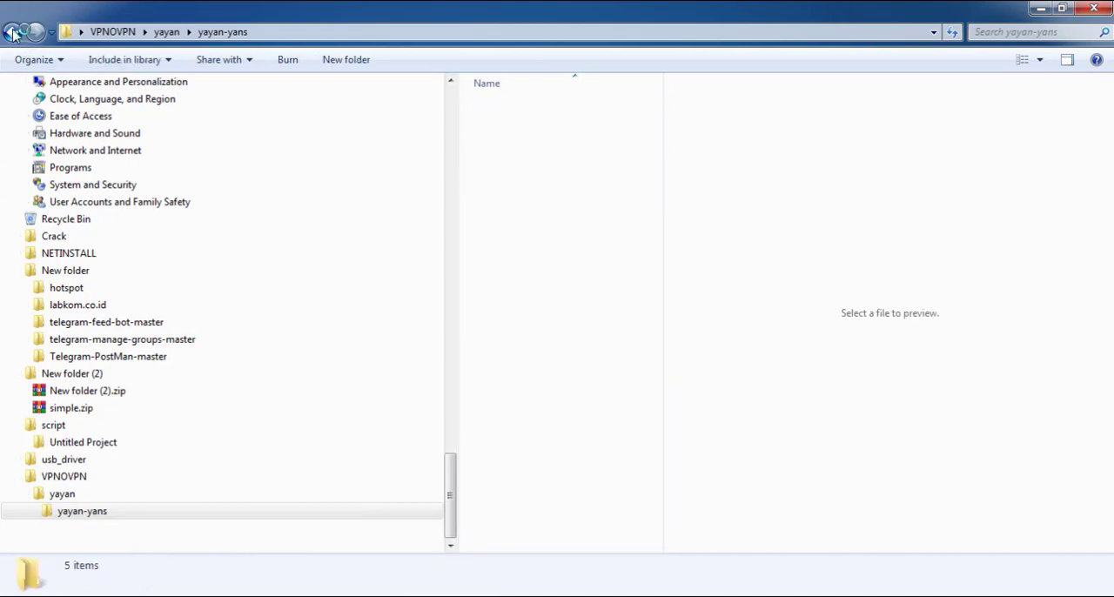
click(13, 33)
right_click(526, 108)
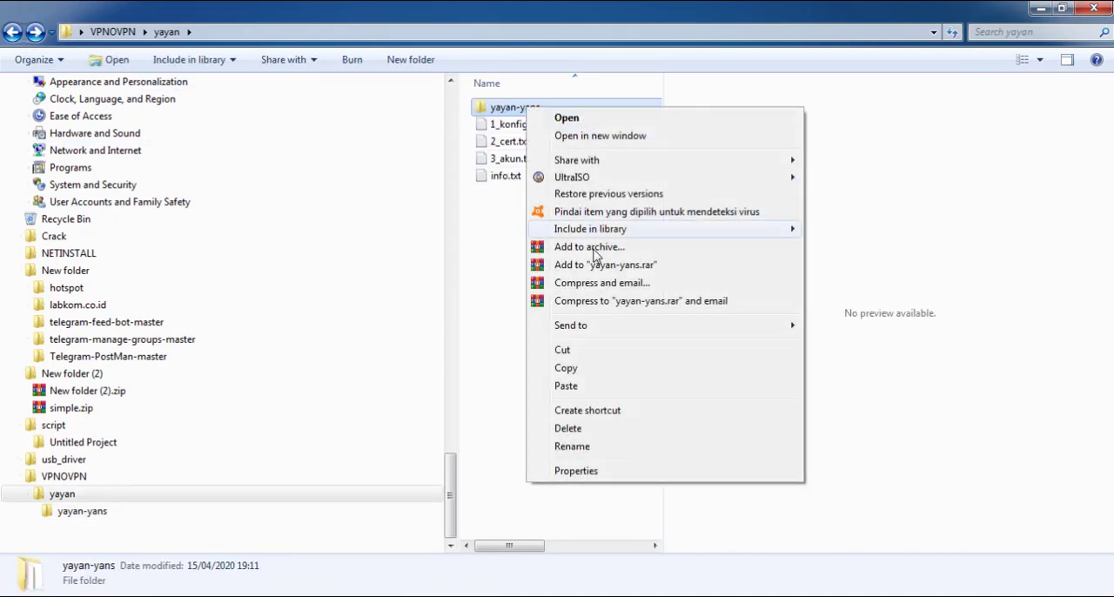
click(565, 368)
Paste the copied yayan-yans folder into C:\Program Files\OpenVPN\config
scroll(348, 418, up, 20)
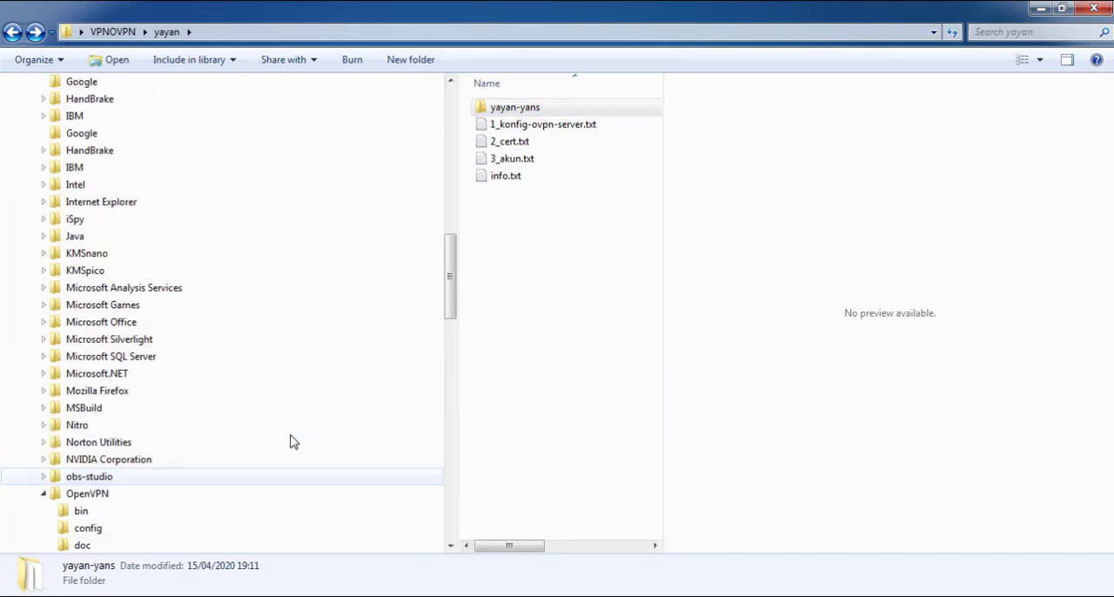
scroll(261, 431, up, 15)
click(71, 252)
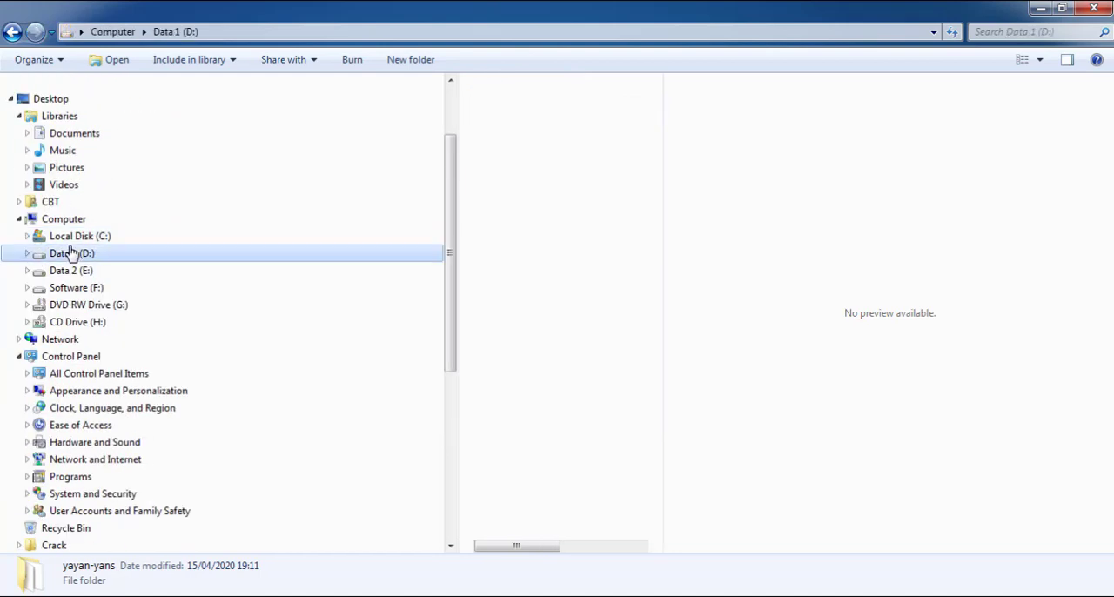
click(79, 236)
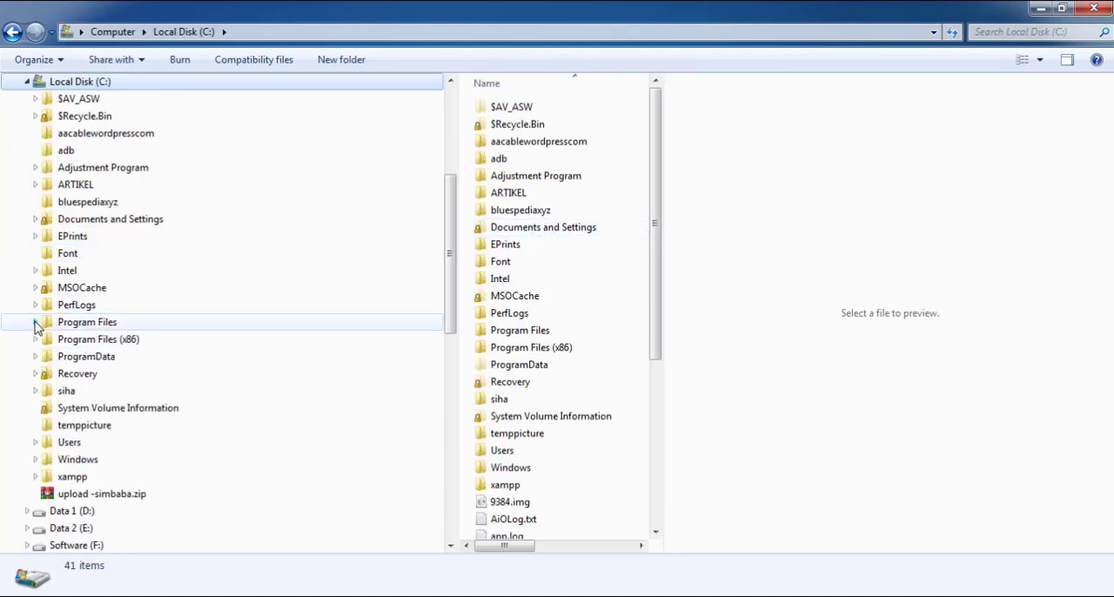
click(88, 325)
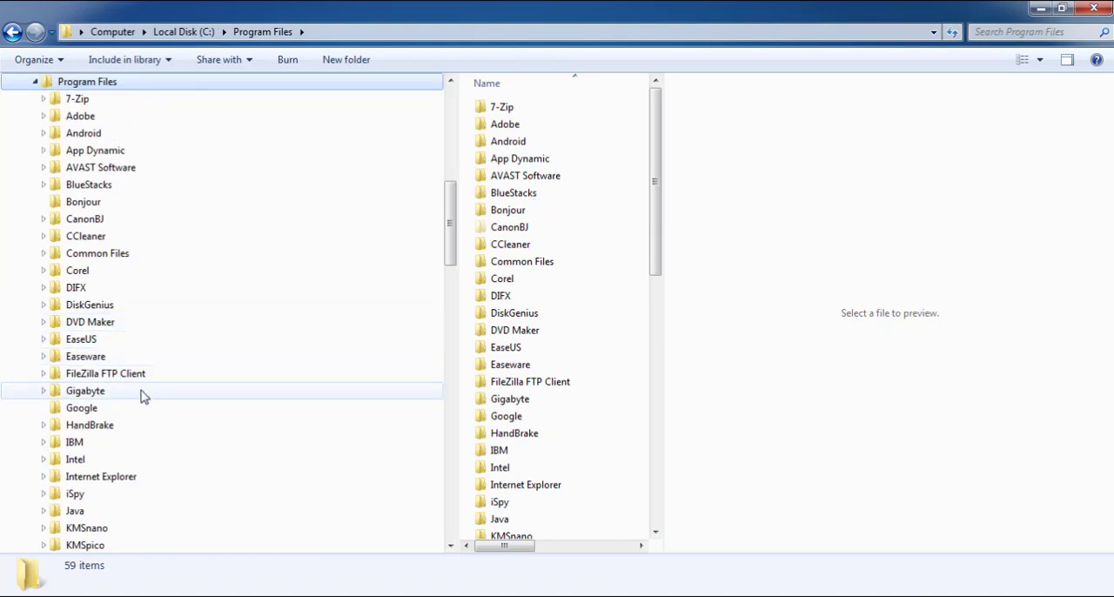
scroll(137, 402, down, 3)
scroll(136, 402, down, 4)
click(96, 359)
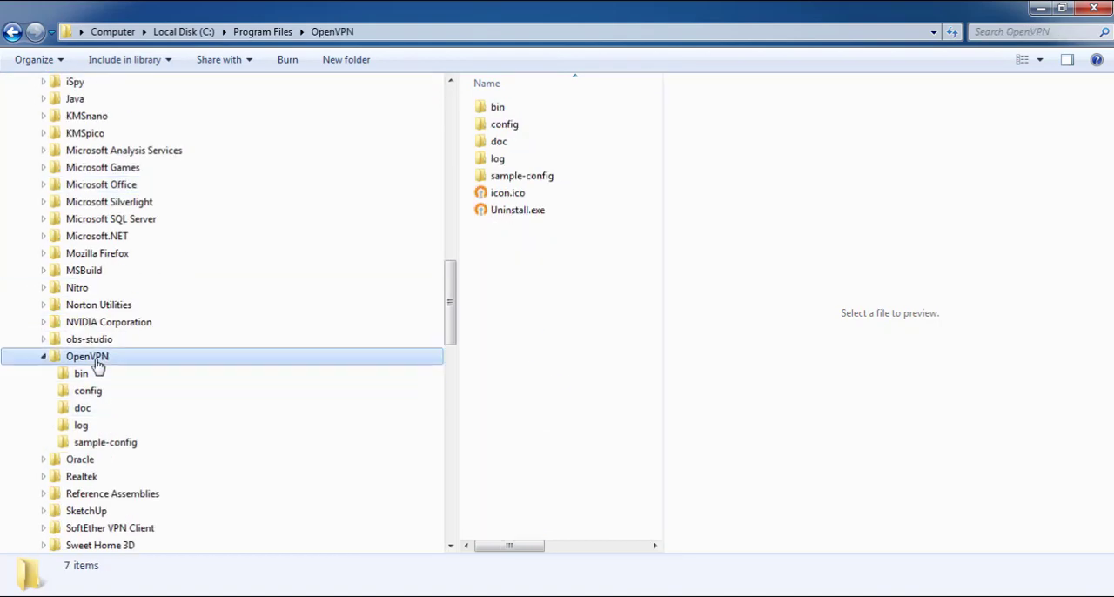
scroll(100, 365, down, 2)
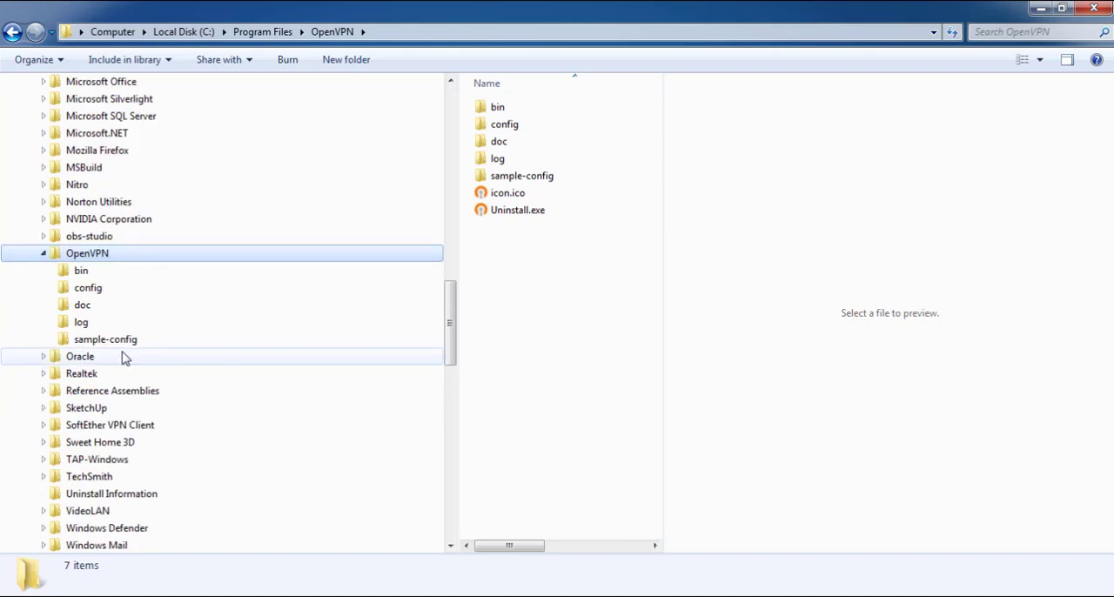
click(110, 296)
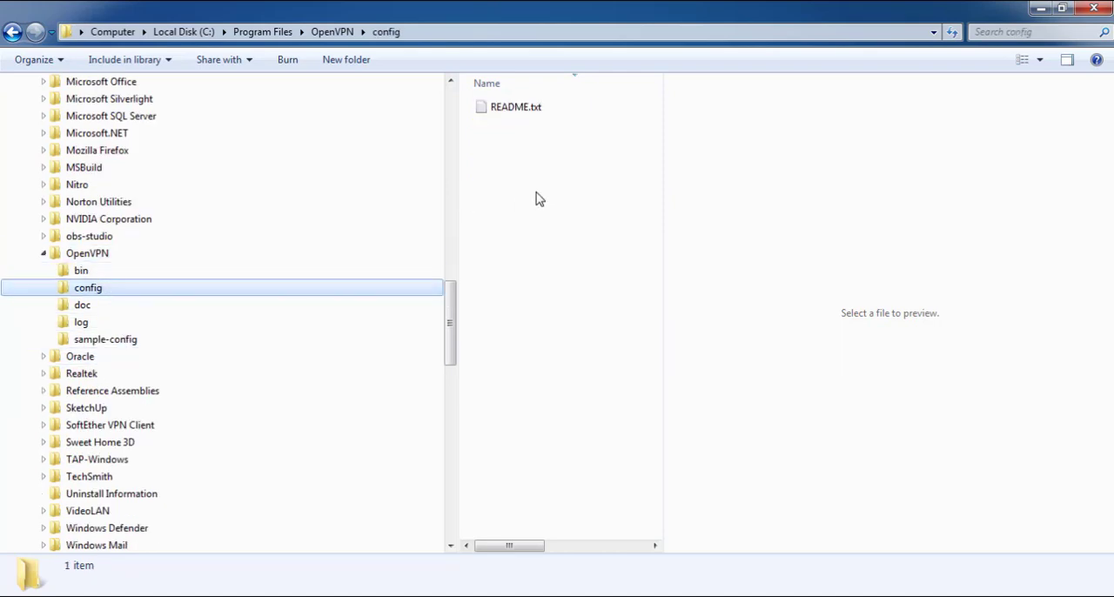
right_click(561, 169)
click(600, 282)
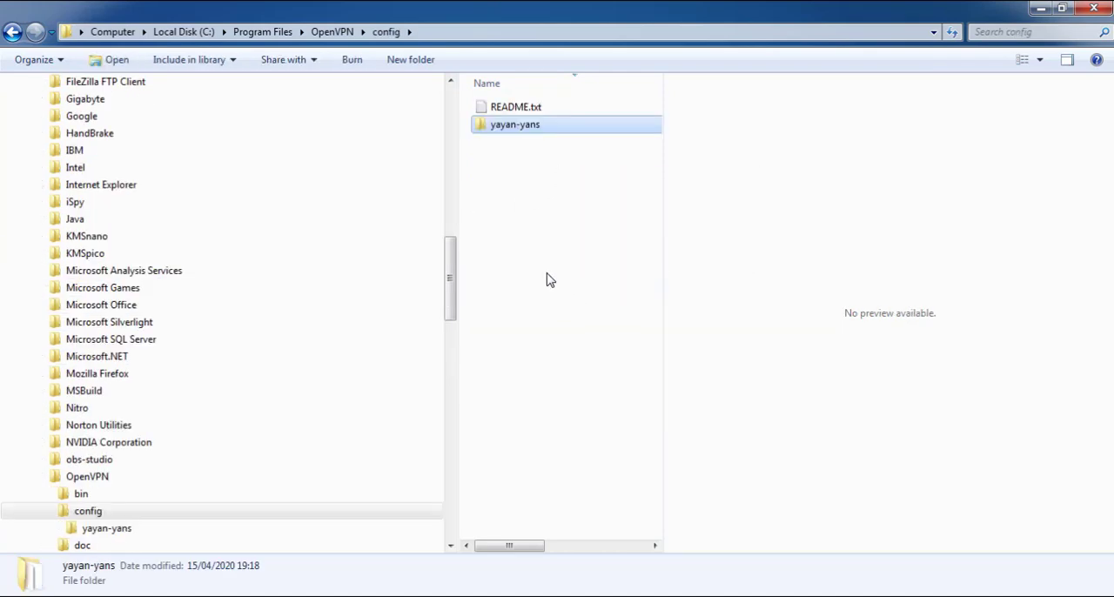
Launch OpenVPN GUI on the client computer
key(super)
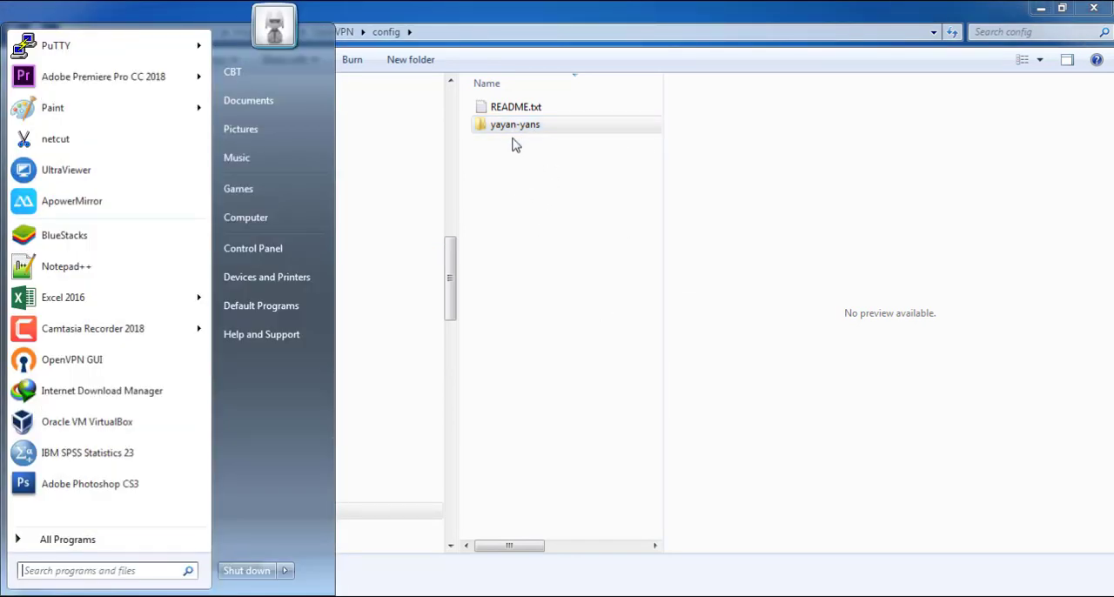
click(113, 360)
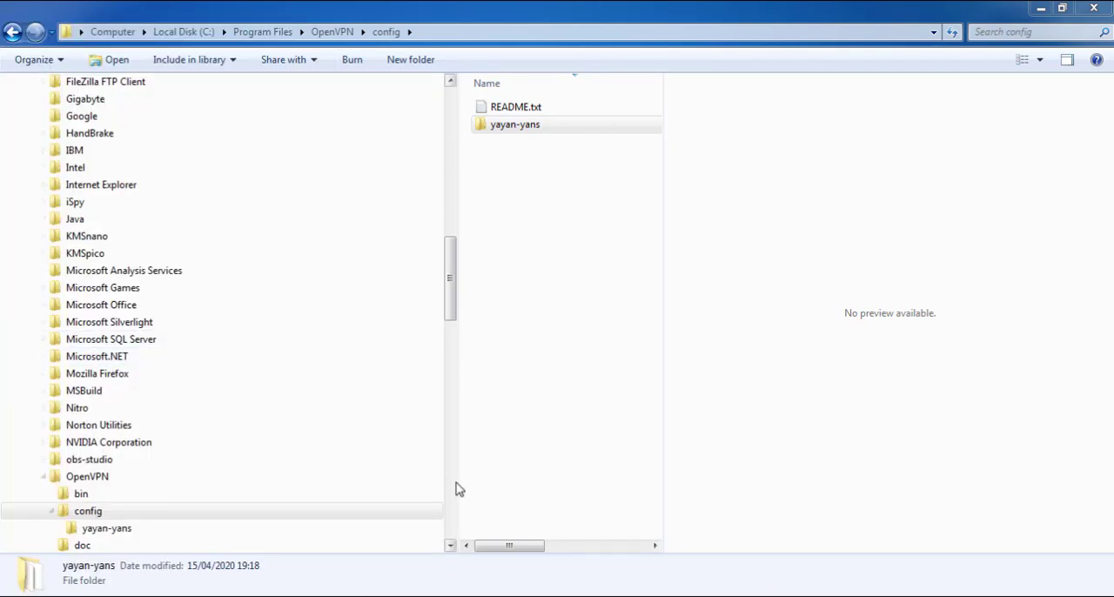
Return to the original VPNOVPN\yayan\yayan-yans folder and examine the client files in it
click(9, 41)
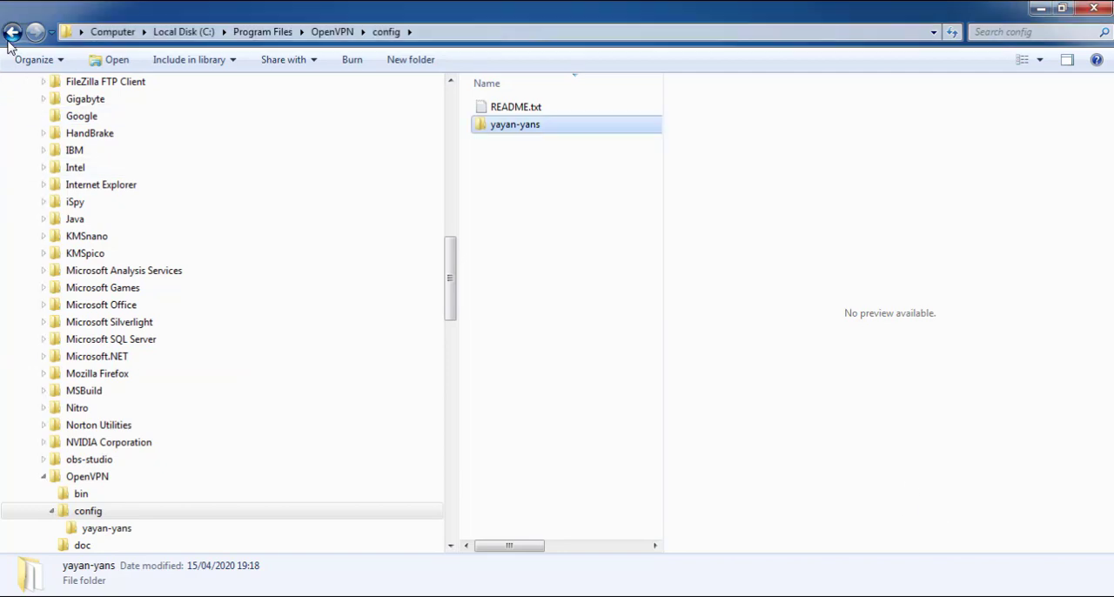
click(11, 35)
click(11, 35)
click(12, 35)
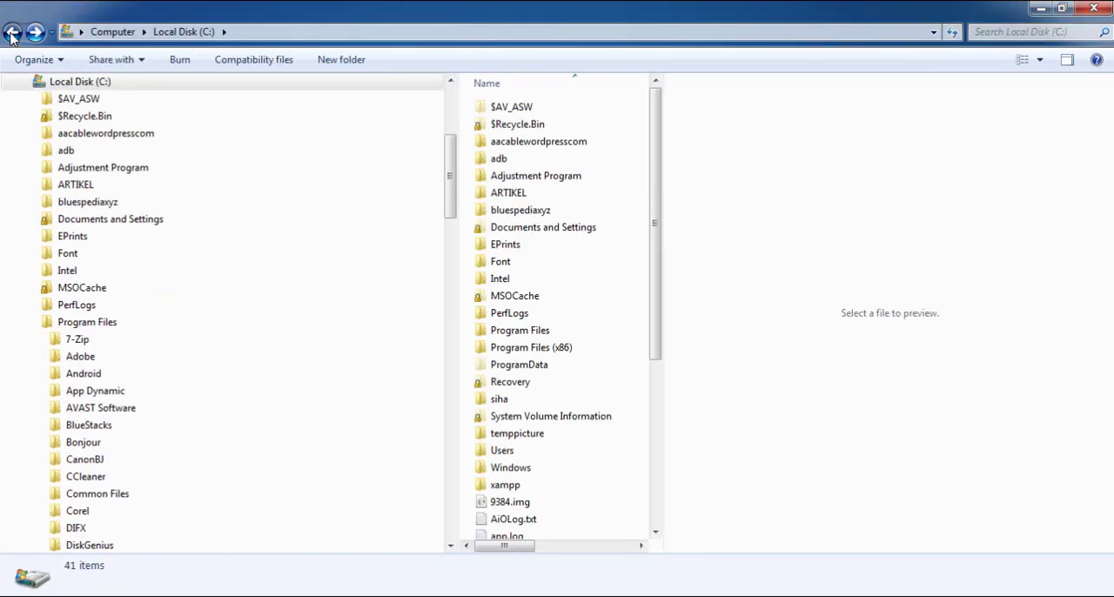
click(11, 35)
click(12, 34)
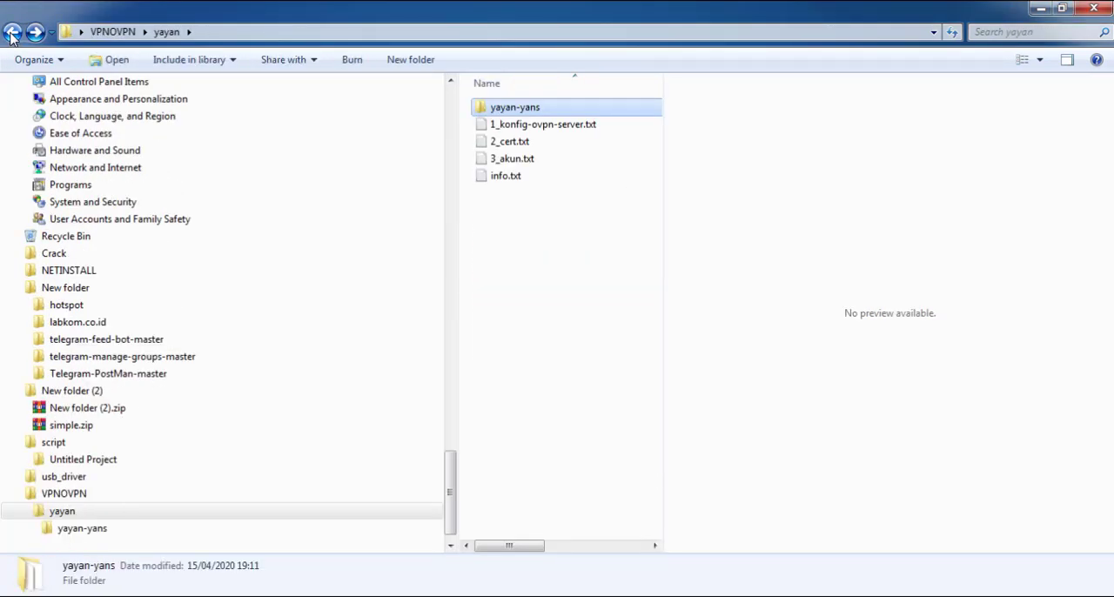
double_click(512, 109)
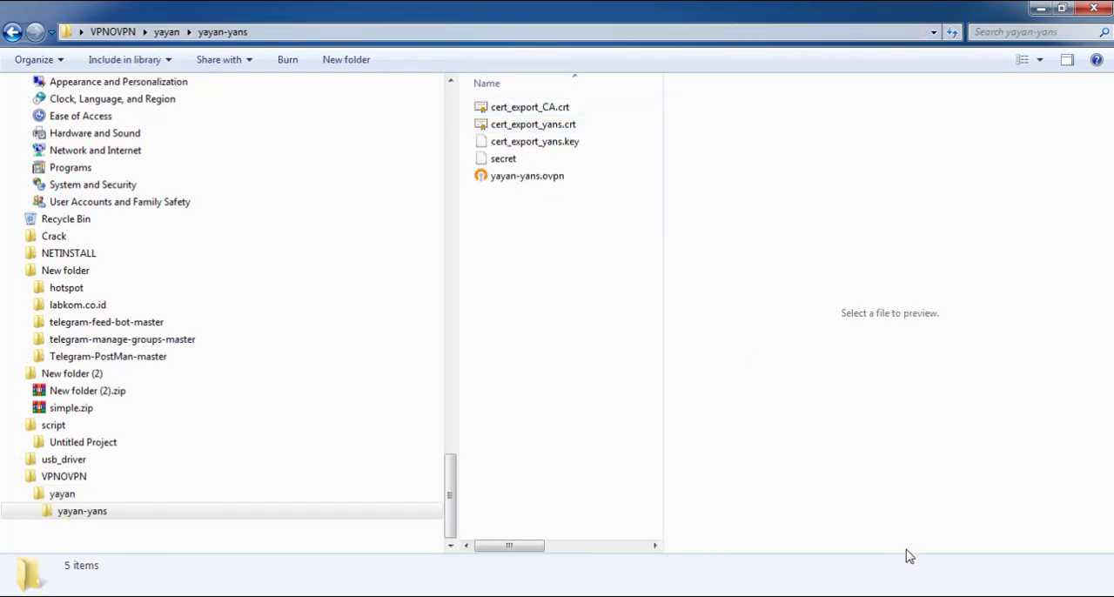
Return to the yayan folder and start the yayan-yans VPN connection with OpenVPN GUI
right_click(800, 596)
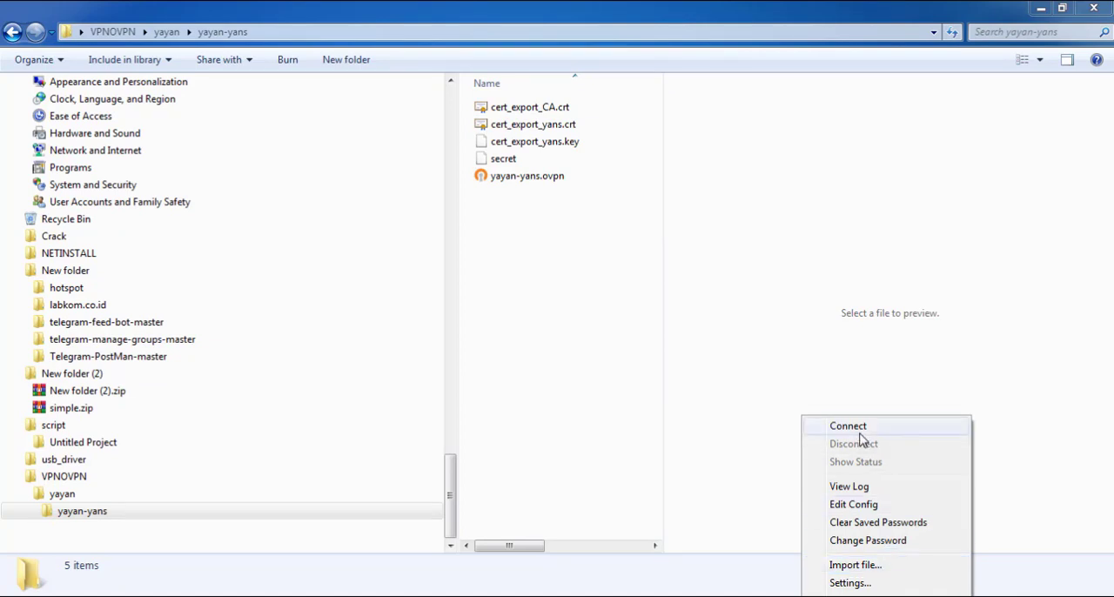
click(11, 32)
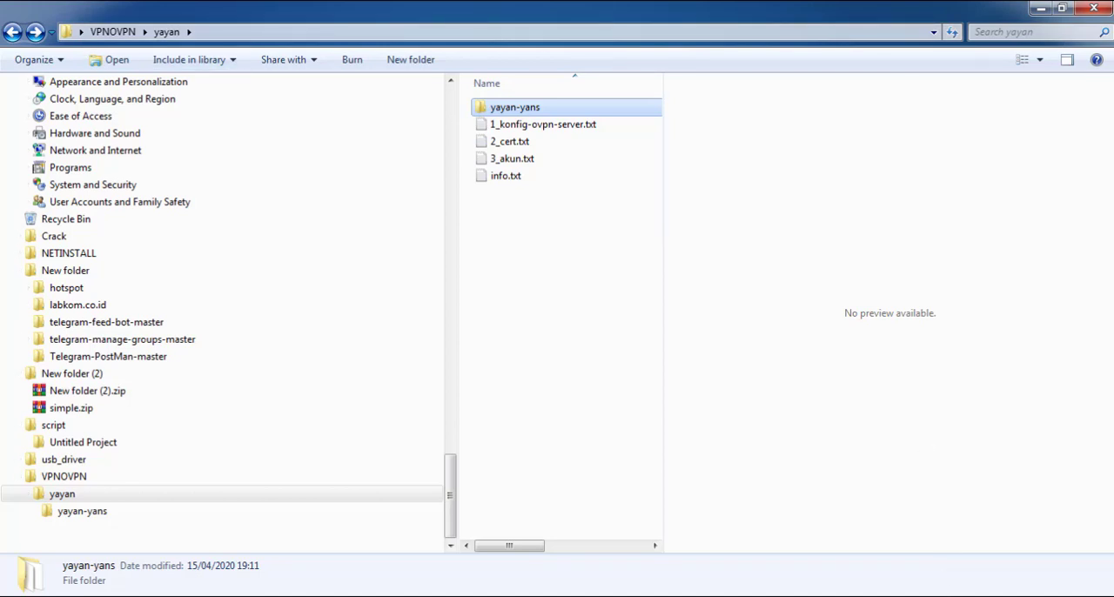
right_click(960, 596)
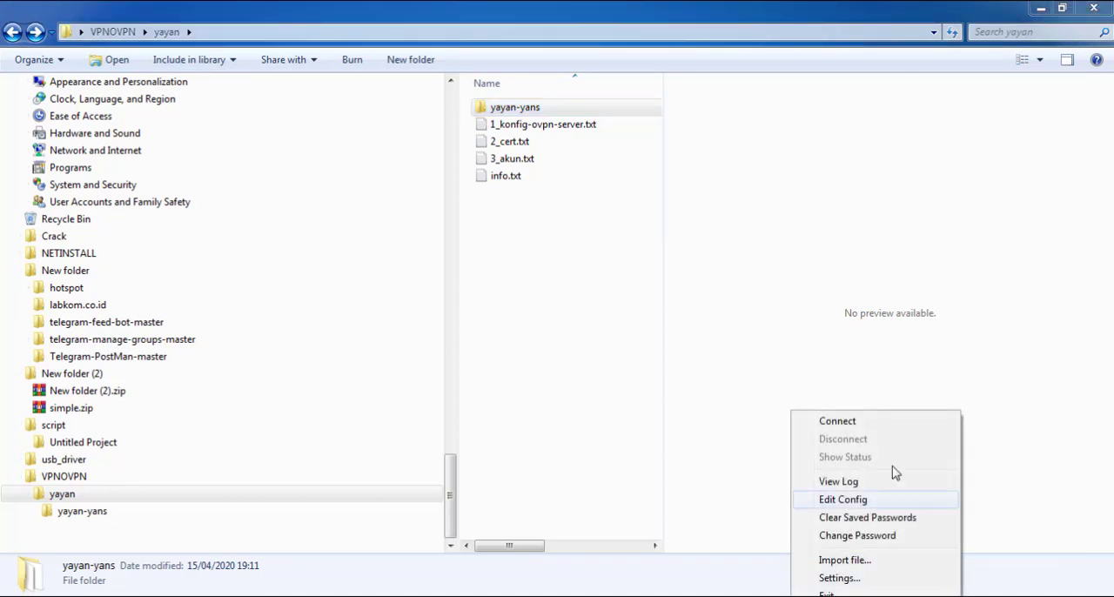
click(853, 426)
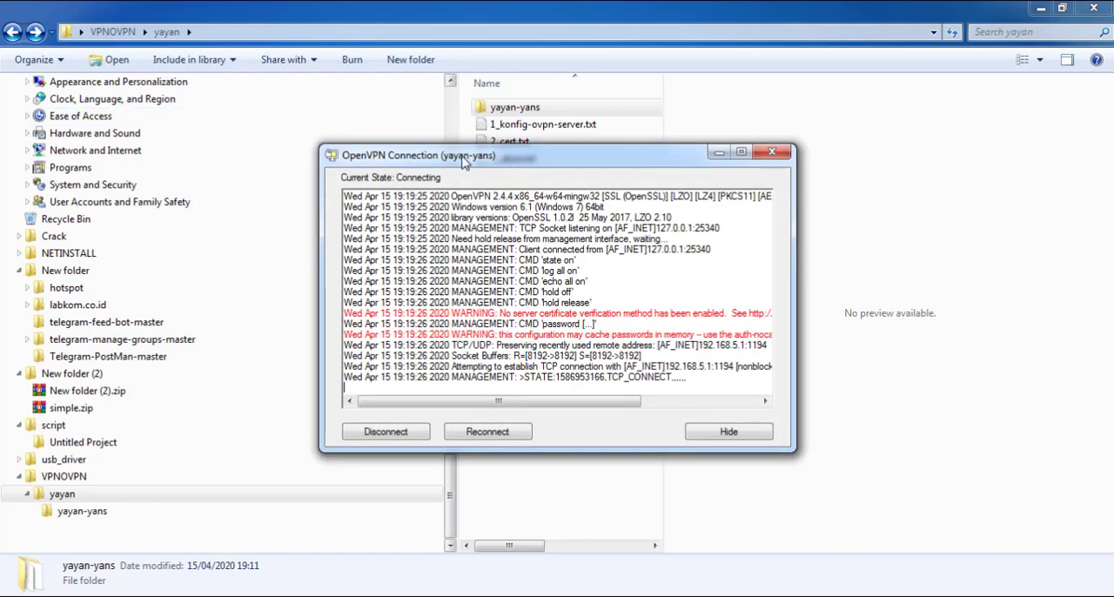
Move the OpenVPN connection window aside and examine the full width of its connection log
drag(470, 147, 781, 161)
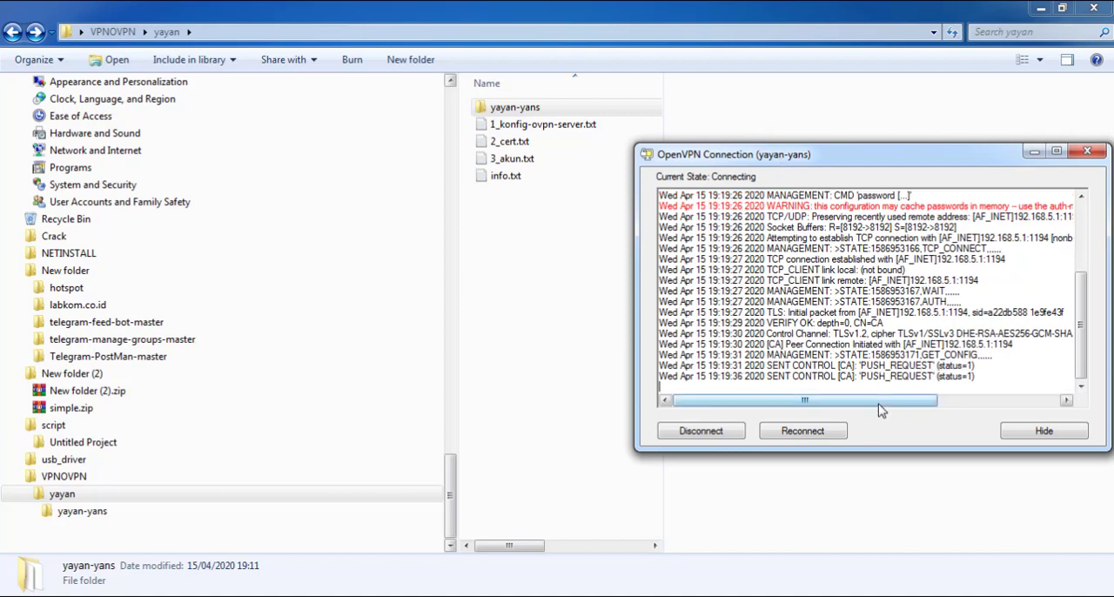
drag(884, 400, 1060, 416)
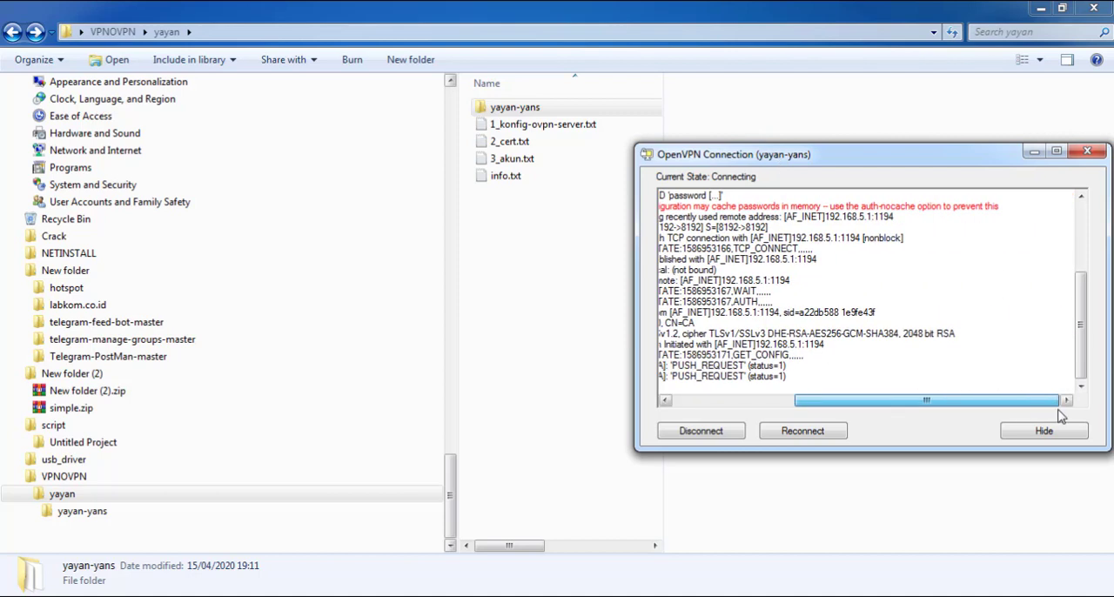
click(984, 402)
click(752, 402)
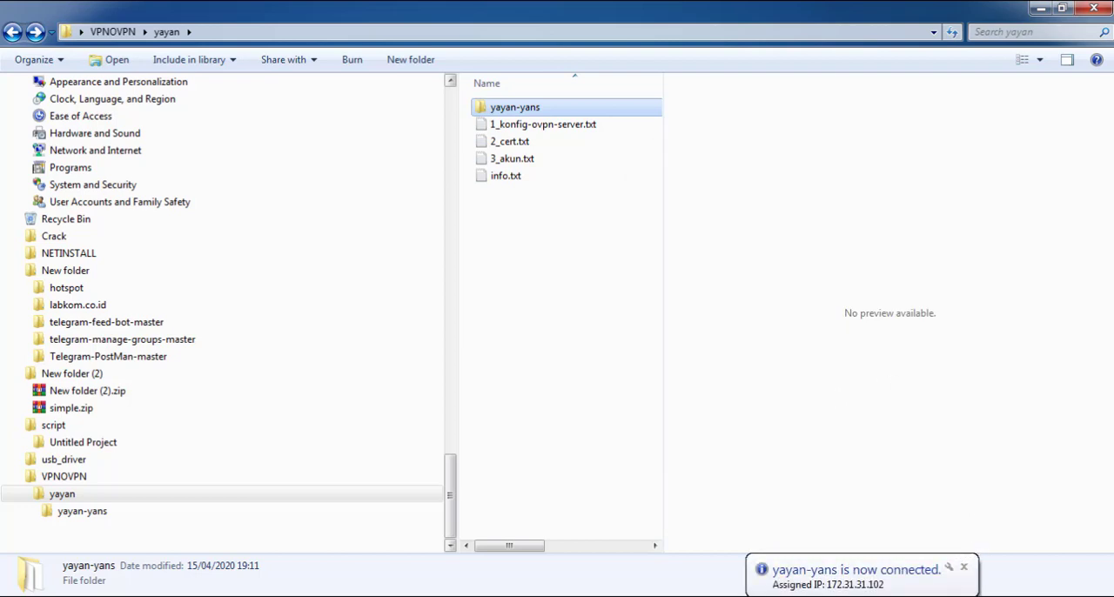
Clear the saved passwords for the yayan-yans configuration in OpenVPN GUI
right_click(962, 595)
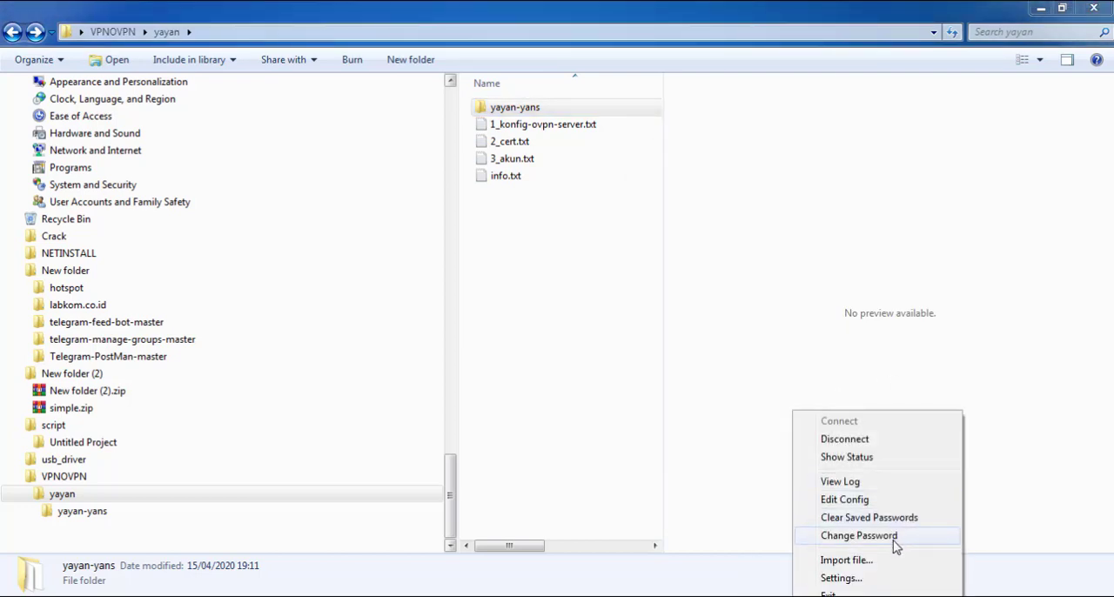
click(905, 520)
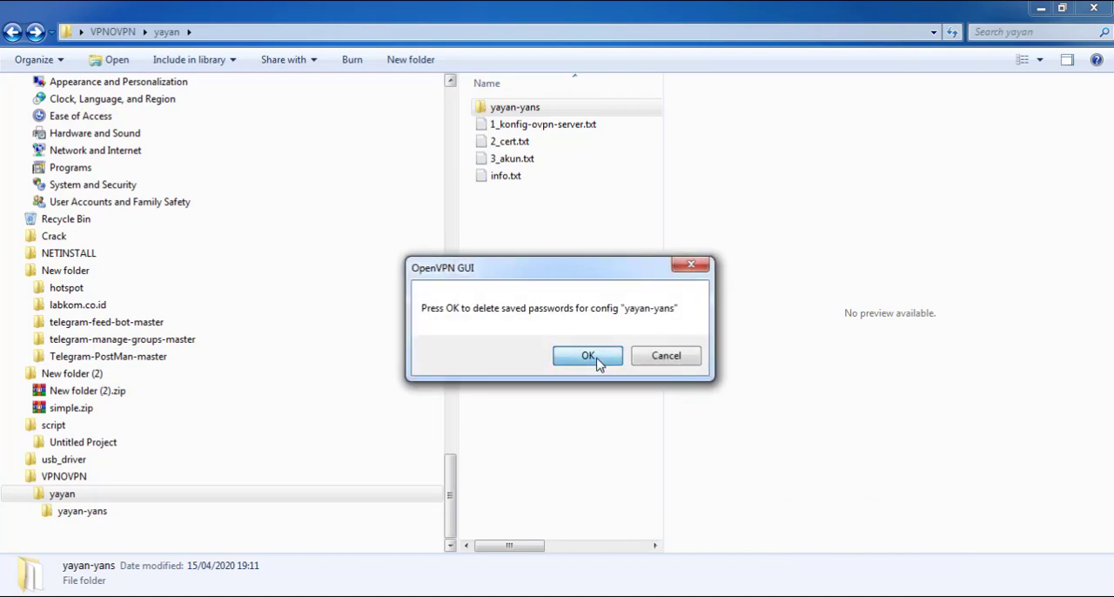
click(598, 363)
Disconnect the yayan-yans VPN and start its connection again
right_click(963, 596)
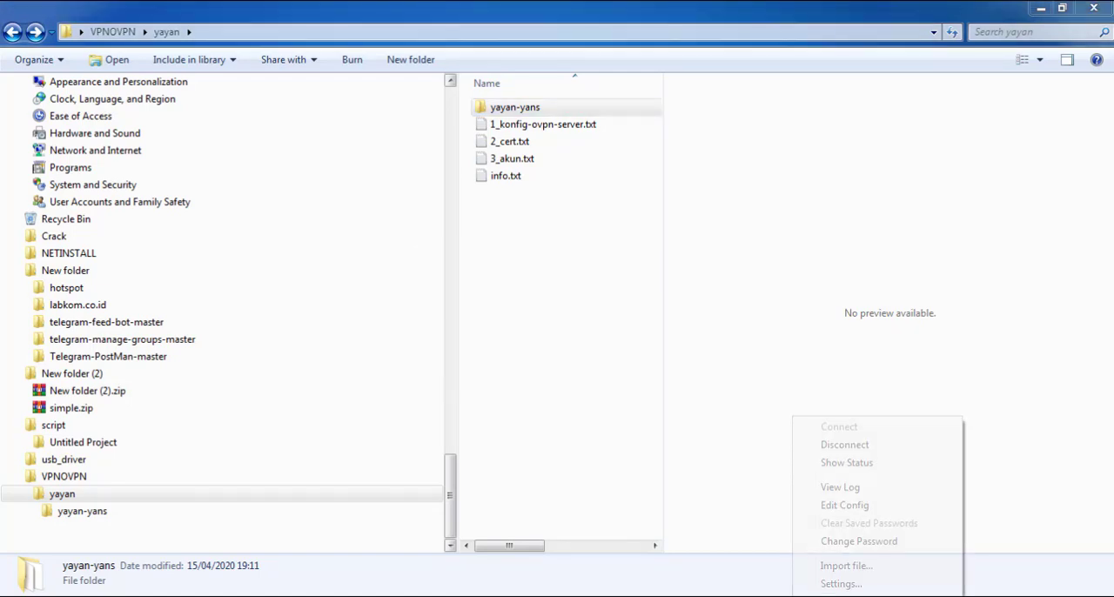
click(850, 446)
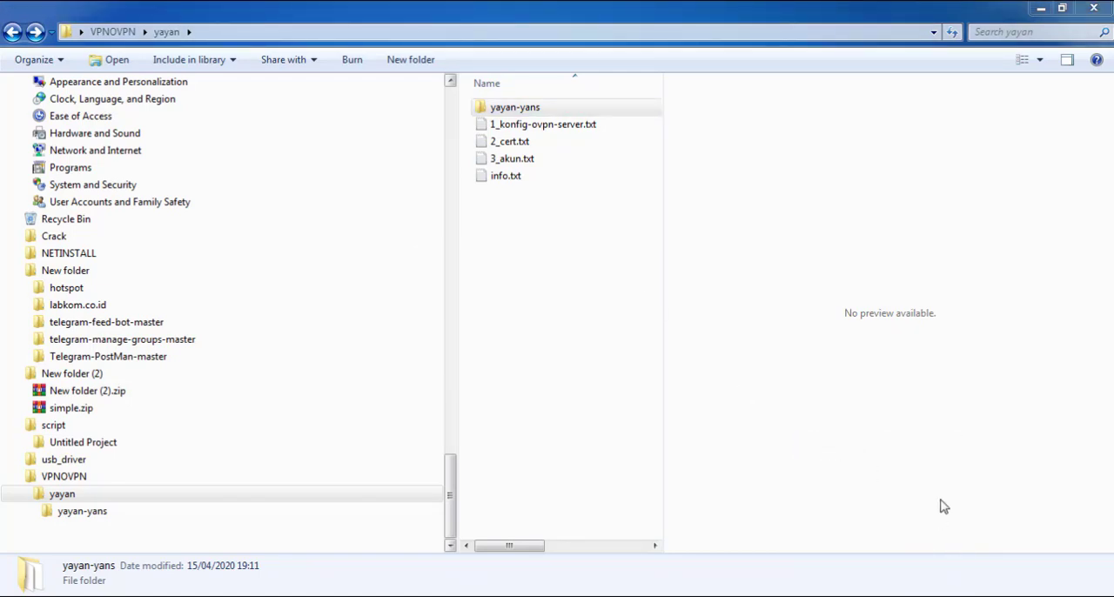
right_click(962, 595)
click(850, 423)
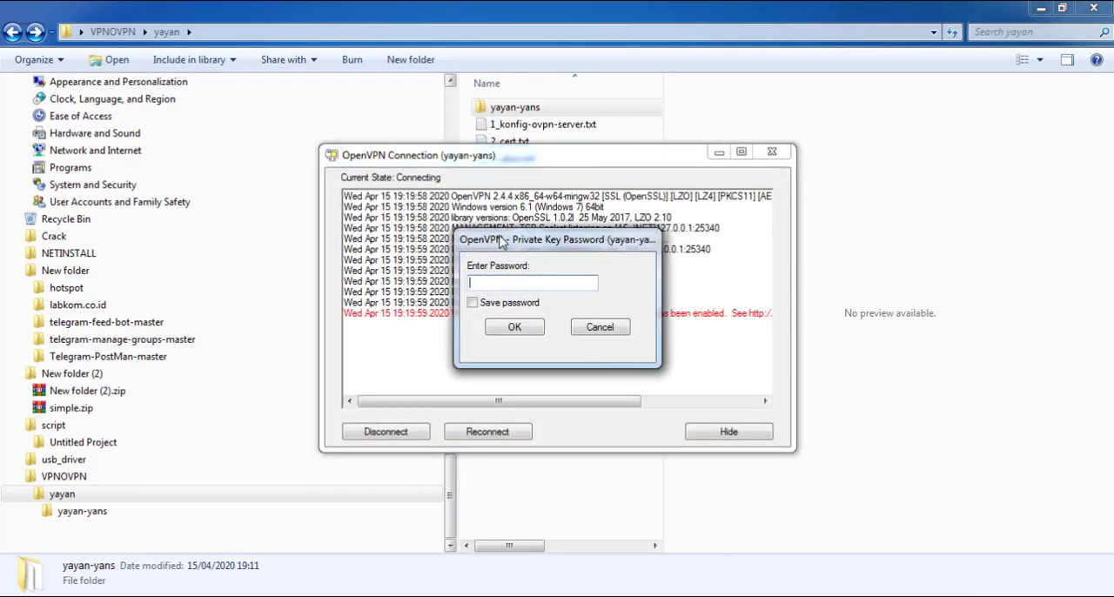
Open yayan-yans.ovpn from the yayan-yans folder in Notepad++, copy the password from its comment line, and put the editor away
double_click(518, 108)
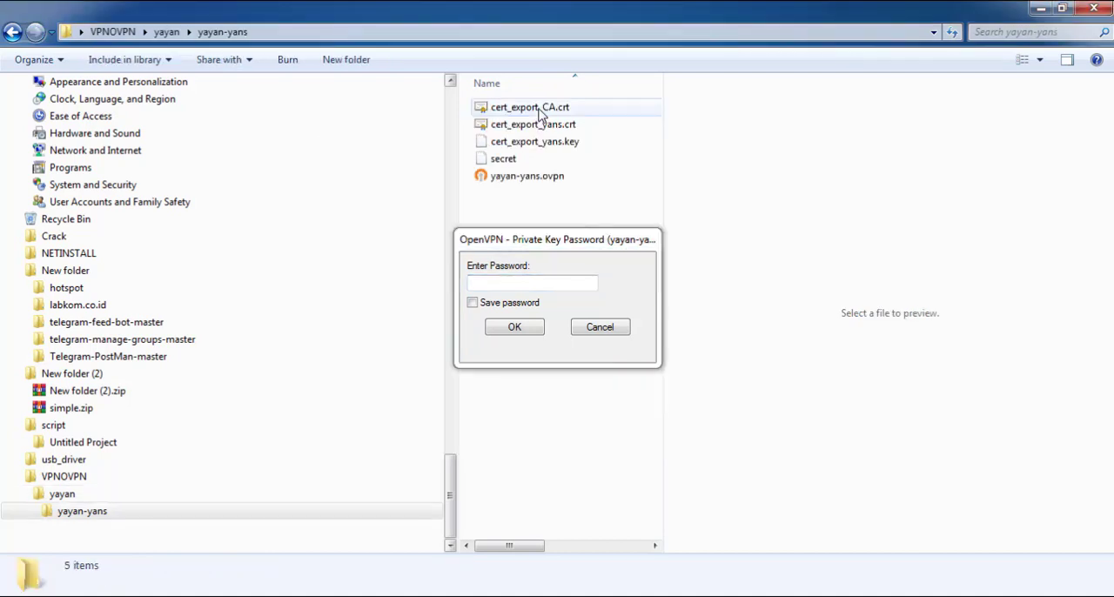
click(536, 158)
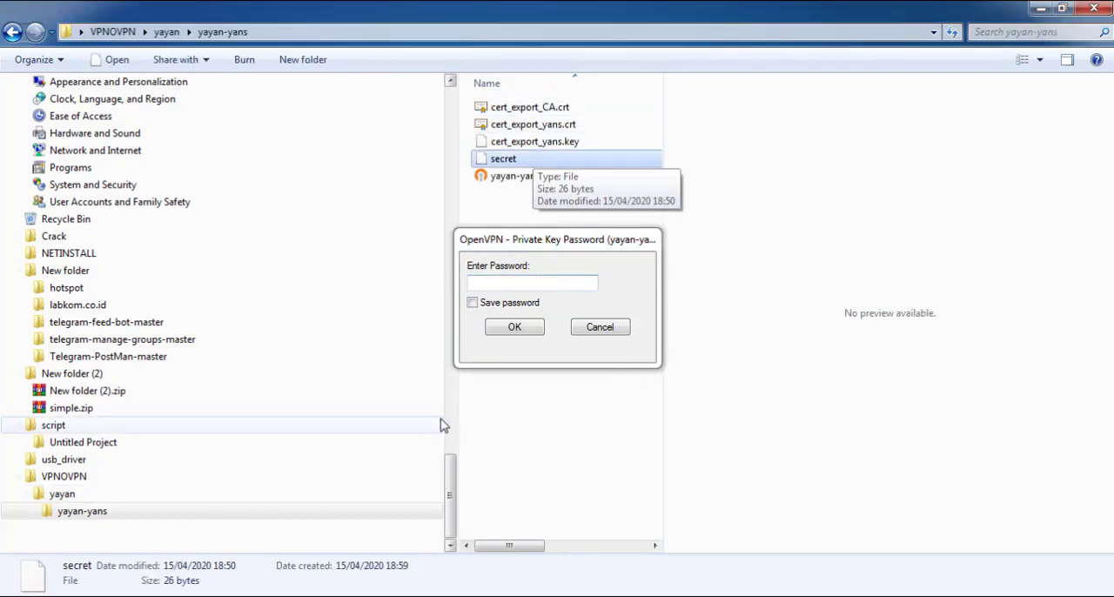
right_click(517, 159)
right_click(498, 142)
right_click(496, 174)
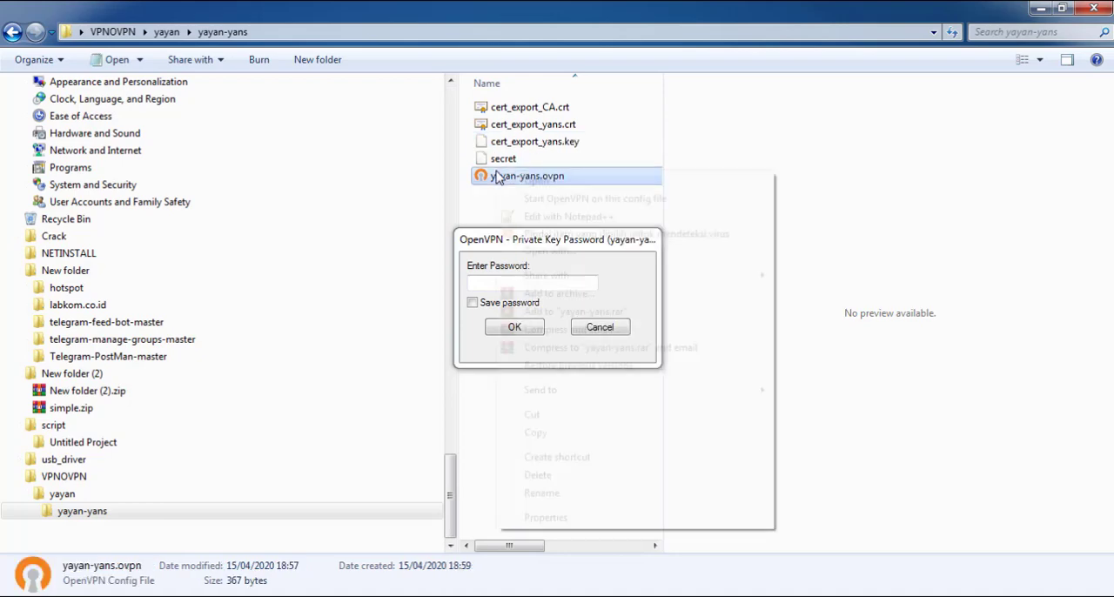
click(554, 223)
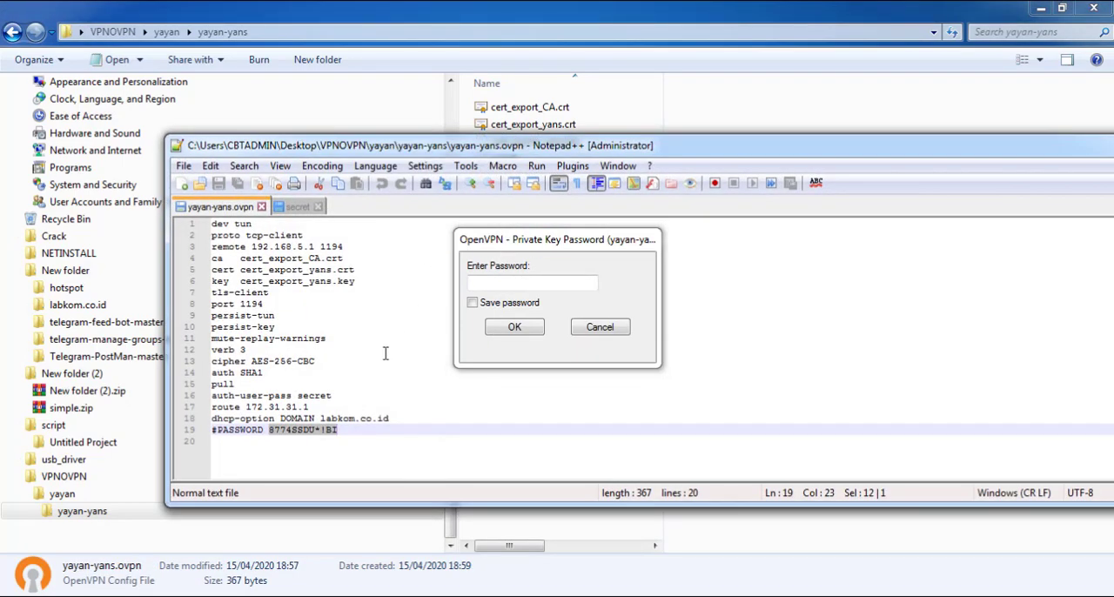
right_click(329, 432)
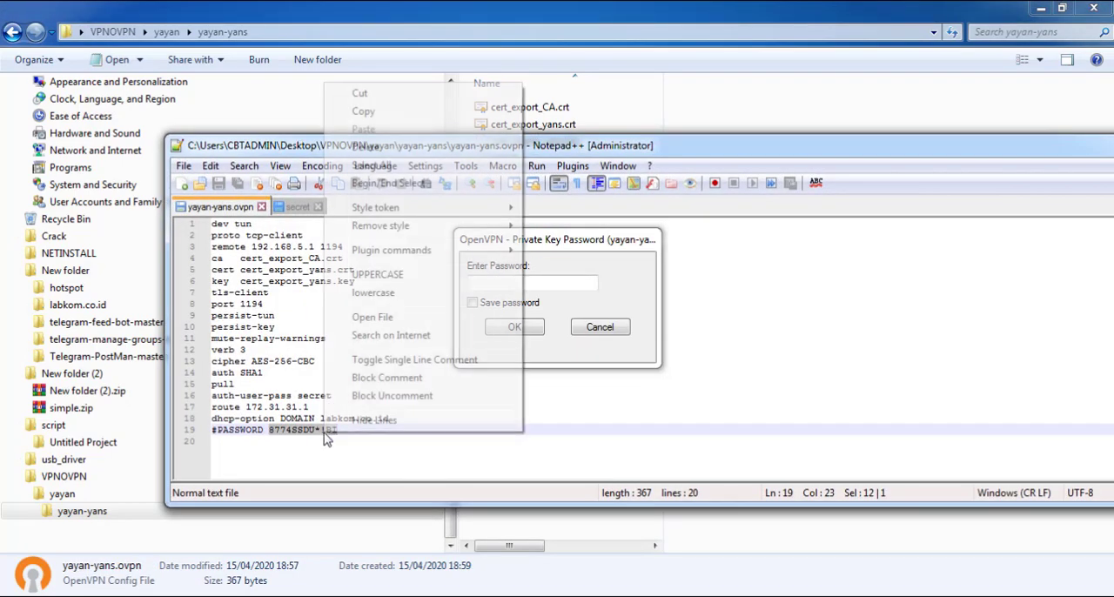
click(383, 111)
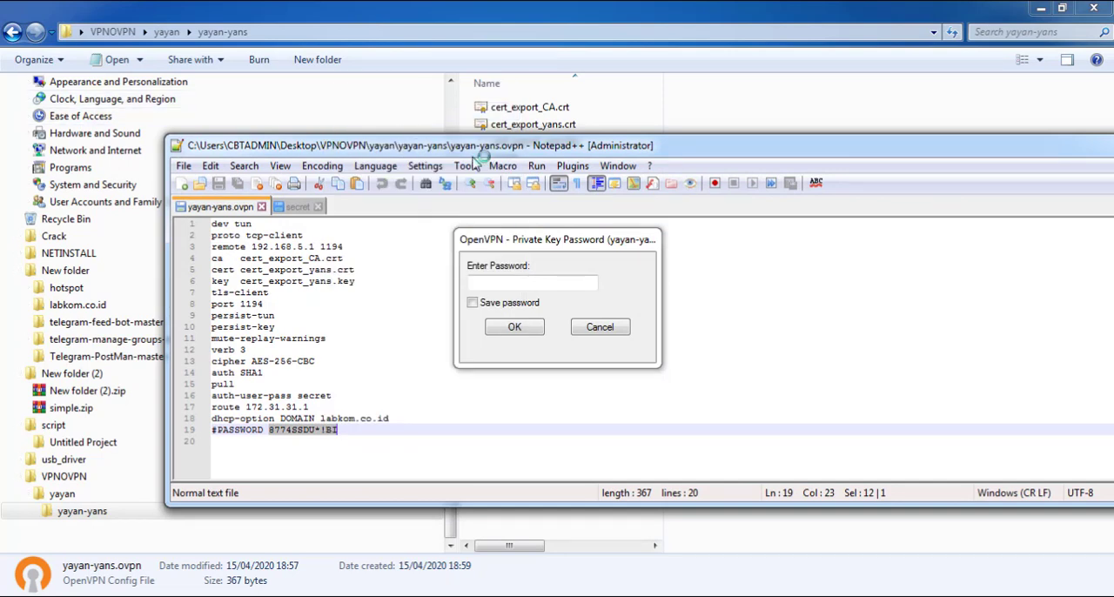
drag(1058, 142, 795, 159)
click(872, 161)
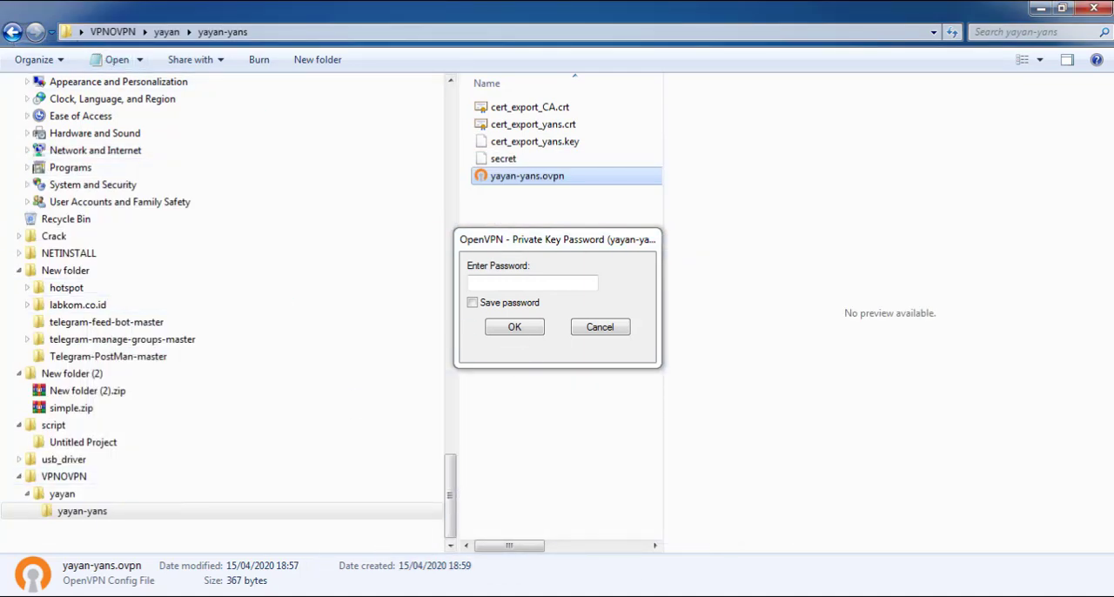
Return to the yayan folder and view 1_konfig-ovpn-server.txt with the private key password prompt moved clear of its text
click(12, 32)
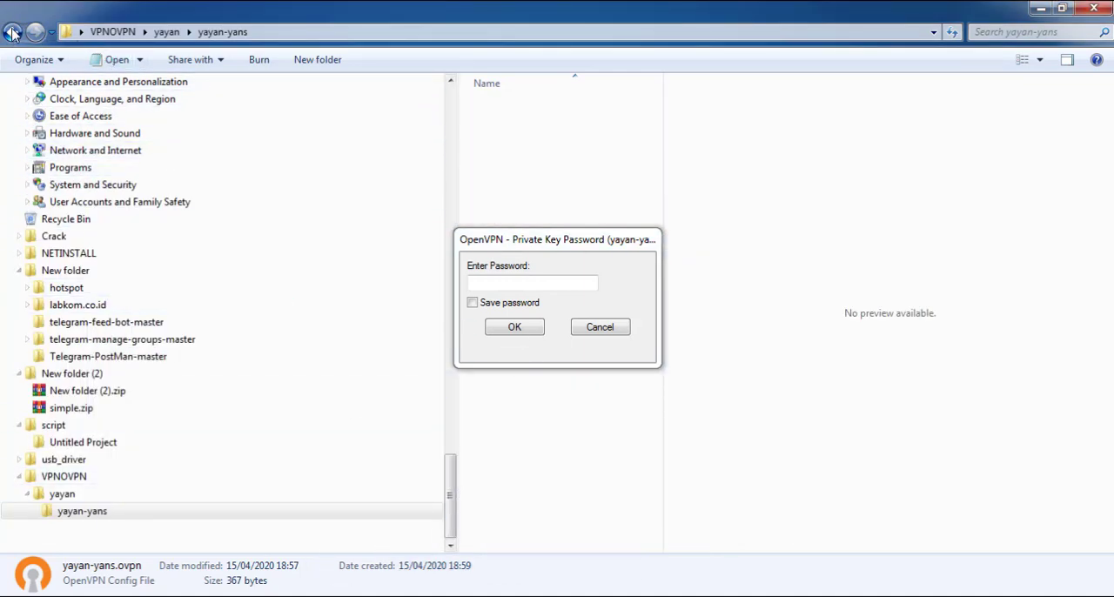
double_click(540, 124)
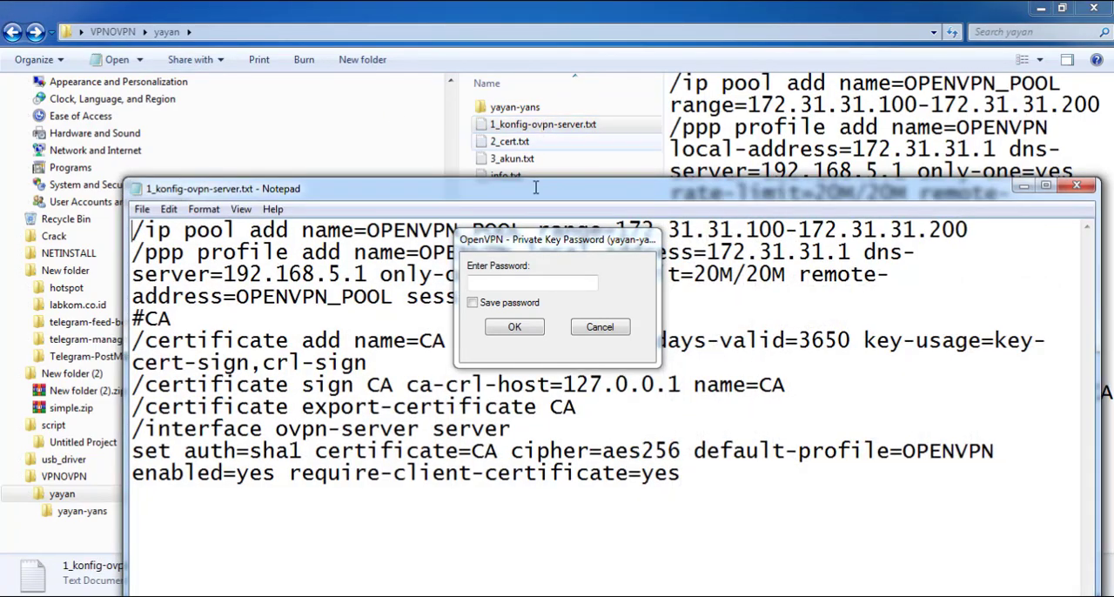
drag(537, 243, 754, 98)
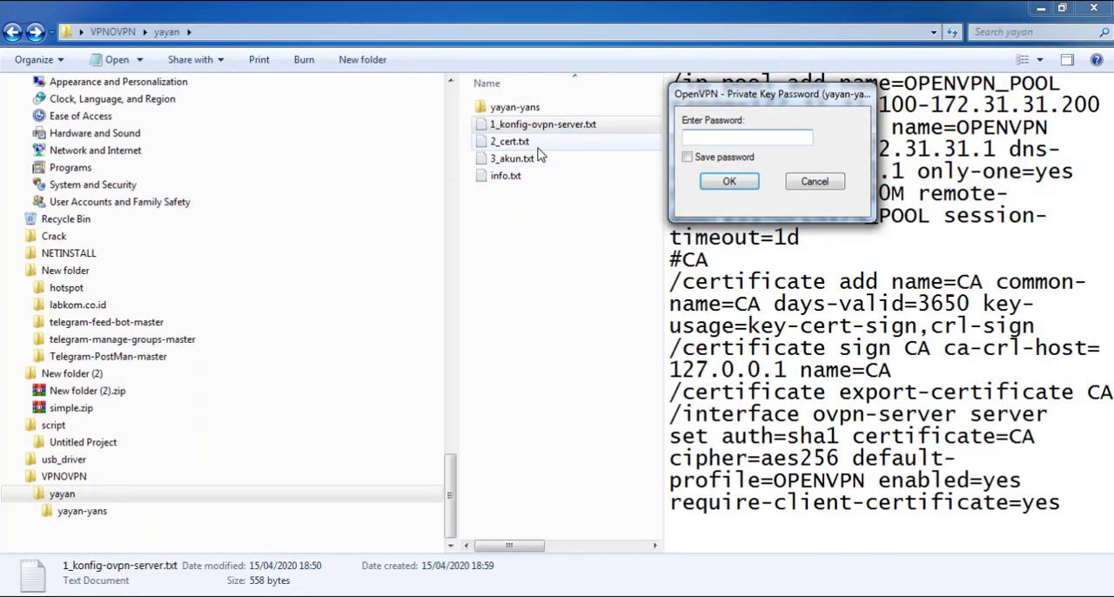
Open 2_cert.txt and copy the export passphrase from its certificate export command
double_click(538, 146)
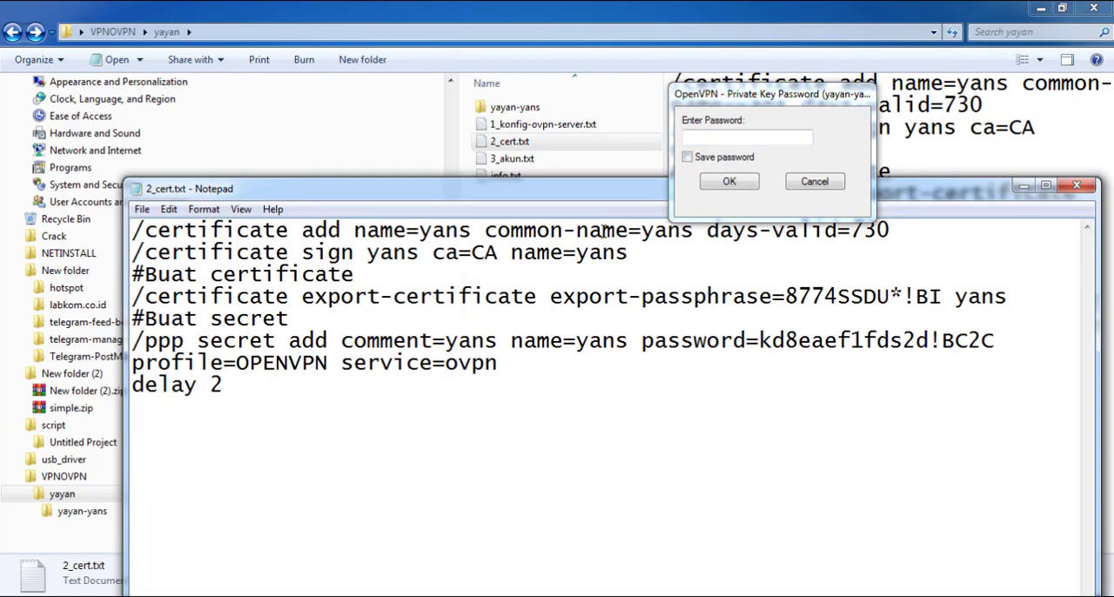
drag(623, 193, 635, 247)
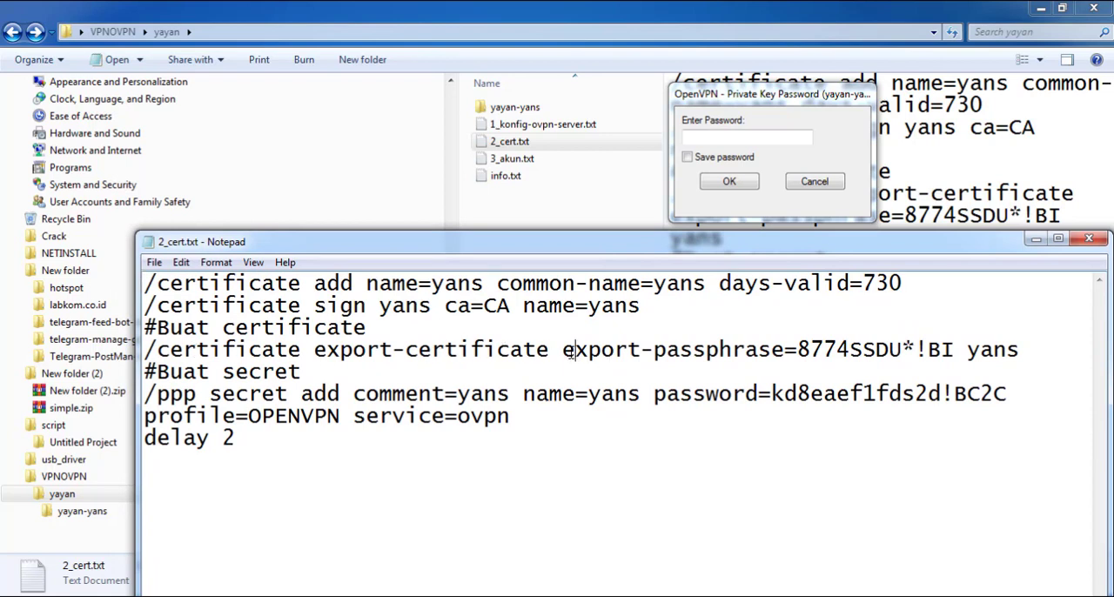
drag(797, 349, 957, 350)
right_click(955, 351)
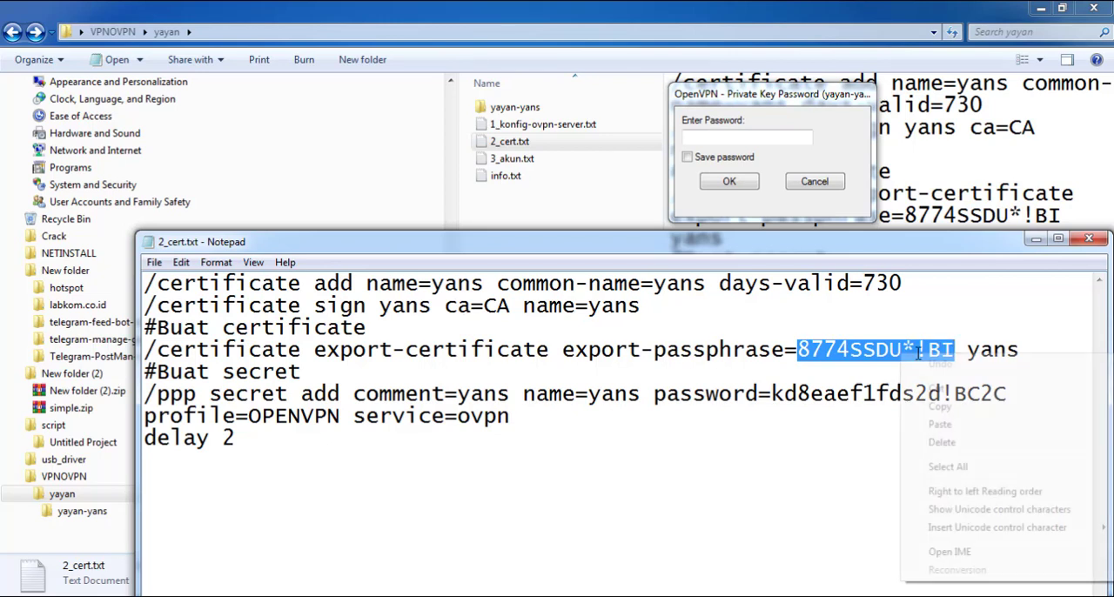
click(945, 409)
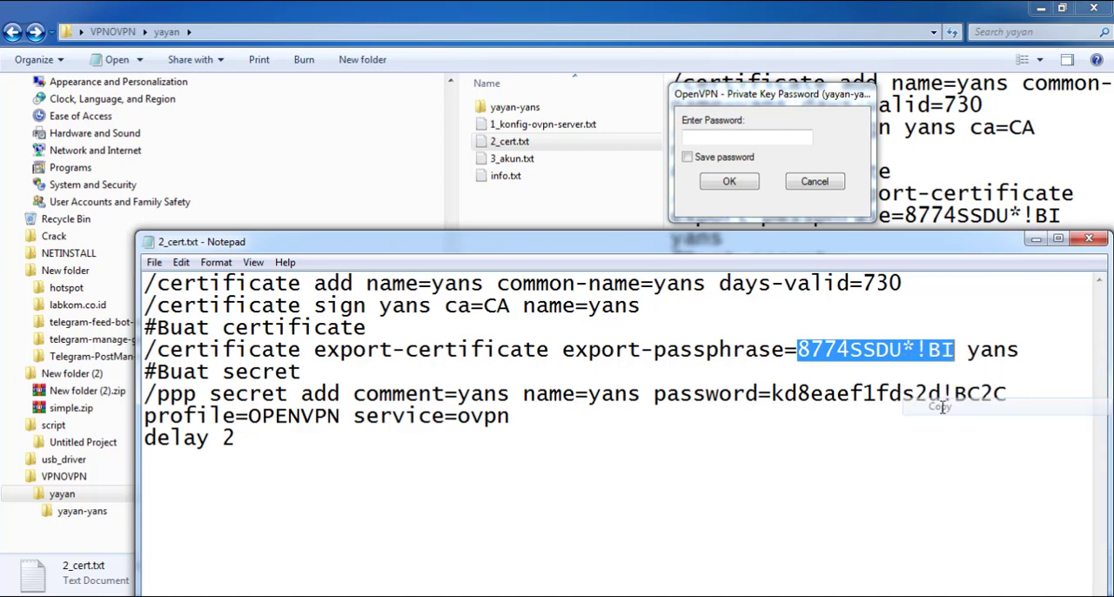
Enable saving the password, paste the copied passphrase as the private key password, and submit it to connect yayan-yans
click(729, 168)
click(727, 162)
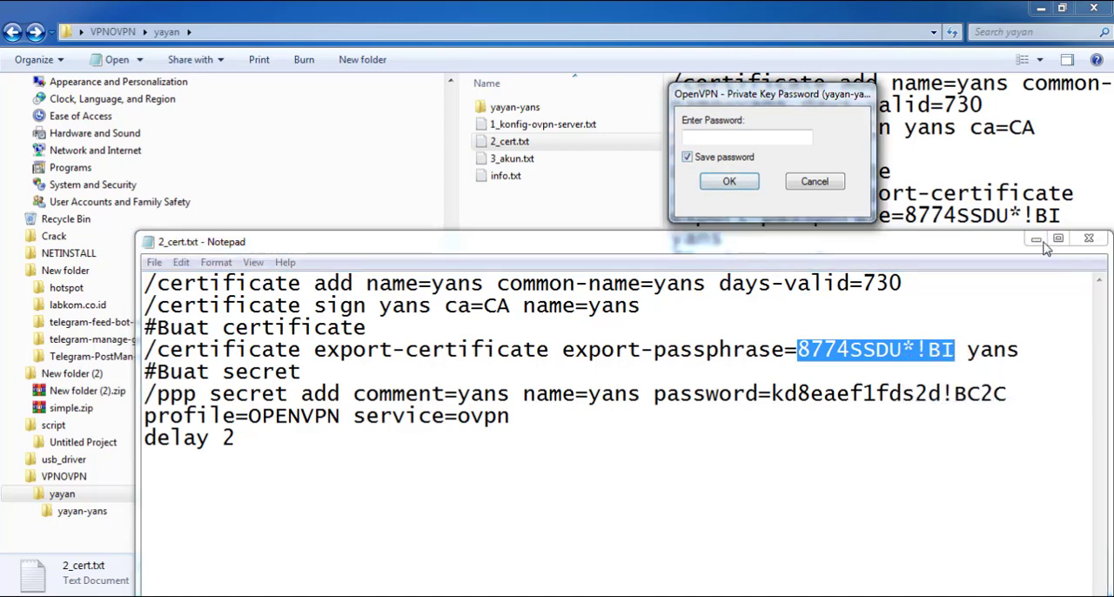
click(1035, 238)
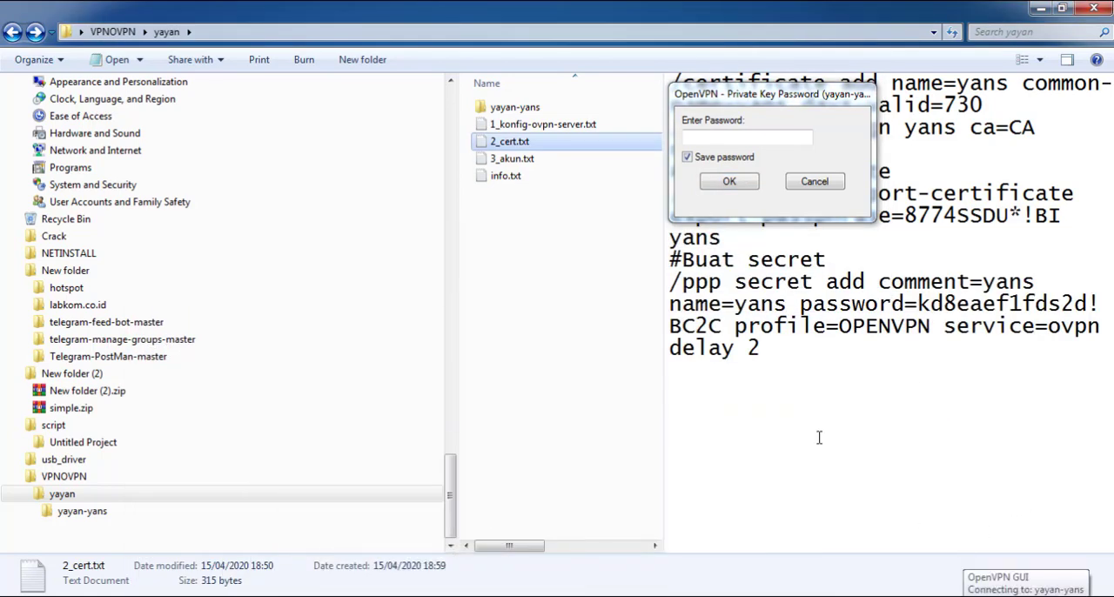
click(713, 135)
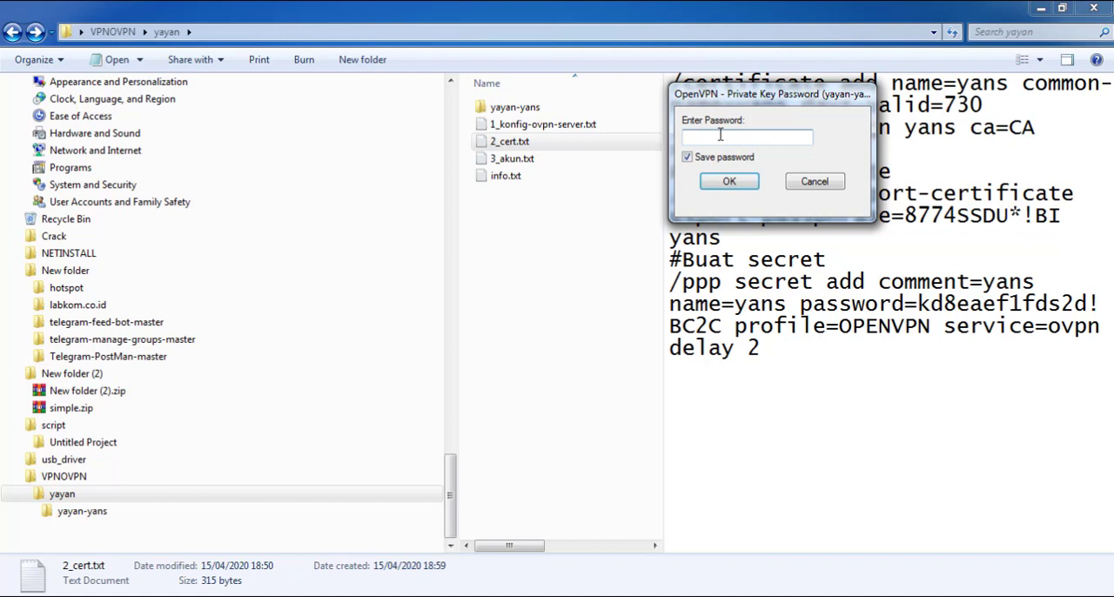
drag(749, 97, 549, 184)
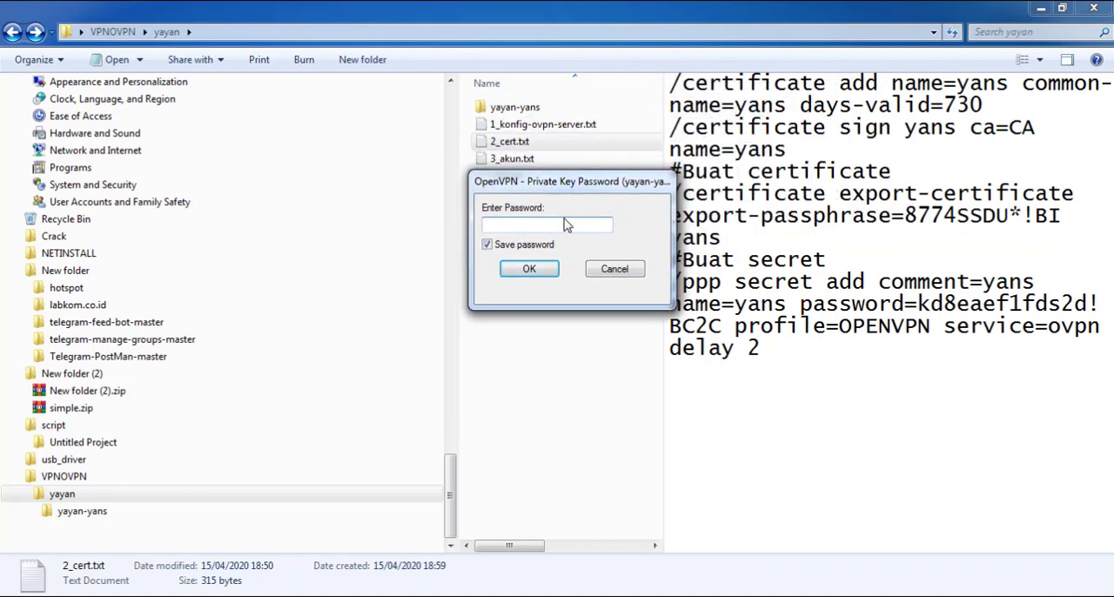
right_click(564, 227)
click(625, 297)
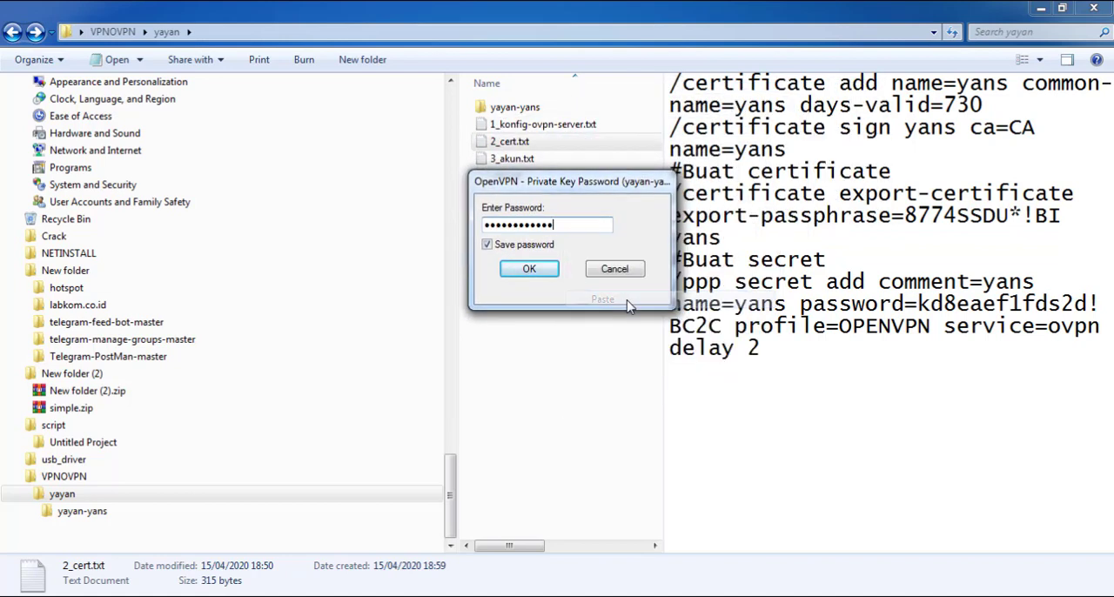
click(529, 269)
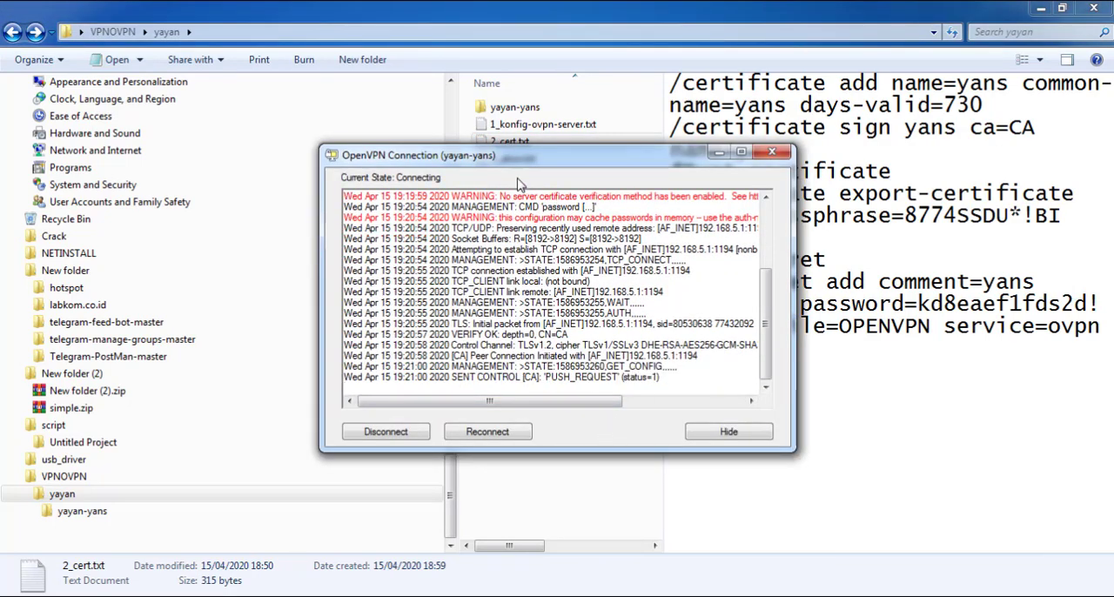
drag(506, 161, 590, 152)
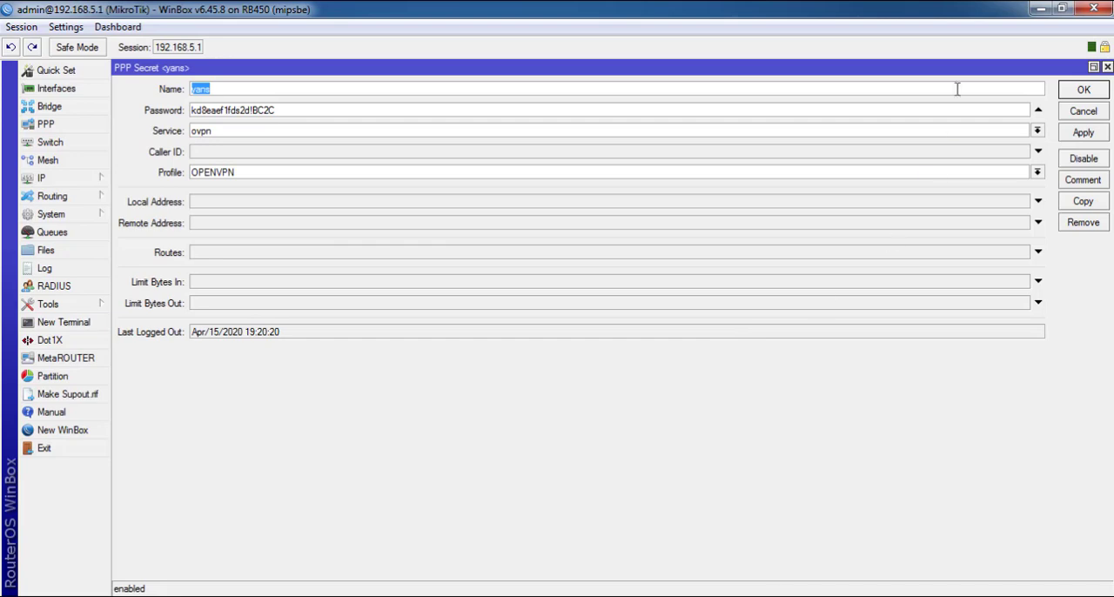
Shrink and reposition the WinBox window over the desktop and close the client's PPP secret without changes
click(1061, 8)
drag(674, 15, 1113, 261)
click(1076, 118)
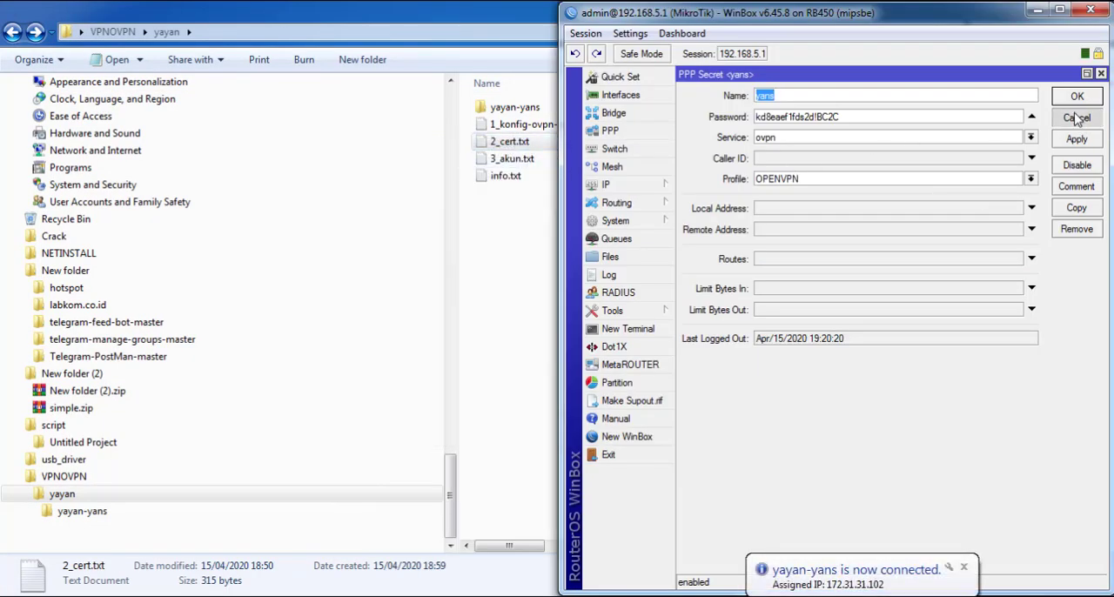
drag(726, 24, 496, 22)
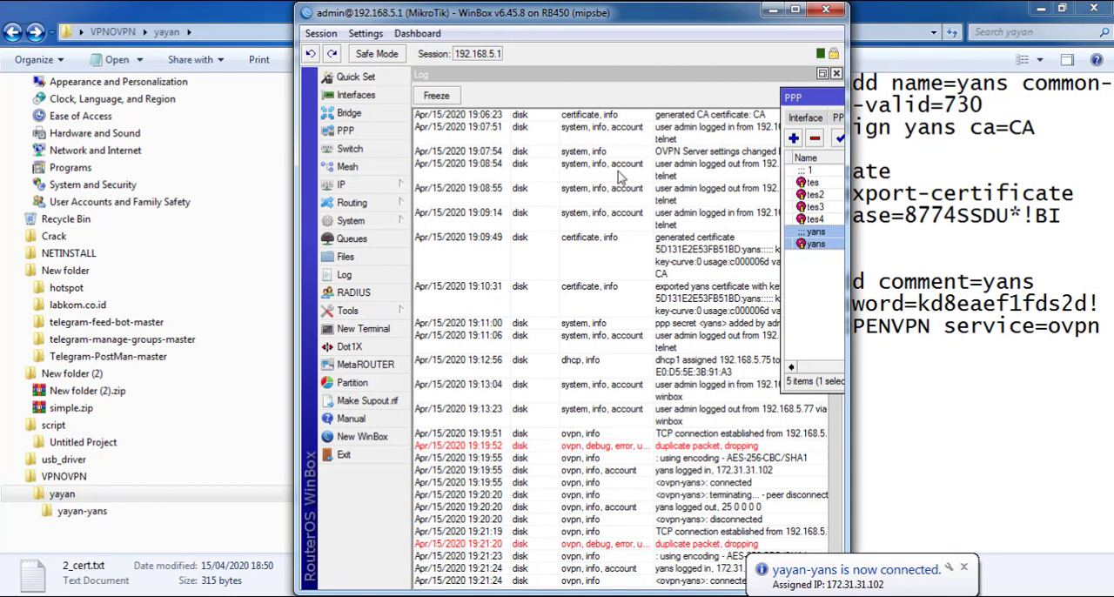
Open the details of the client's active PPP connection and examine its assigned address and encoding
click(353, 135)
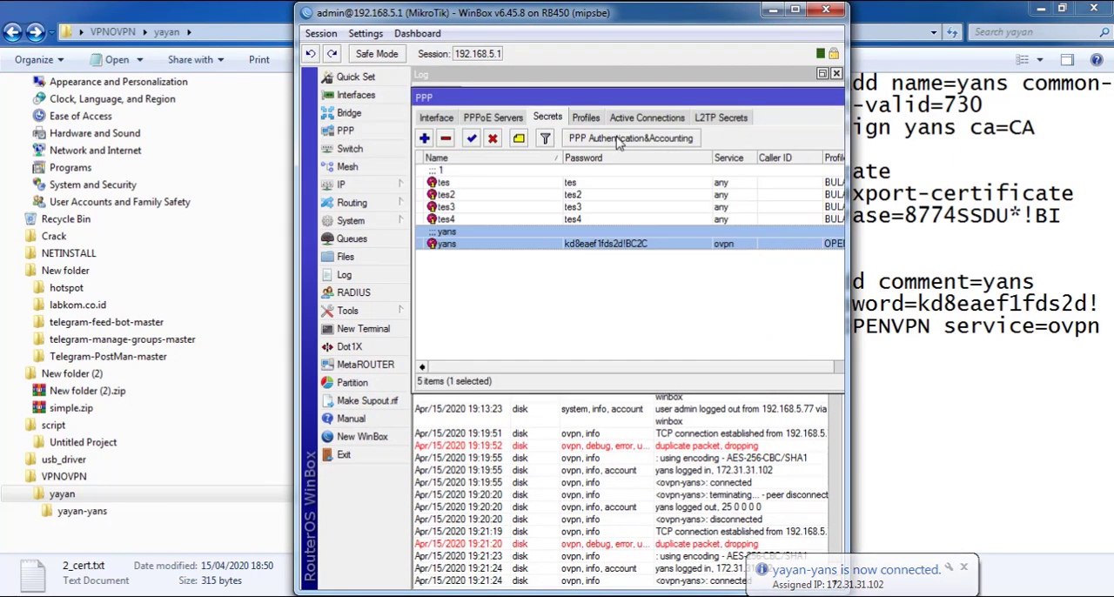
click(644, 118)
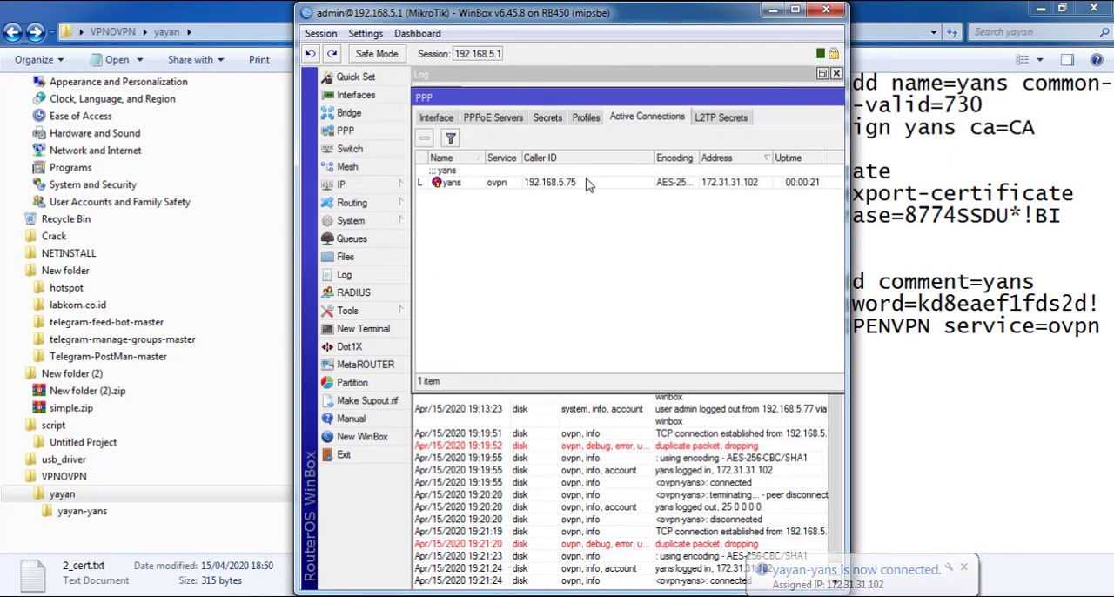
double_click(655, 181)
drag(716, 212, 640, 201)
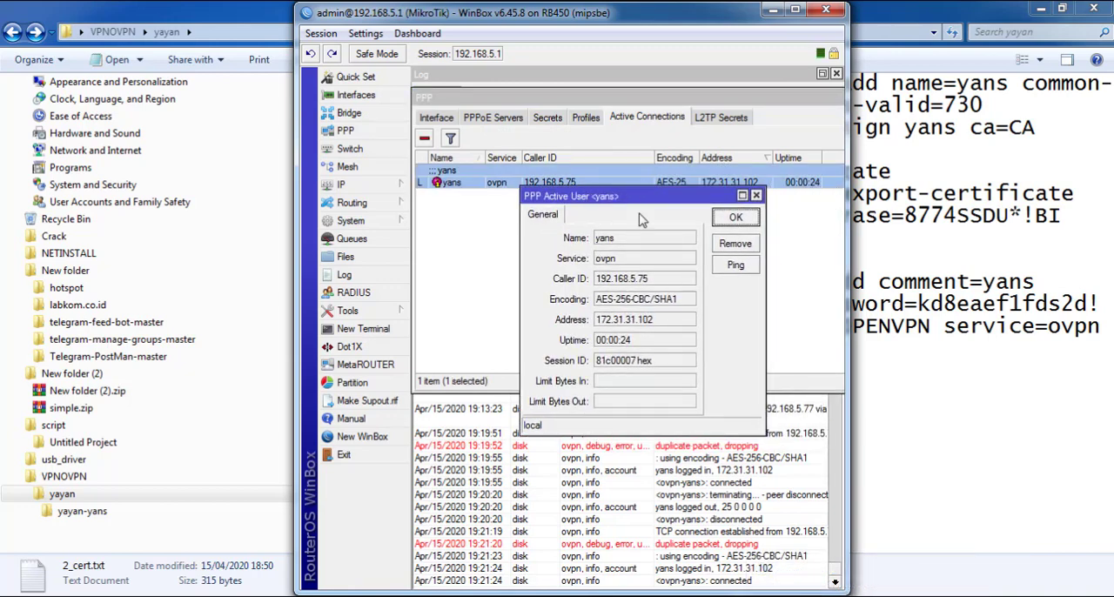
drag(654, 328, 609, 335)
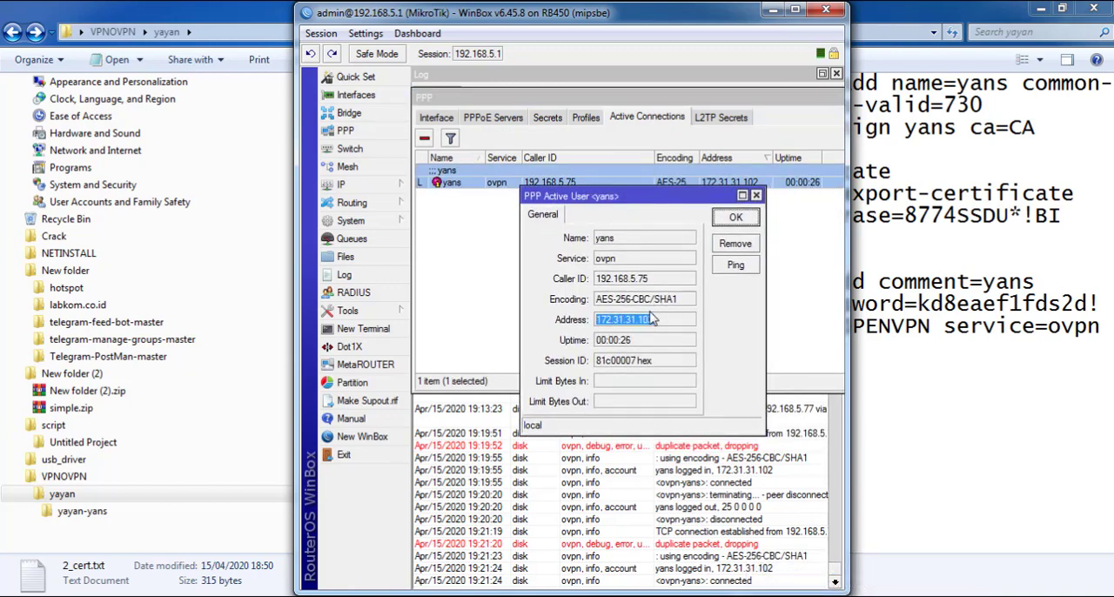
drag(683, 300, 635, 298)
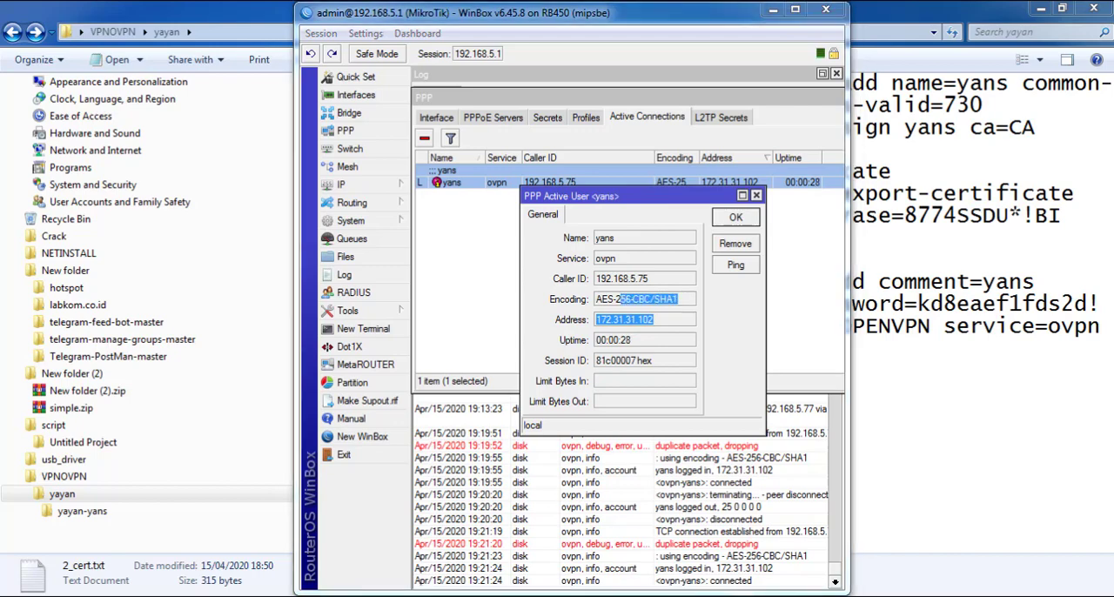
Place the OpenVPN connection log and the WinBox window side by side to compare both ends of the connection
drag(522, 145, 894, 125)
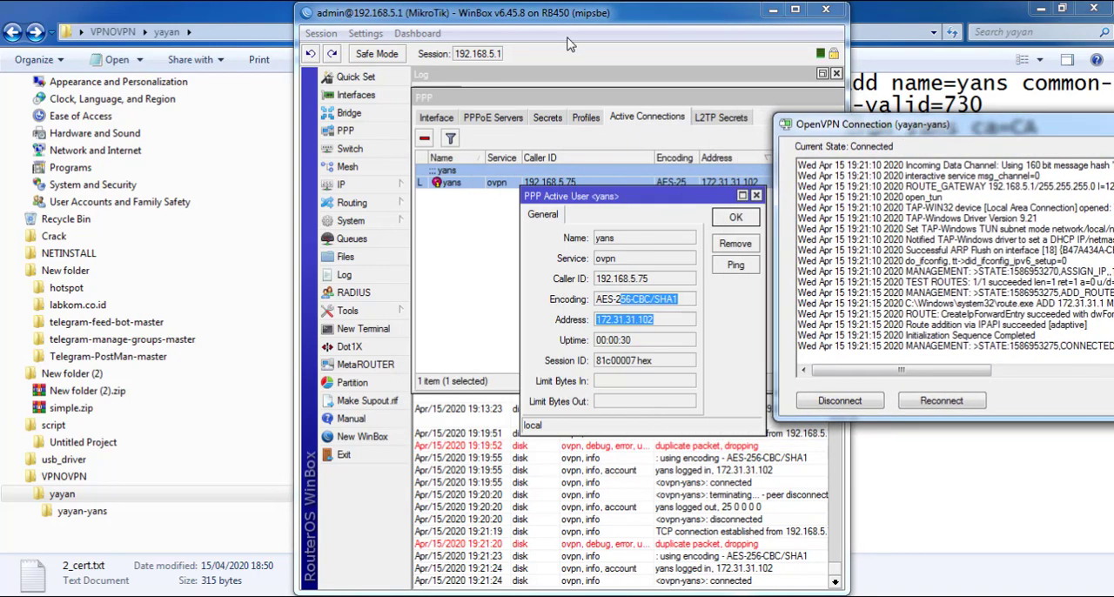
drag(562, 14, 388, 11)
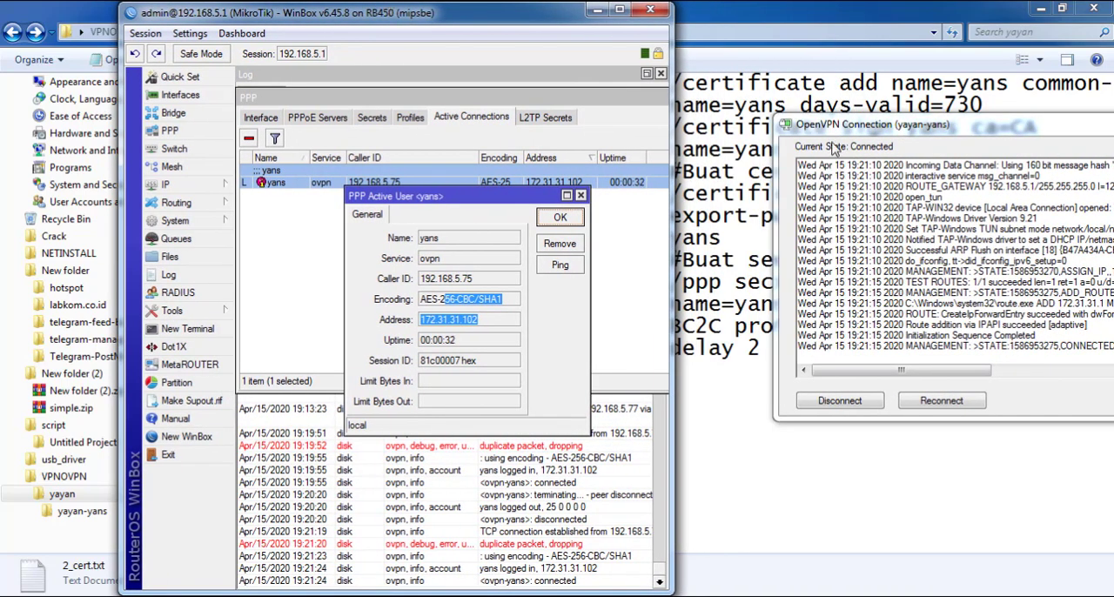
Close the active PPP connection's details in WinBox and disconnect the yayan-yans OpenVPN connection
drag(829, 122, 694, 94)
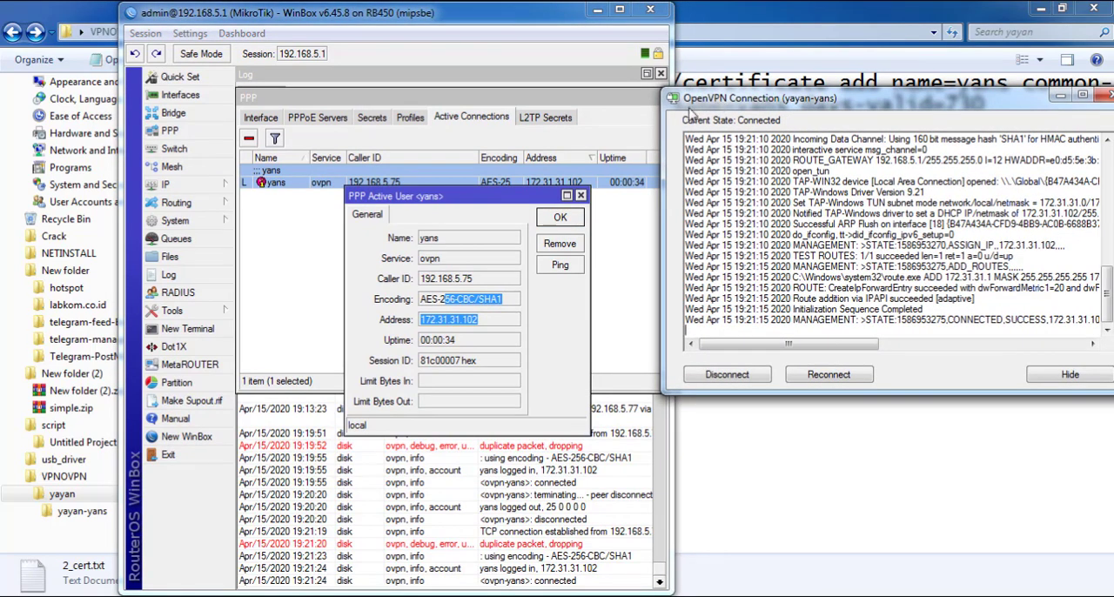
drag(470, 23, 422, 21)
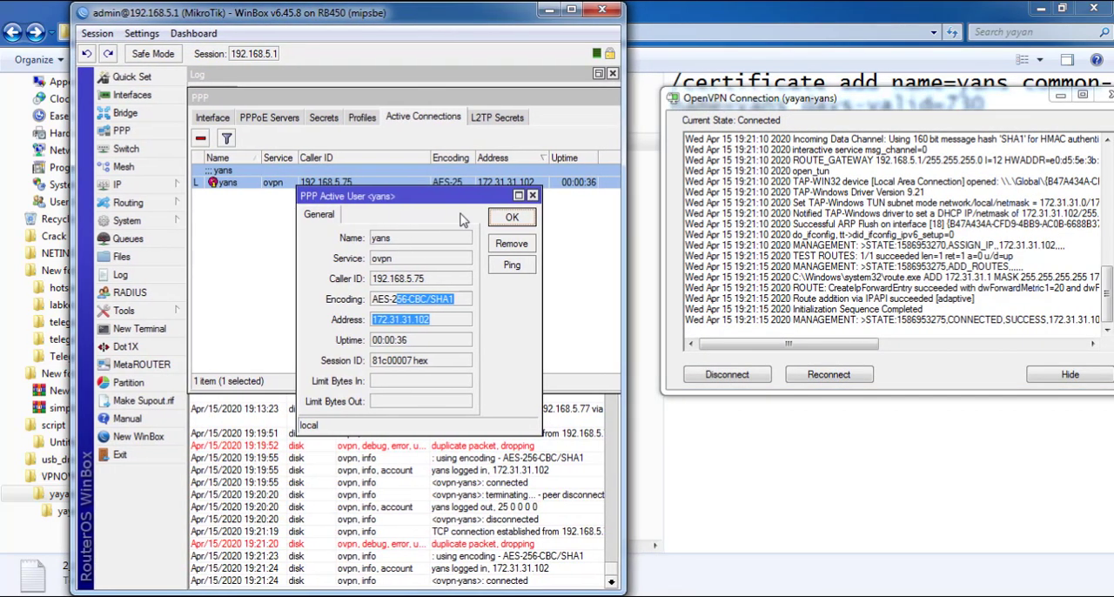
drag(430, 197, 519, 184)
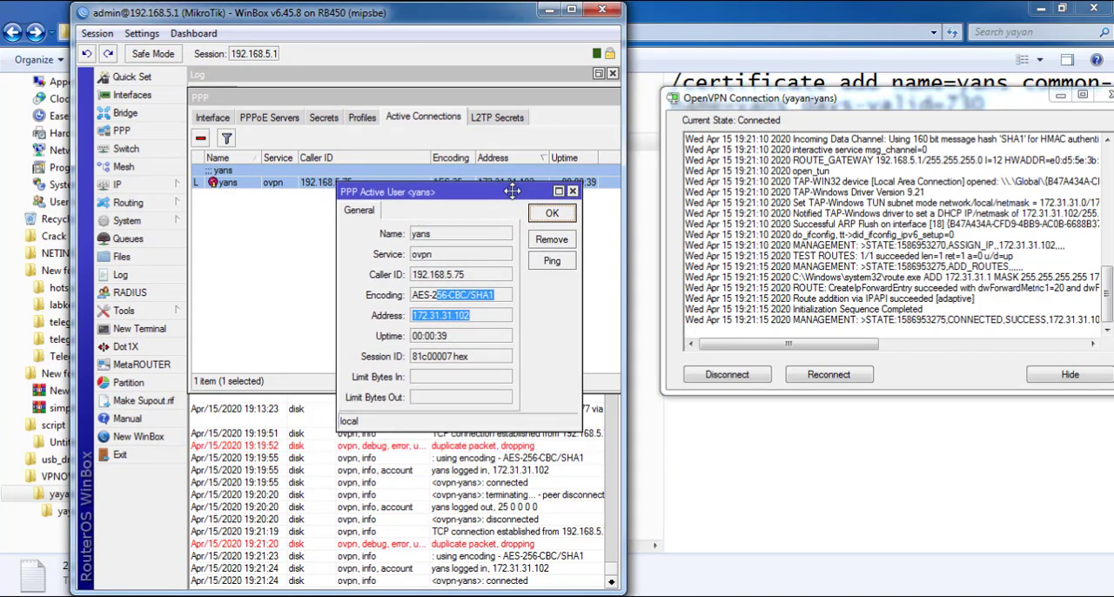
click(553, 215)
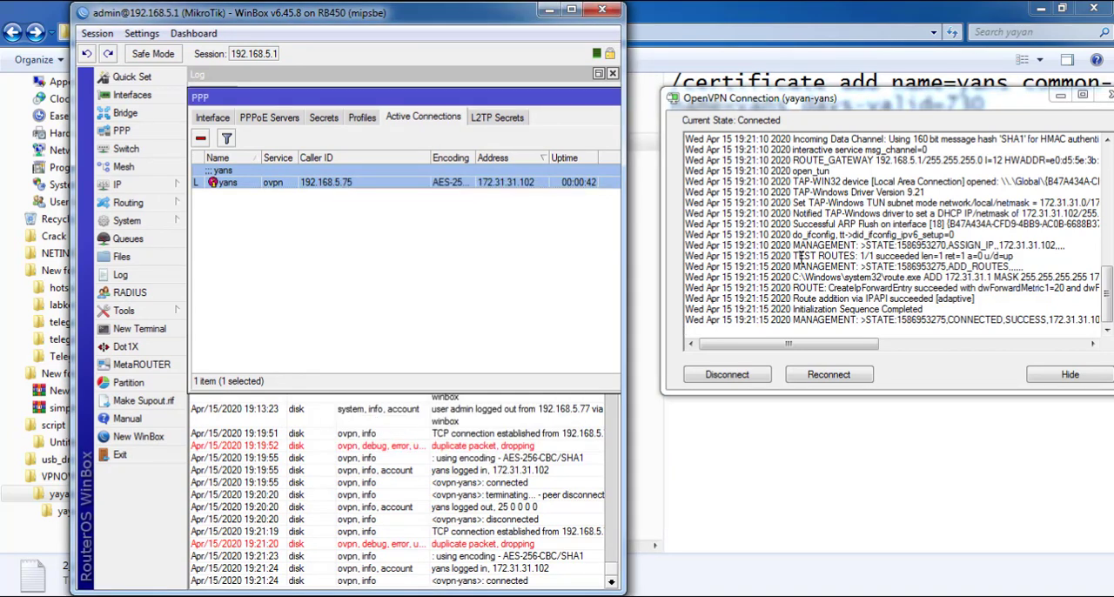
click(746, 374)
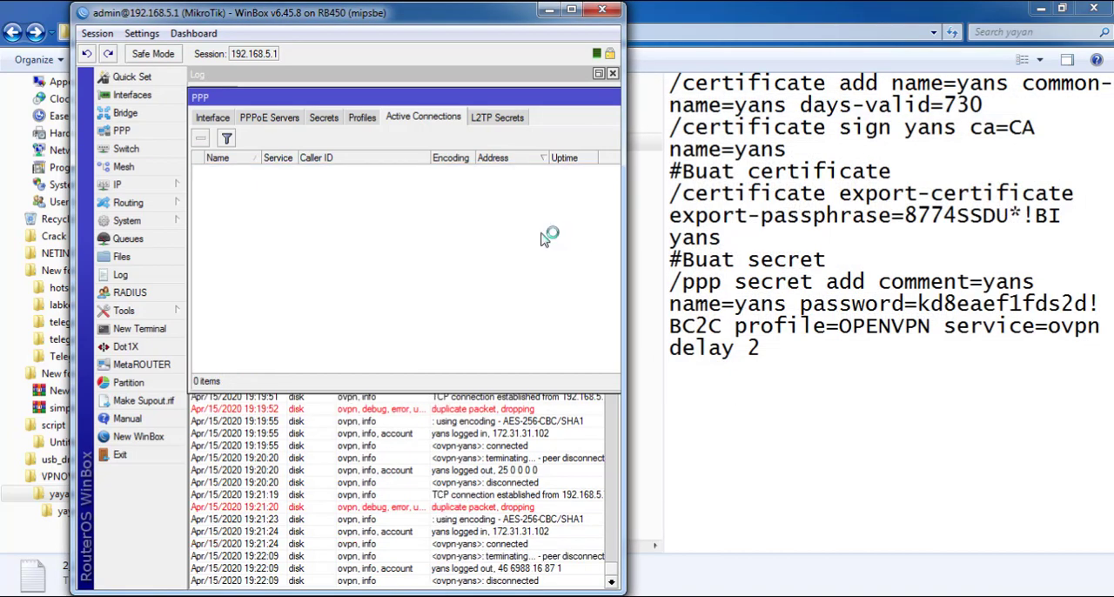
Clear the log and file list windows from the WinBox workspace and reopen the PPP active connections list
drag(581, 106, 447, 116)
click(460, 121)
click(121, 256)
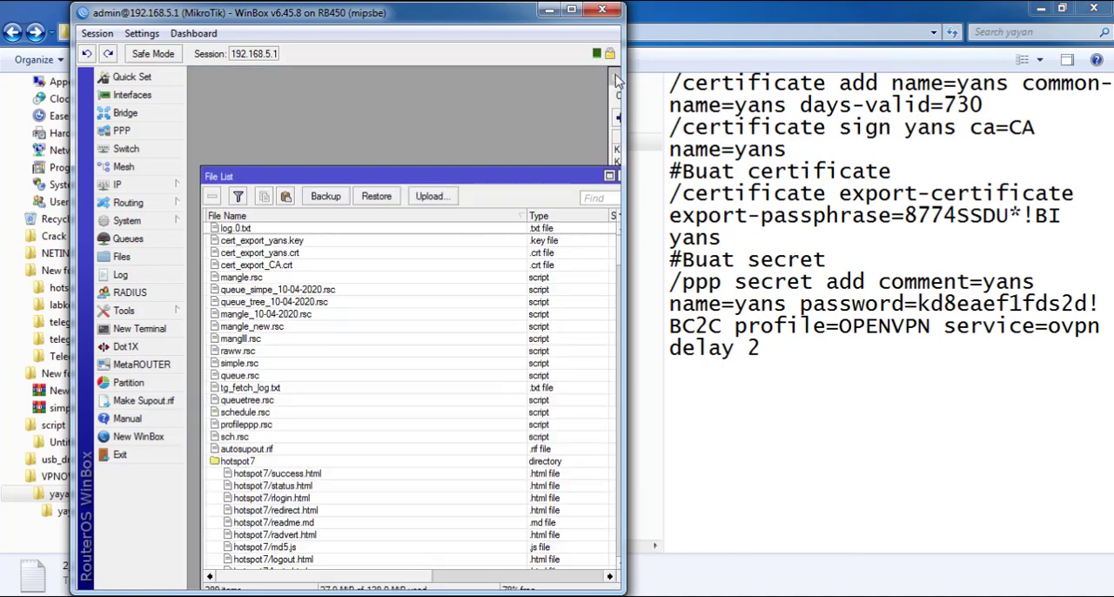
drag(551, 169, 533, 168)
click(606, 172)
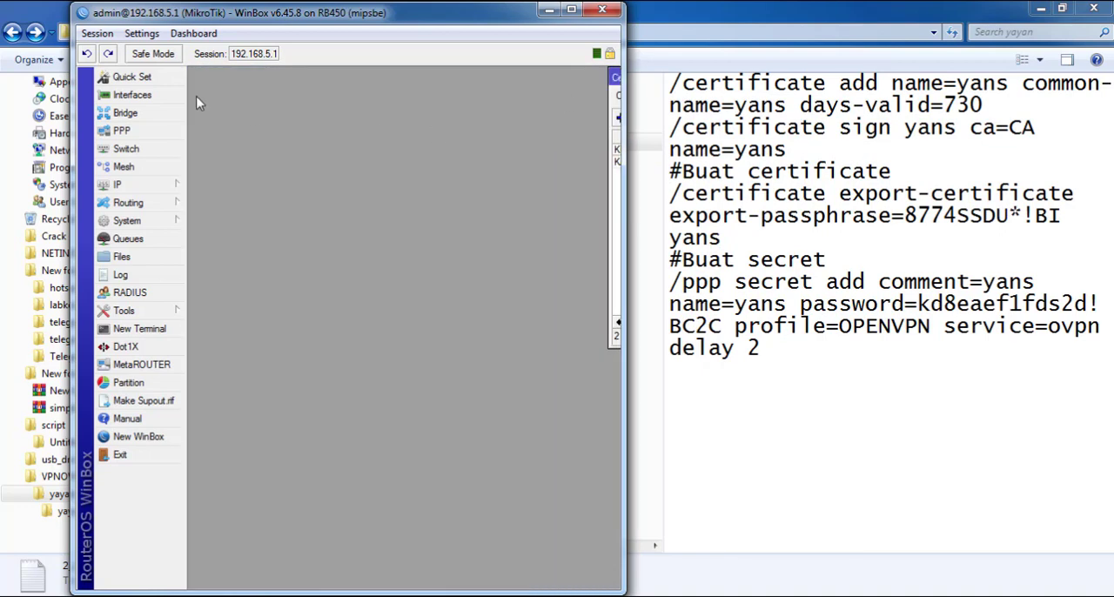
click(121, 131)
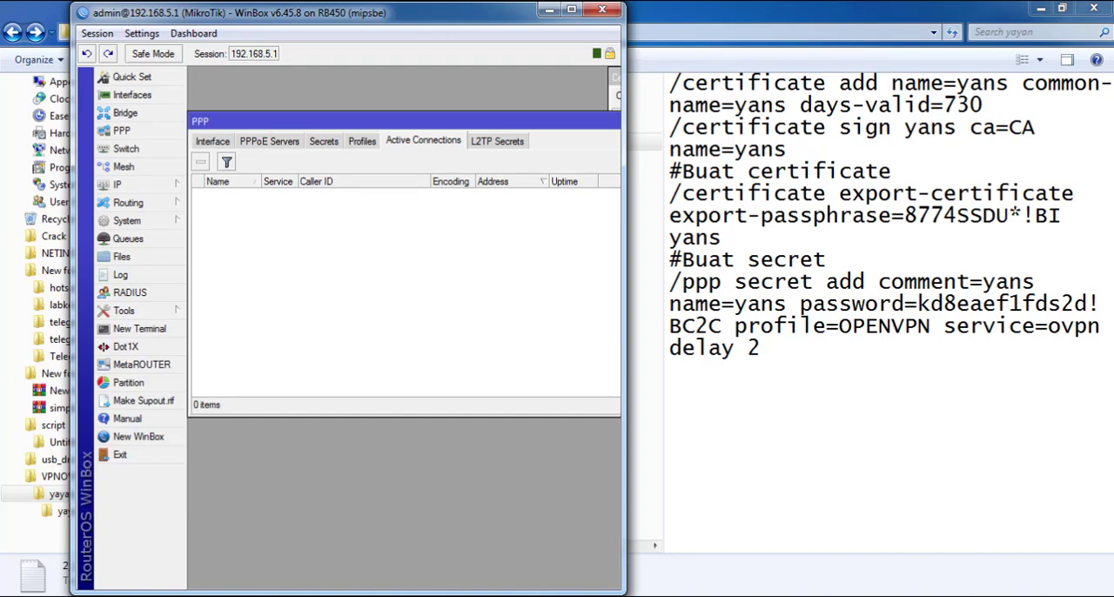
Reconnect the yayan-yans OpenVPN profile, keeping its log beside WinBox so the PPP active connections stay visible
right_click(795, 596)
click(809, 423)
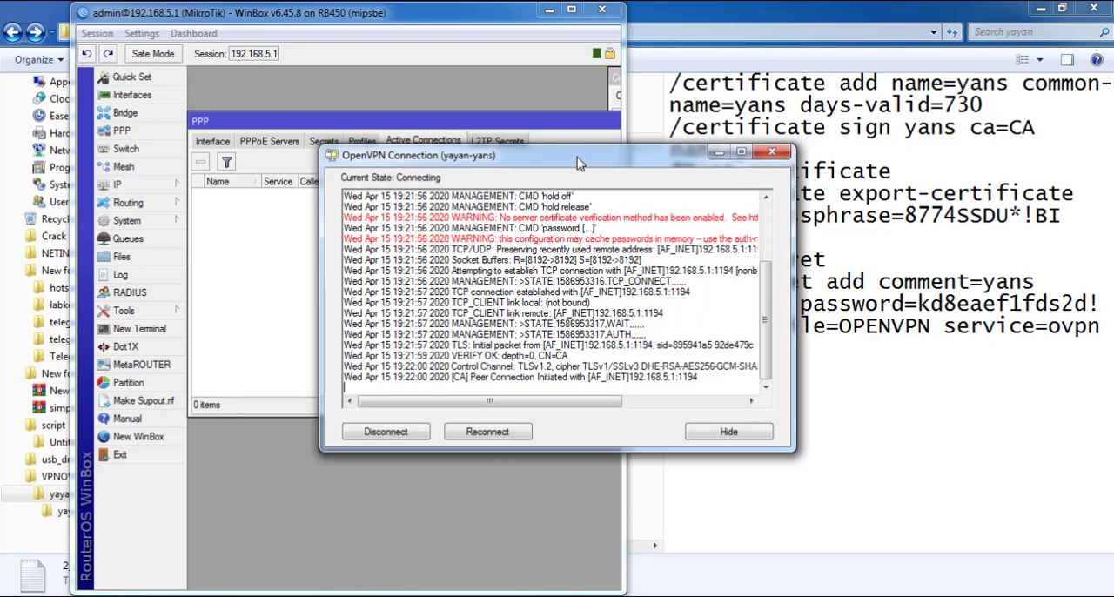
drag(627, 161, 931, 155)
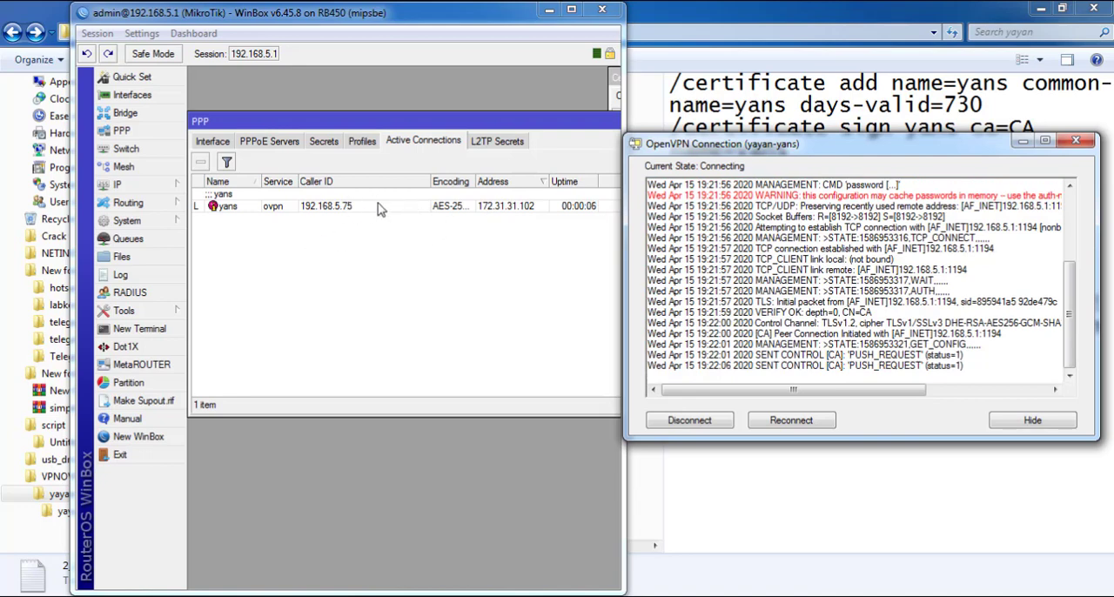
drag(770, 143, 799, 134)
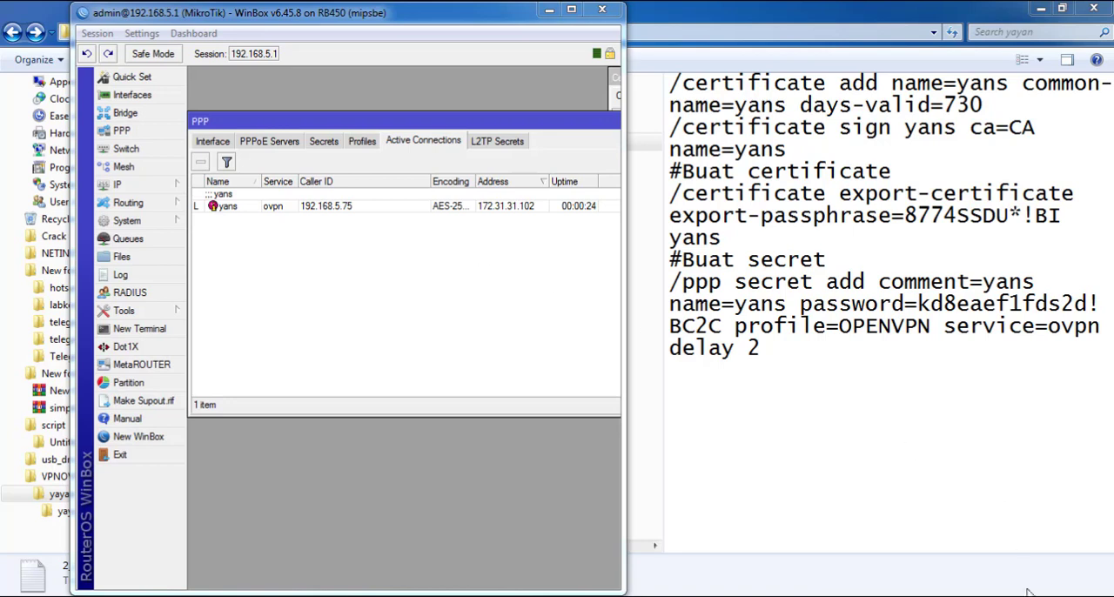
Open the router's certificate list and place it below the active PPP connection to view both together
mouse_move(1030, 596)
click(165, 229)
click(233, 190)
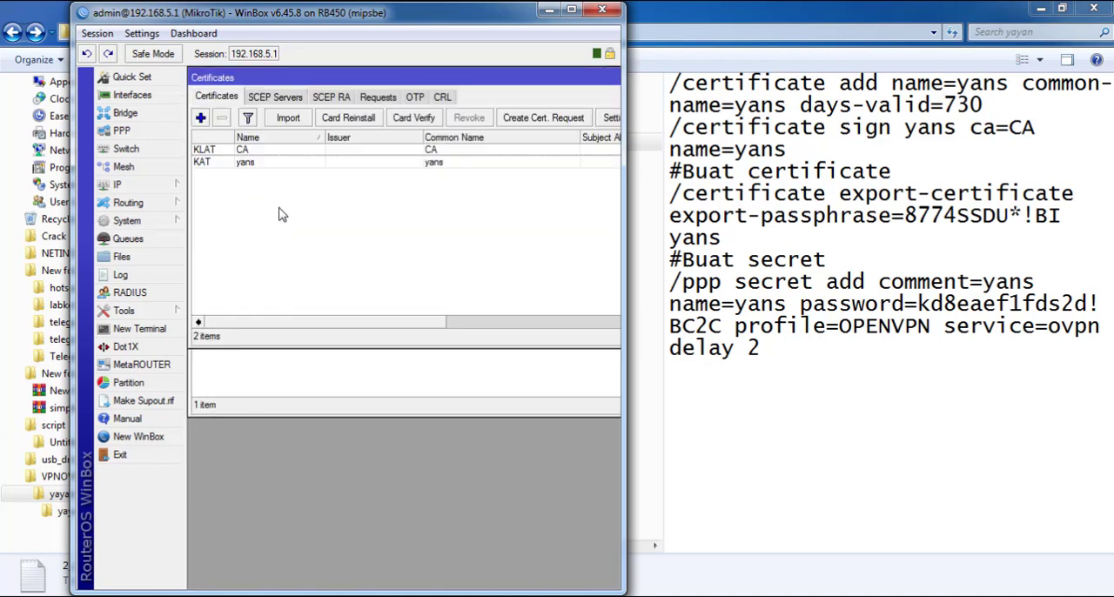
drag(599, 77, 602, 223)
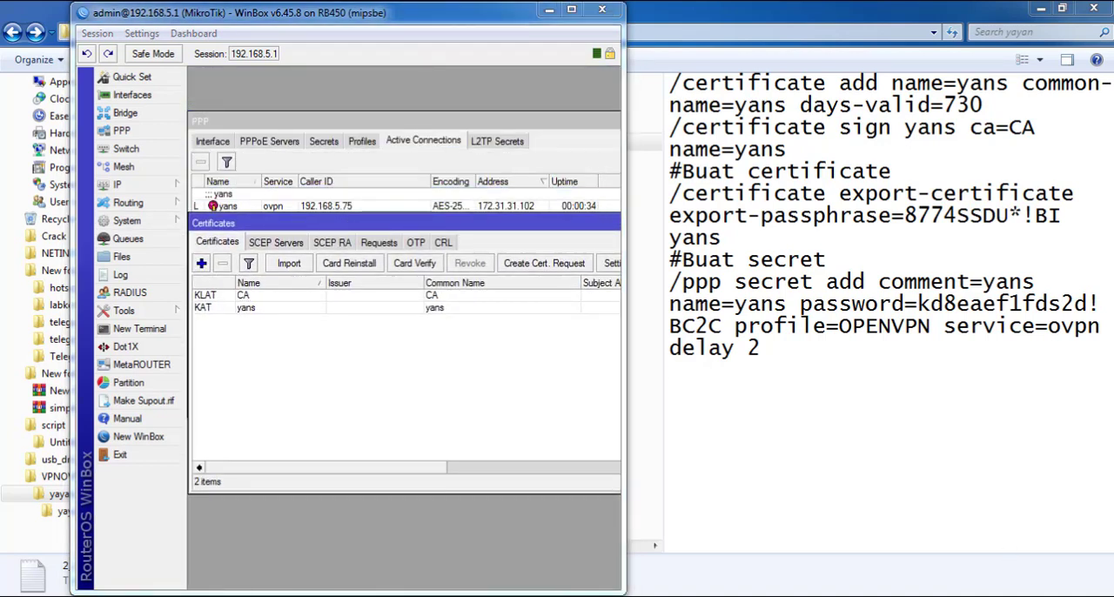
Check the computer's current network connections and the commands available for the running OpenVPN client
click(993, 596)
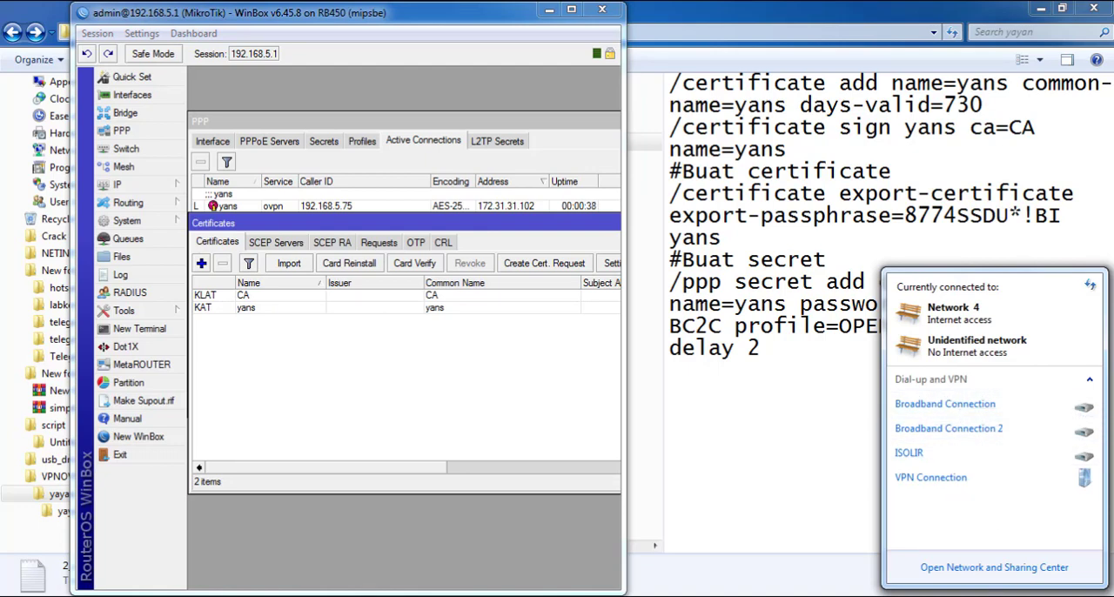
click(811, 504)
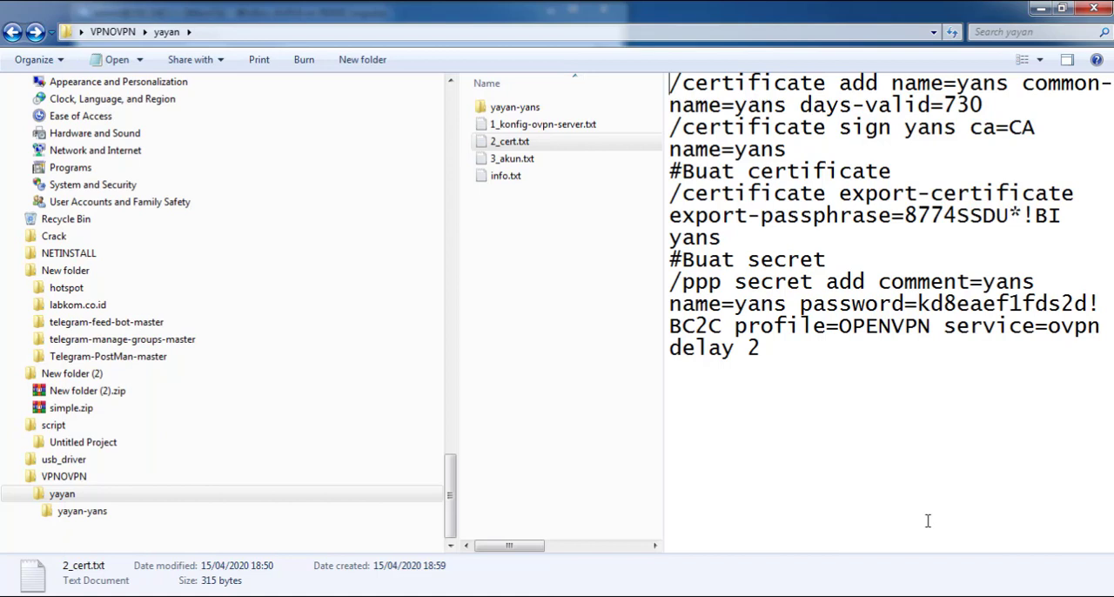
click(1022, 595)
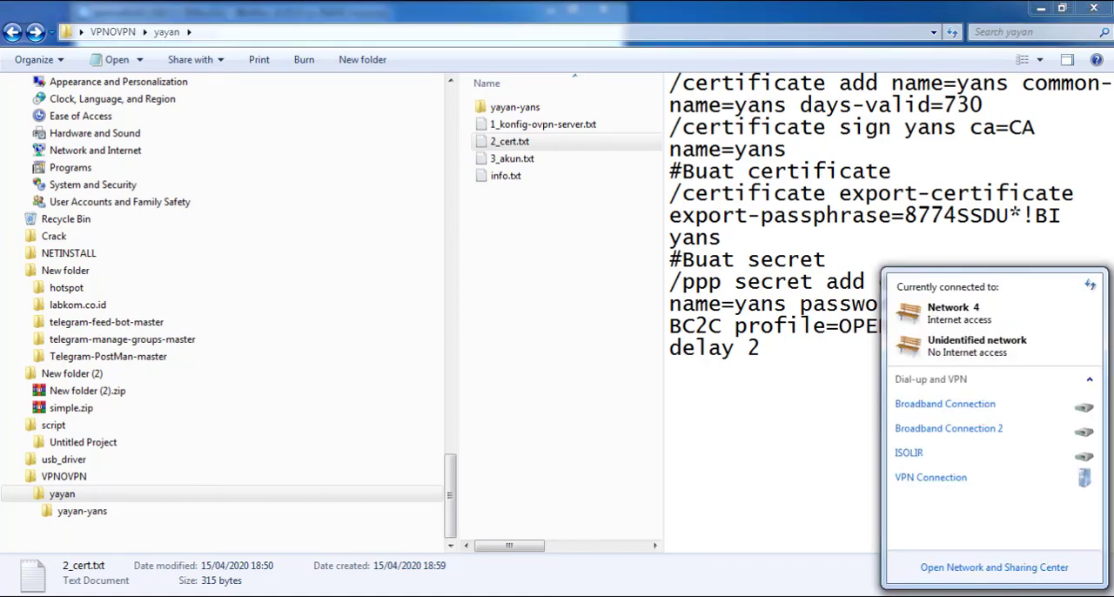
right_click(967, 595)
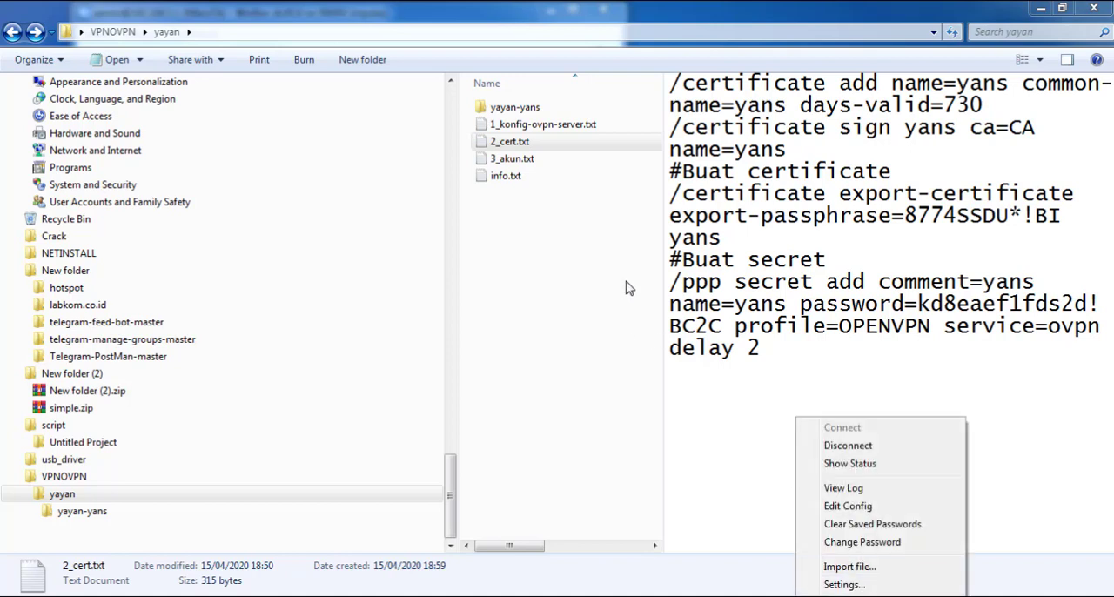
Open yayan-yans.ovpn from the yayan-yans folder in Notepad++, examine the client configuration, and close the editor
double_click(533, 109)
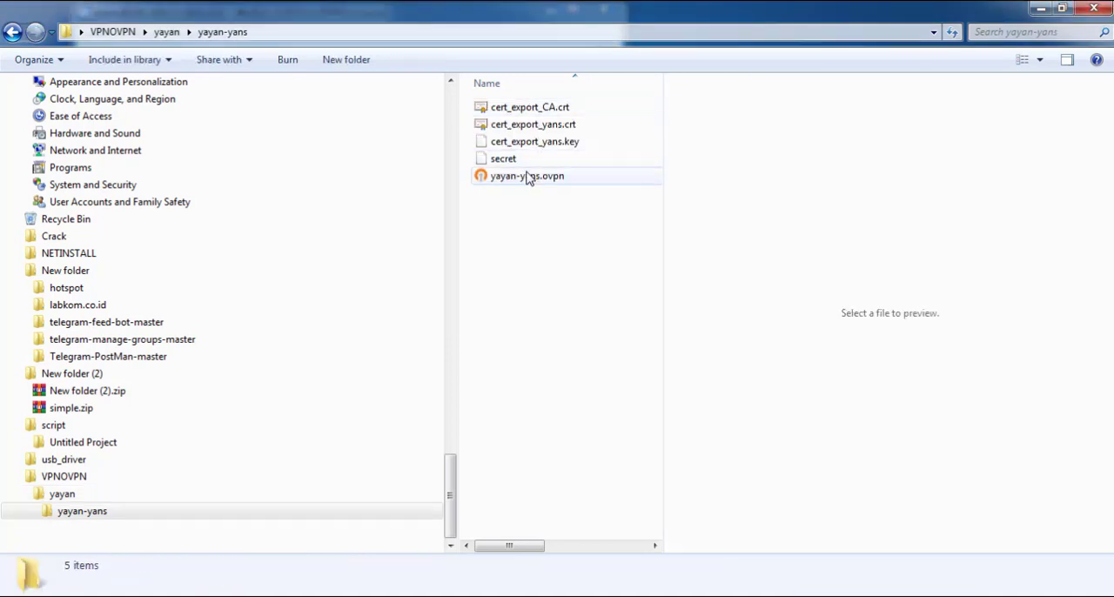
click(527, 176)
right_click(541, 174)
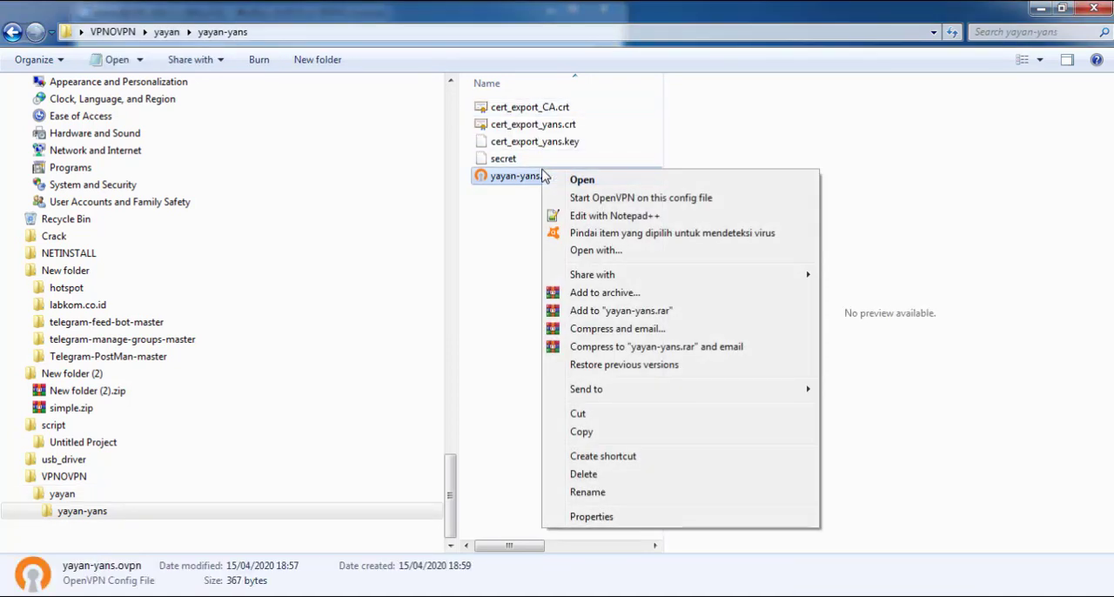
click(574, 216)
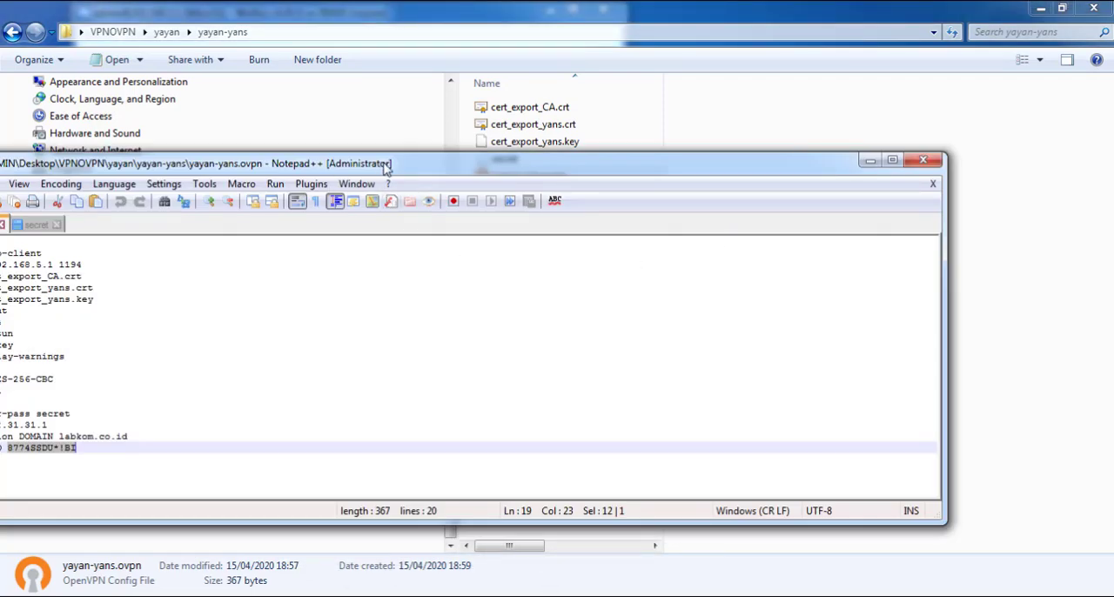
drag(385, 155, 579, 68)
right_click(580, 82)
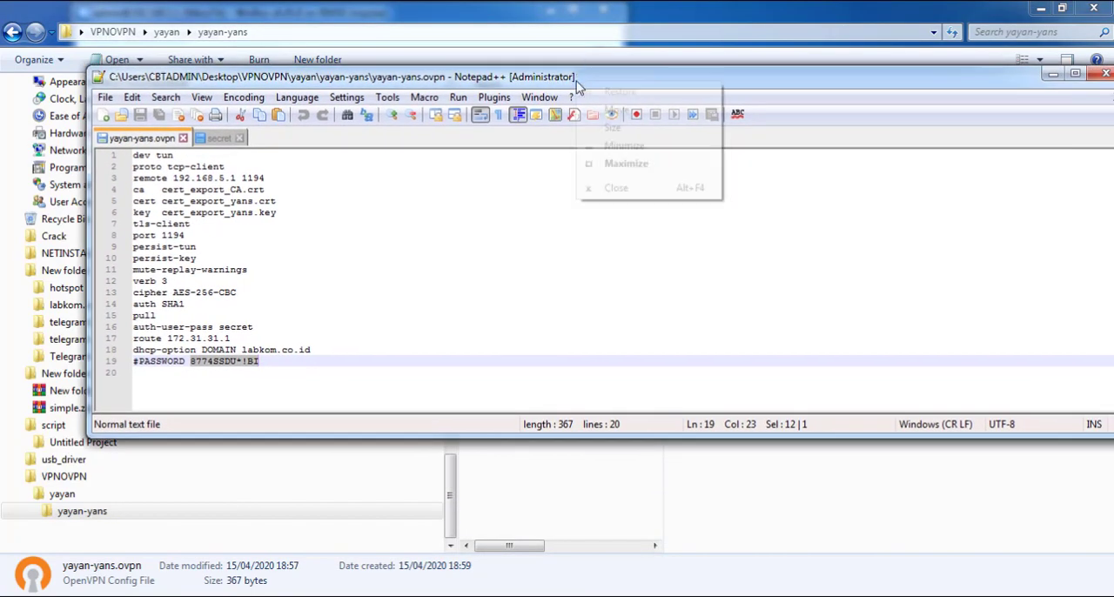
click(643, 187)
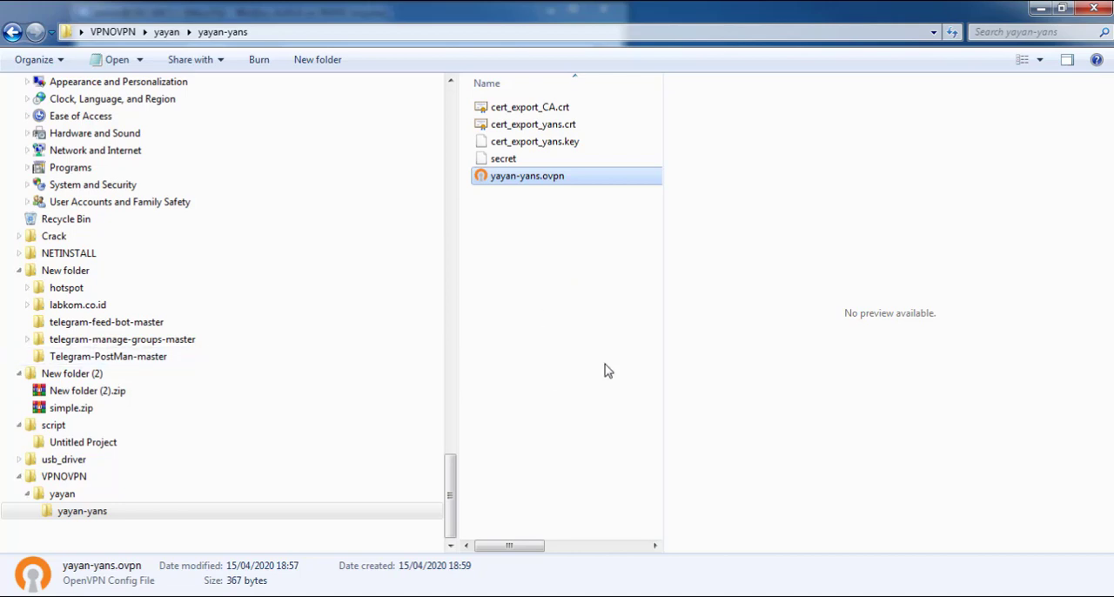
Leave the yayan-yans folder and open the VPNOVPN folder from the Desktop
key(BackSpace)
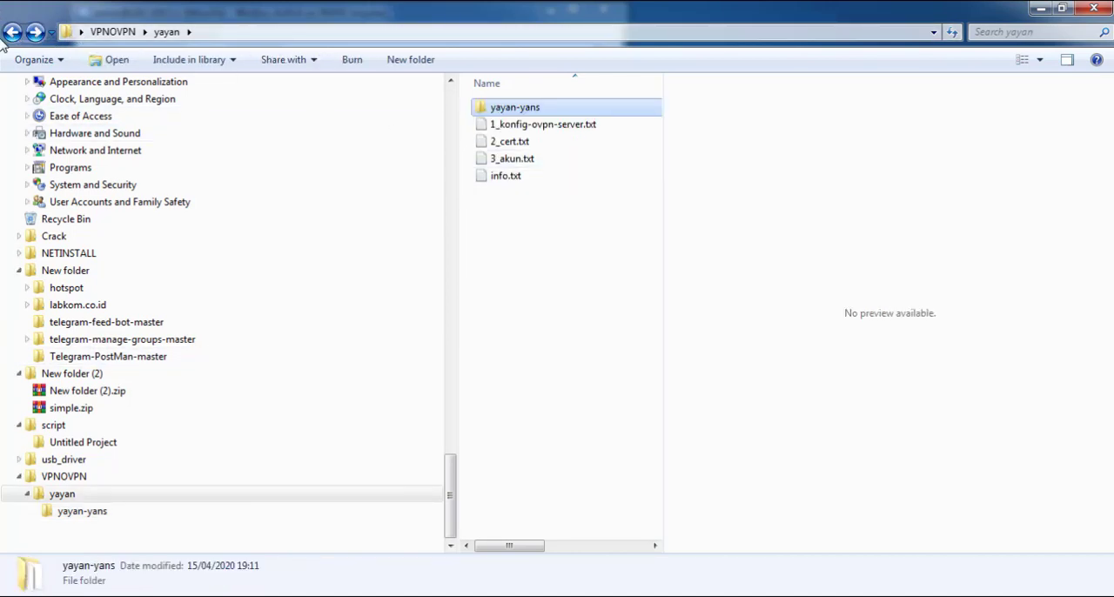
scroll(154, 251, up, 15)
drag(451, 335, 451, 124)
click(74, 105)
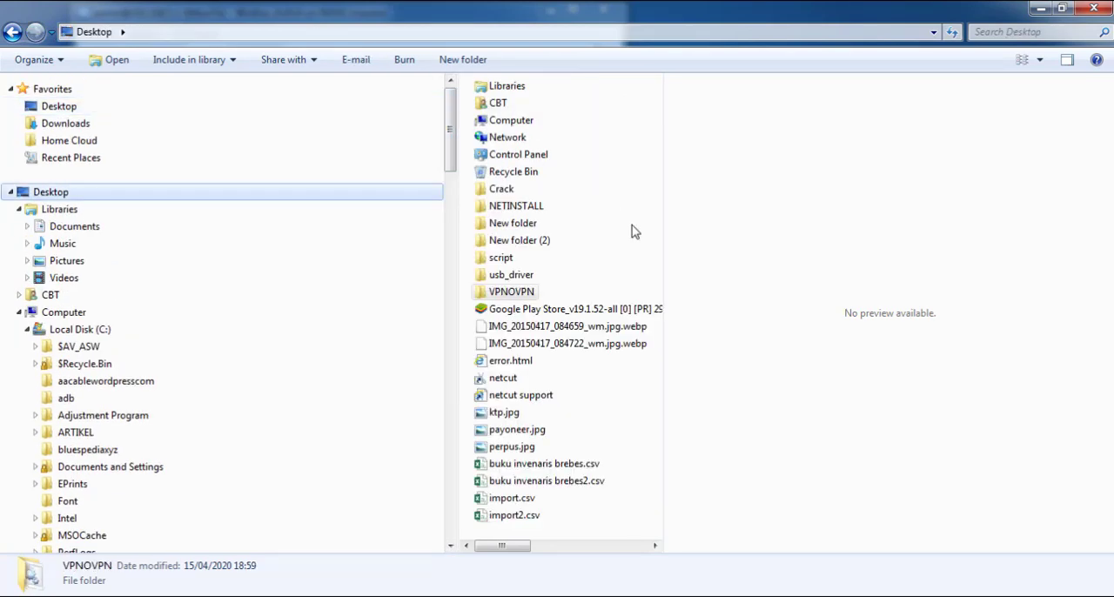
double_click(514, 300)
Refresh the VPNOVPN folder's contents and select VPNOVPN.BAT to preview the script
right_click(579, 190)
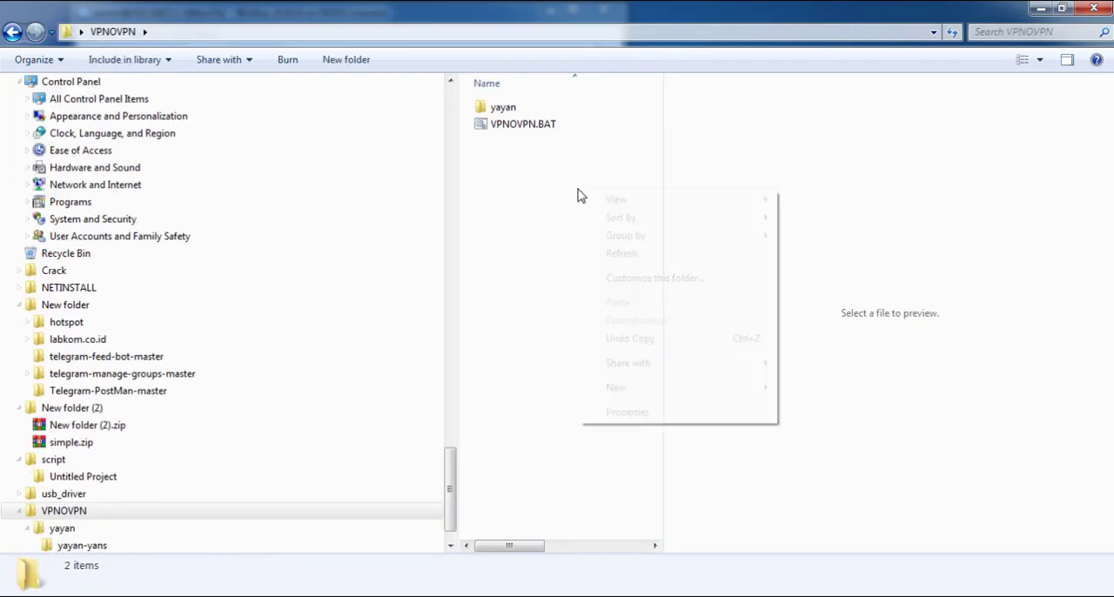
click(633, 254)
right_click(532, 183)
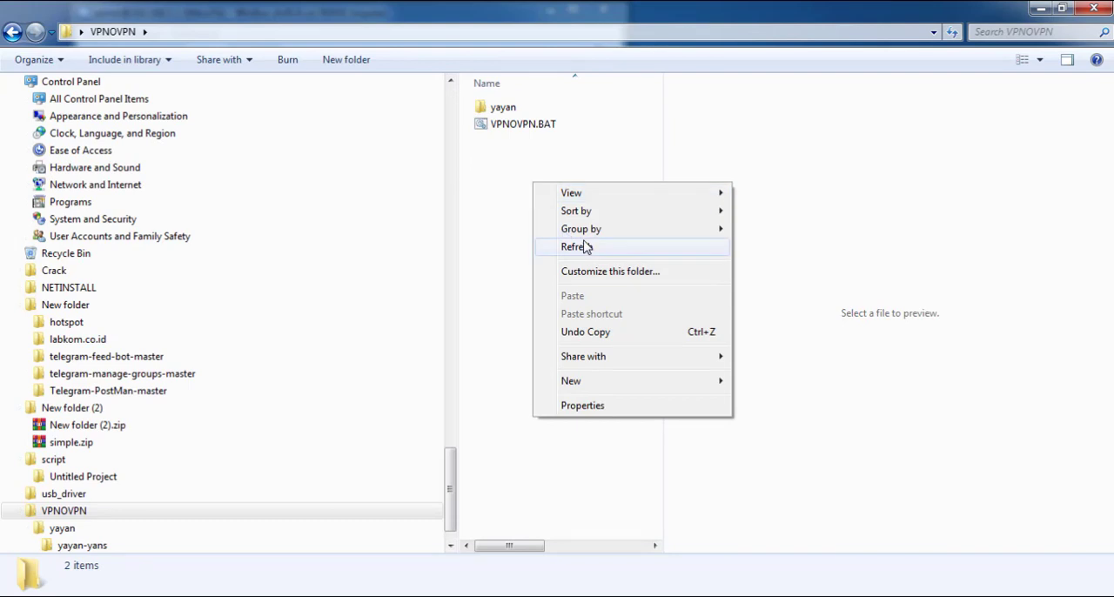
click(581, 247)
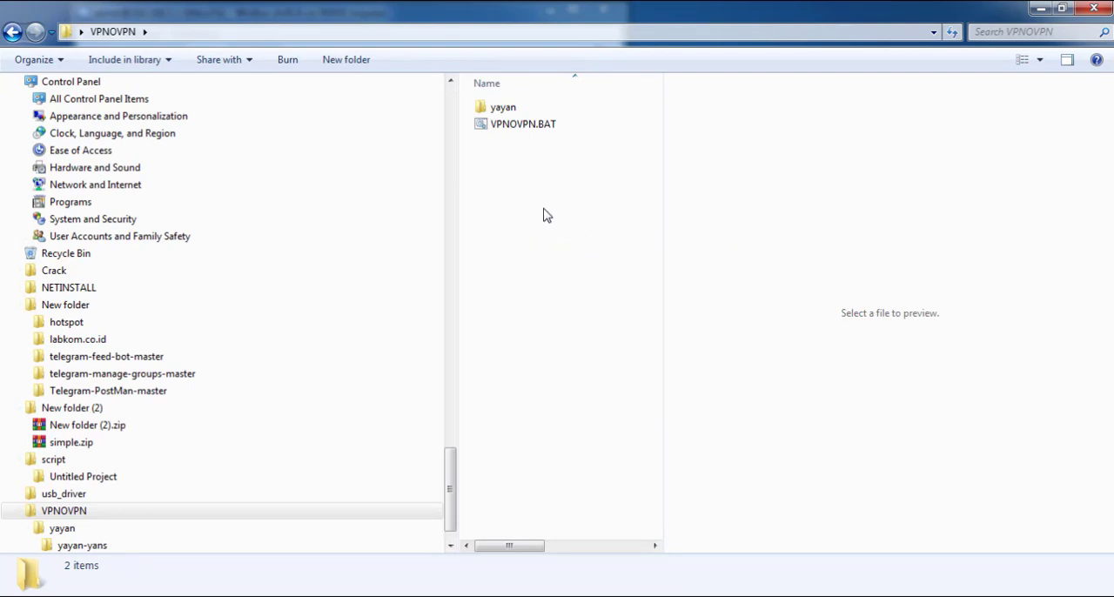
right_click(531, 197)
click(574, 259)
click(498, 129)
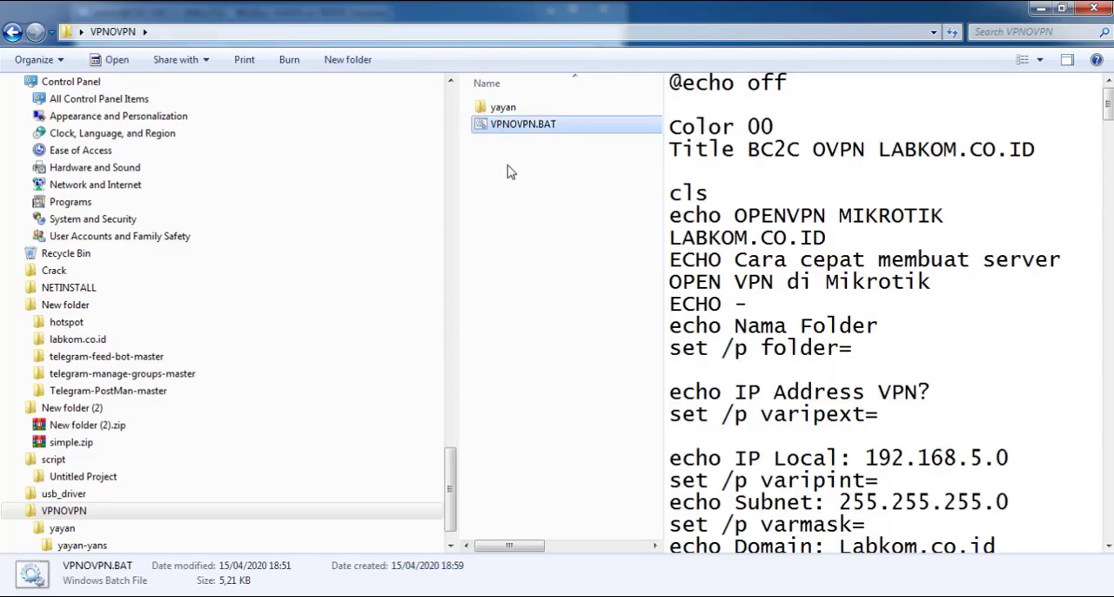
Close the Notepad window containing 2_cert.txt and return to the VPNOVPN folder
click(373, 596)
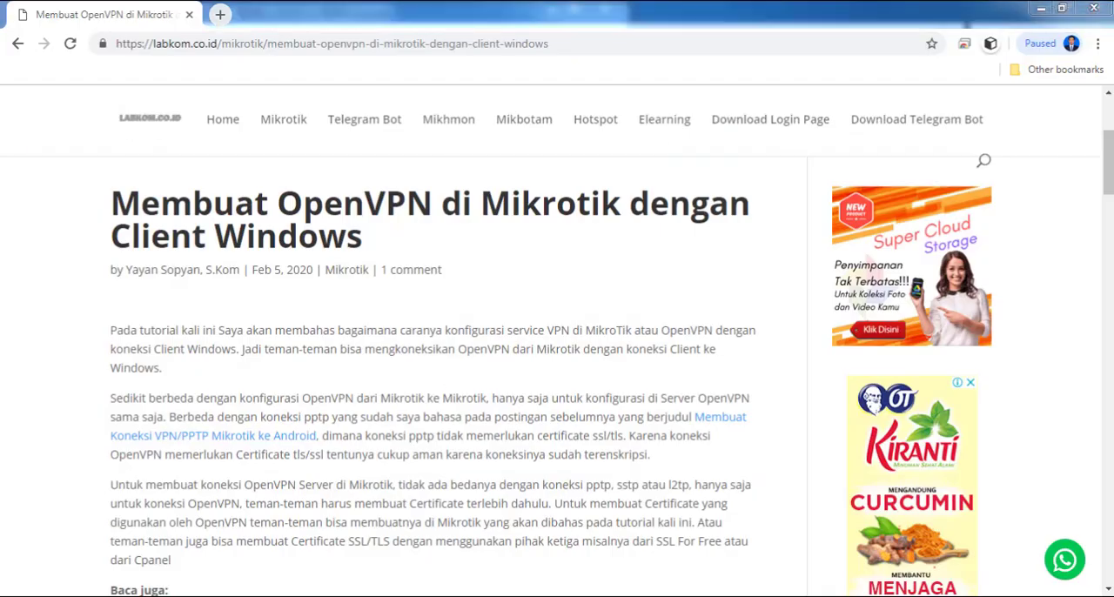
click(413, 596)
click(376, 596)
right_click(376, 596)
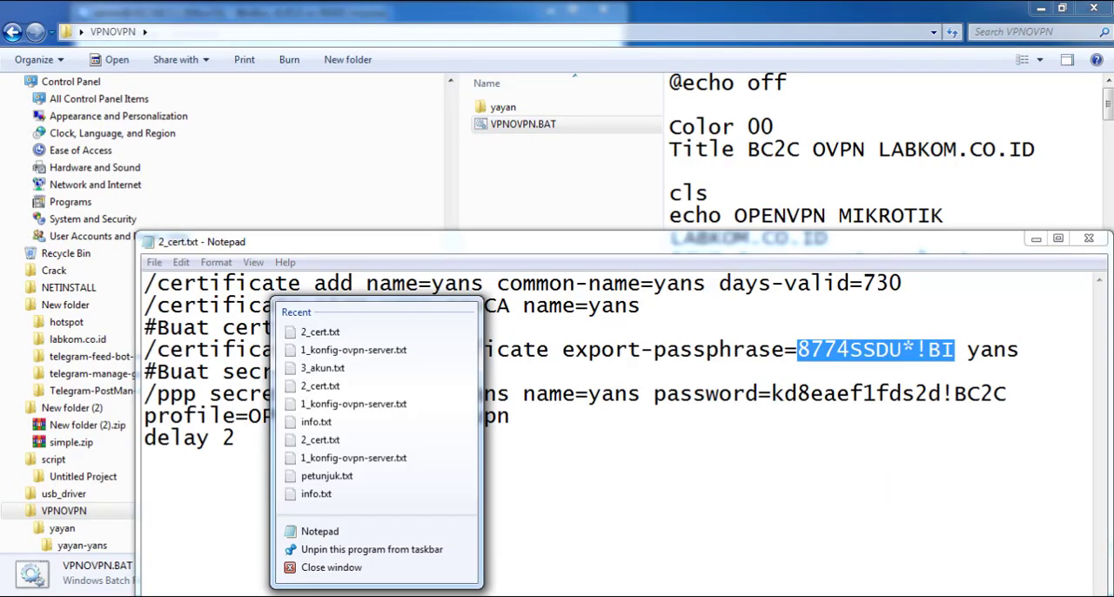
click(332, 567)
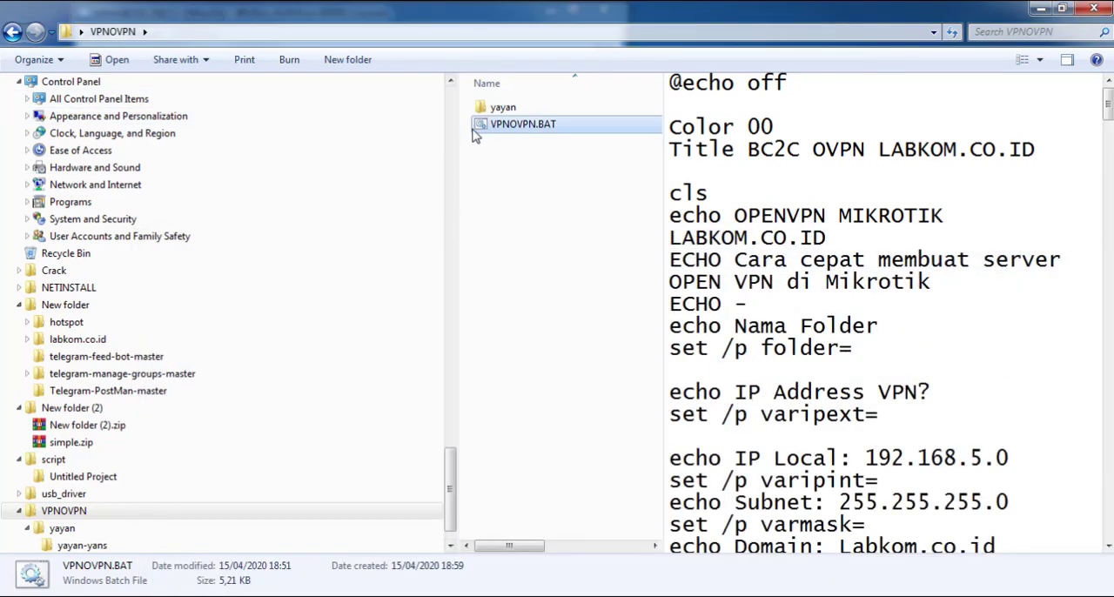
Run VPNOVPN.BAT, move its console window clear of the file list, and enter labkom as the folder name
double_click(476, 126)
drag(413, 109, 804, 178)
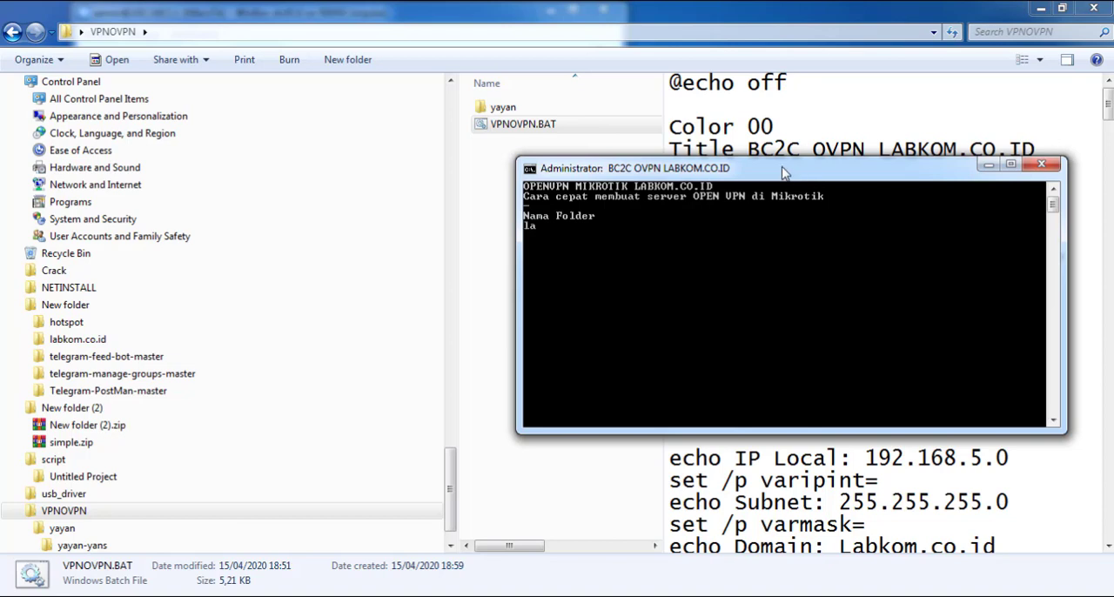
text(labkom)
key(Return)
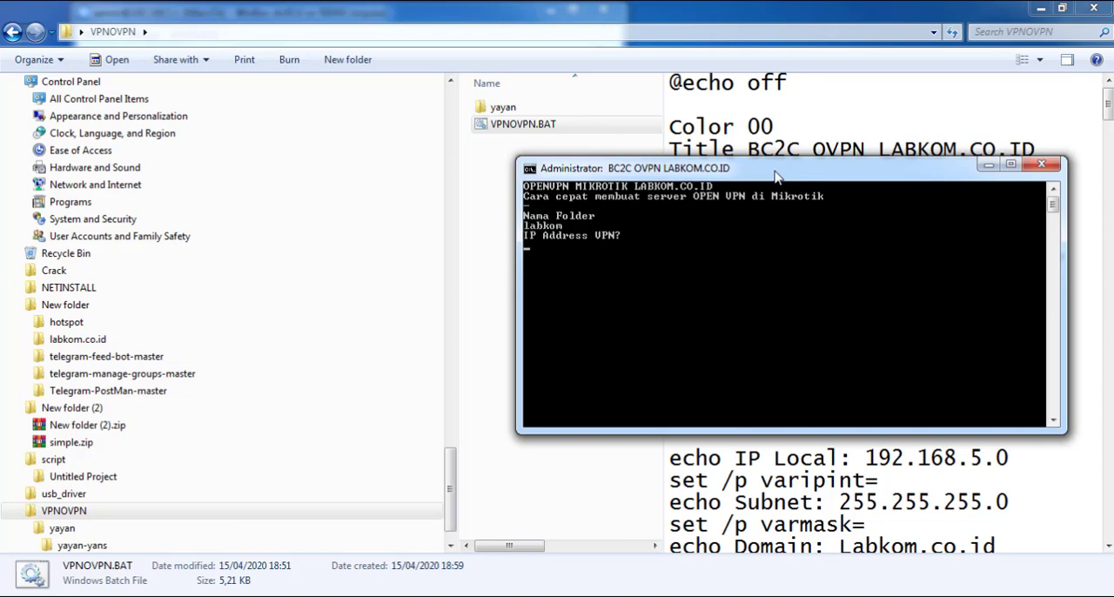
drag(750, 174, 745, 174)
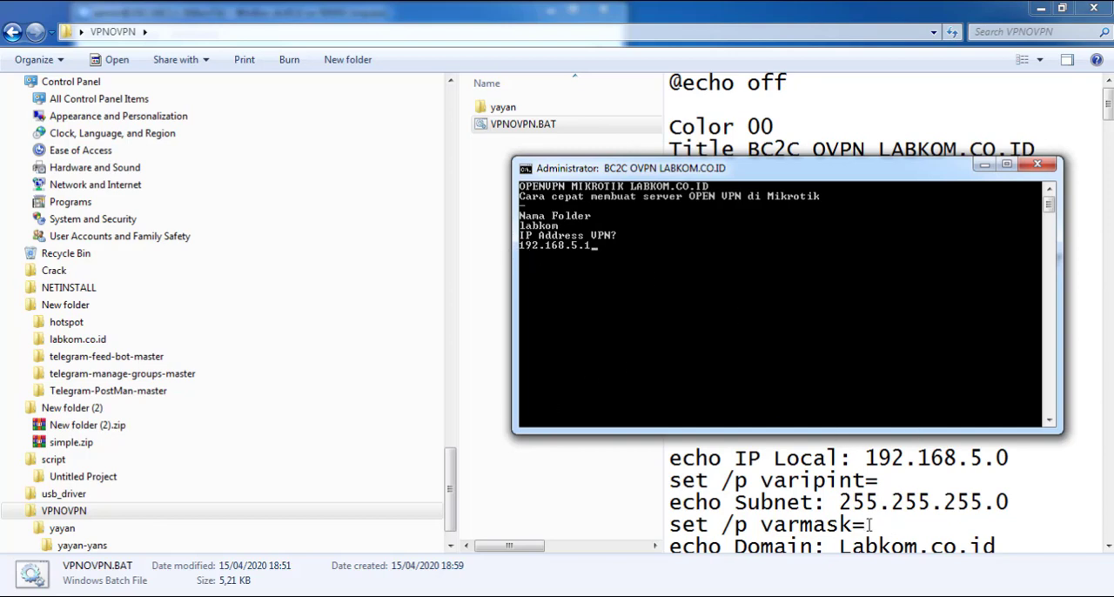
Open the Network and Sharing Center and disconnect the active OpenVPN client connection
right_click(991, 596)
click(979, 595)
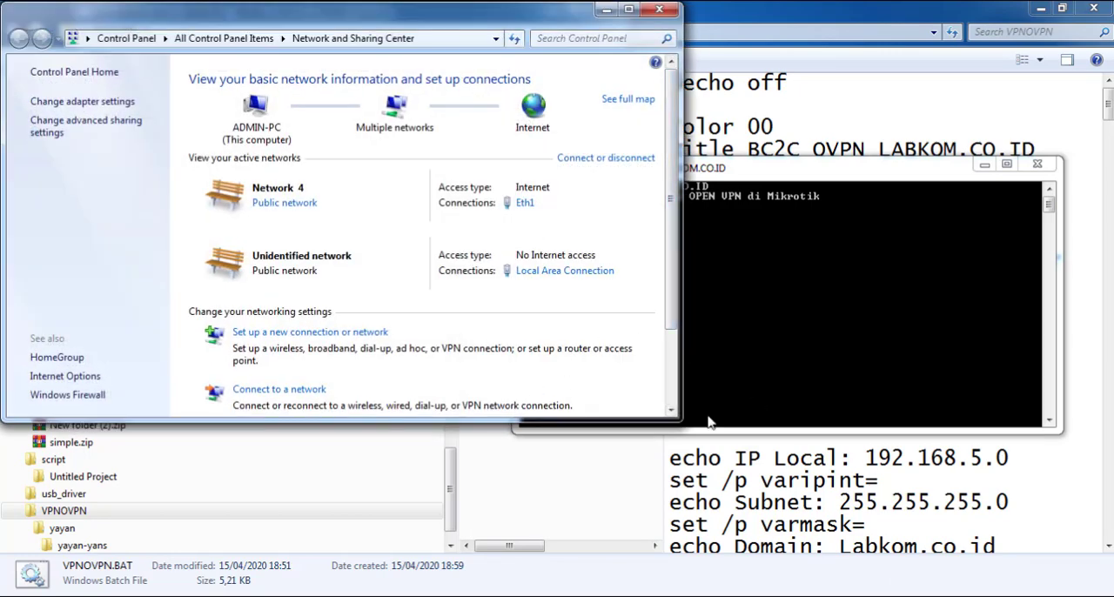
right_click(795, 596)
click(849, 453)
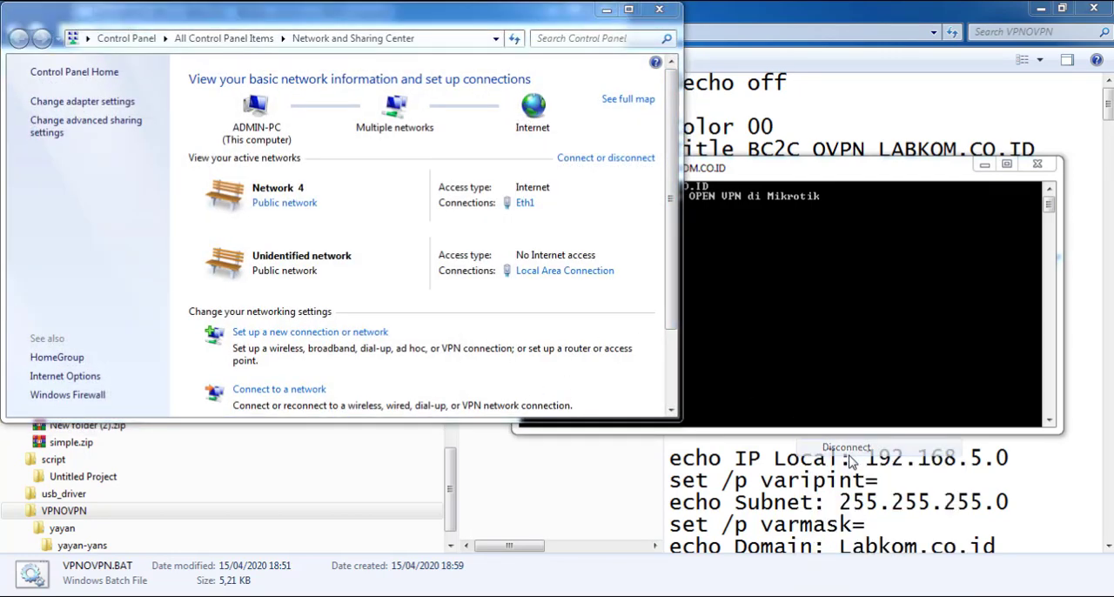
Check the IPv4 default gateway in the Eth1 connection details, then close the network windows
click(523, 202)
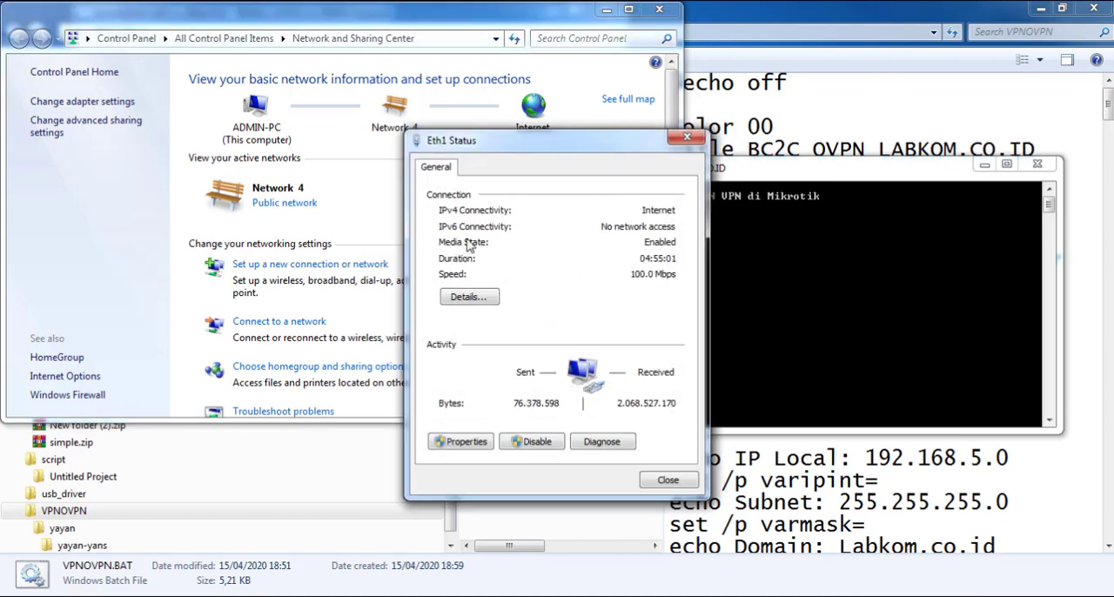
click(469, 297)
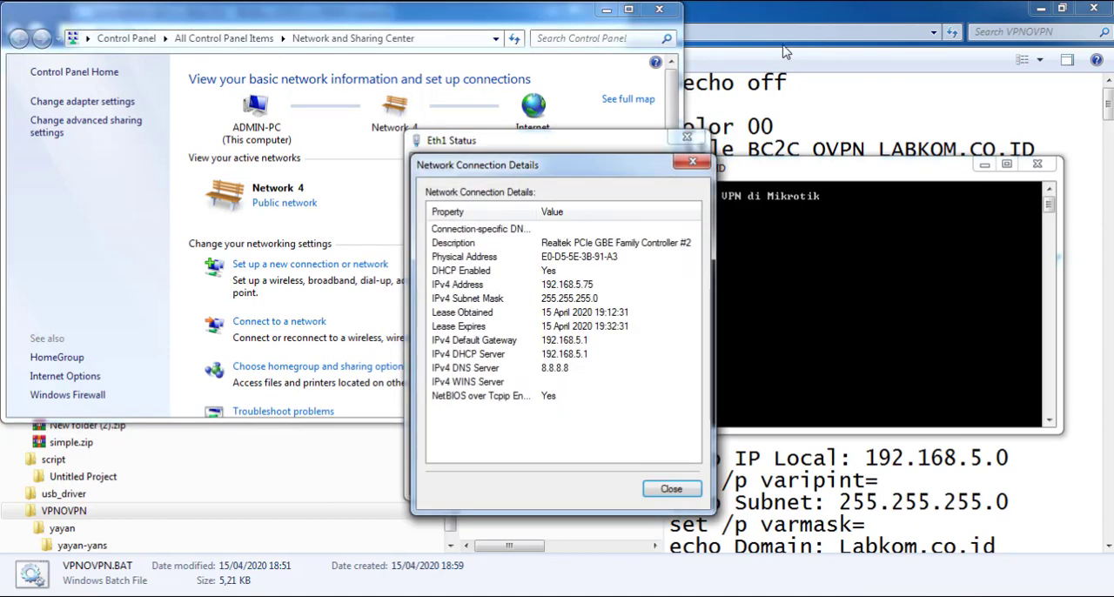
click(584, 343)
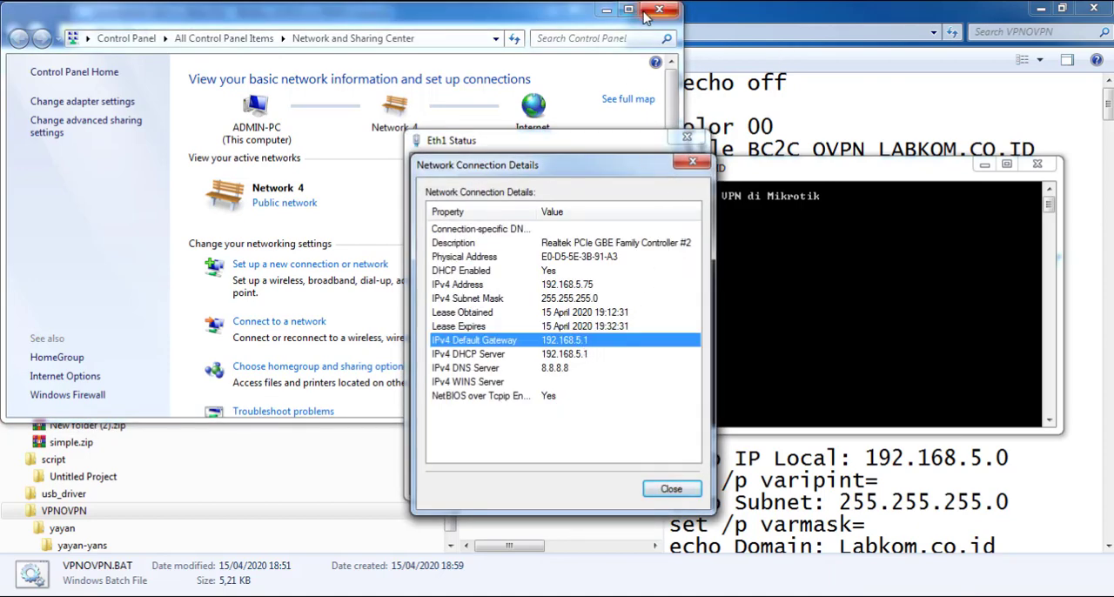
click(658, 10)
click(777, 263)
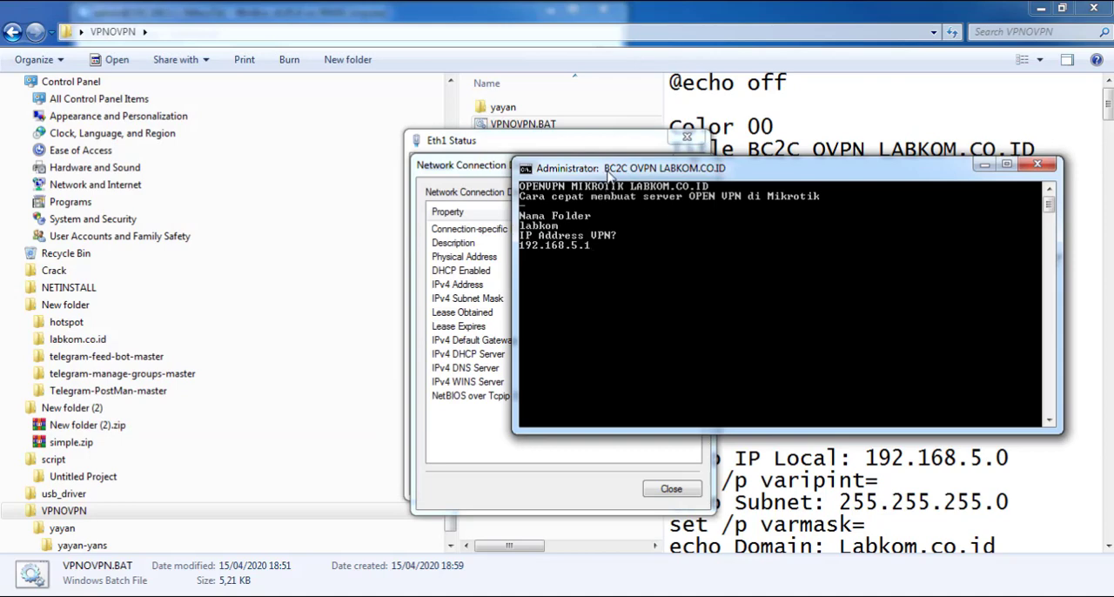
drag(609, 174, 696, 136)
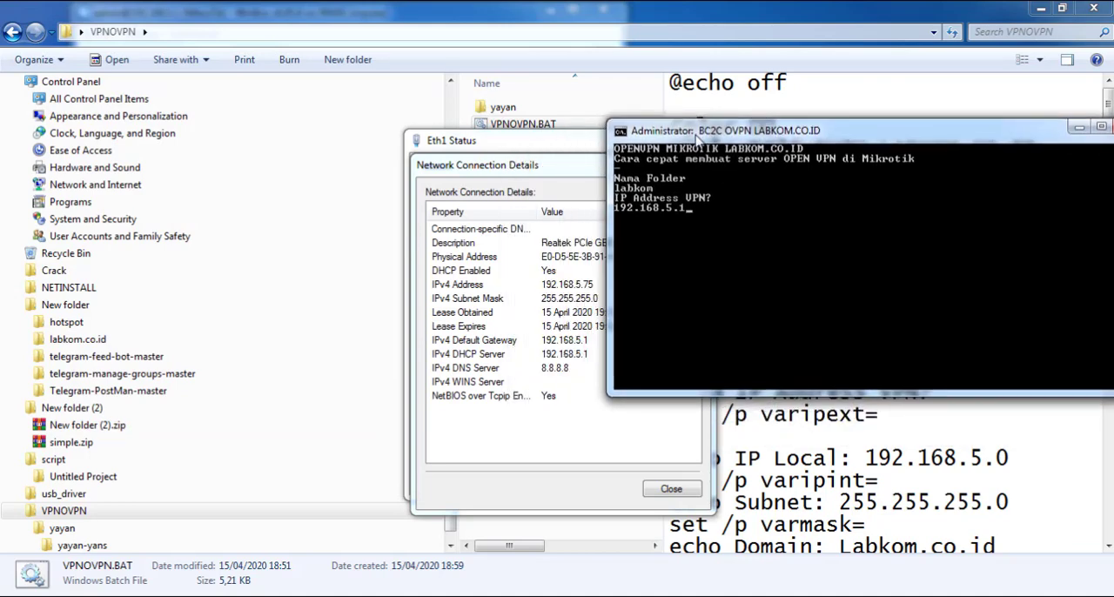
click(533, 185)
click(680, 174)
click(687, 137)
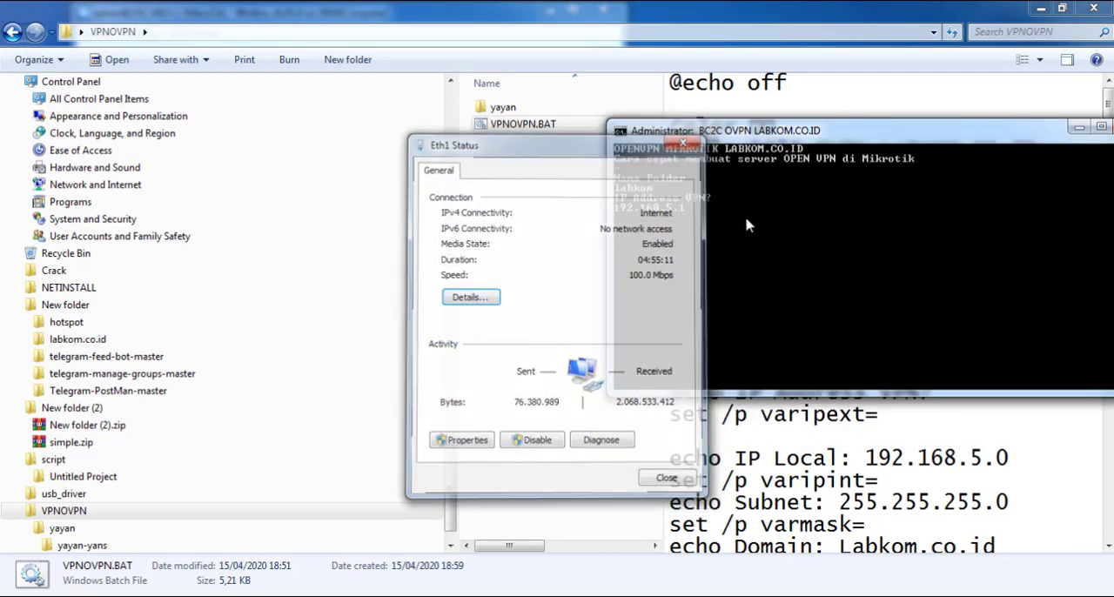
Submit 192.168.5.1 as the VPN IP address and 192.168.5.0 as the local IP in the VPNOVPN.BAT console
key(Return)
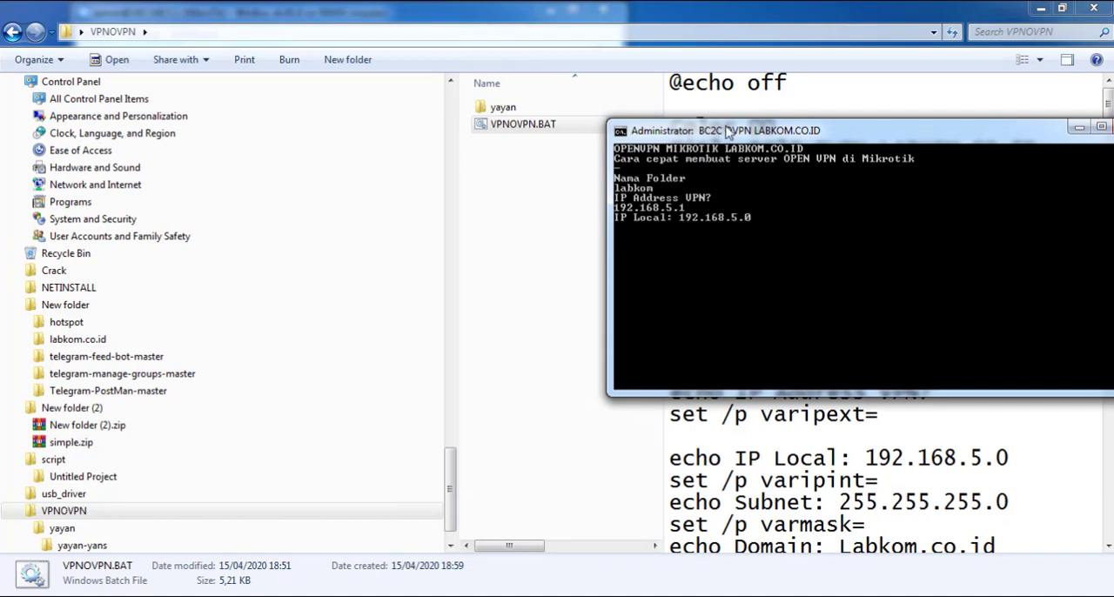
drag(726, 135, 711, 135)
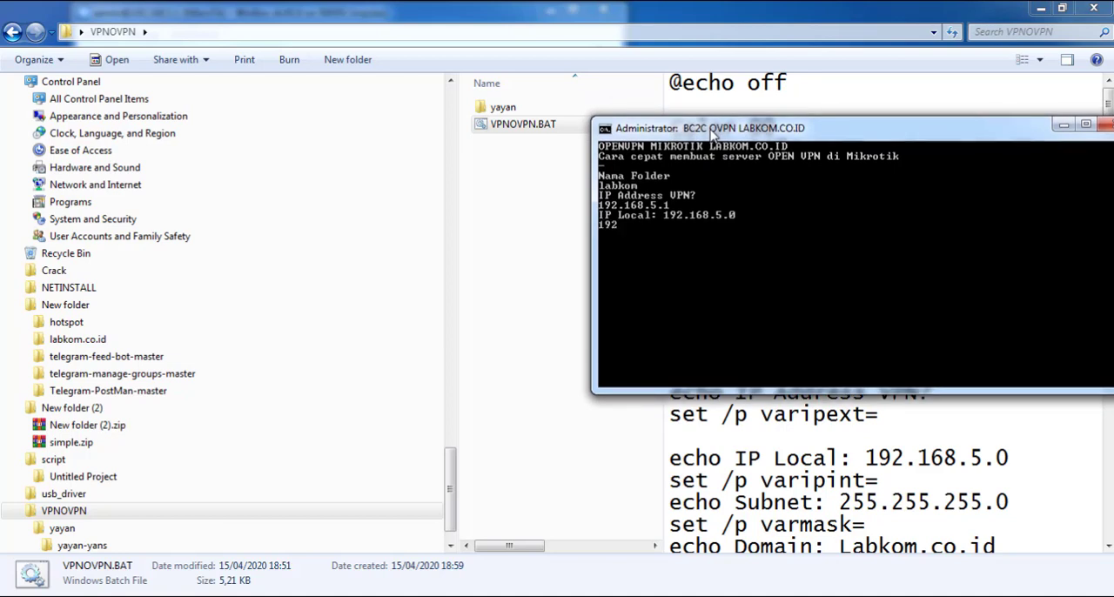
text(.168.5.0)
key(Return)
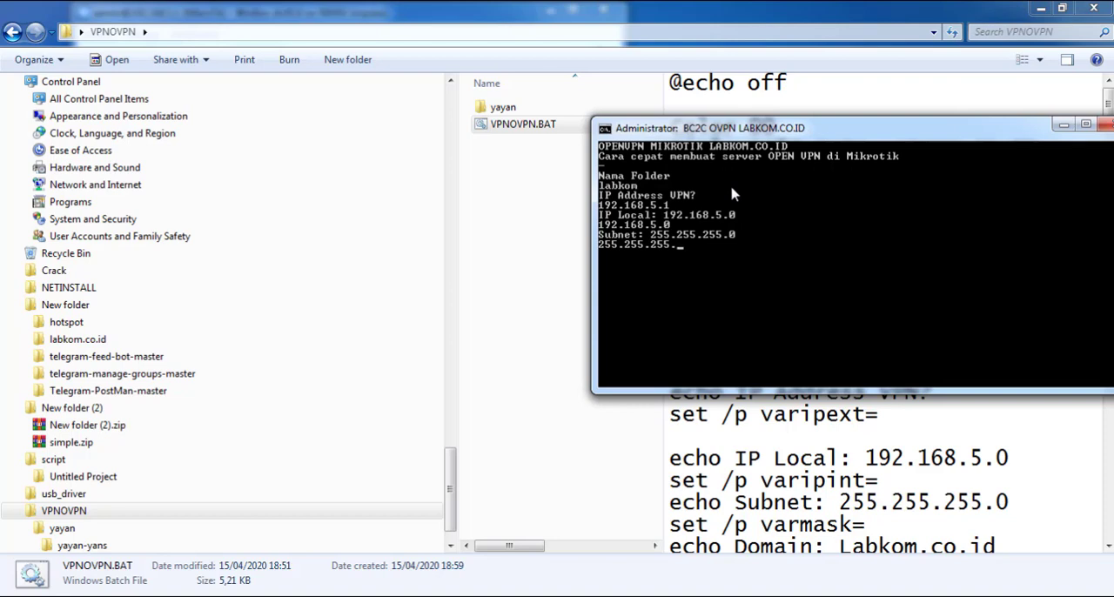
Complete the server prompts with subnet 255.255.255.0, domain labkom.co.id and DNS server 192.168.5.1
key(Return)
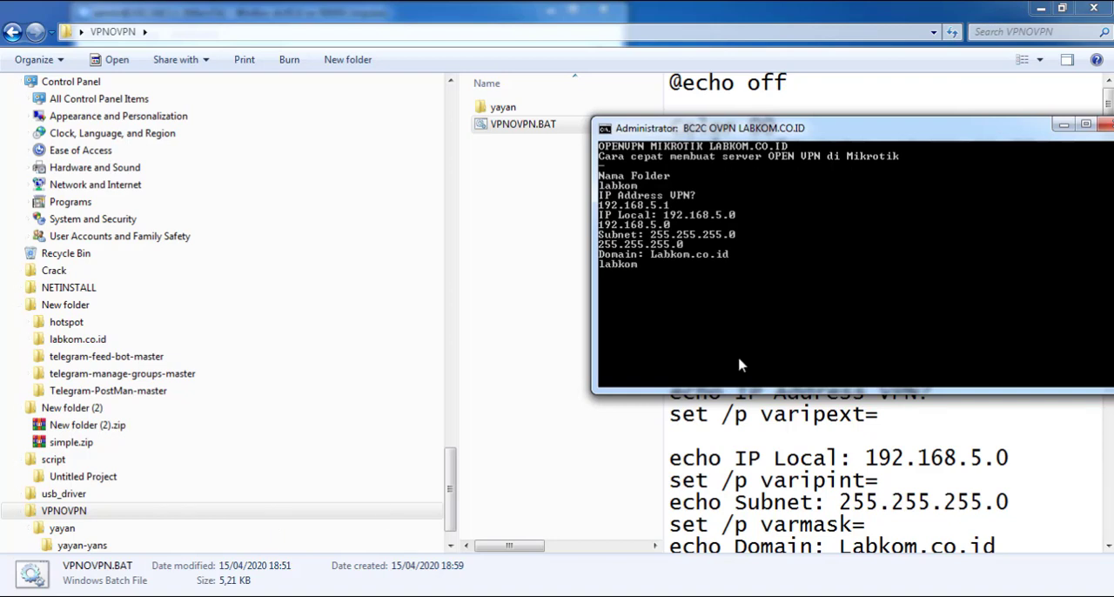
key(Return)
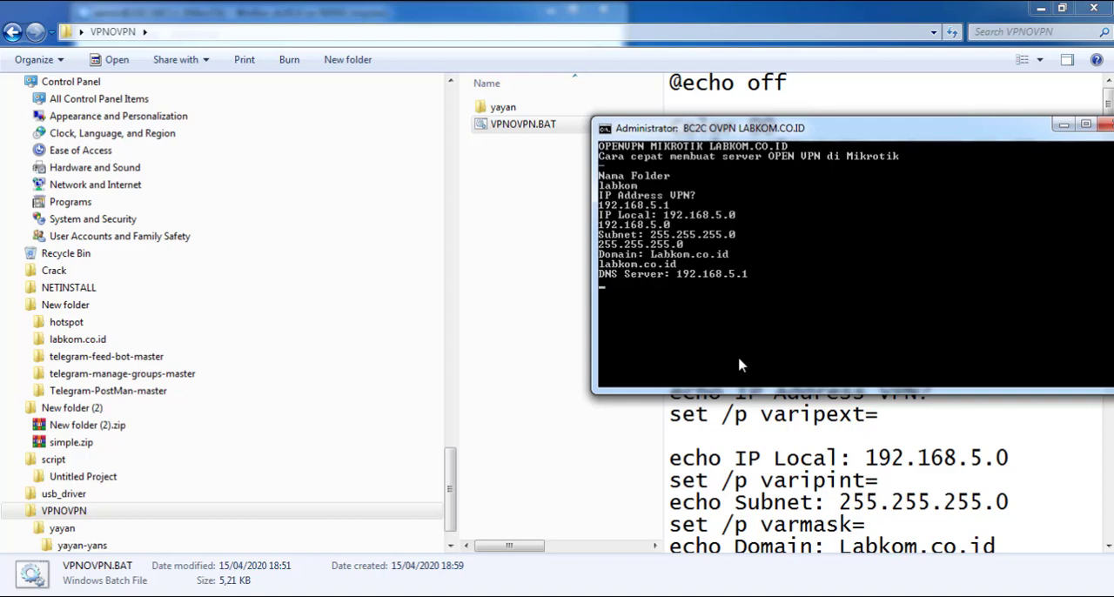
text(192.168.5.1)
key(Return)
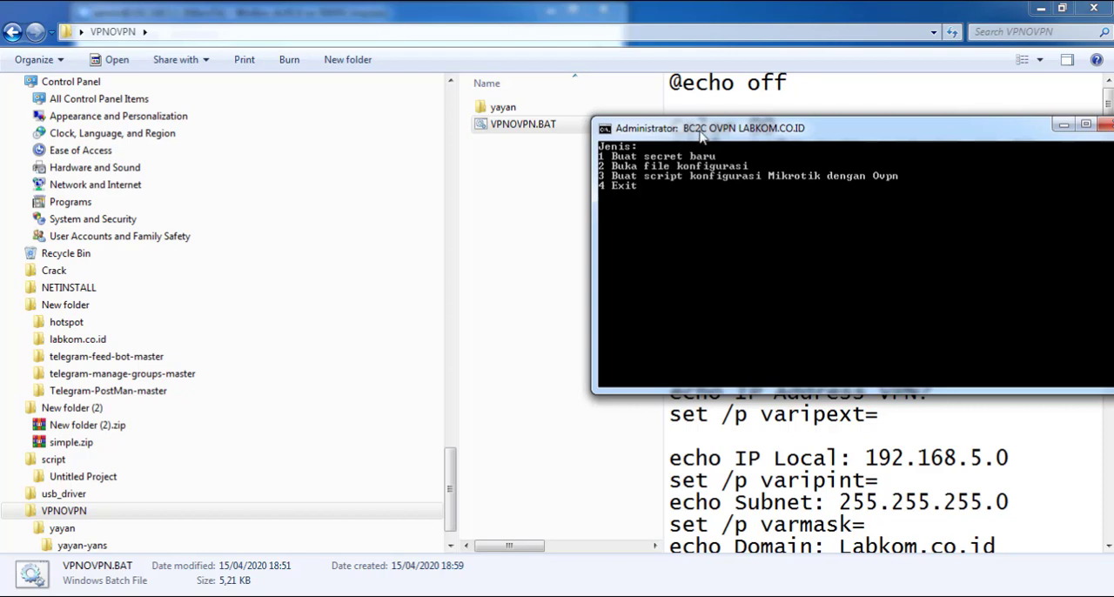
Switch to WinBox and review the PPP OVPN Server settings and the system's certificates list
drag(700, 129, 739, 87)
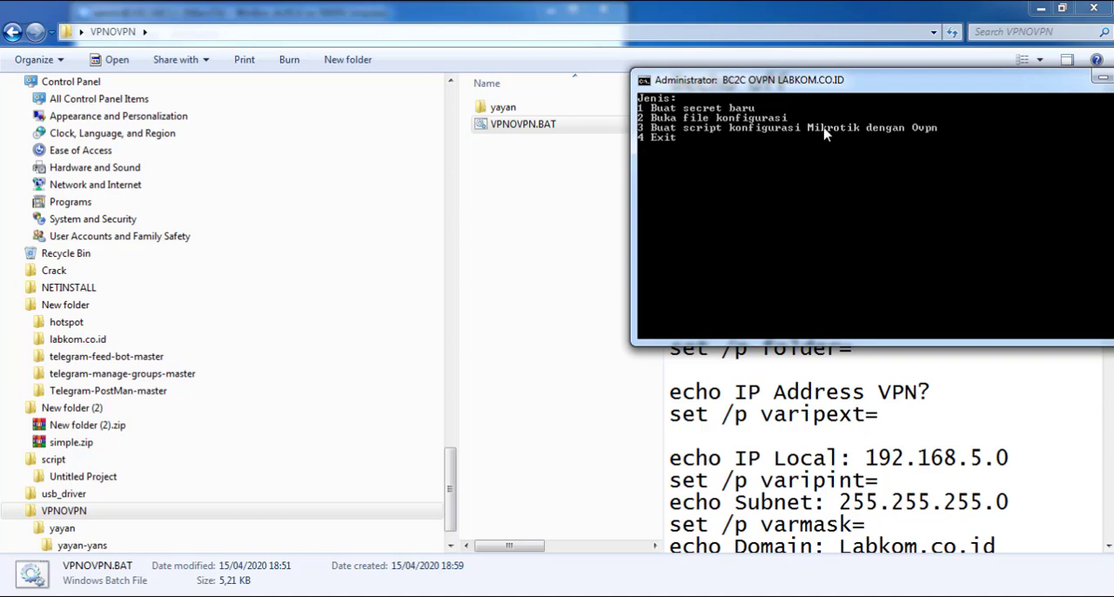
click(240, 596)
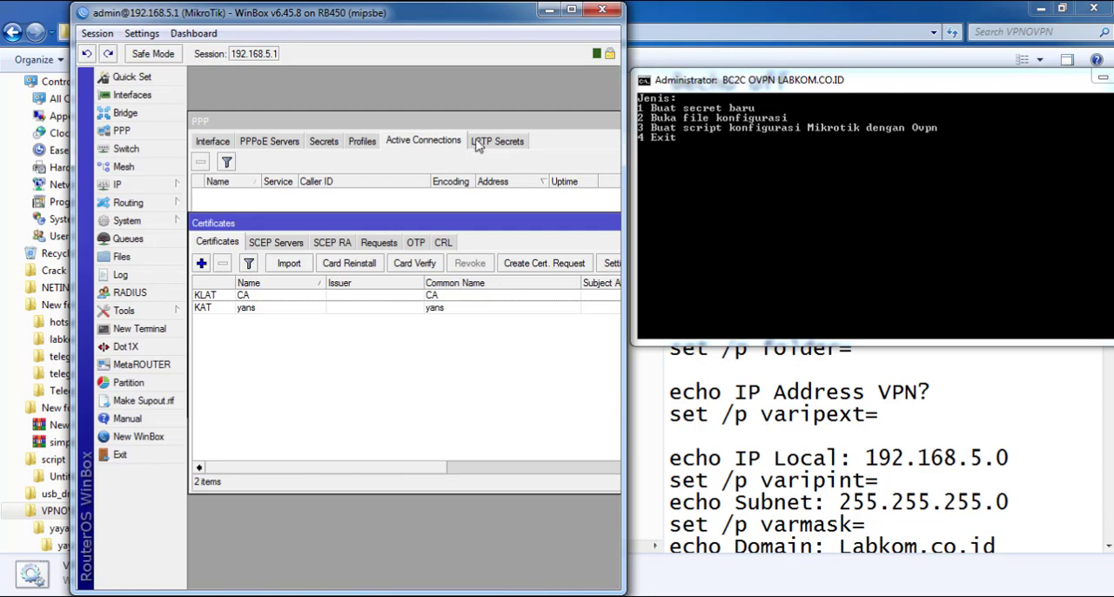
key(Escape)
key(Escape)
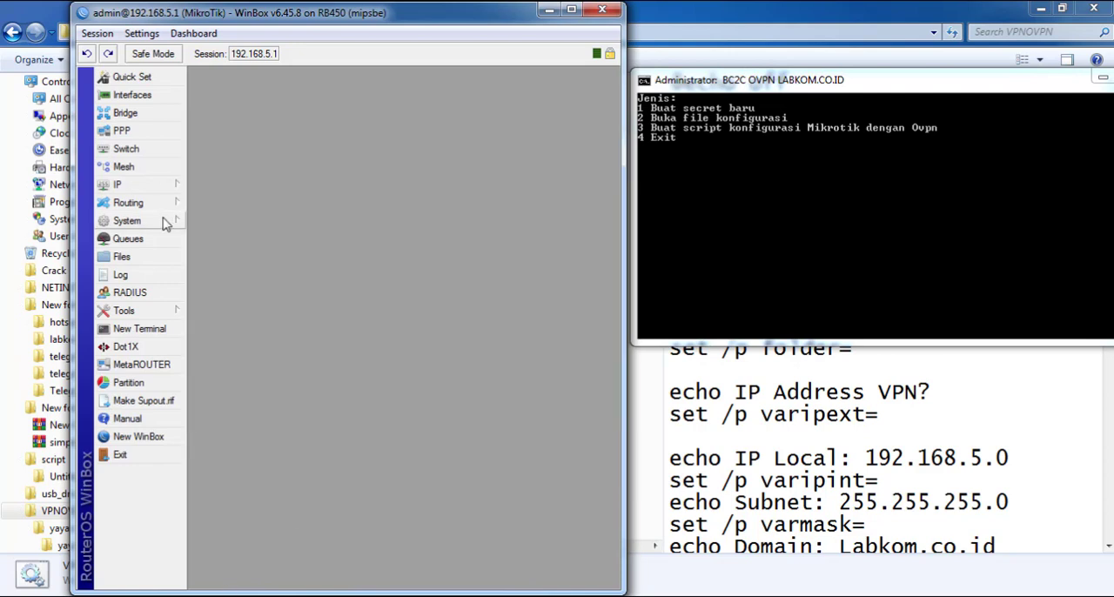
click(137, 128)
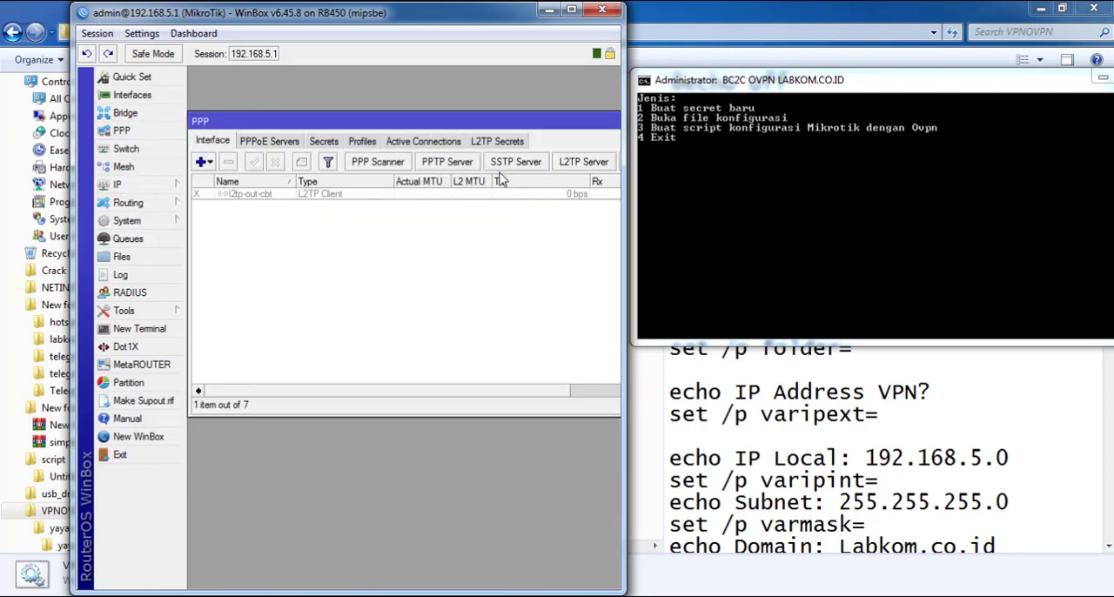
drag(501, 391, 618, 393)
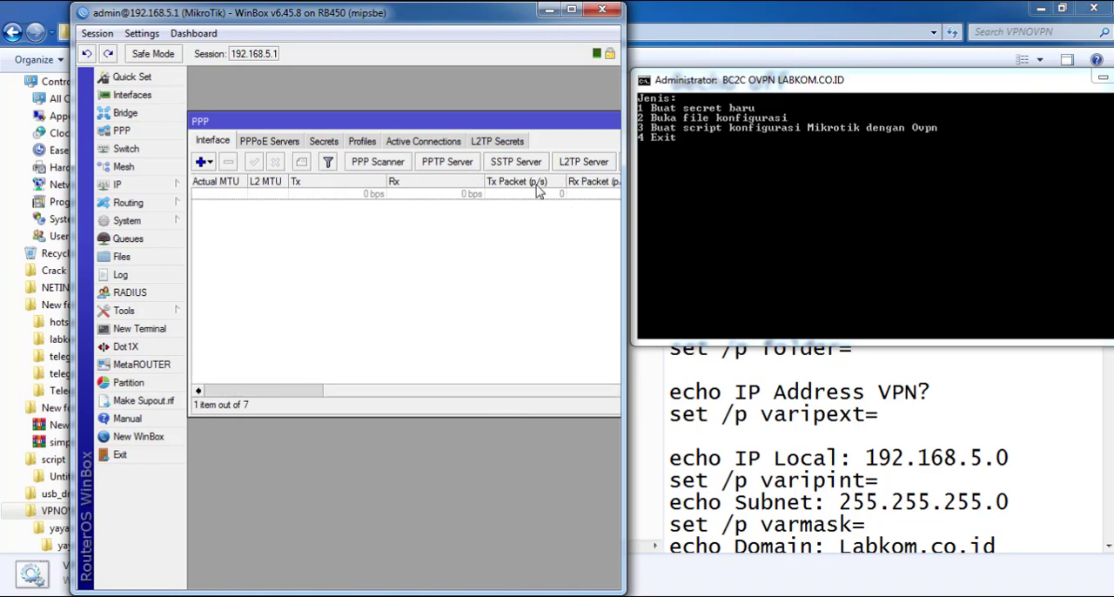
drag(626, 239, 812, 235)
click(652, 162)
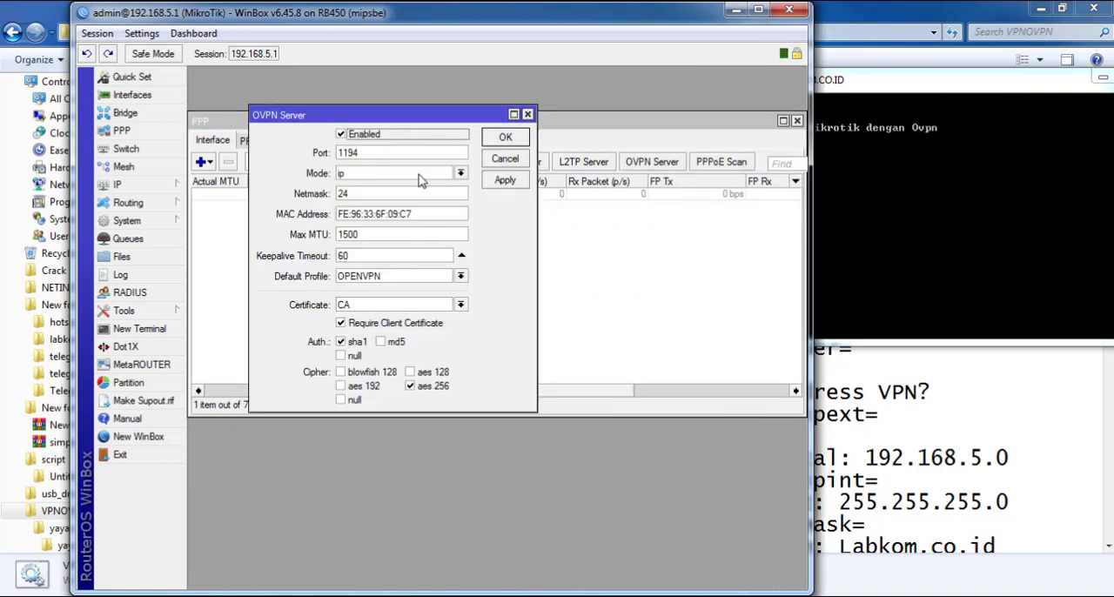
click(1004, 189)
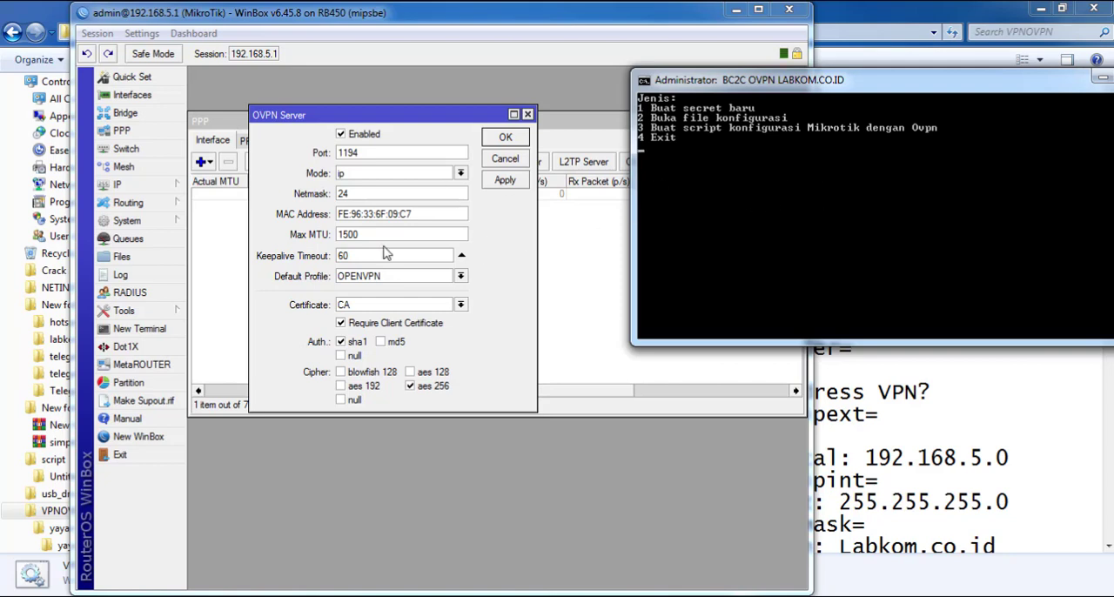
click(163, 224)
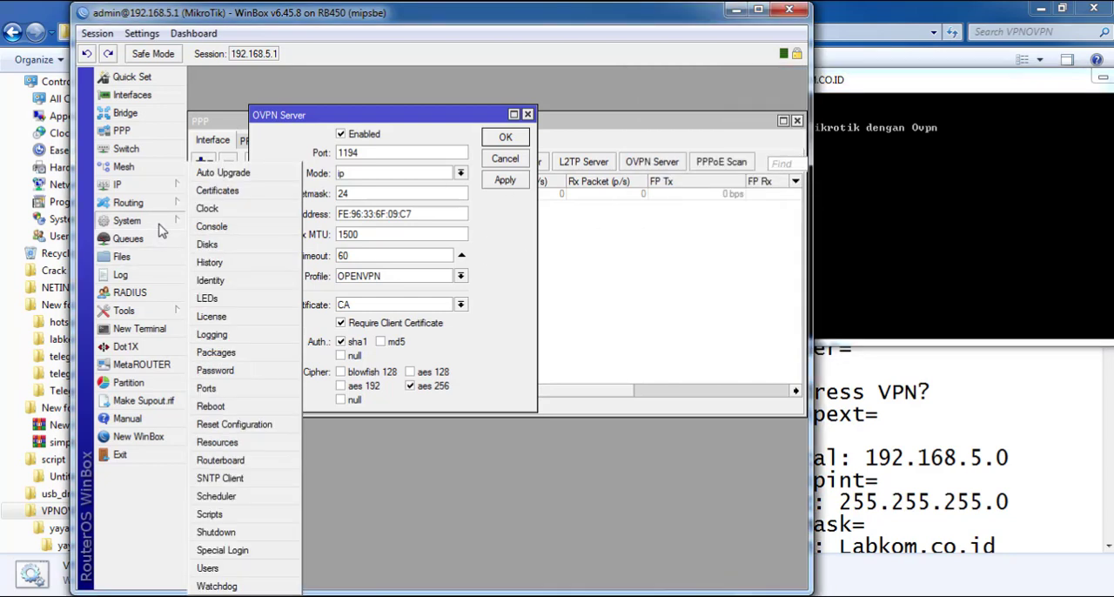
click(218, 190)
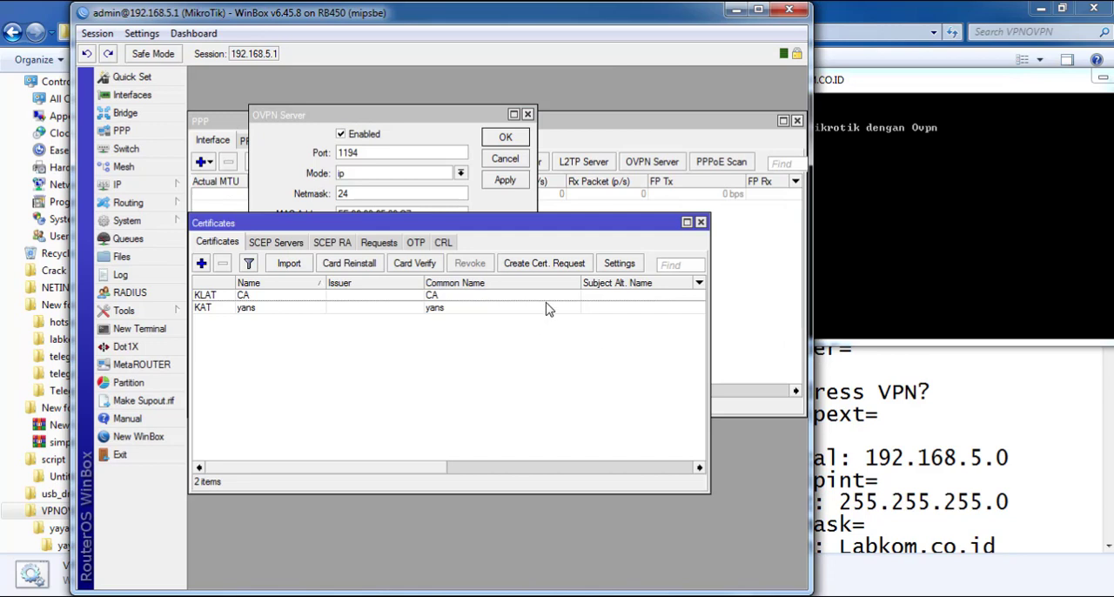
Create a new secret with script option 1, using client name labkom and comment admin
click(984, 296)
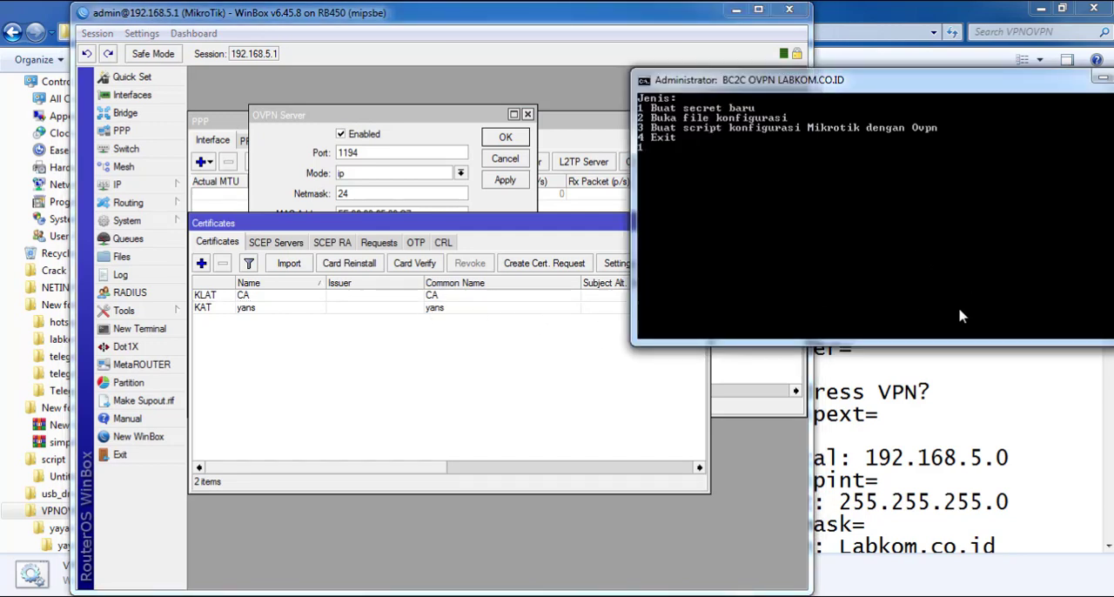
key(Return)
text(labk)
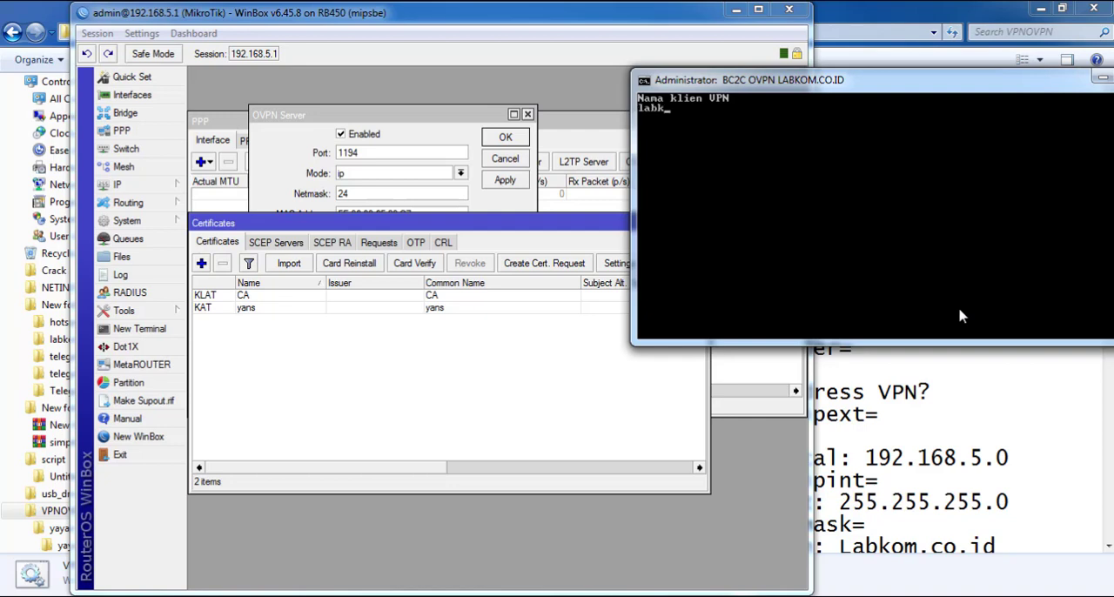
text(om)
key(Return)
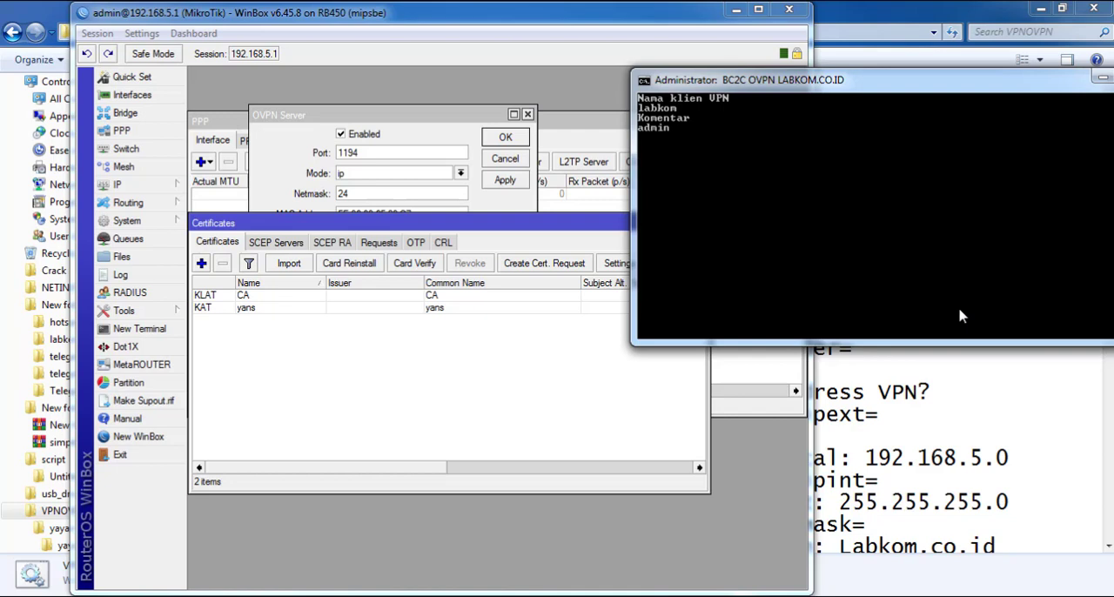
key(Return)
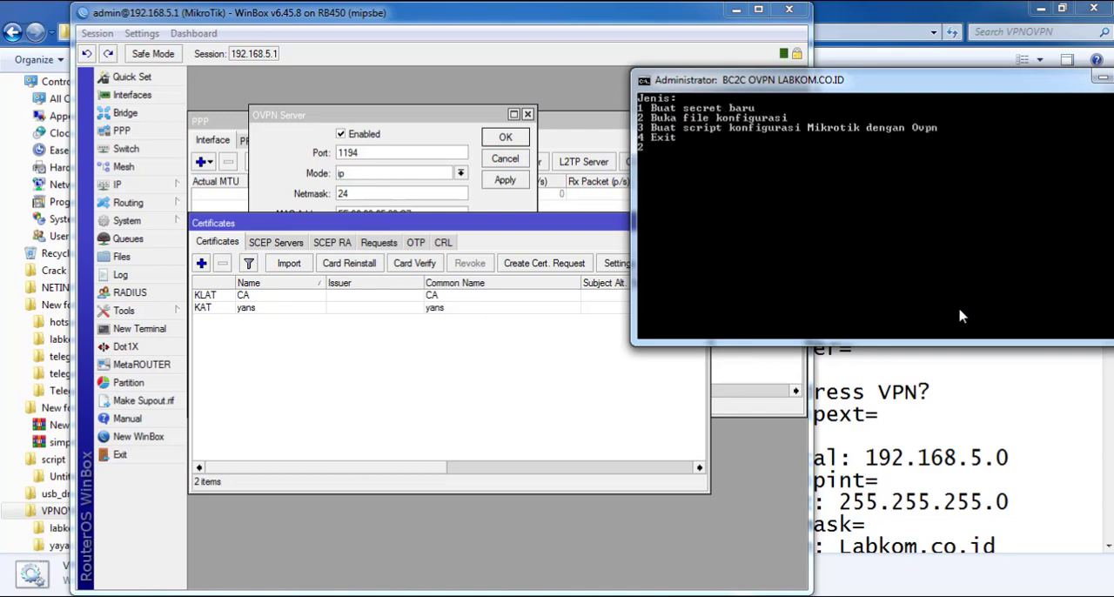
Open the configuration file 2_cert.txt with script option 2 and move its Notepad window clear of the console
key(Return)
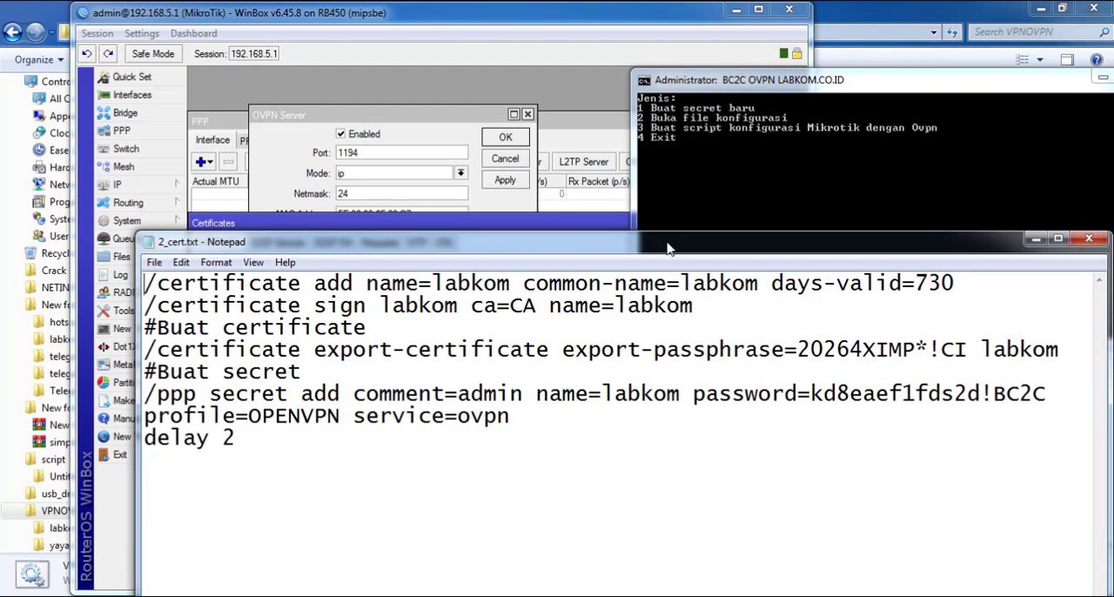
drag(668, 250, 584, 319)
click(682, 220)
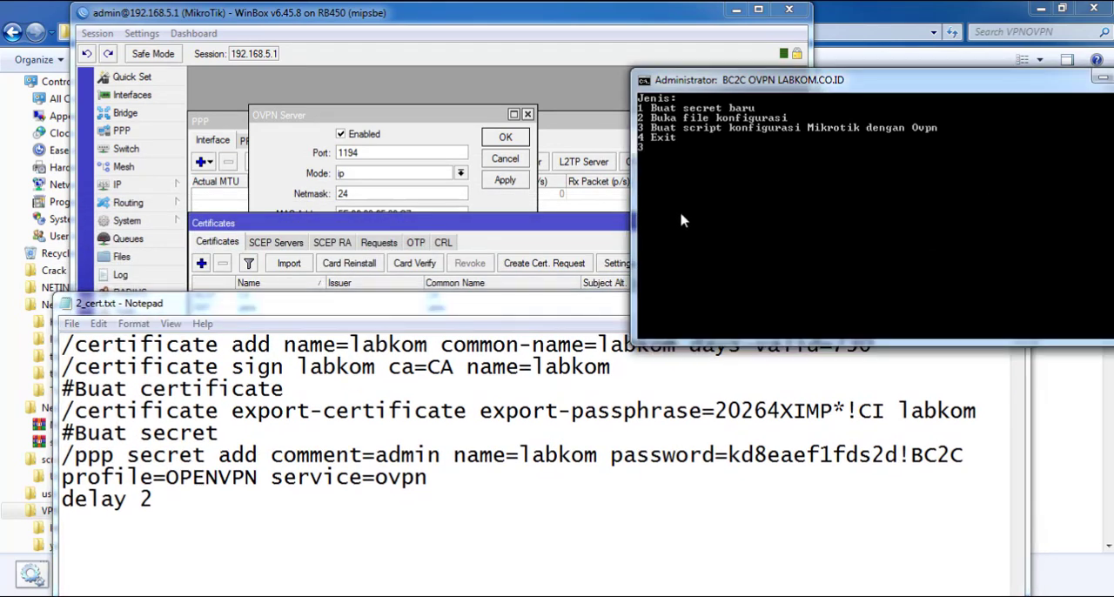
Generate the MikroTik OVPN configuration script with option 3 and move the 1_konfig-ovpn-server.txt window below the console
text(3)
key(Return)
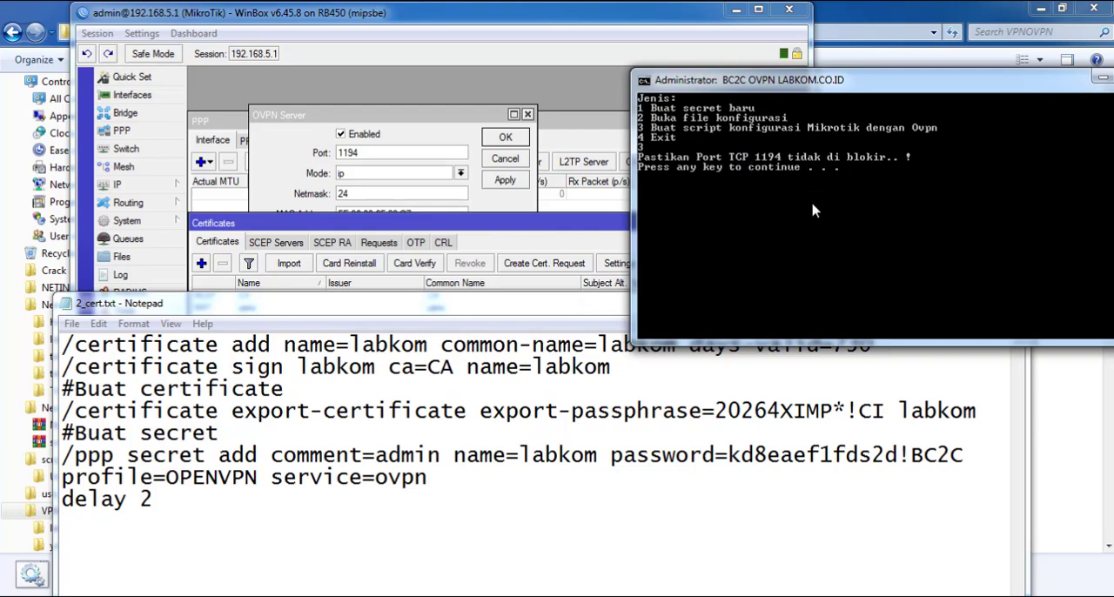
key(Return)
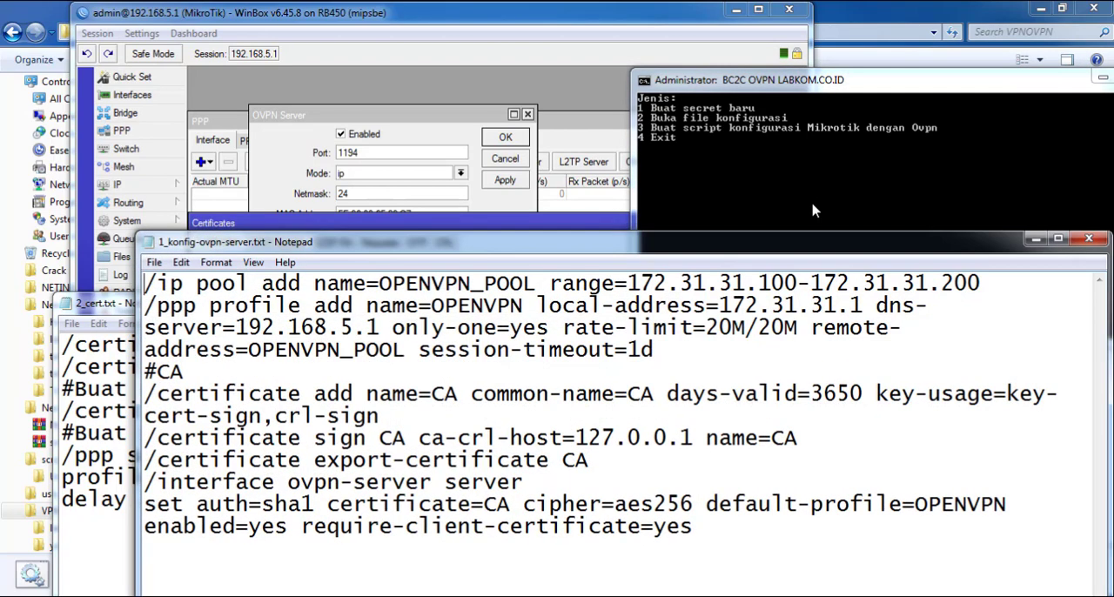
drag(801, 245, 805, 370)
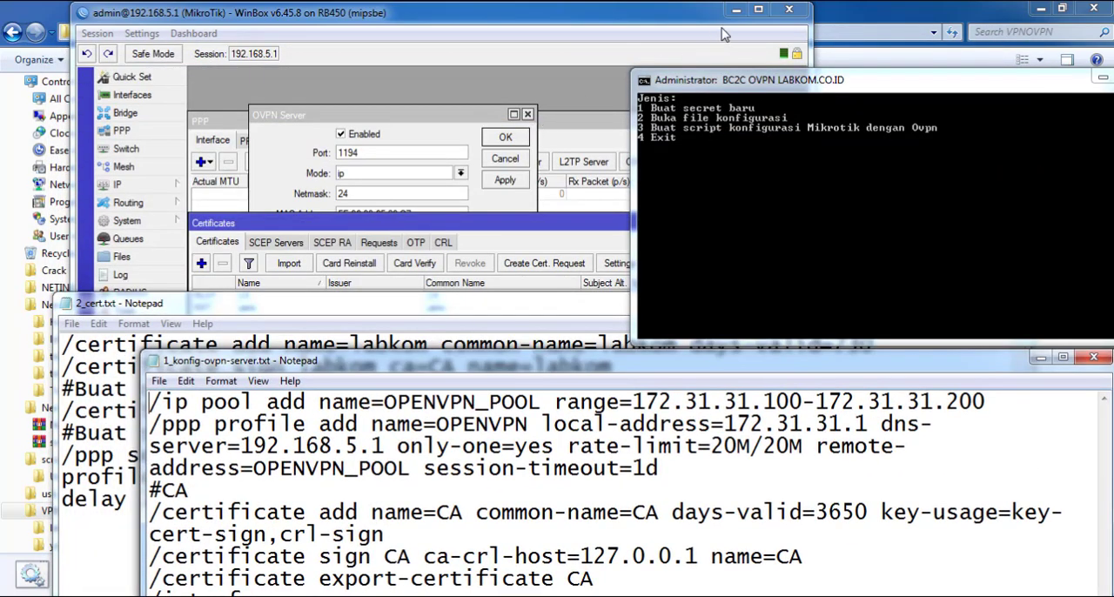
Minimize WinBox and exit the VPNOVPN.BAT script with option 4
click(726, 34)
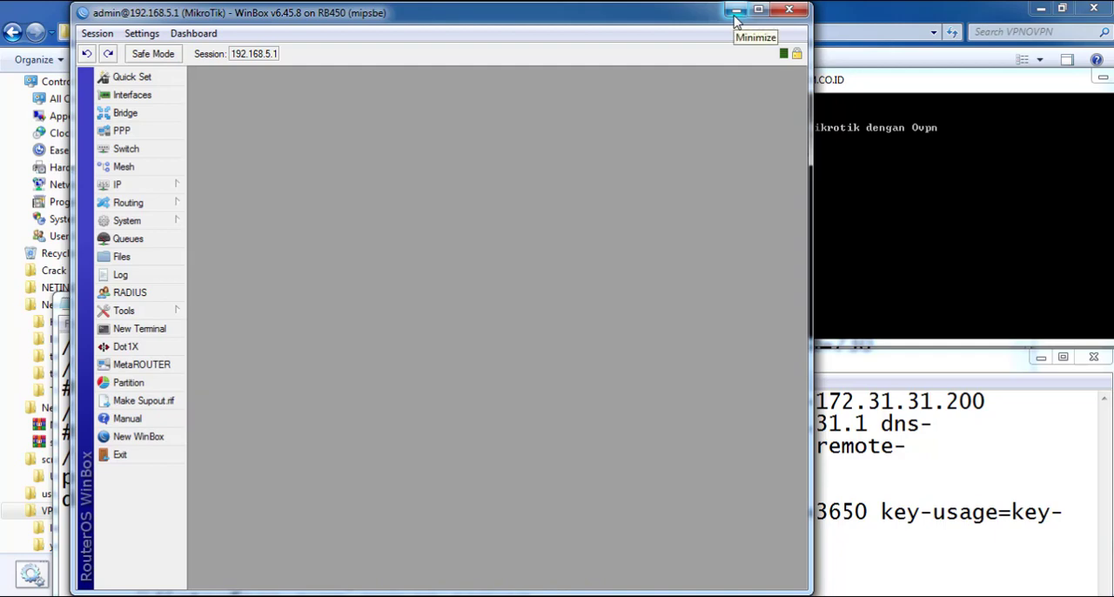
click(736, 11)
drag(745, 80, 730, 79)
text(4)
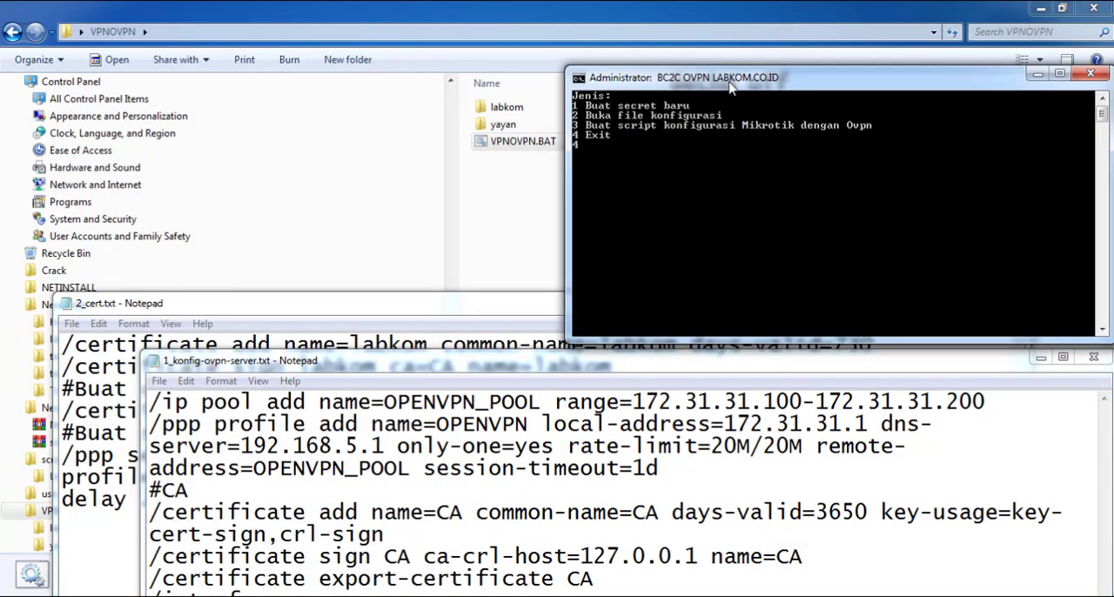
key(Return)
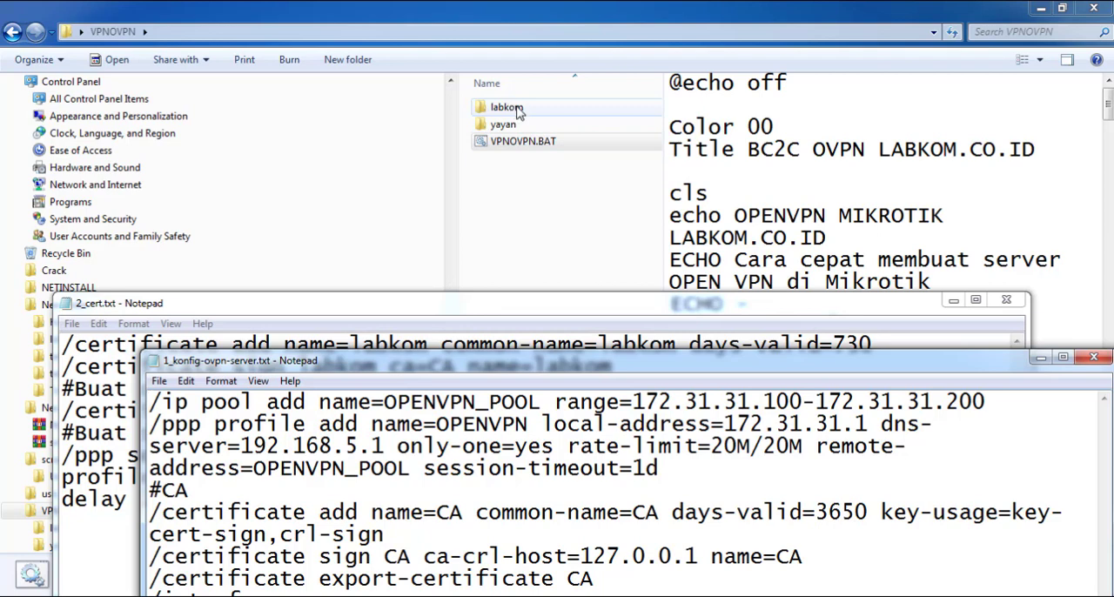
Open 1_konfig-ovpn-server.txt from the labkom folder and move its Notepad window up so the full script is readable
double_click(512, 110)
right_click(562, 214)
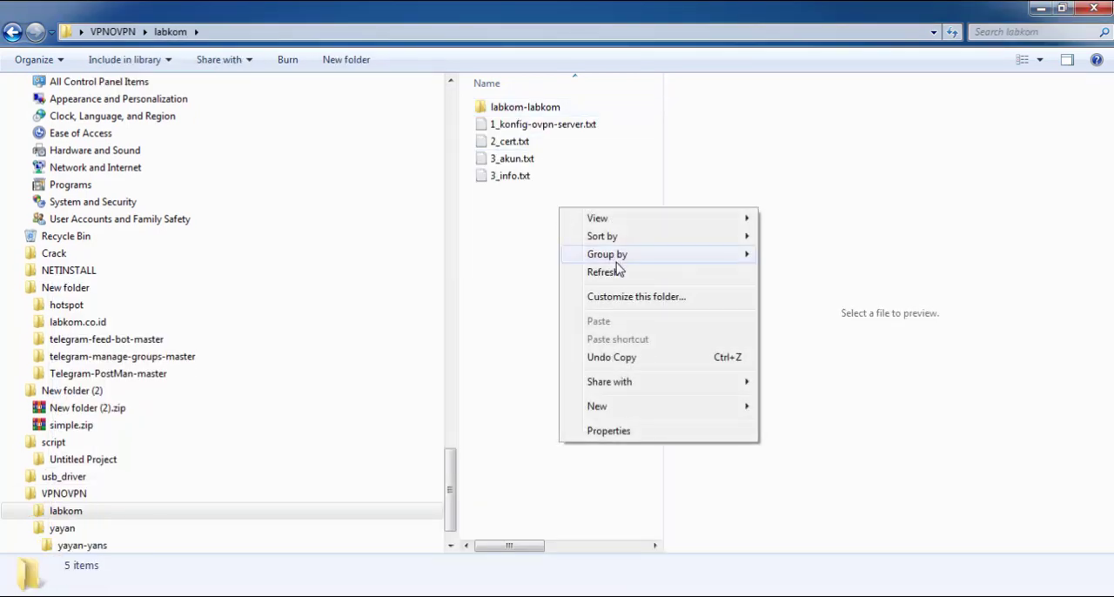
click(623, 273)
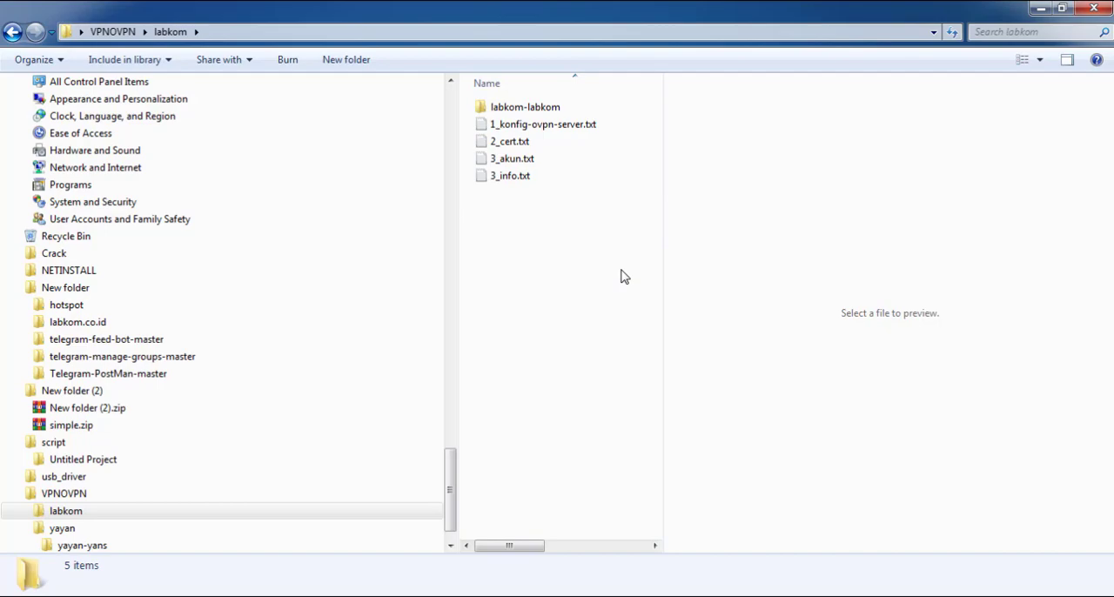
double_click(539, 130)
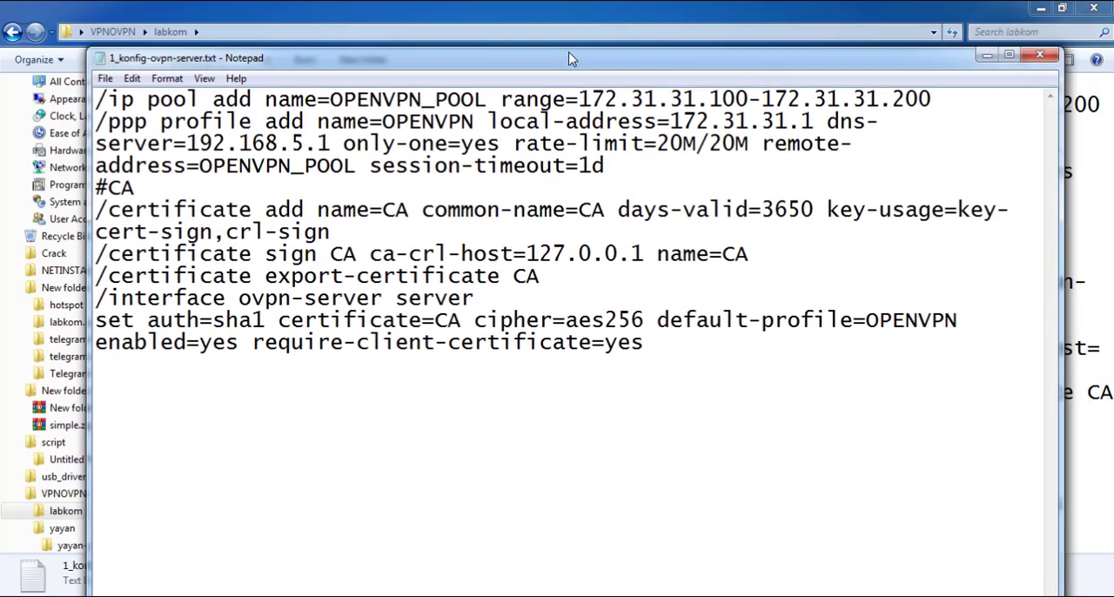
drag(570, 58, 568, 49)
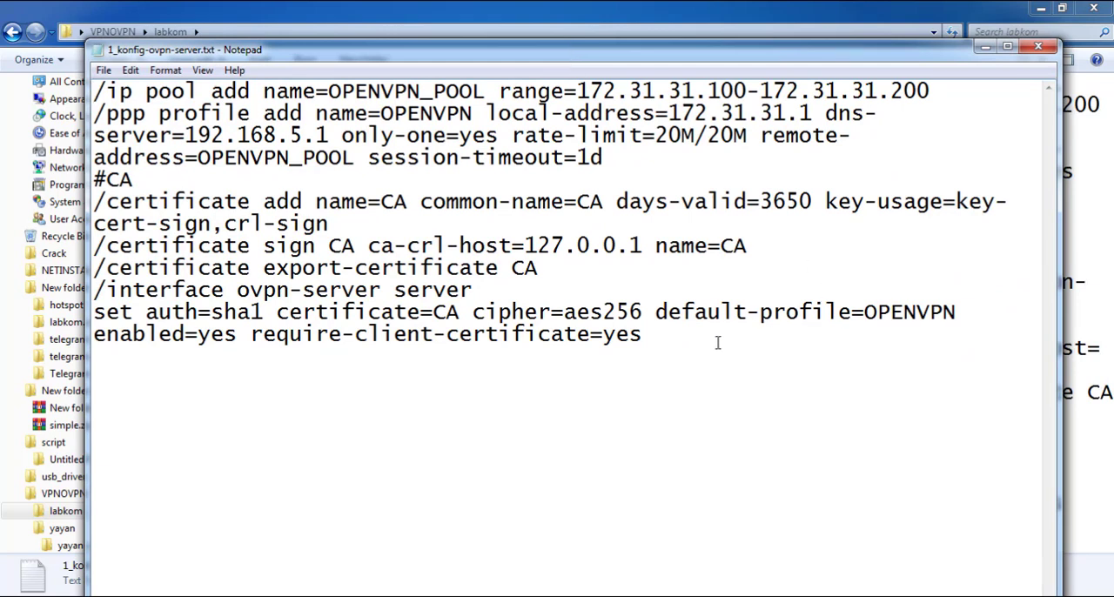
Copy the entire OVPN server script from 1_konfig-ovpn-server.txt
drag(718, 342, 41, 68)
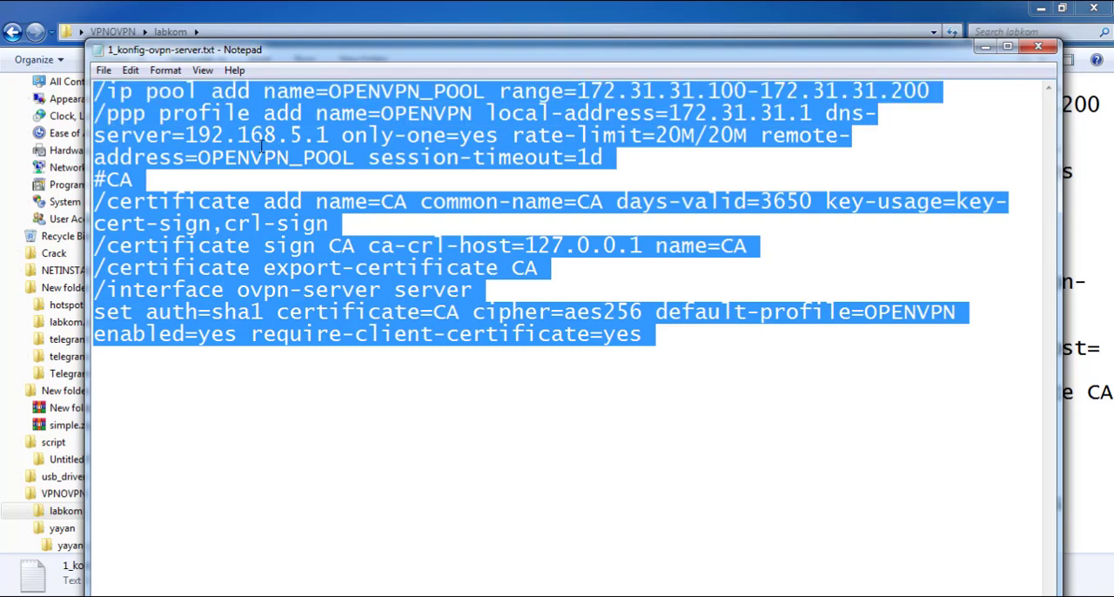
right_click(252, 116)
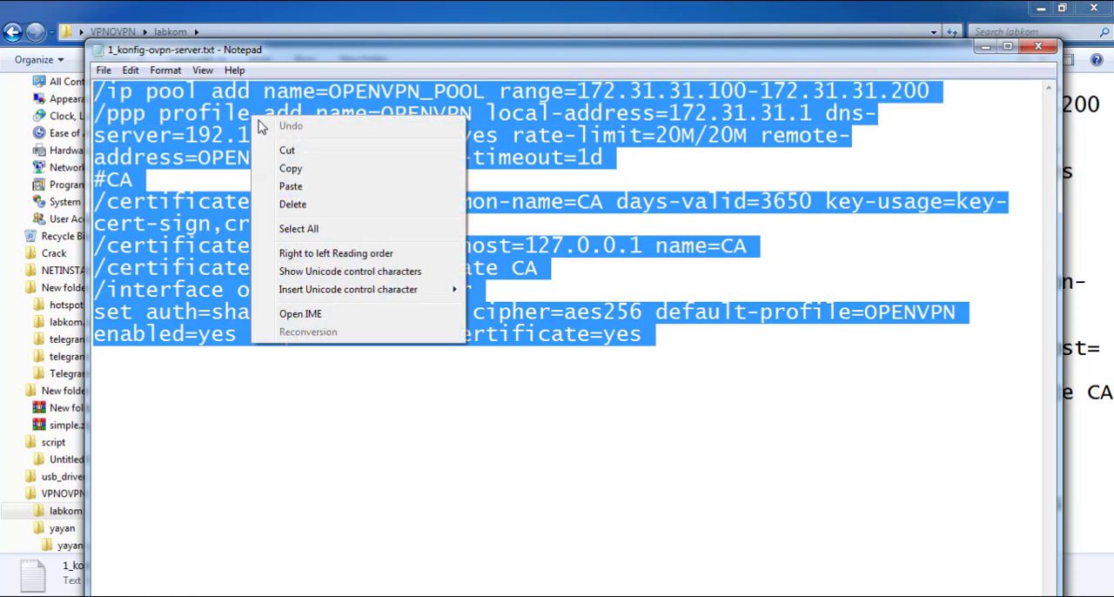
click(307, 169)
Switch to WinBox, open the PPP window and move WinBox aside so the script in Notepad shows
click(252, 595)
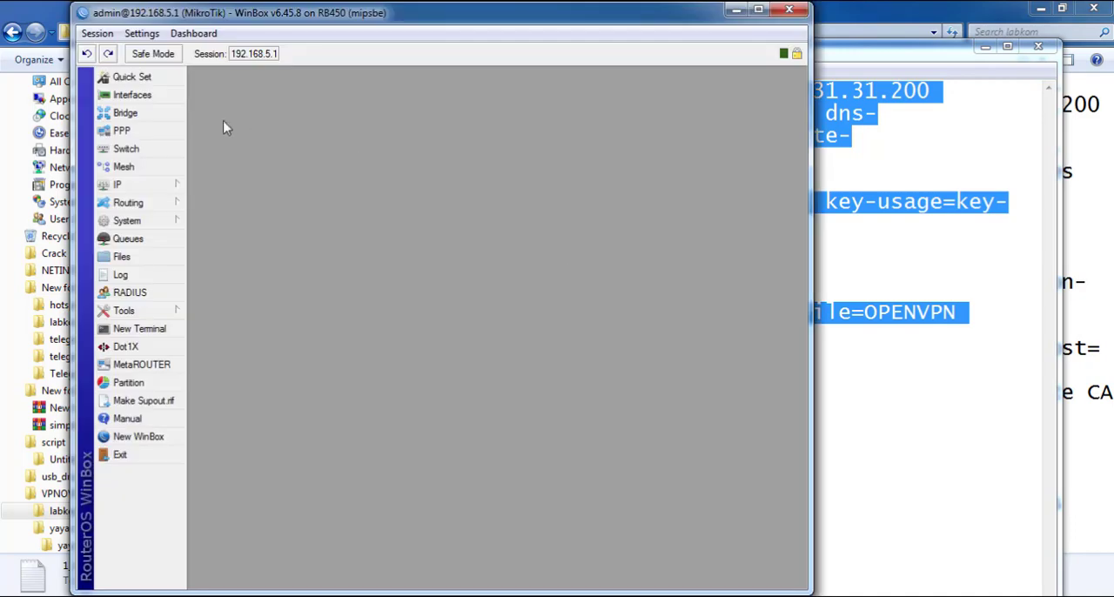
click(150, 136)
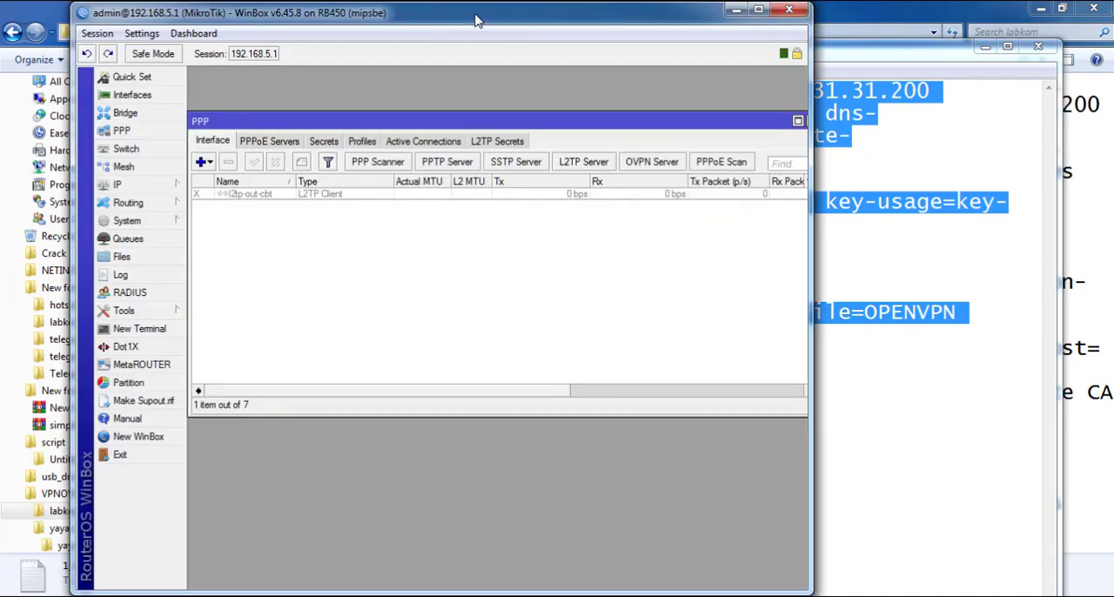
drag(466, 17, 821, 61)
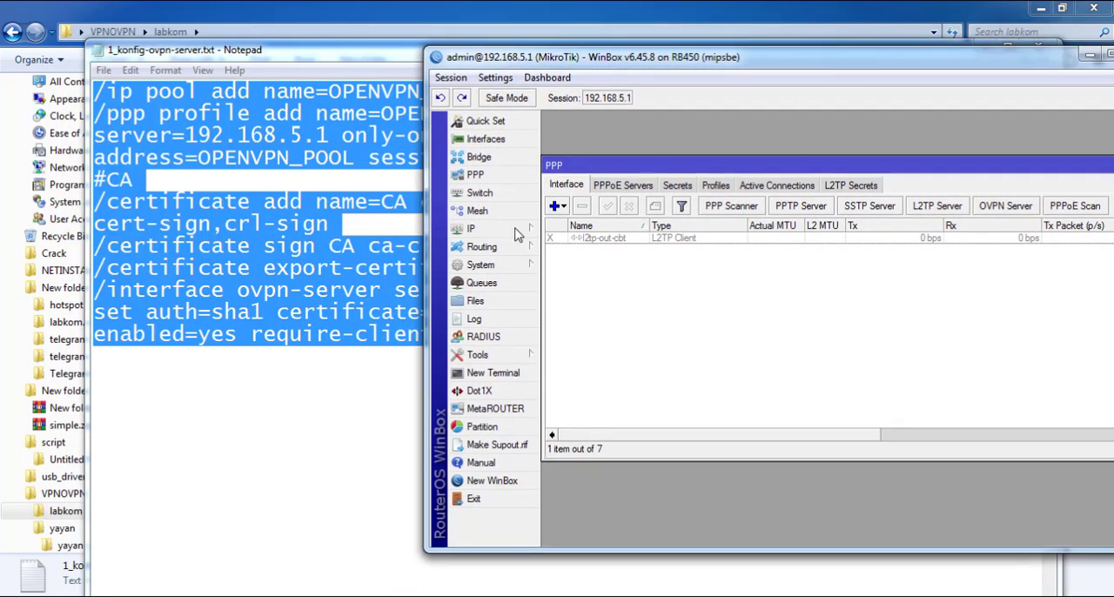
Delete the existing OPENVPN_POOL entry from the router's IP pools and close the DNS settings
click(470, 228)
click(590, 280)
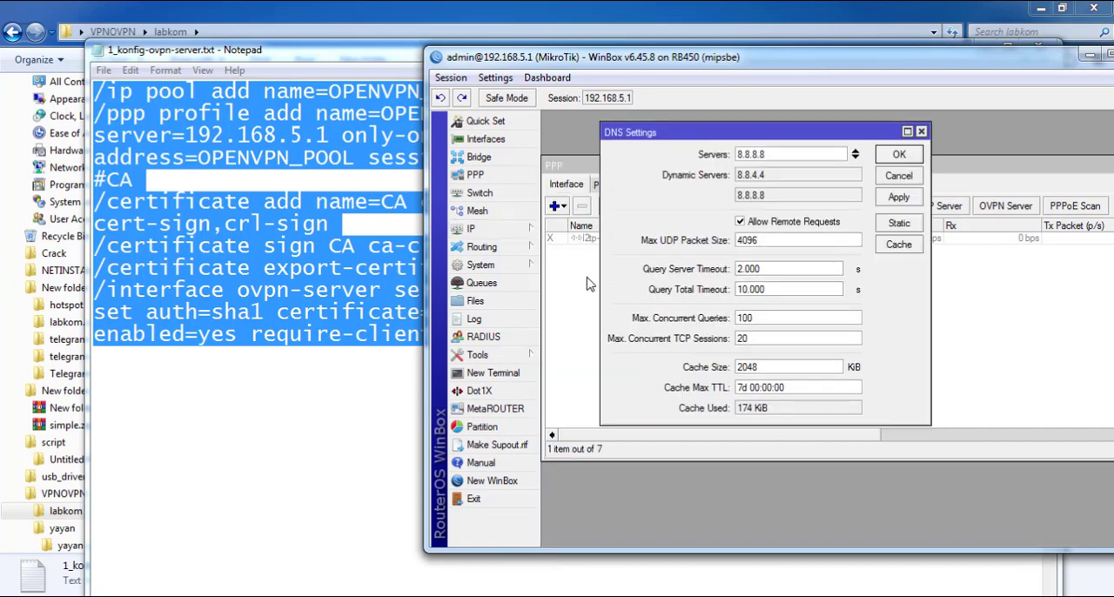
click(494, 231)
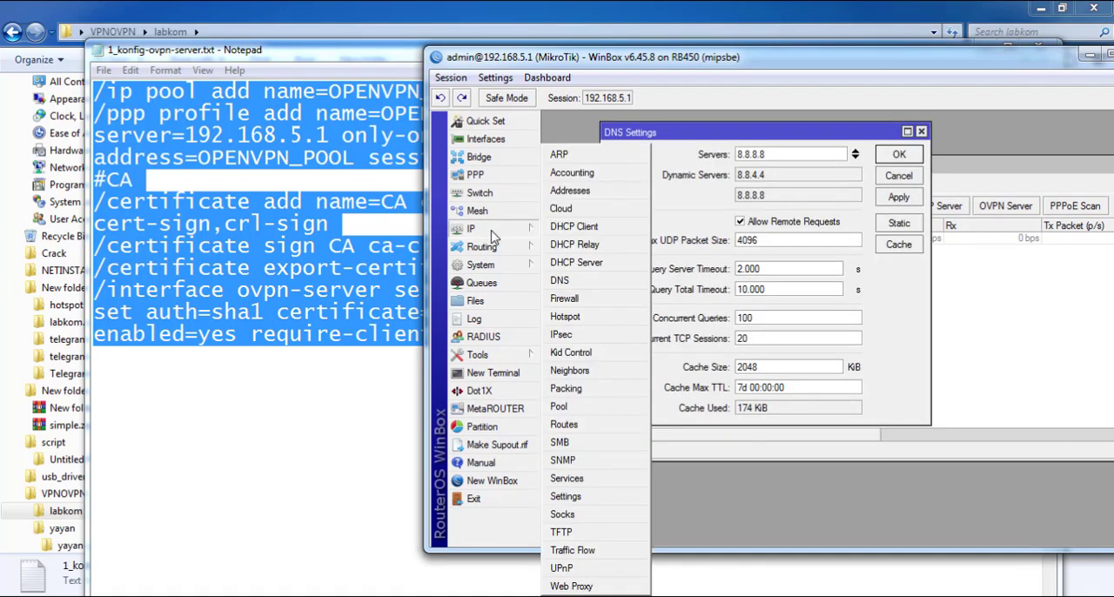
click(560, 406)
click(854, 228)
key(Delete)
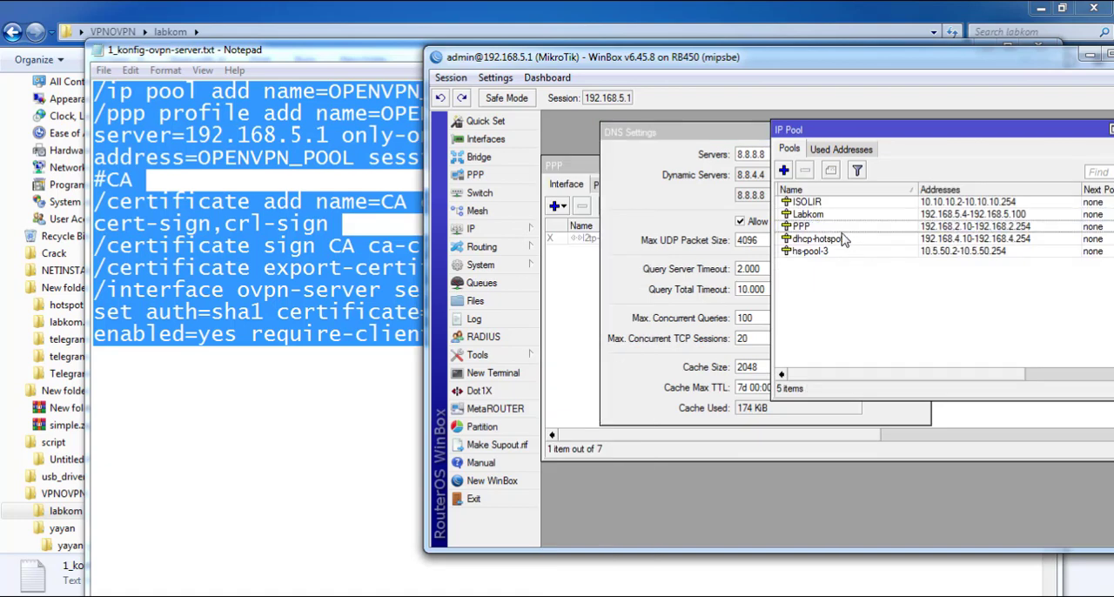
click(673, 233)
key(Escape)
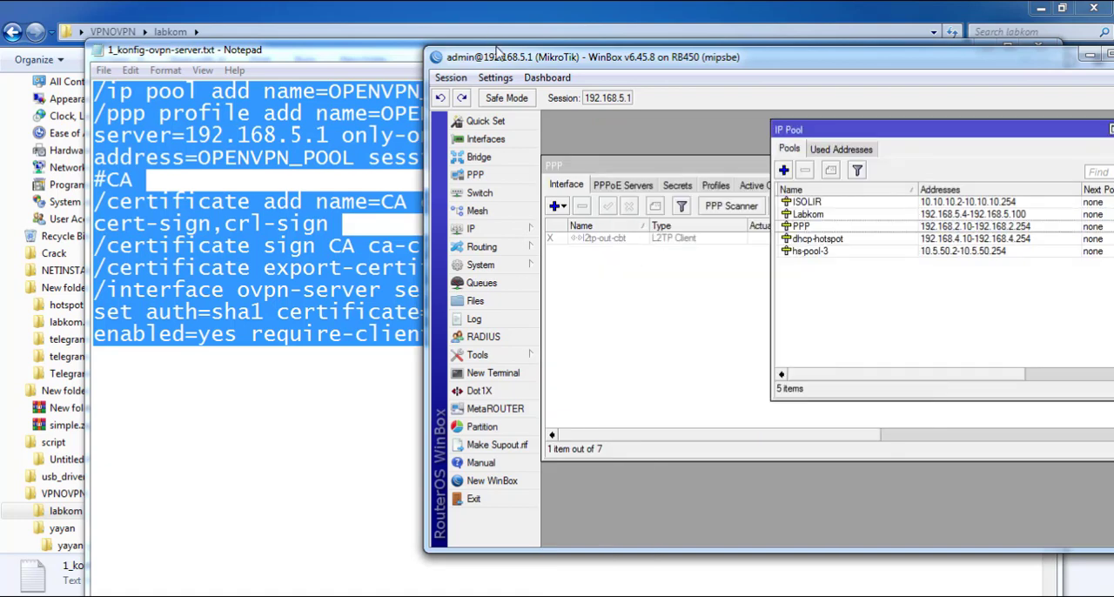
Move WinBox further off the Notepad text and delete the existing OPENVPN profile from the PPP profiles
drag(496, 56, 746, 47)
click(753, 167)
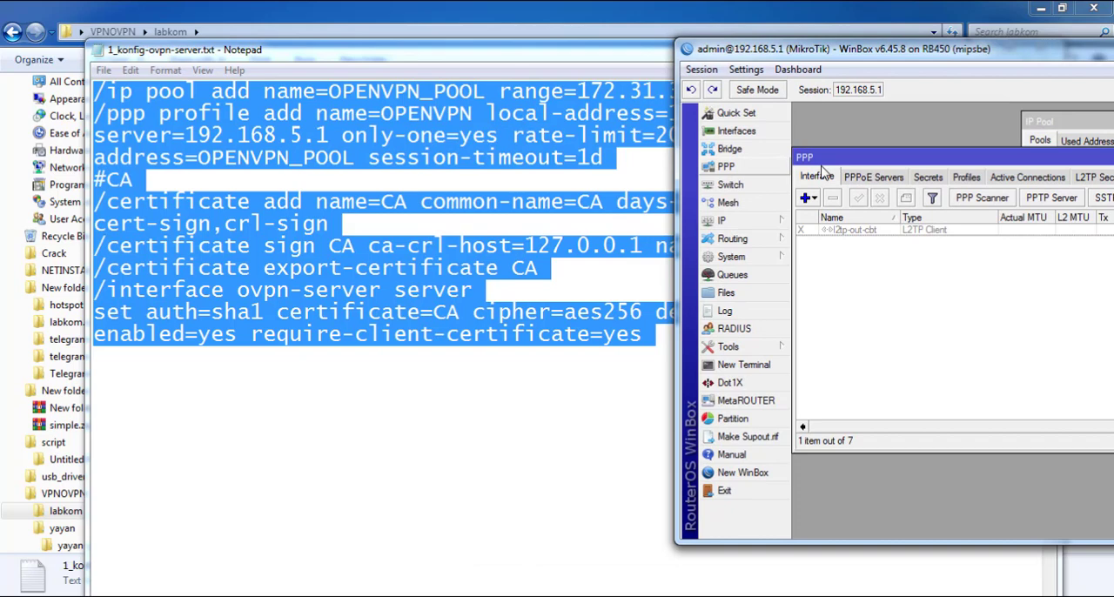
click(927, 177)
click(966, 177)
click(866, 266)
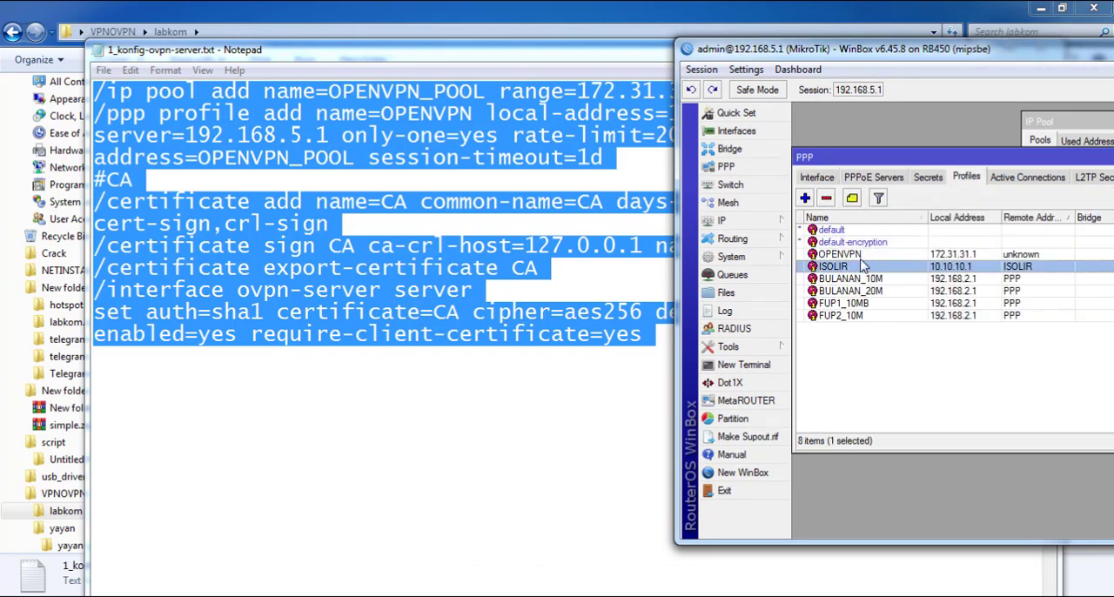
click(866, 254)
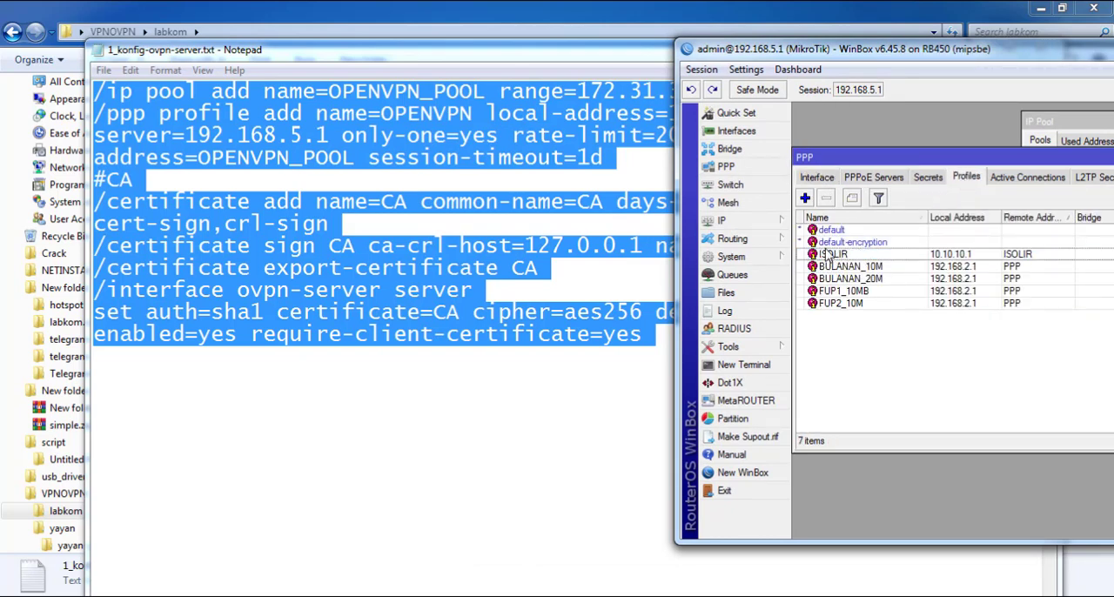
Open the router's certificate list and delete the existing CA and yans certificates
click(765, 256)
click(852, 195)
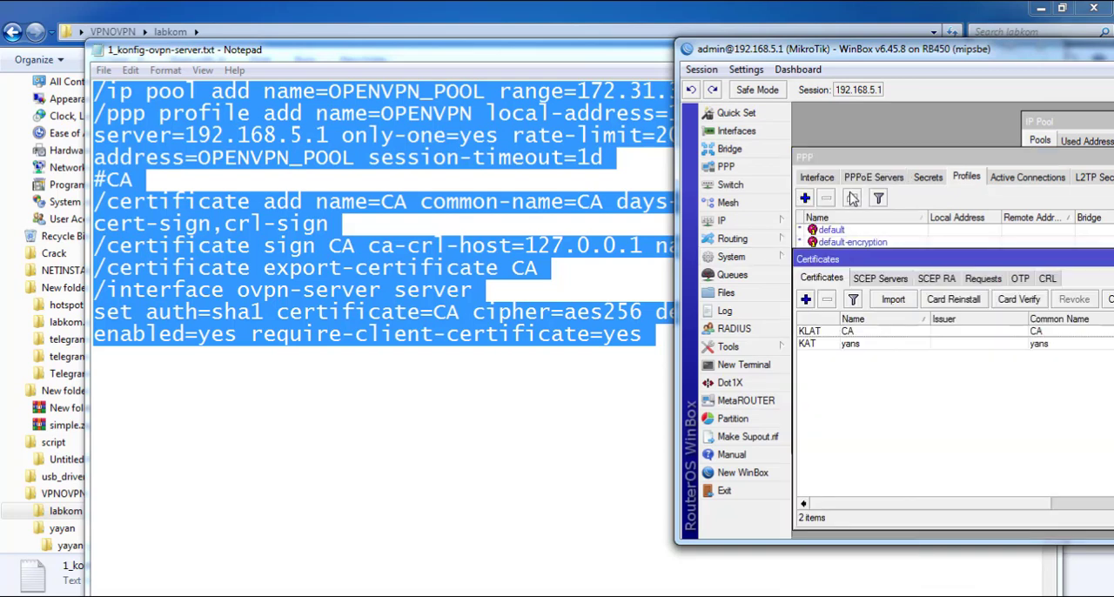
click(864, 334)
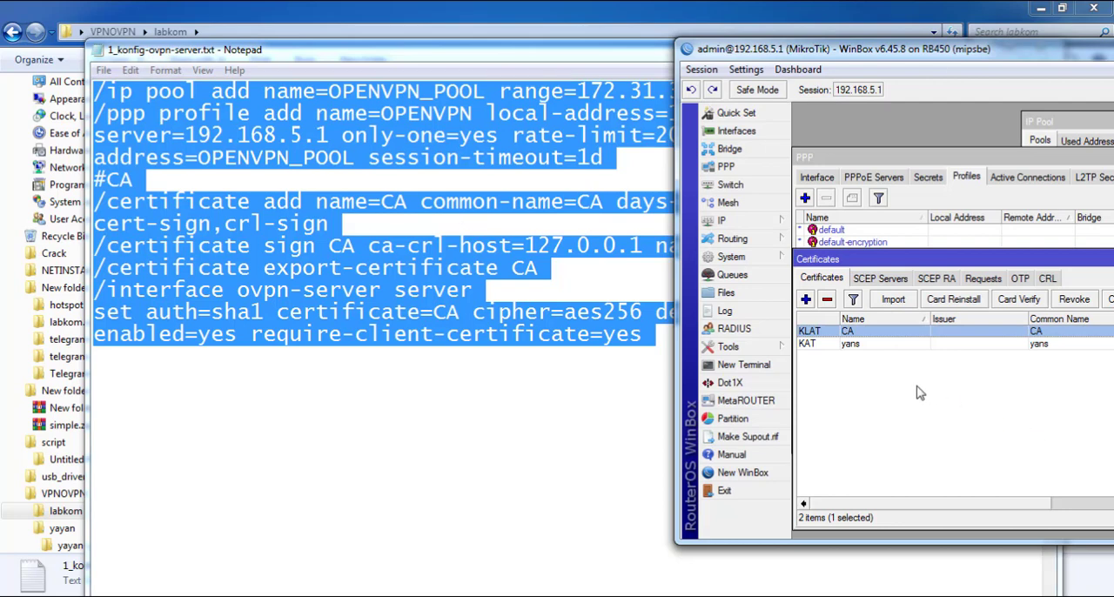
key(Delete)
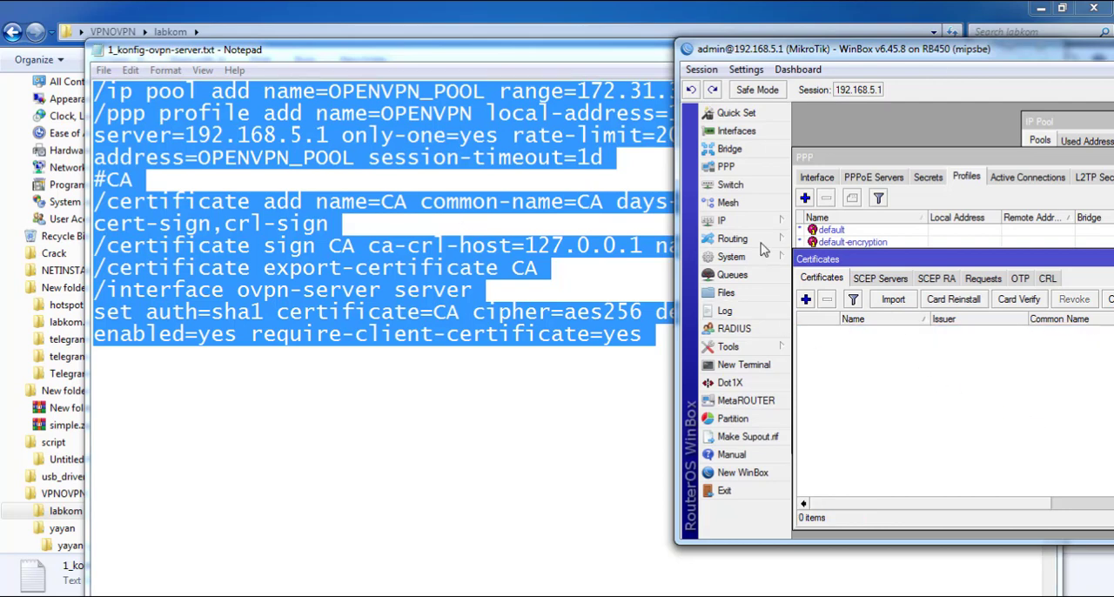
Copy the selected server script again, shift Notepad aside and bring WinBox back to the front
right_click(358, 233)
click(401, 297)
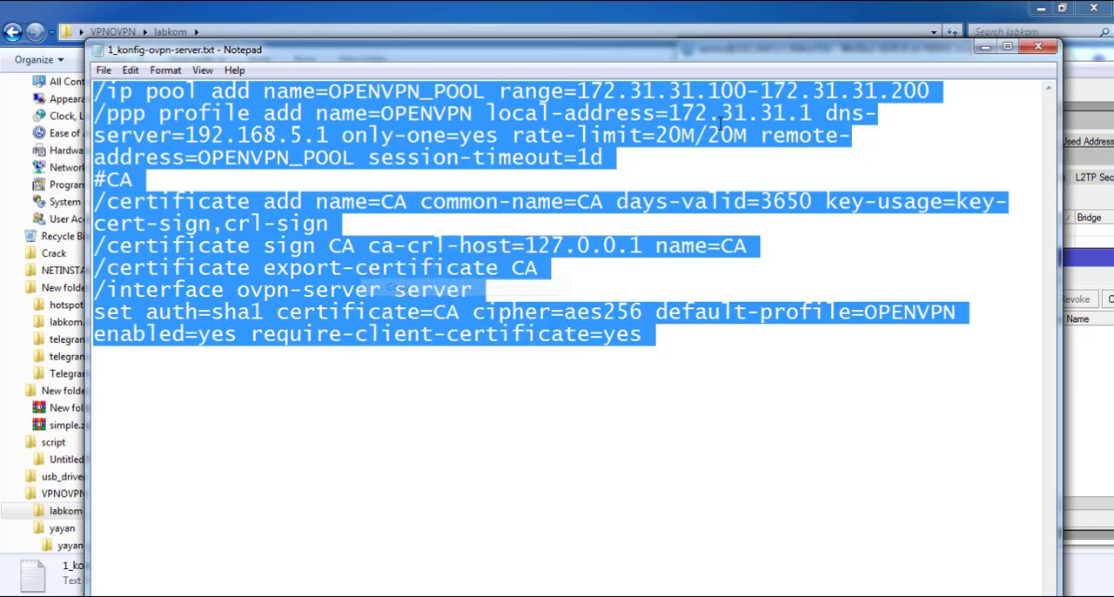
drag(675, 52, 486, 24)
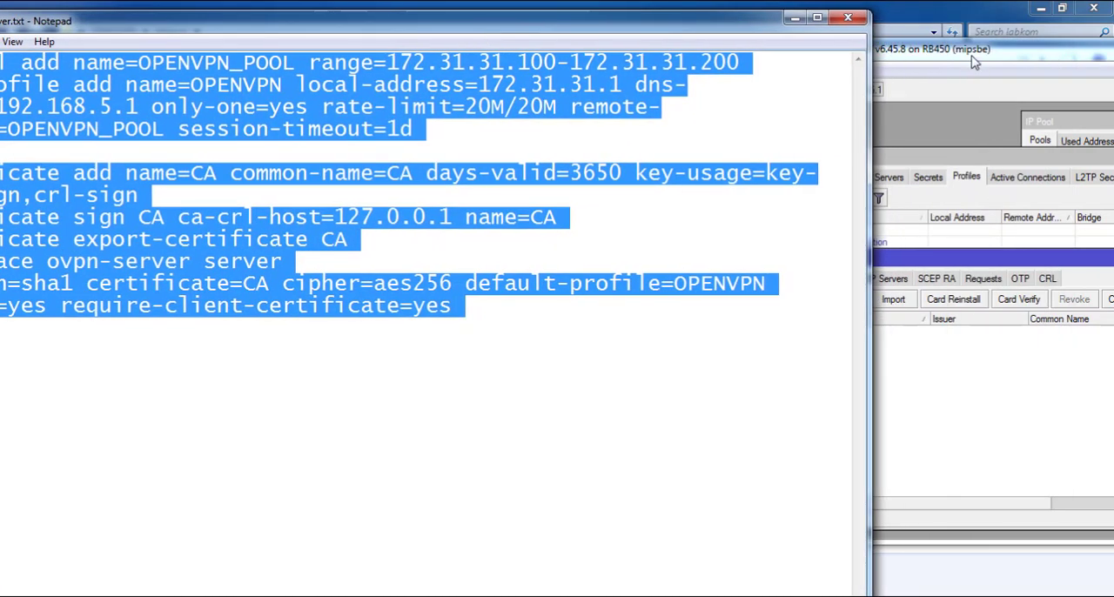
click(992, 173)
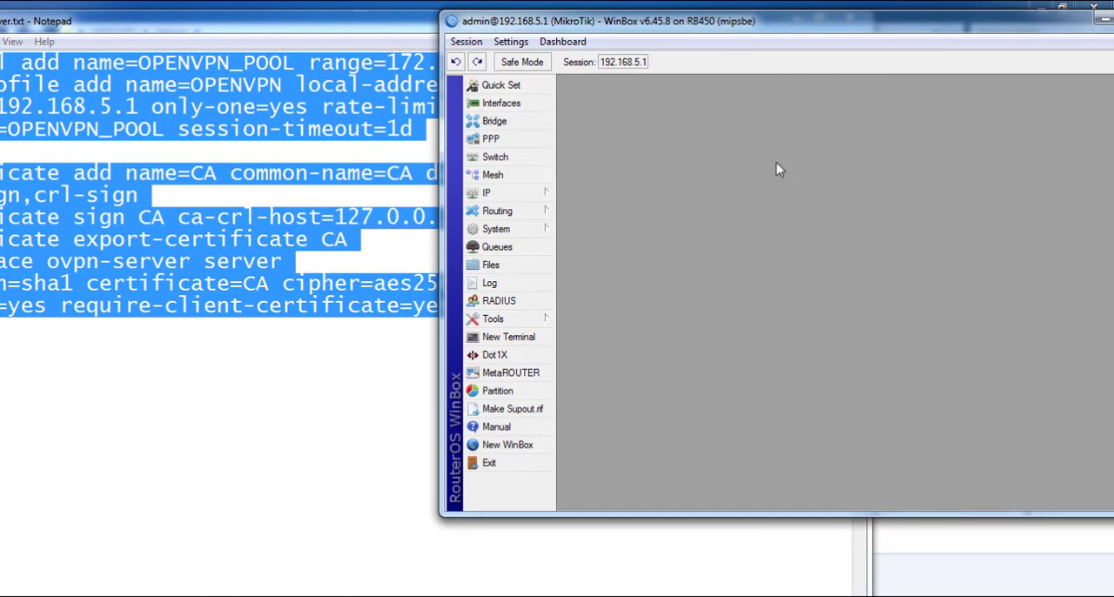
Open a new terminal, the IP pools and the PPP profiles in a maximized WinBox, arranged so all three are visible
click(529, 338)
drag(859, 283, 692, 104)
click(527, 196)
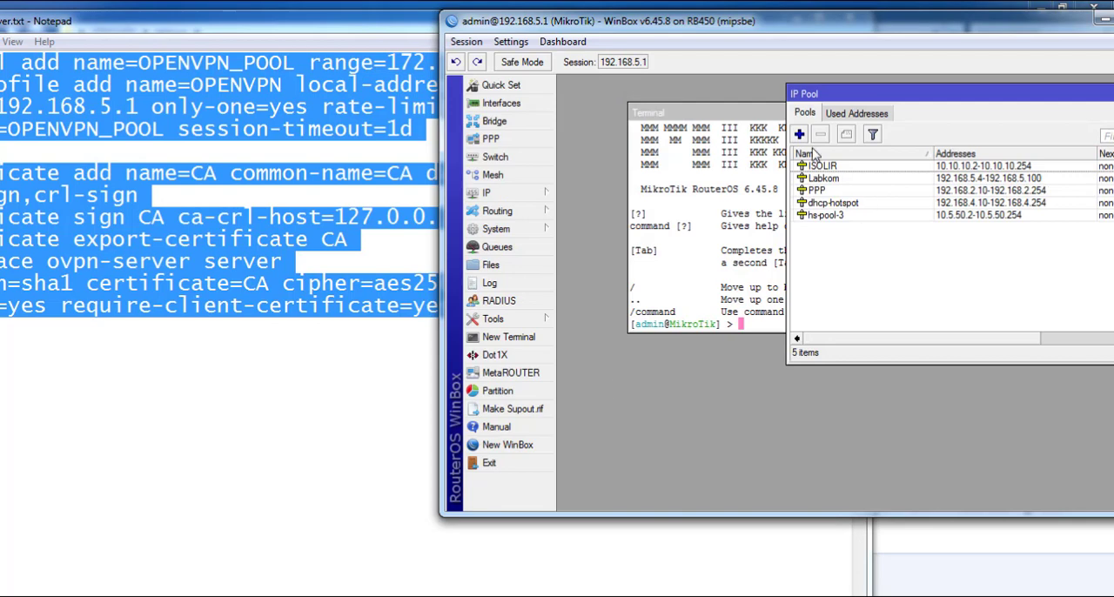
drag(842, 101, 944, 92)
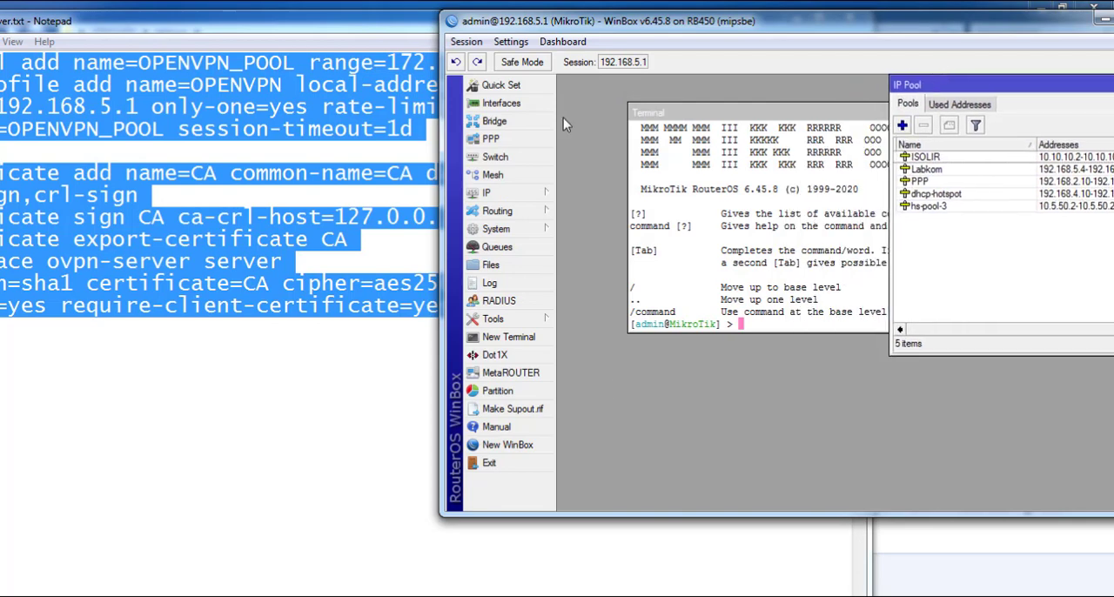
double_click(559, 25)
click(70, 127)
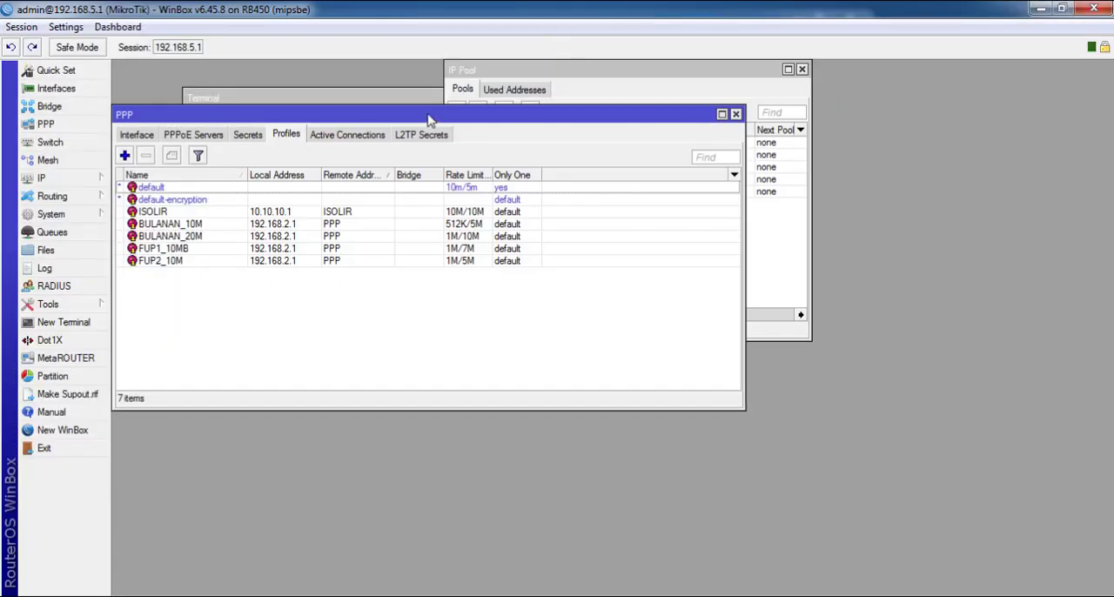
drag(429, 120, 909, 226)
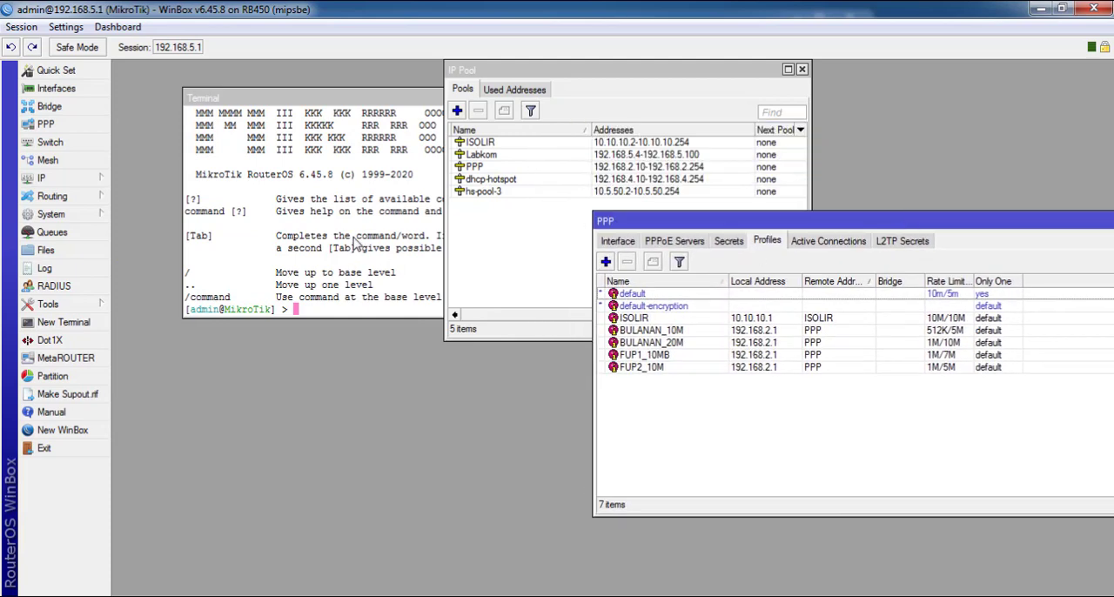
Paste the copied OVPN server script into the terminal and move the terminal clear of the pool list
click(355, 244)
right_click(356, 185)
click(373, 252)
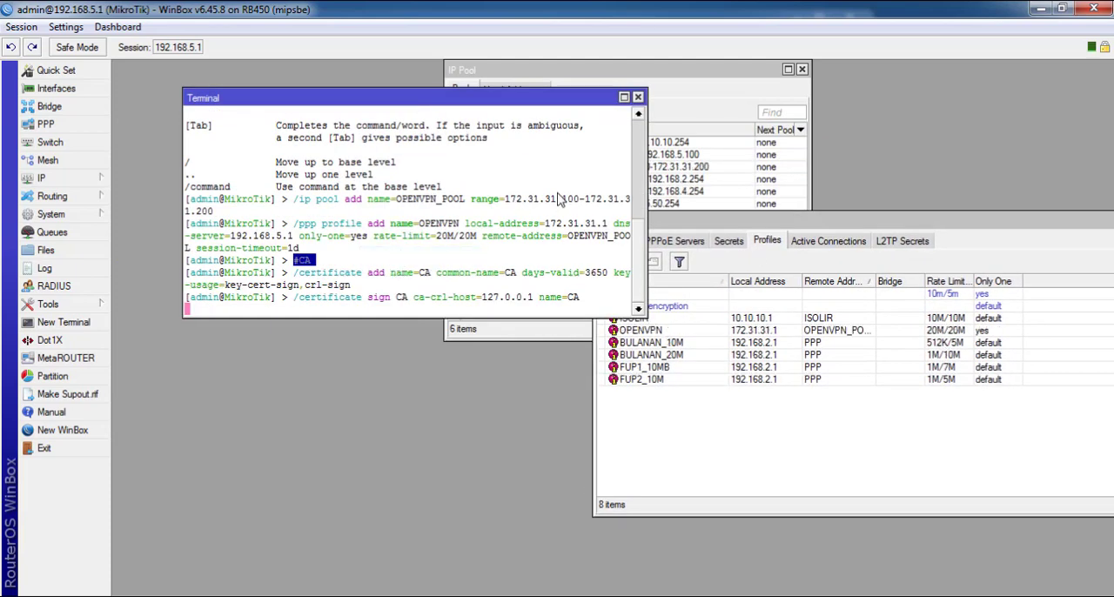
drag(483, 106, 427, 286)
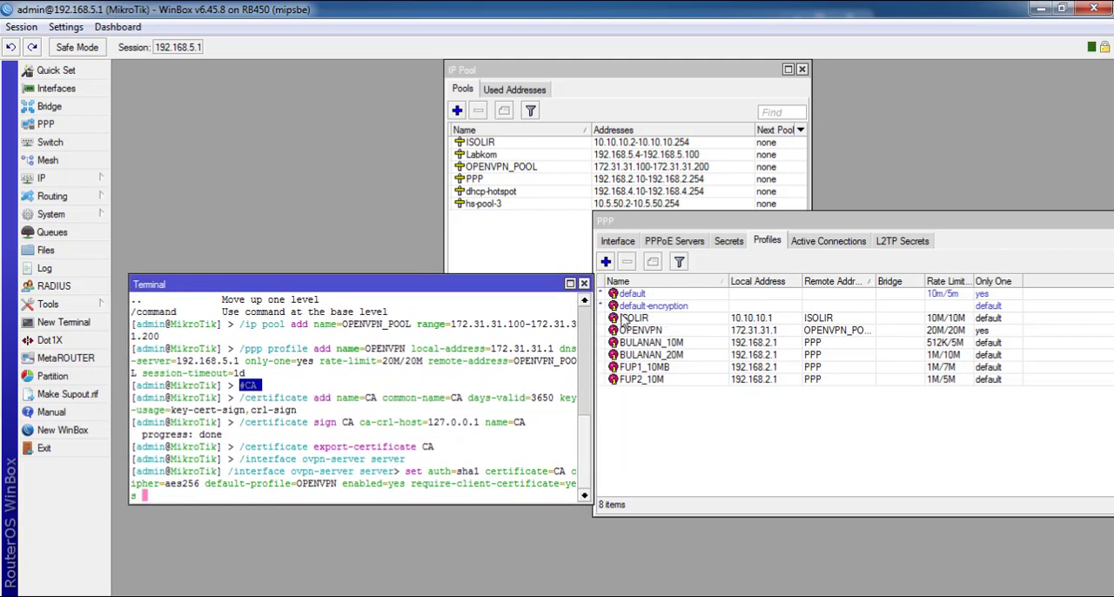
Check the OPENVPN entry in the PPP profiles, then open the certificate list and place it above the terminal
click(672, 333)
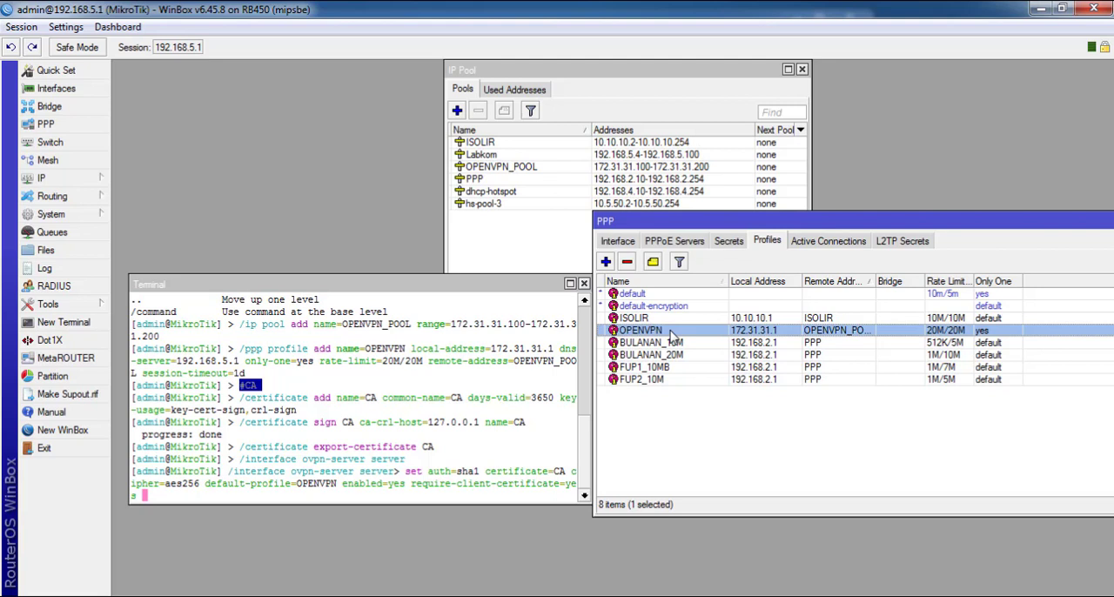
click(575, 379)
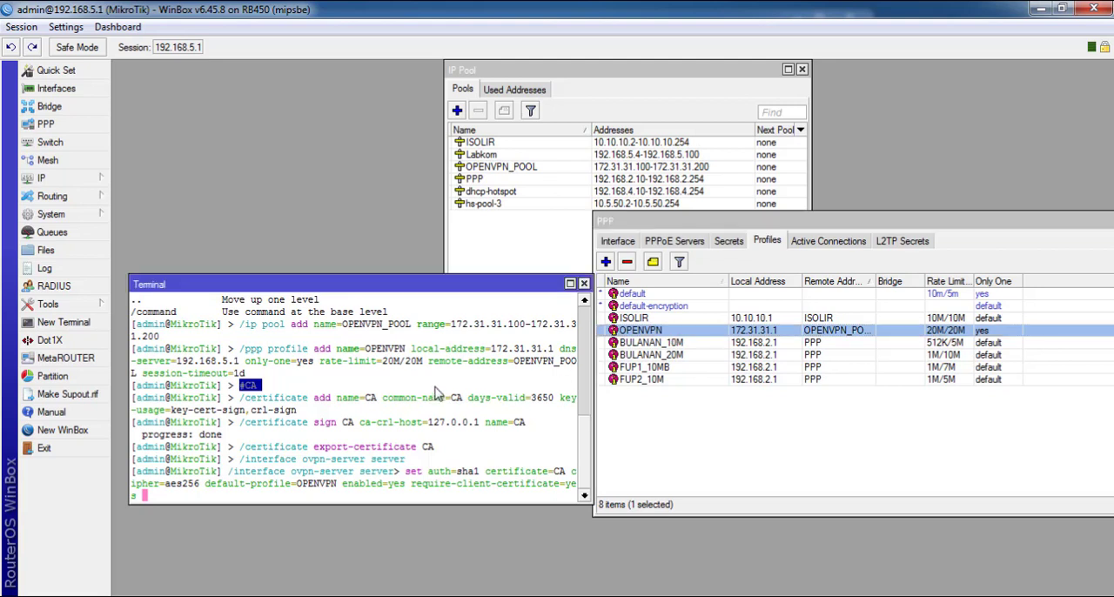
click(48, 213)
click(128, 193)
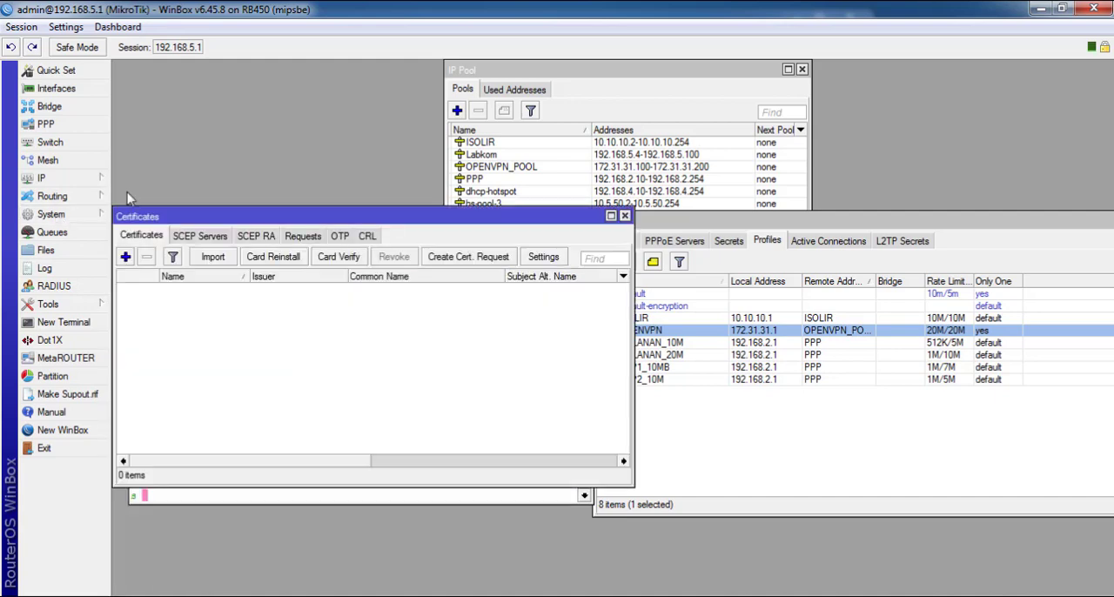
drag(193, 217, 194, 79)
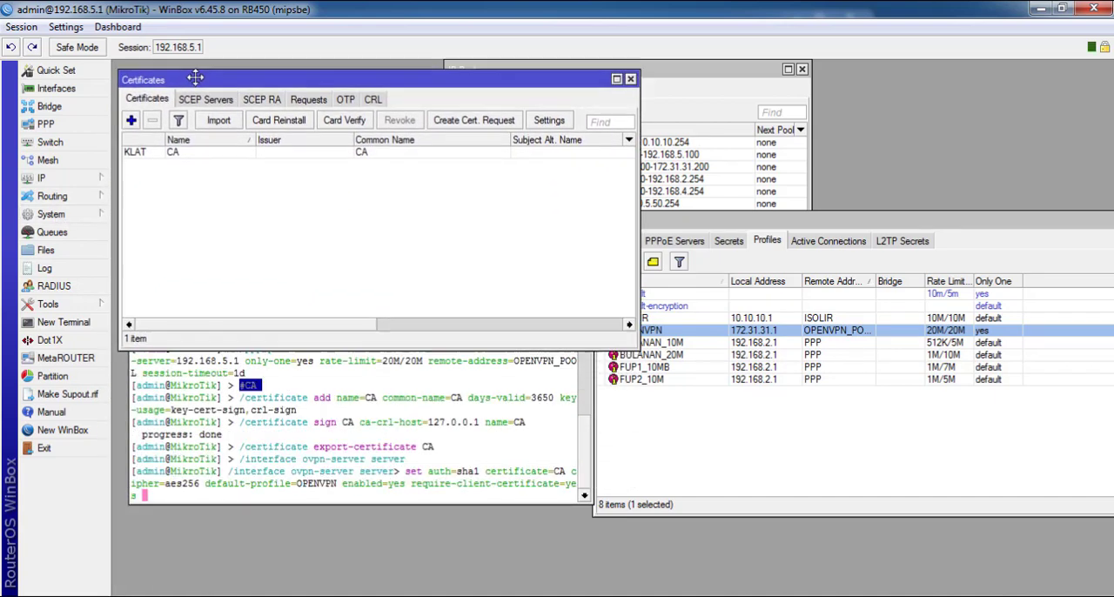
Move the terminal below the certificate list and the IP pool window aside to examine the CA certificate and OPENVPN_POOL
click(287, 369)
drag(287, 282, 283, 355)
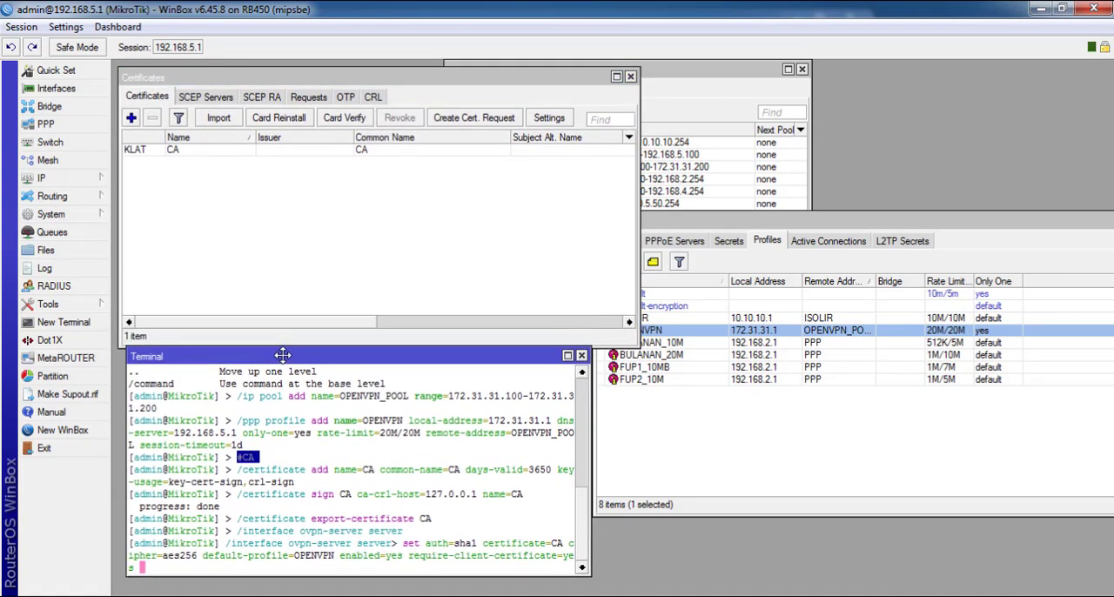
click(726, 122)
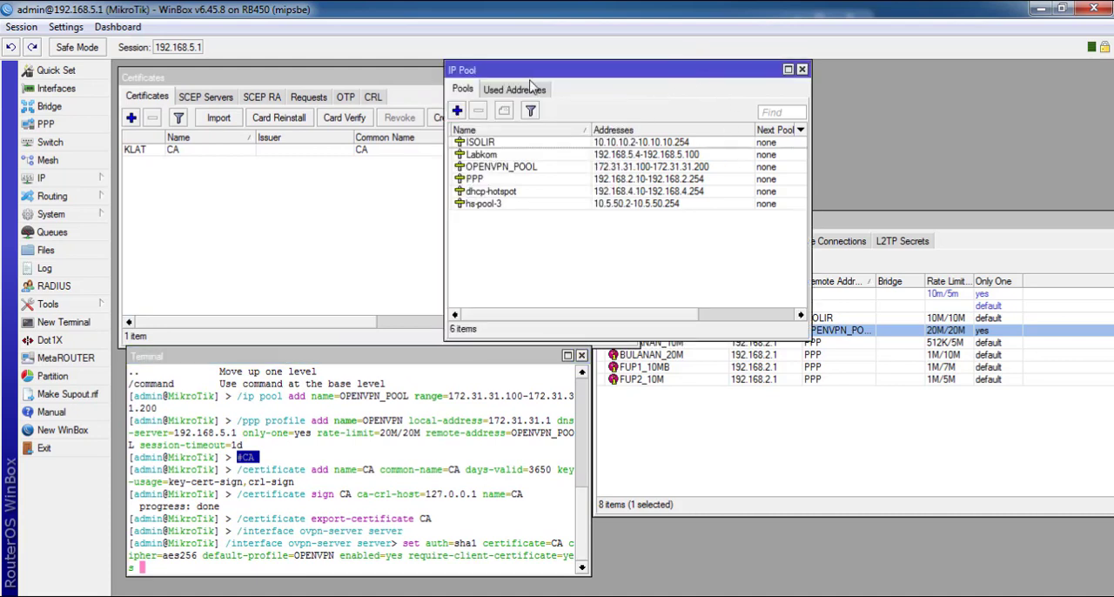
drag(525, 73, 639, 73)
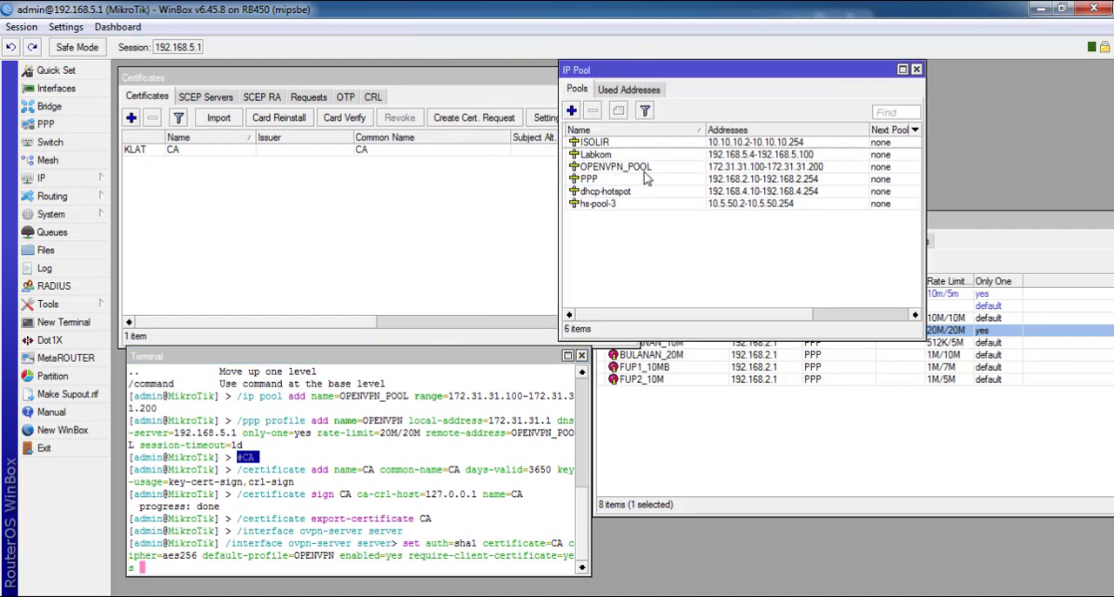
Highlight OPENVPN_POOL in the IP pools and move the PPP window down to compare it with the OPENVPN profile
click(644, 170)
click(988, 271)
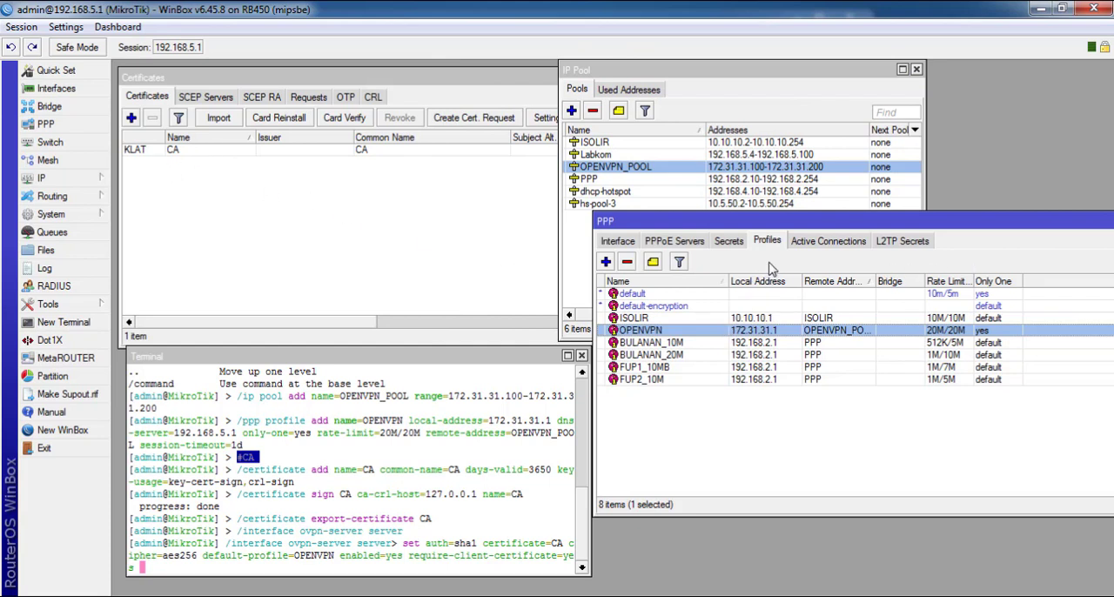
drag(764, 224, 759, 261)
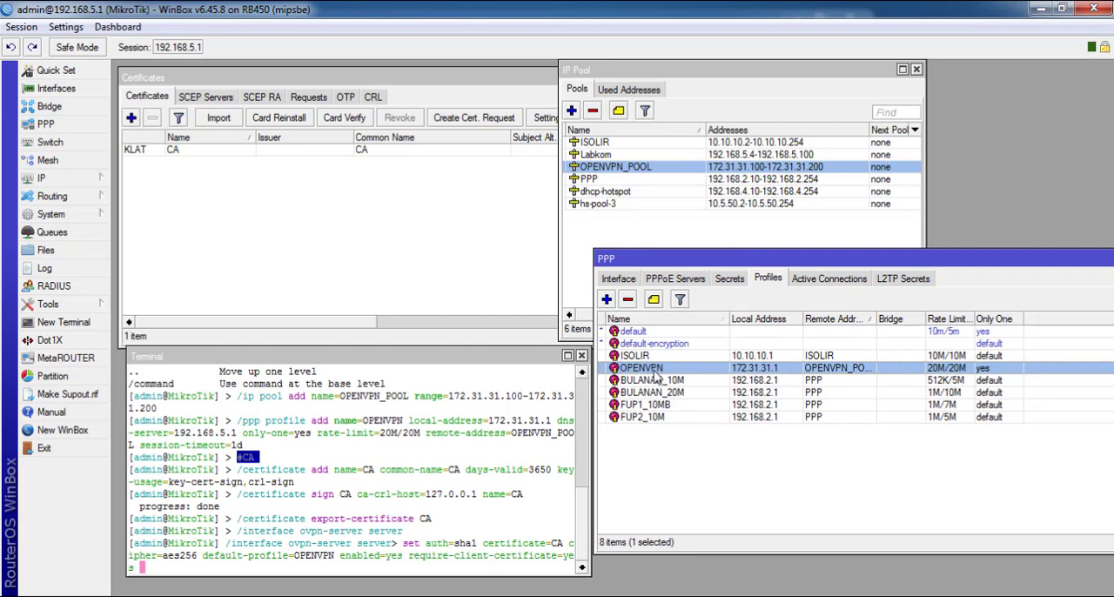
Enlarge the terminal, execute the pending OVPN server command with auth=sha1, certificate=CA, cipher=aes256 and default-profile=OPENVPN, and close the terminal
click(420, 478)
drag(362, 357, 387, 259)
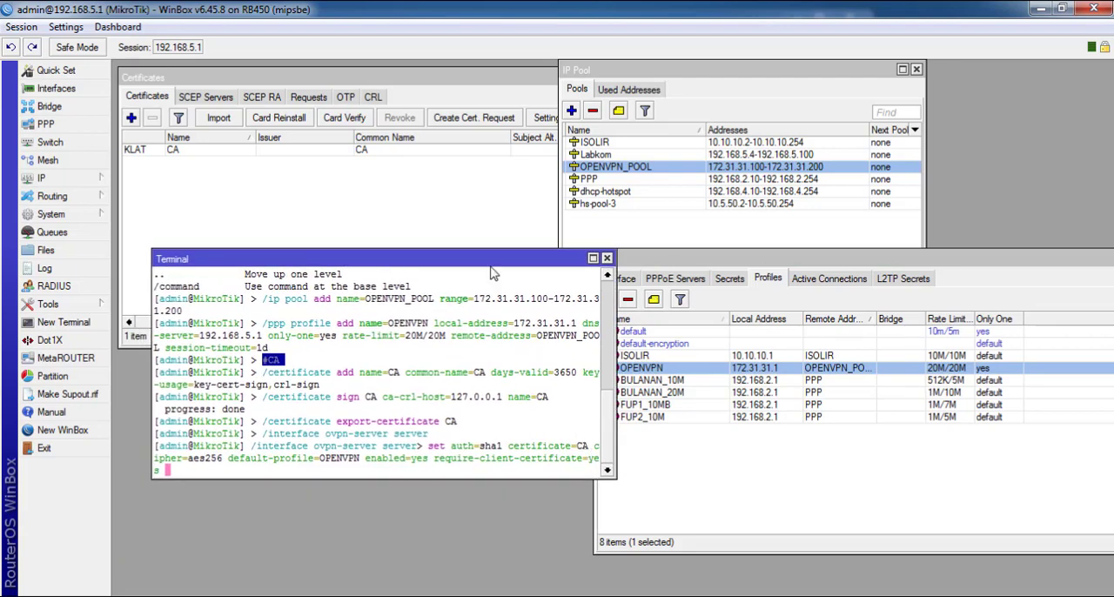
drag(488, 258, 462, 219)
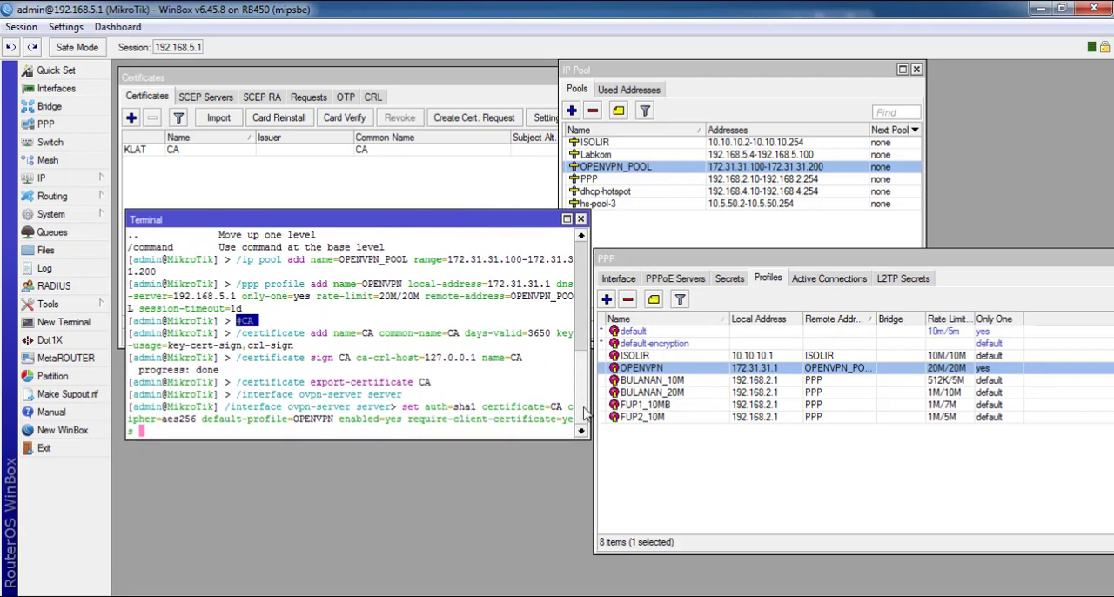
drag(588, 441, 666, 576)
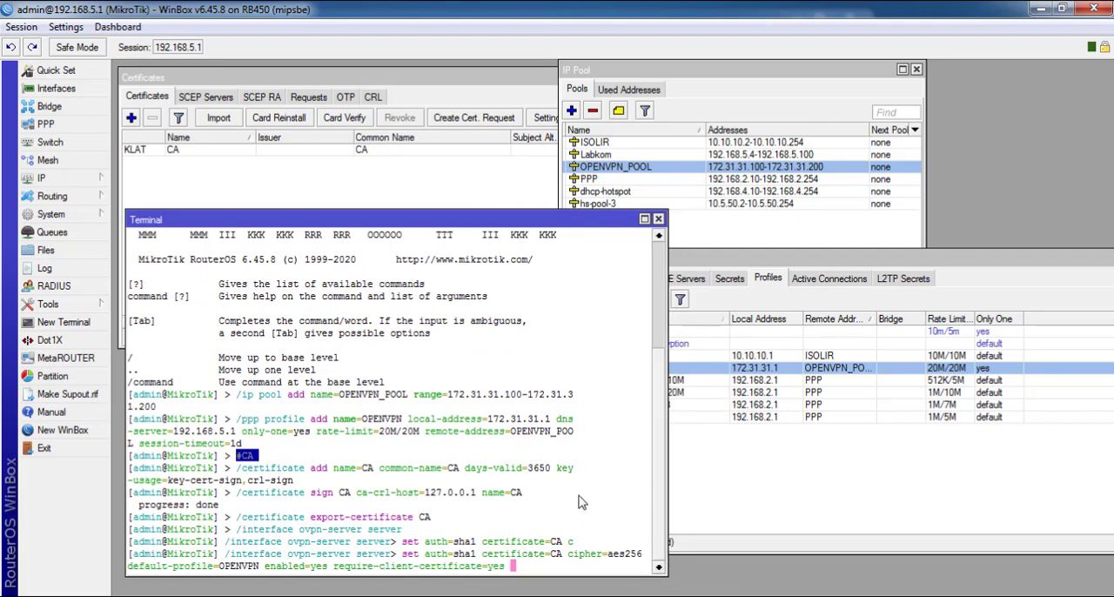
key(Return)
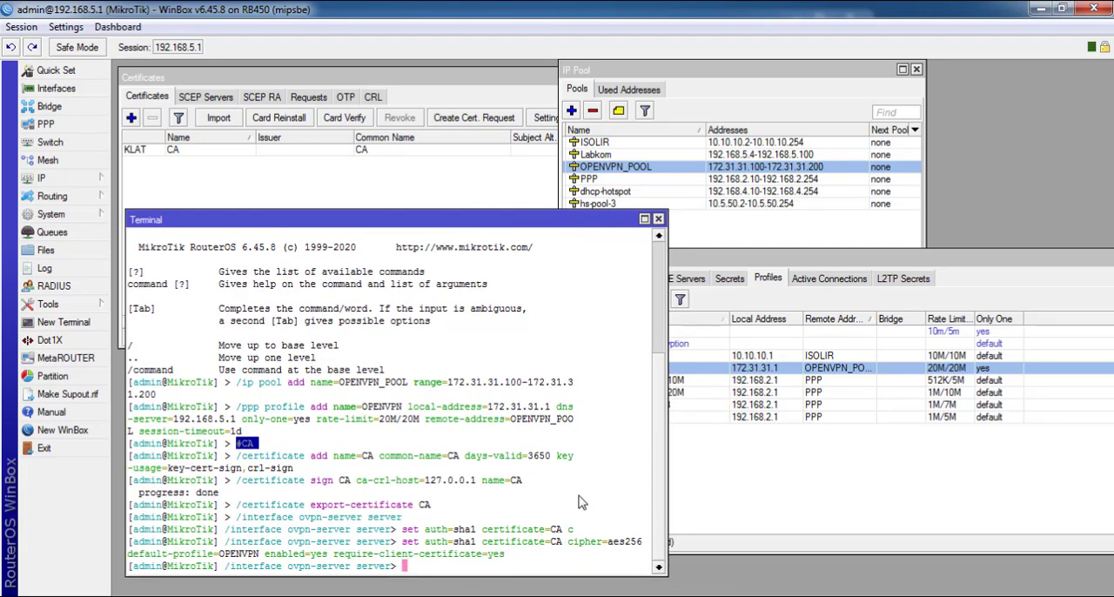
click(658, 220)
Copy the entire certificate script from 2_cert.txt and close the open Notepad windows
mouse_move(376, 596)
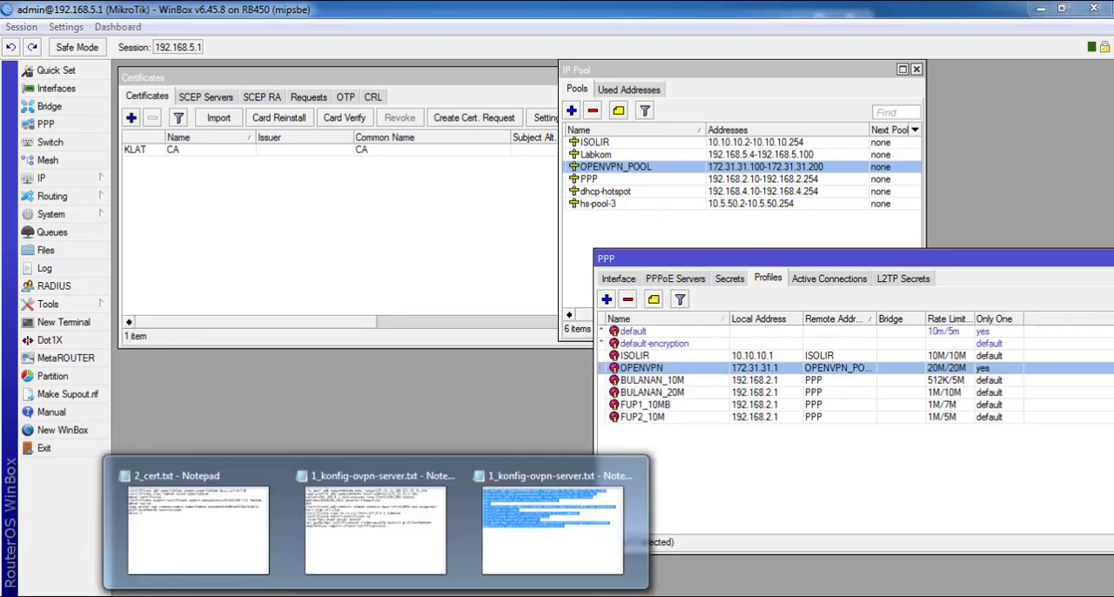
click(224, 503)
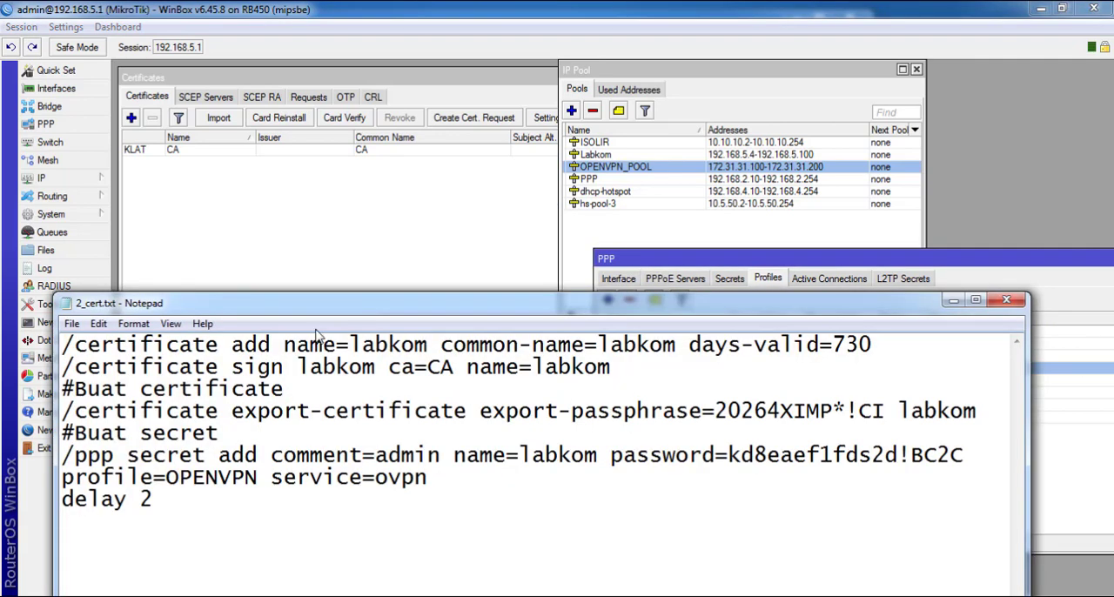
drag(295, 303, 379, 207)
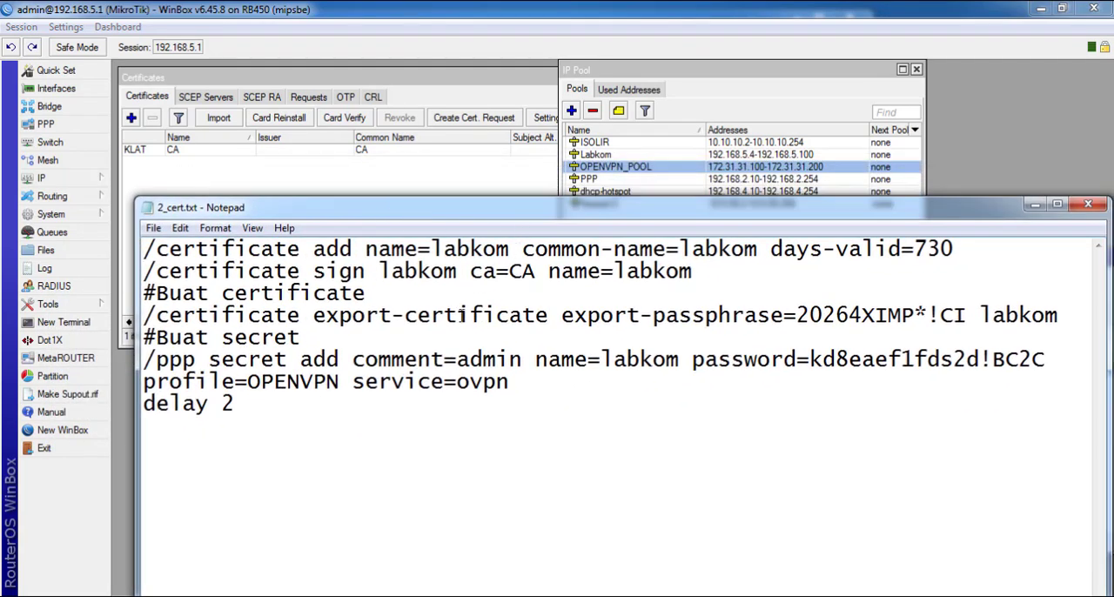
key(ctrl+a)
right_click(250, 281)
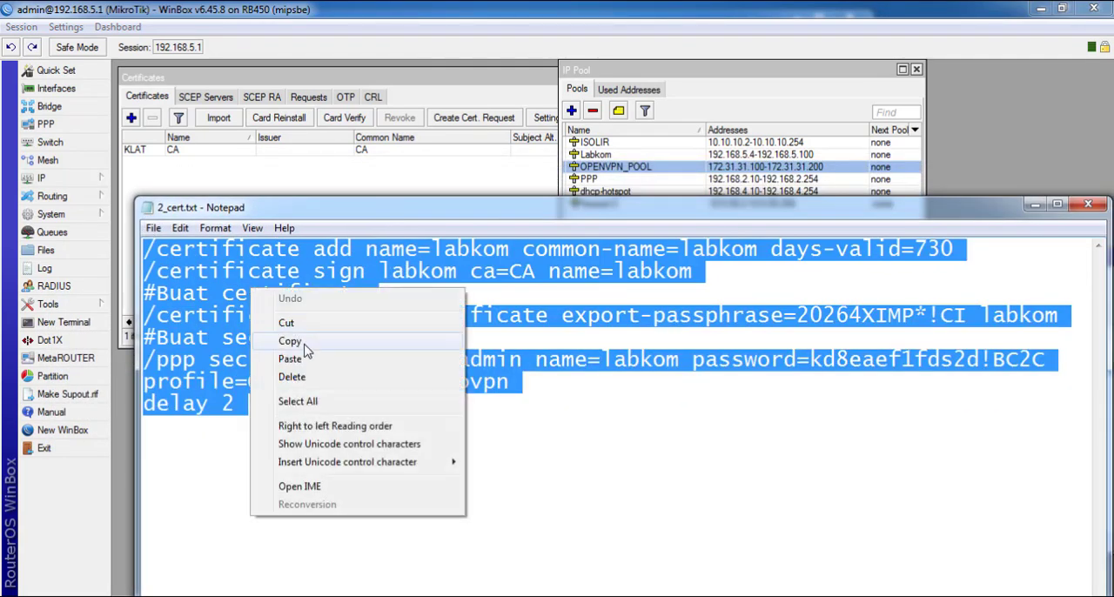
click(304, 347)
click(1087, 204)
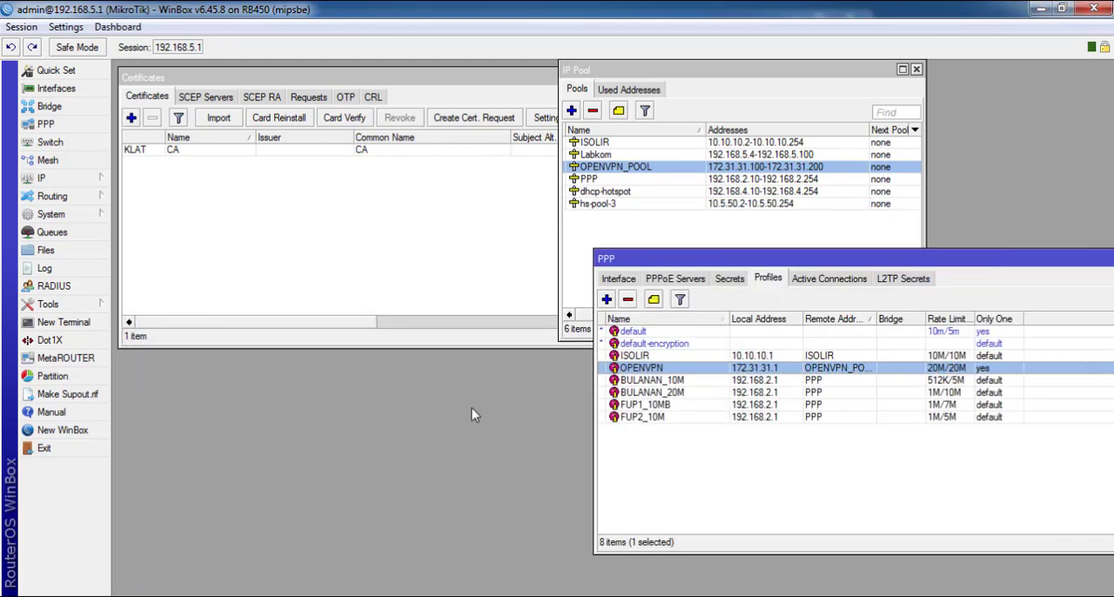
right_click(379, 596)
click(372, 574)
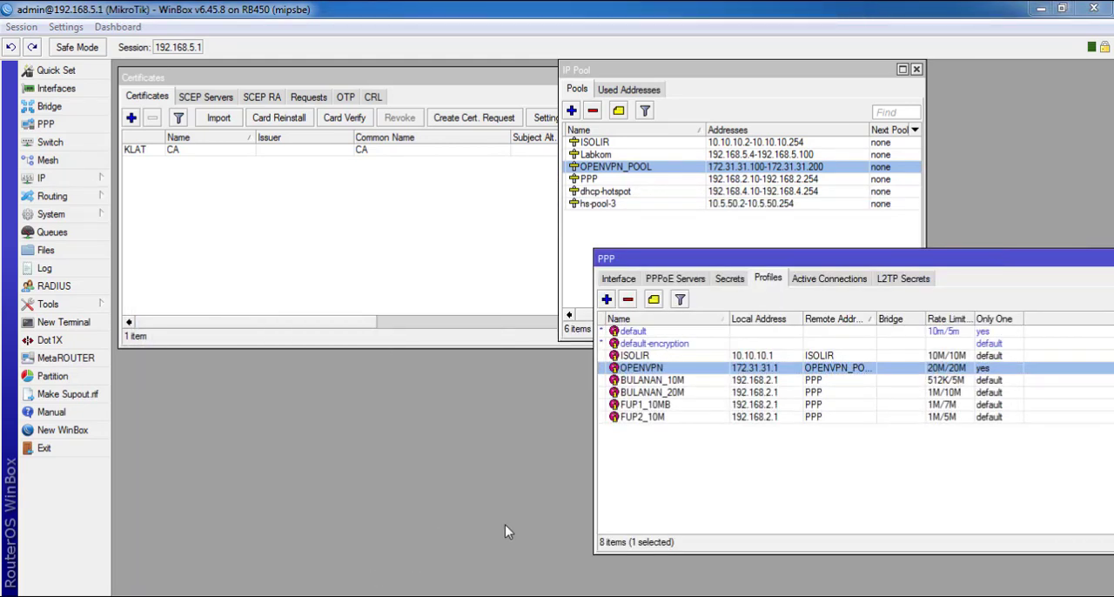
Paste the copied labkom script, including the export passphrase and PPP secret password, into a new terminal with the certificate list in view
click(62, 322)
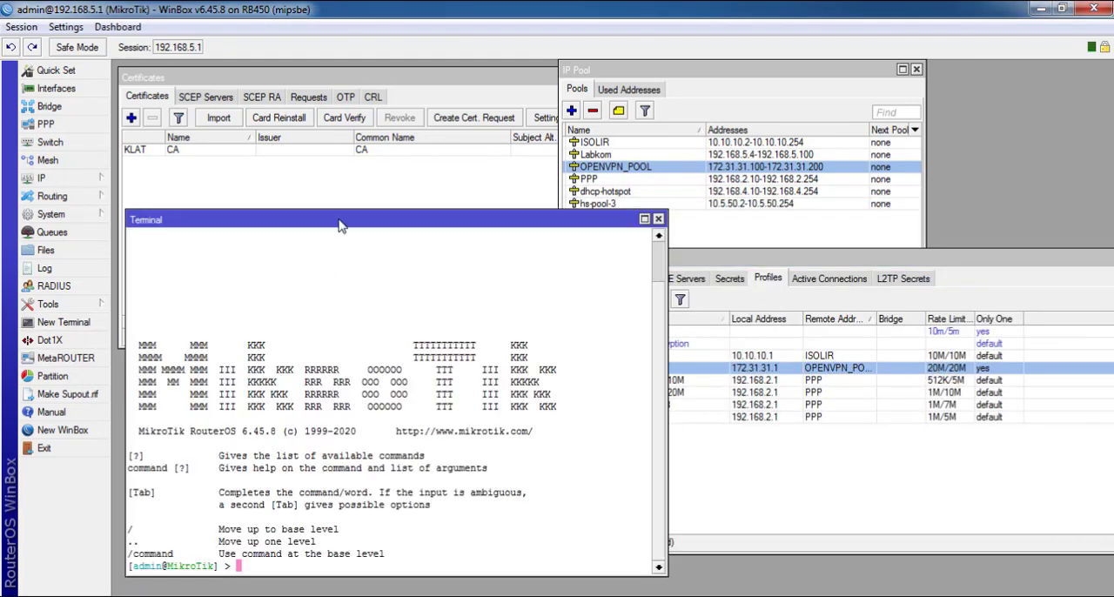
drag(339, 225, 339, 222)
click(50, 214)
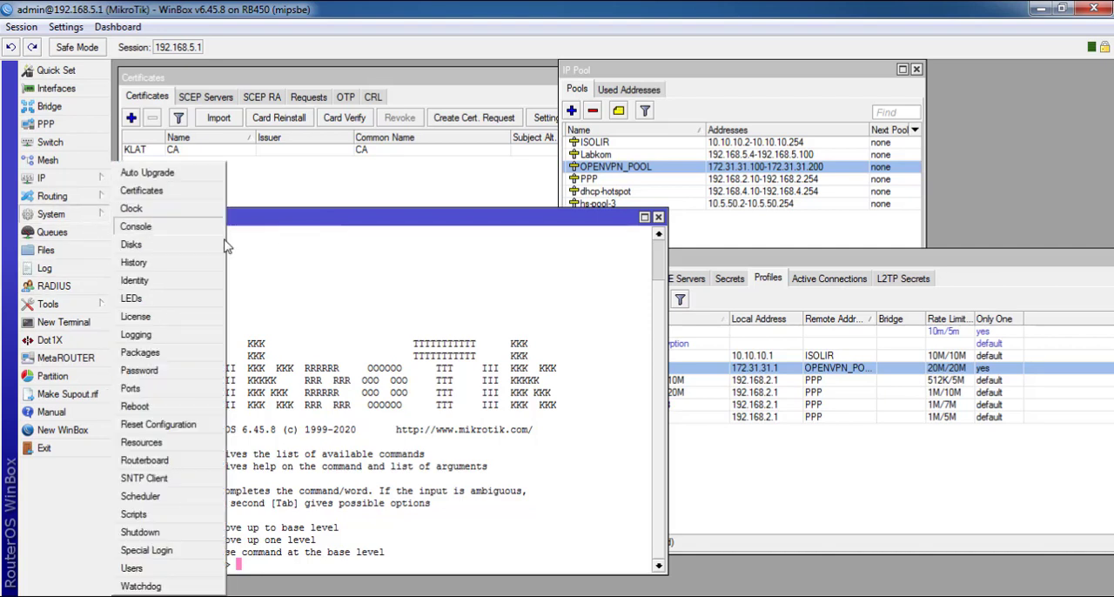
click(165, 189)
right_click(322, 291)
click(287, 376)
right_click(278, 381)
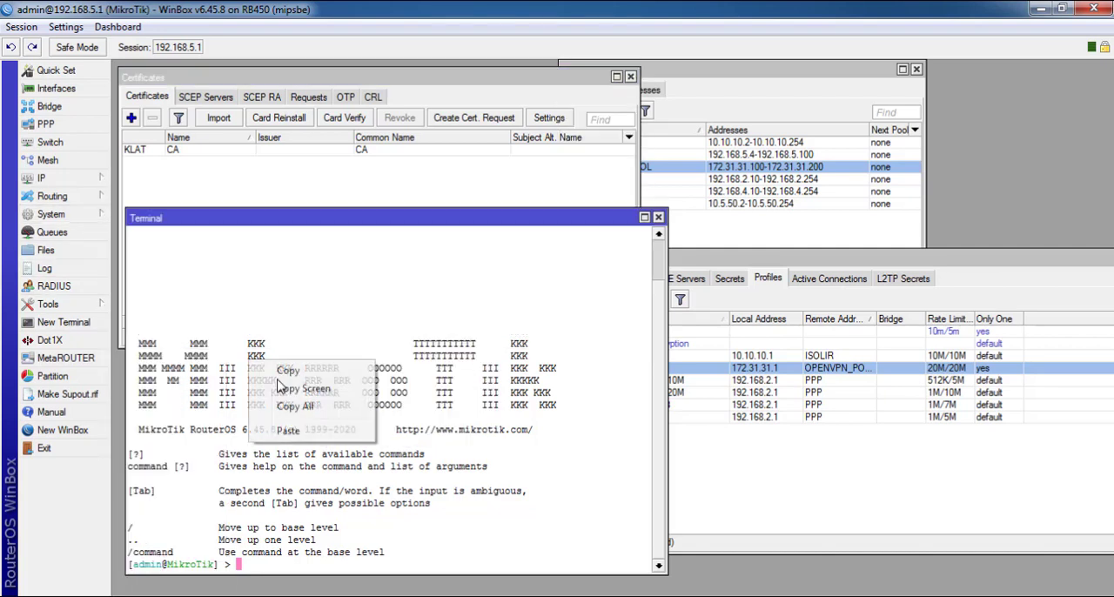
click(292, 430)
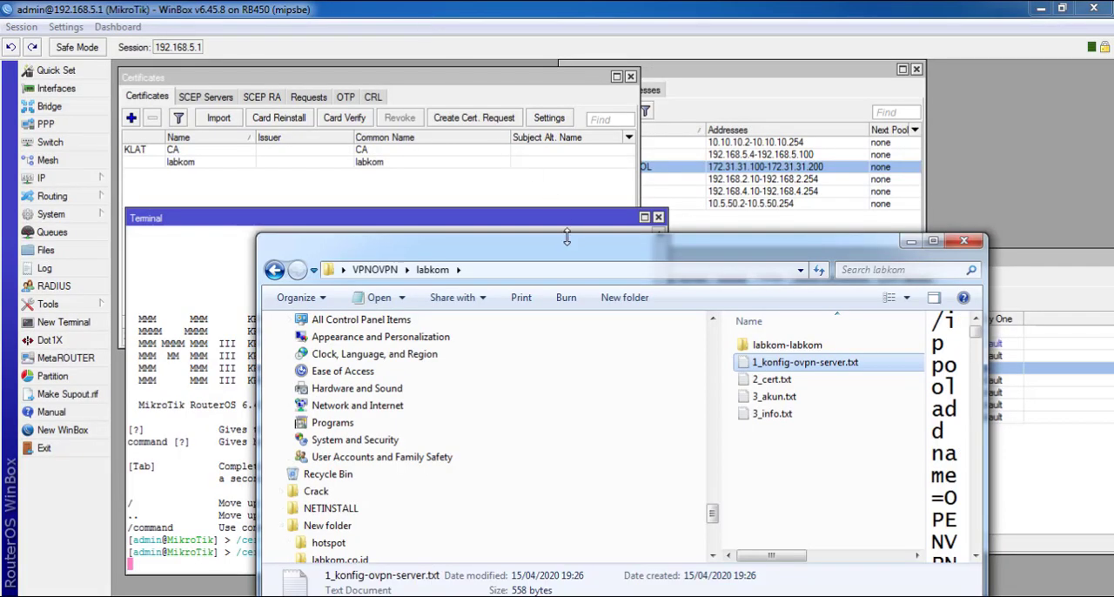
Open the labkom-labkom folder beside the terminal and examine the login credentials in its secret file with Notepad++
drag(567, 237, 701, 50)
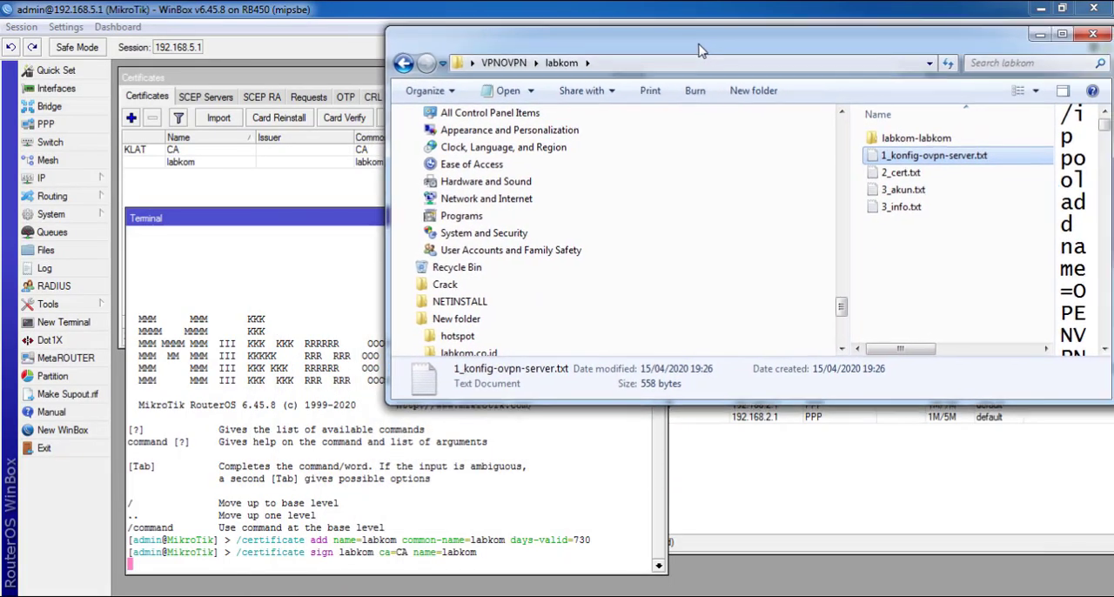
click(938, 142)
double_click(938, 141)
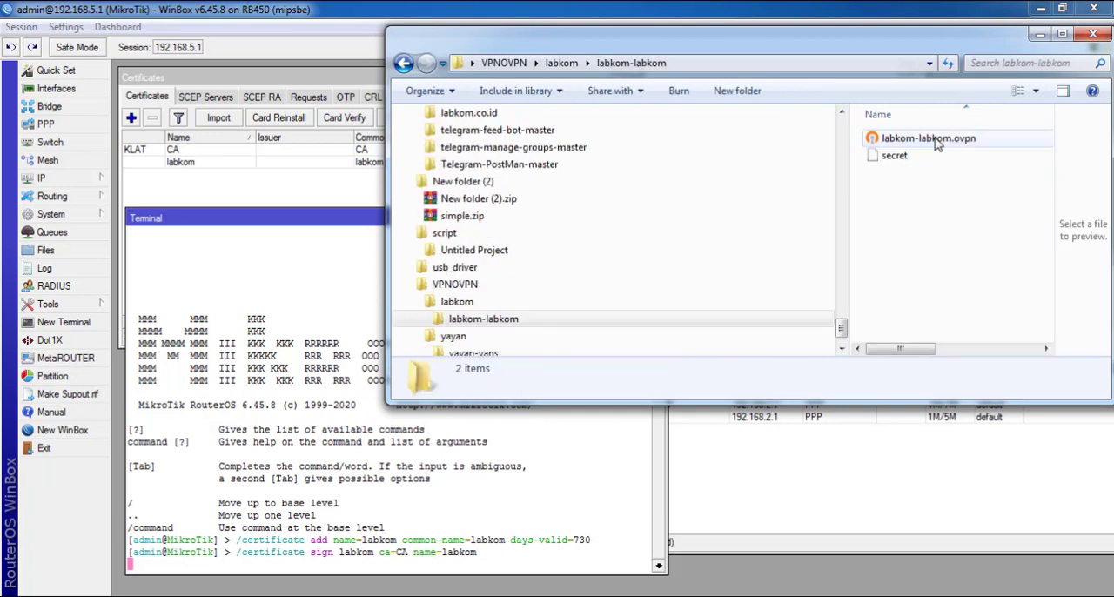
right_click(929, 199)
click(957, 259)
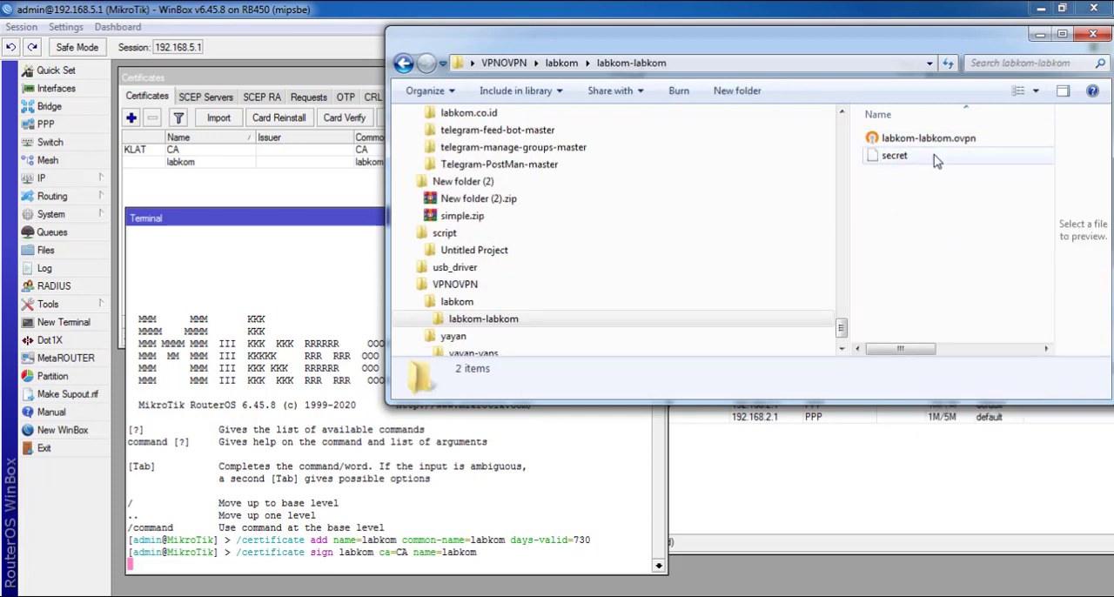
right_click(910, 155)
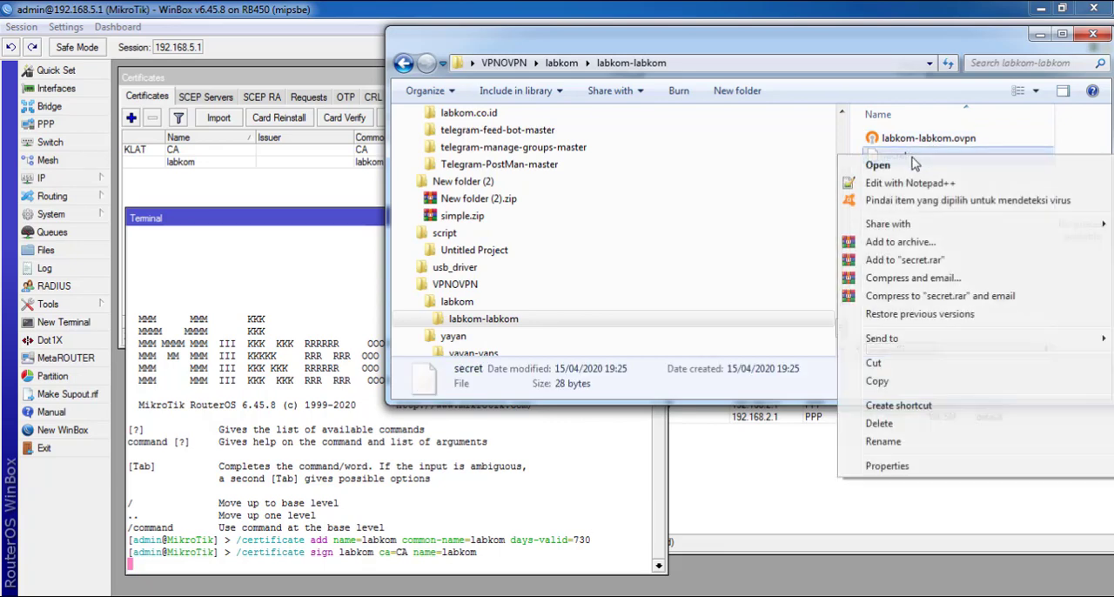
click(939, 183)
click(209, 166)
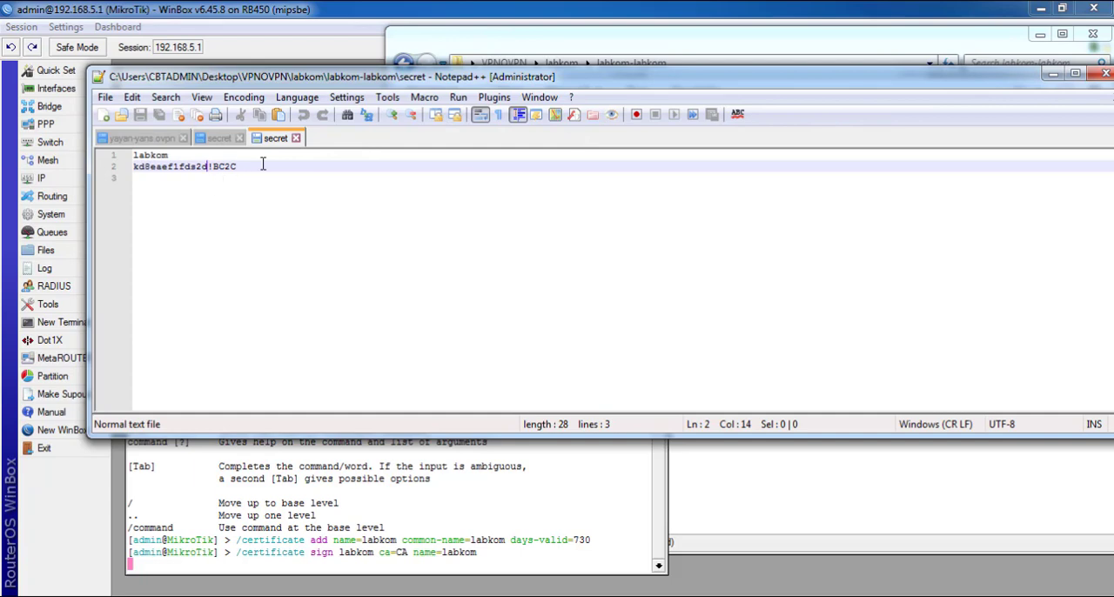
drag(249, 166, 91, 170)
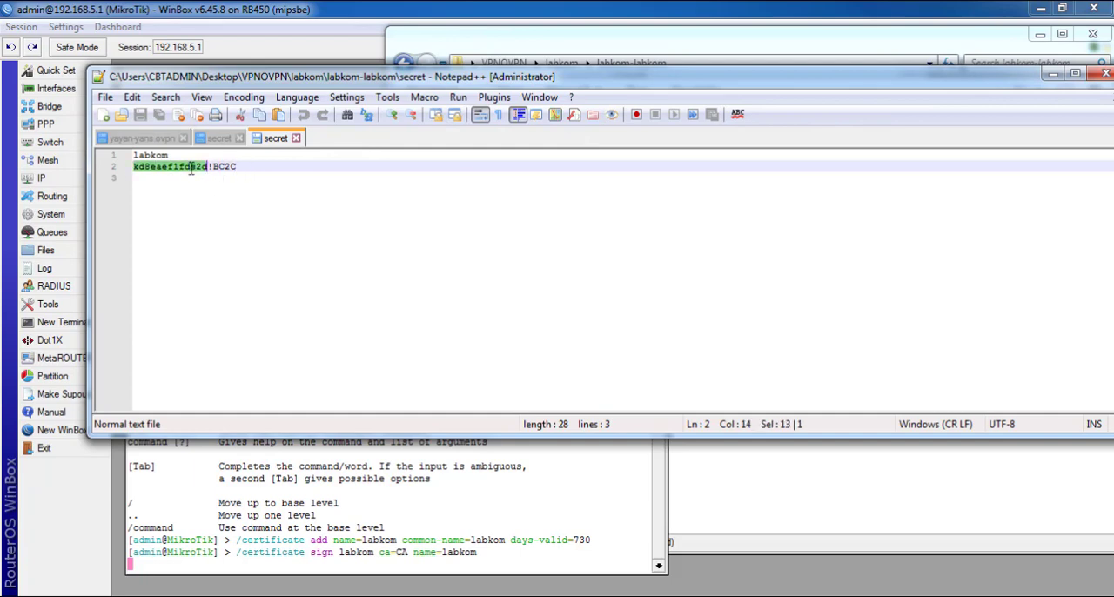
click(1105, 73)
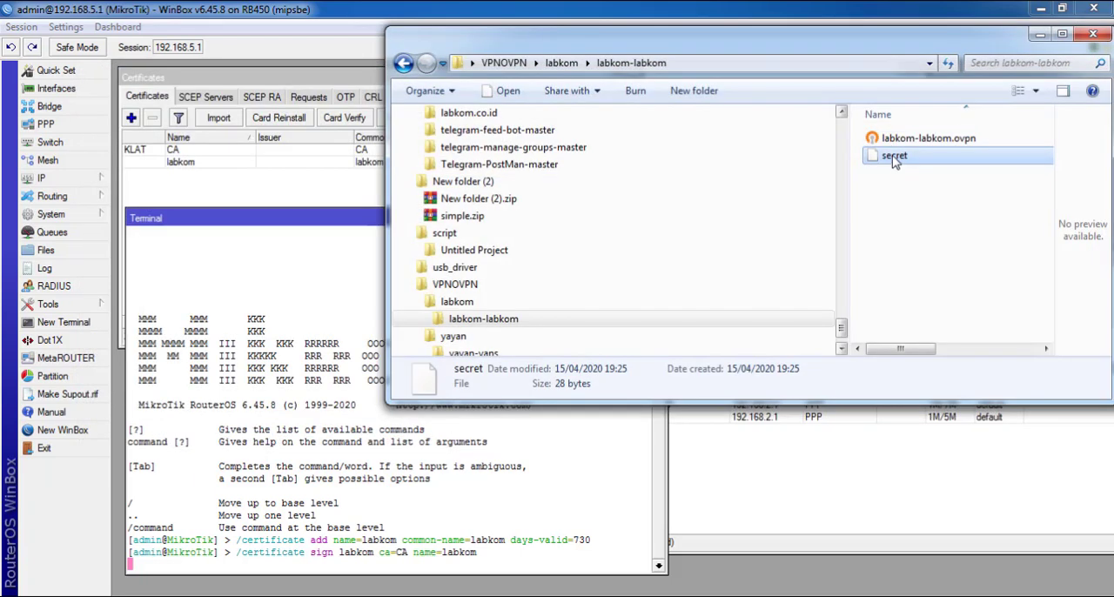
Examine the client settings in labkom-labkom.ovpn with Notepad++, from the certificate entries to the password comment, and return to the folder
click(909, 139)
right_click(908, 141)
click(914, 189)
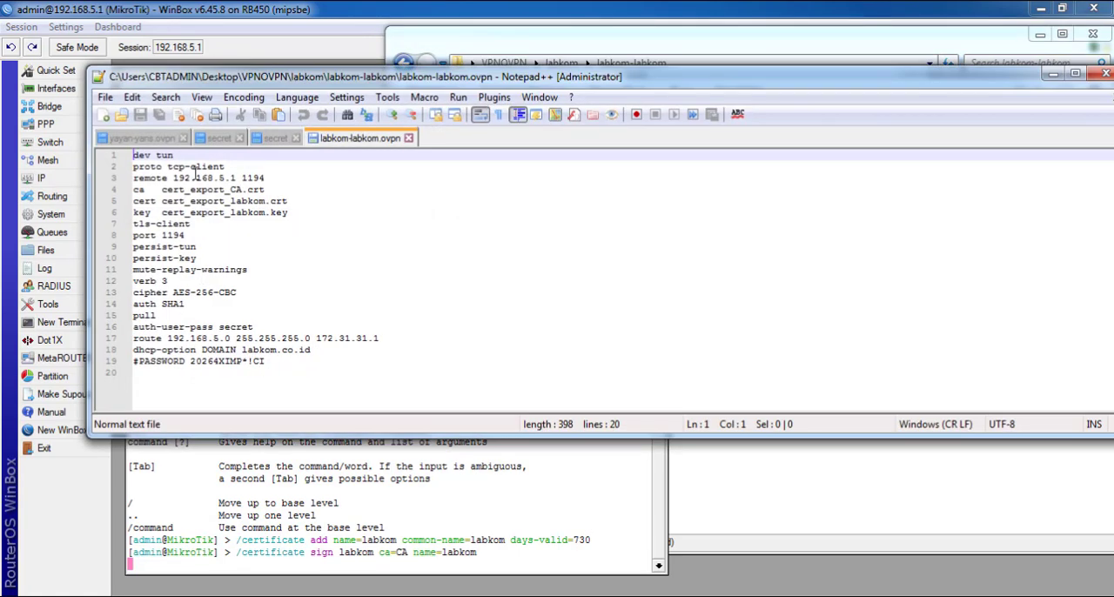
click(164, 190)
double_click(204, 289)
click(259, 360)
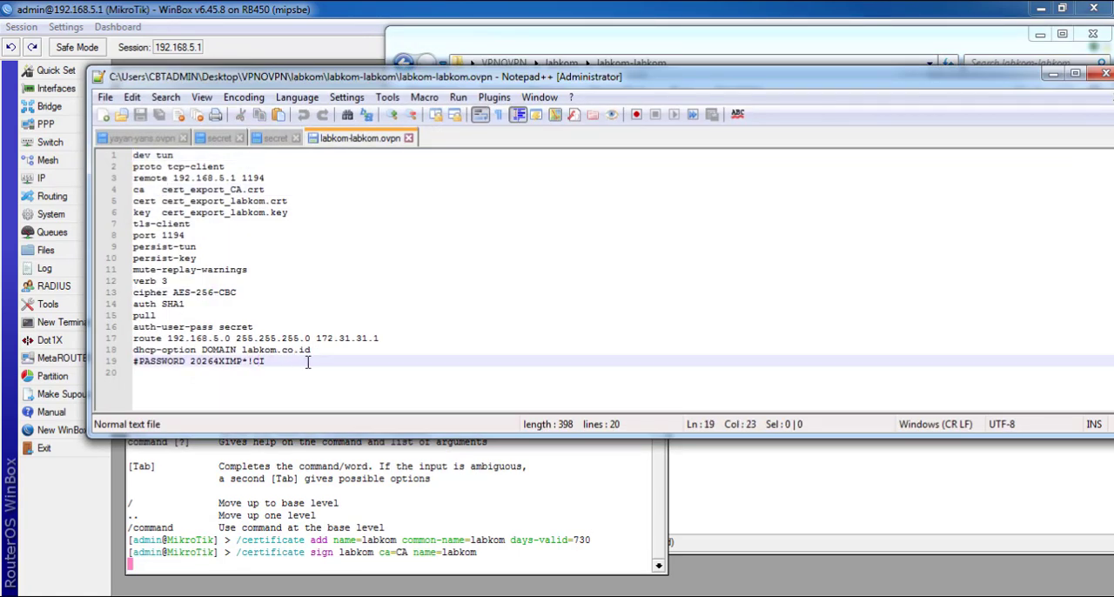
drag(273, 359, 79, 155)
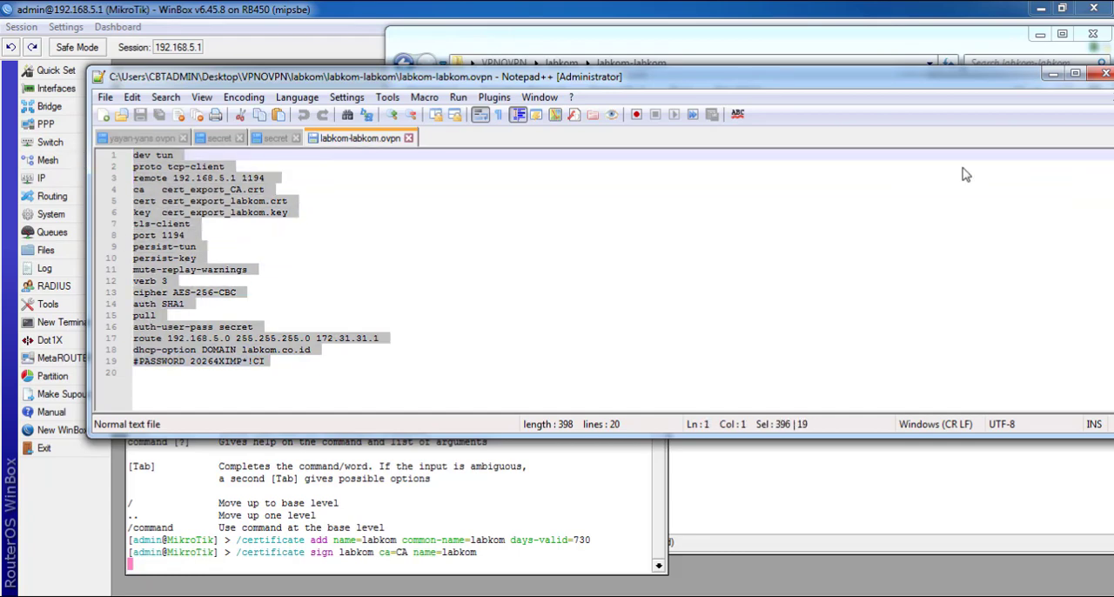
right_click(1024, 83)
click(1027, 185)
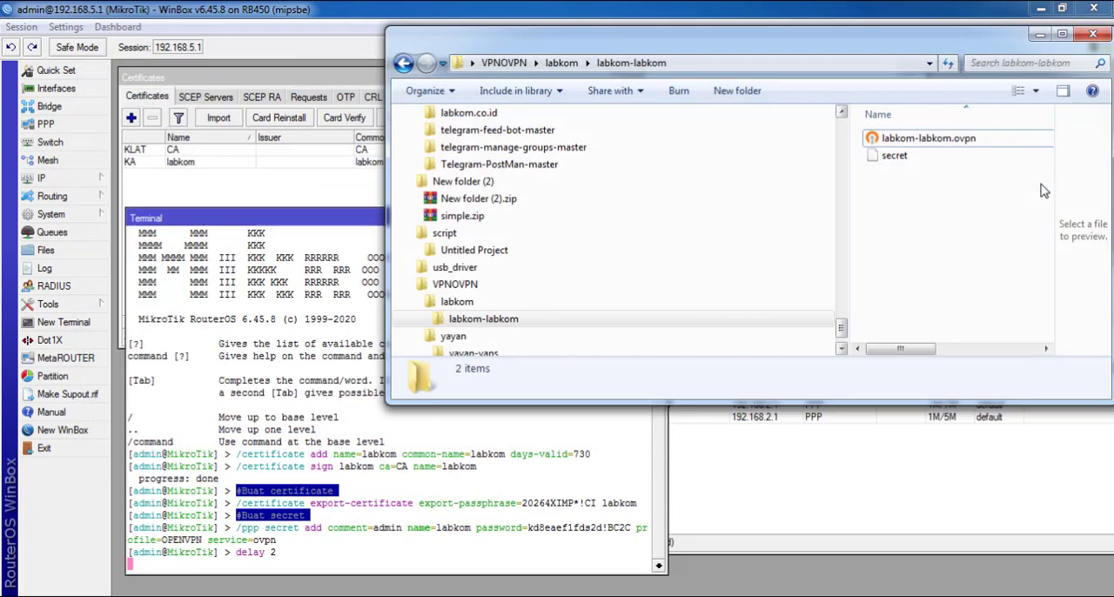
Close the terminal and open the router's file list to locate cert_export_labkom.key and cert_export_labkom.crt
click(389, 419)
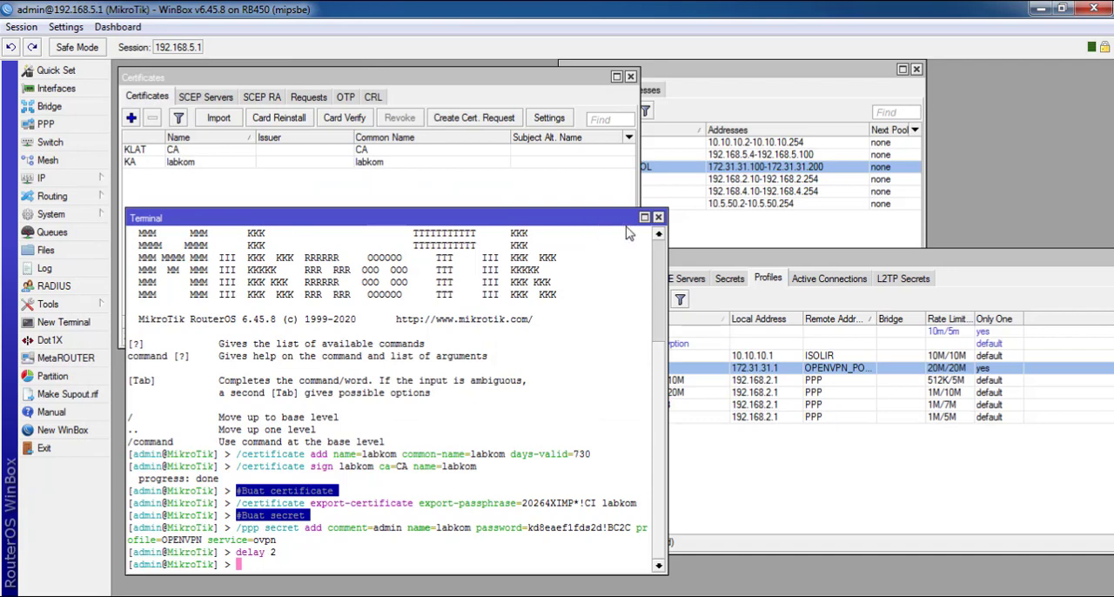
click(658, 217)
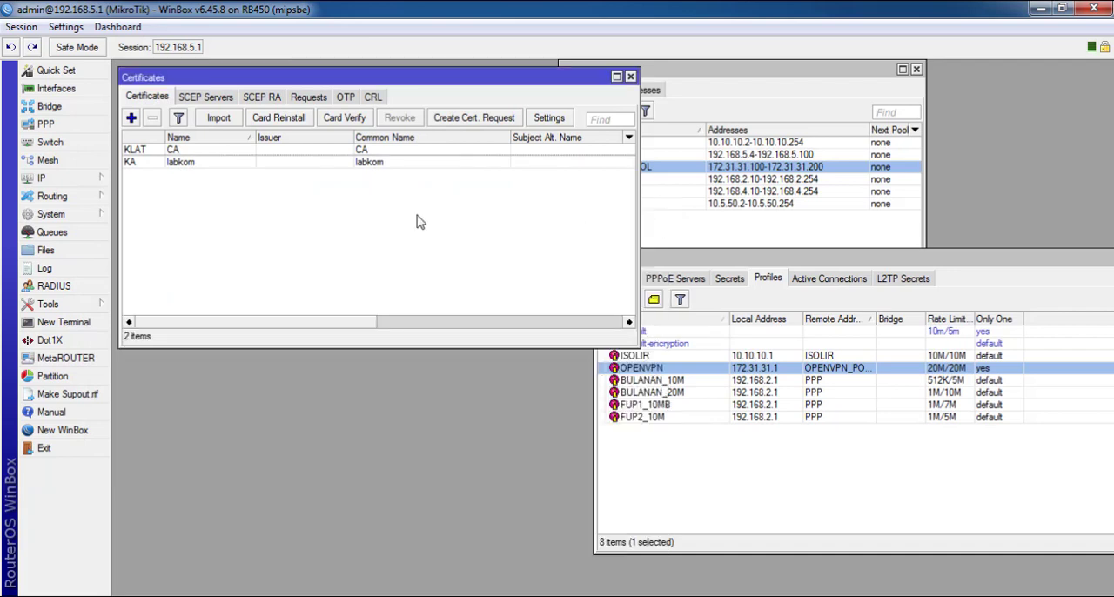
click(60, 254)
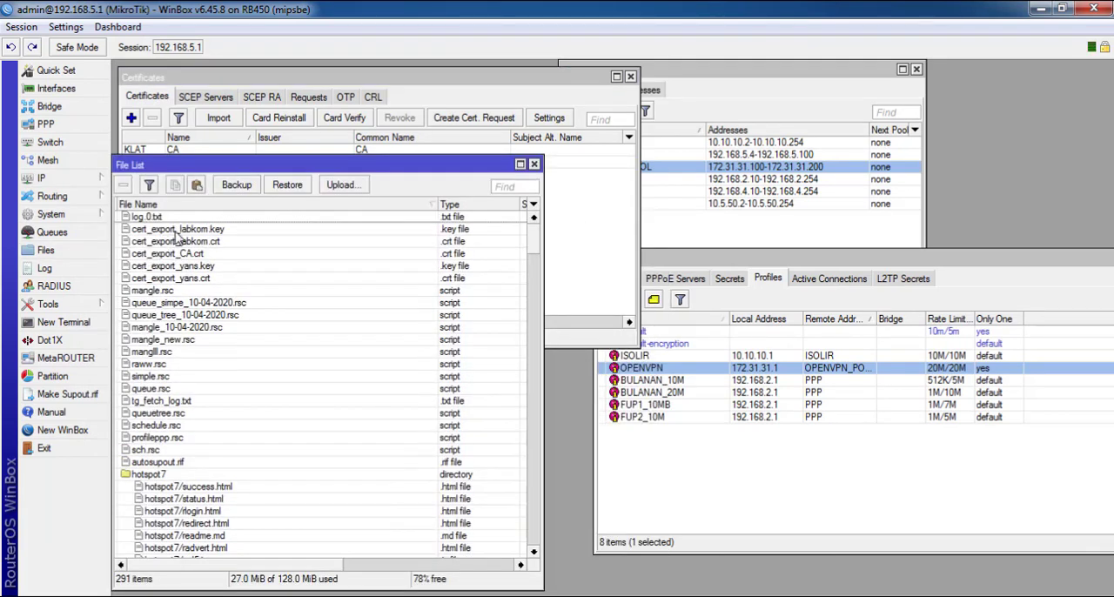
click(210, 231)
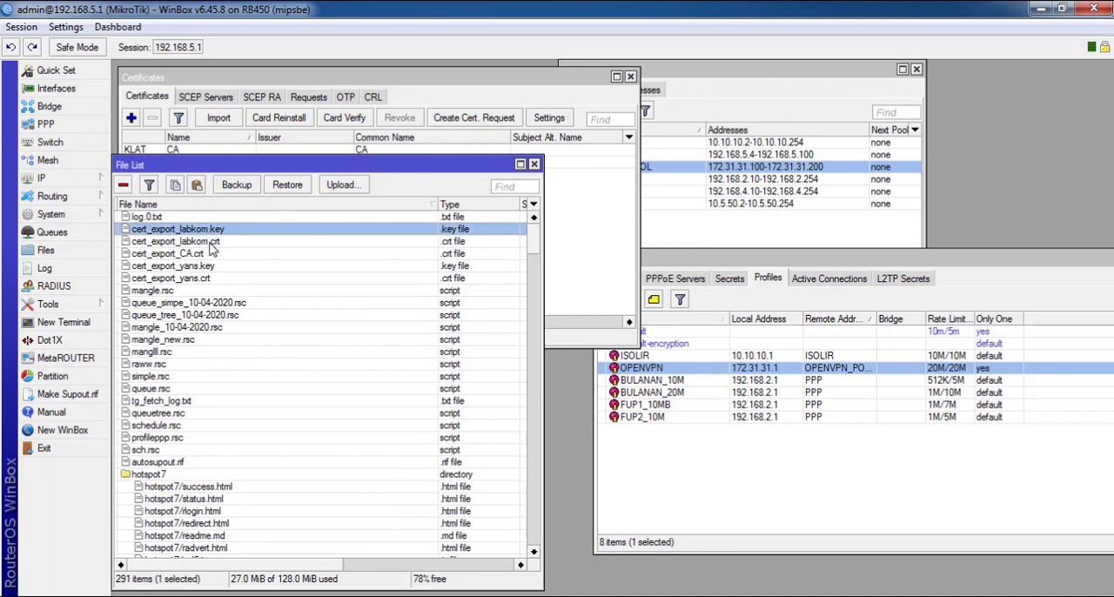
click(225, 243)
Copy cert_export_labkom.key, cert_export_labkom.crt and cert_export_CA.crt from the router's file list into the labkom-labkom folder and refresh it
key(alt+Tab)
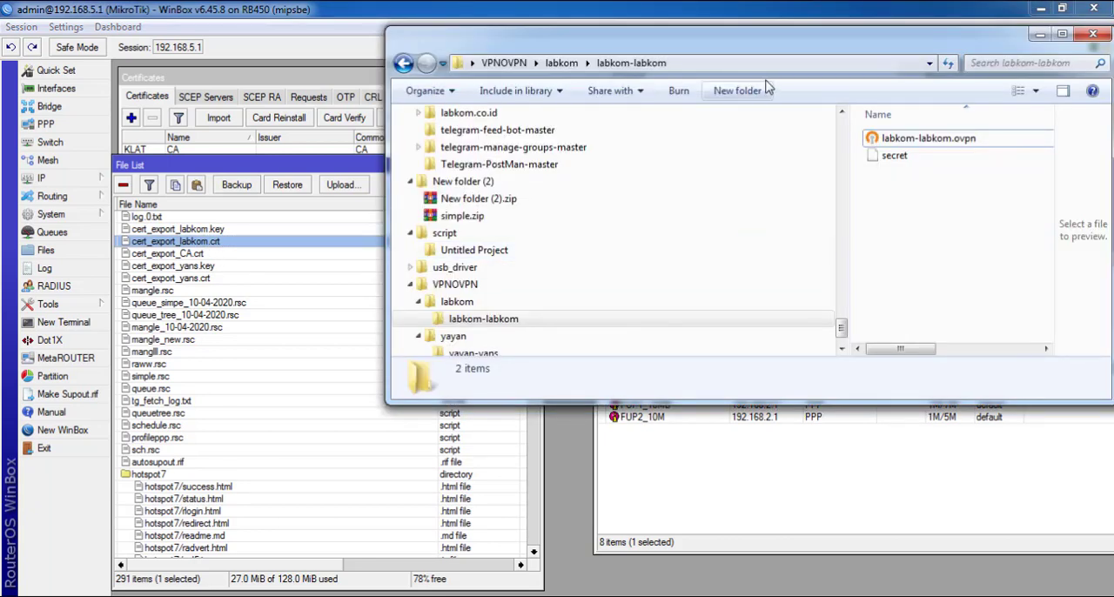
double_click(198, 254)
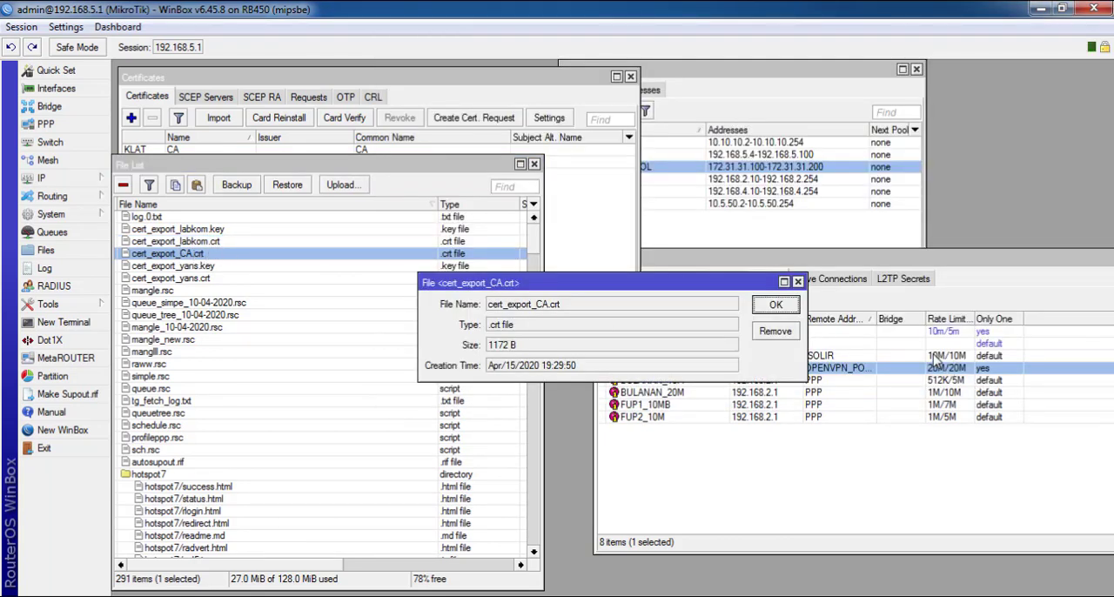
click(774, 307)
ctrl+click(183, 239)
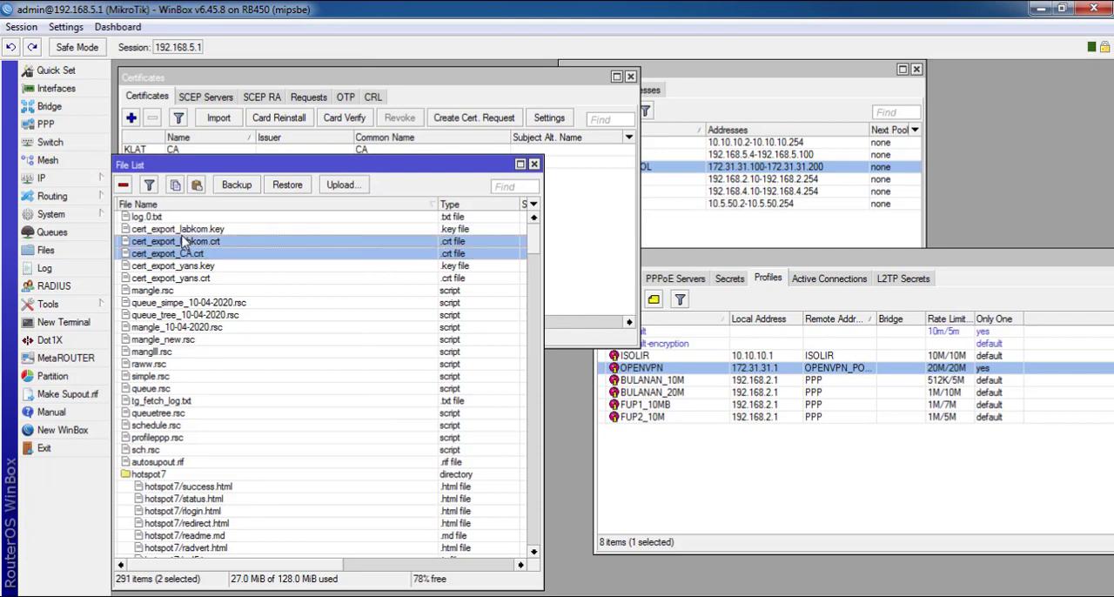
ctrl+click(182, 233)
click(786, 308)
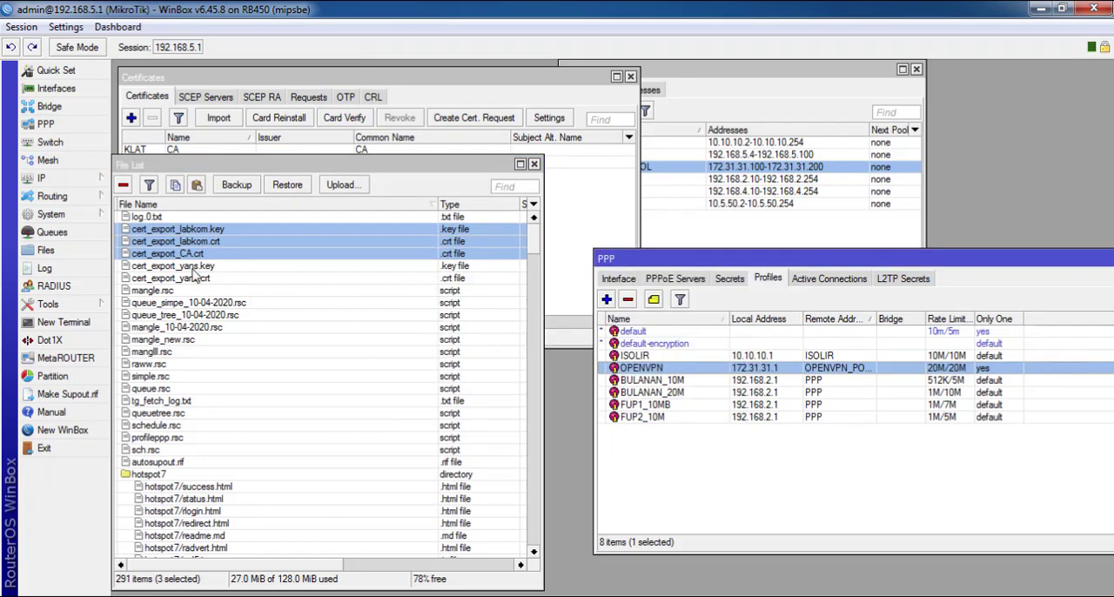
drag(184, 254, 922, 233)
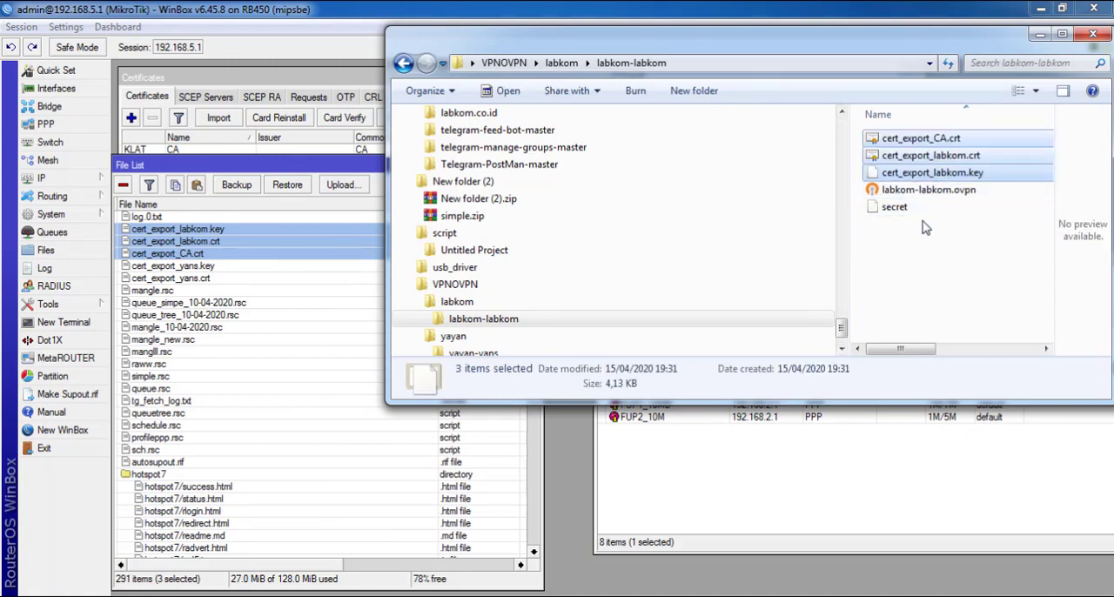
click(920, 245)
right_click(916, 253)
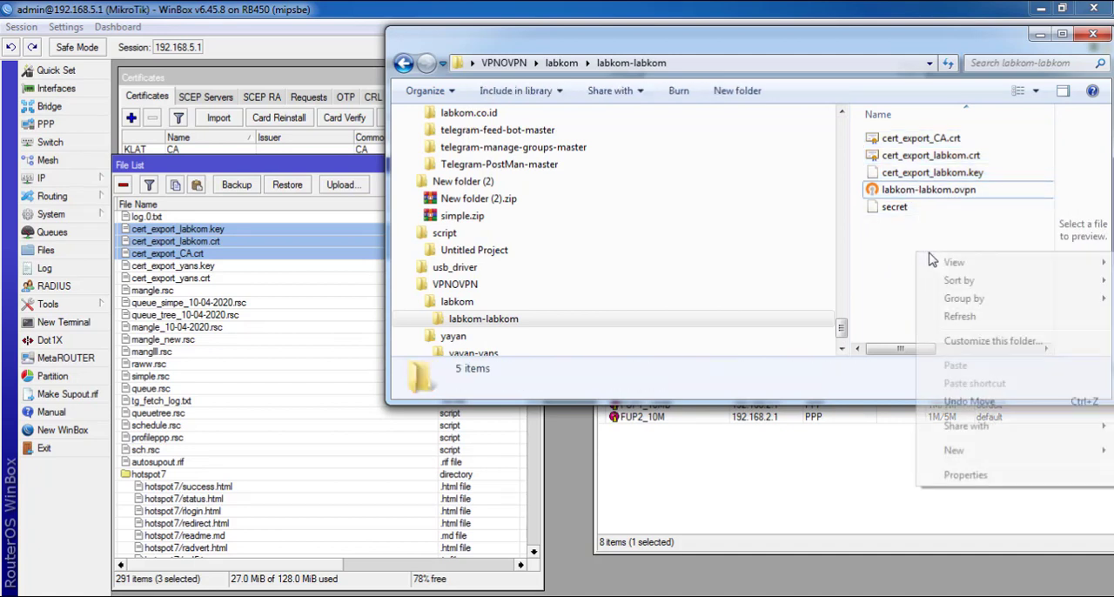
click(957, 318)
Copy the labkom-labkom folder from VPNOVPN\labkom into C:\Program Files\OpenVPN\config
key(BackSpace)
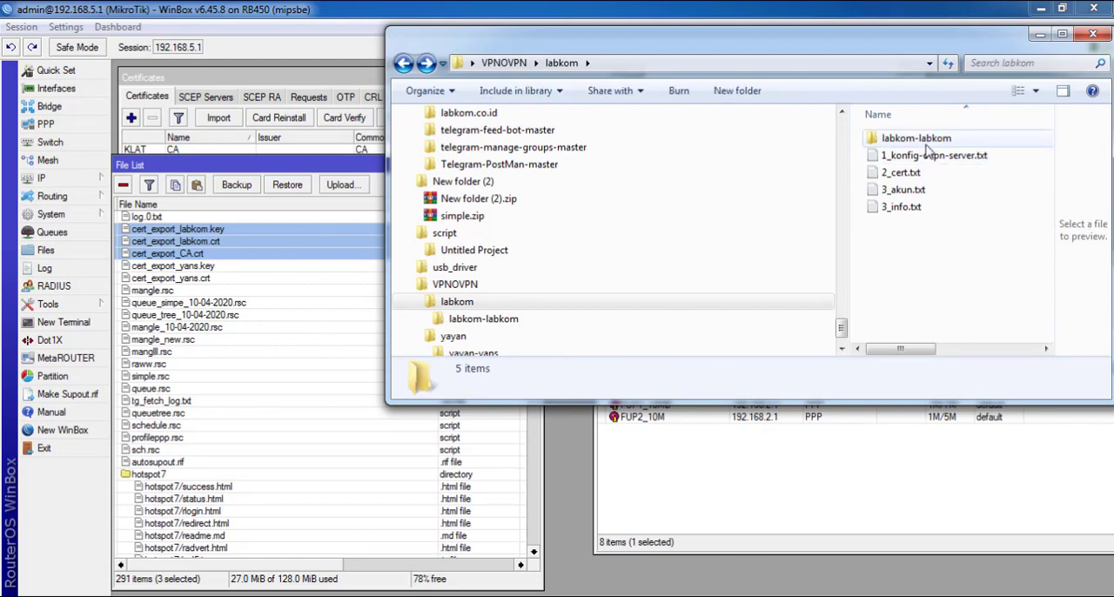
right_click(924, 146)
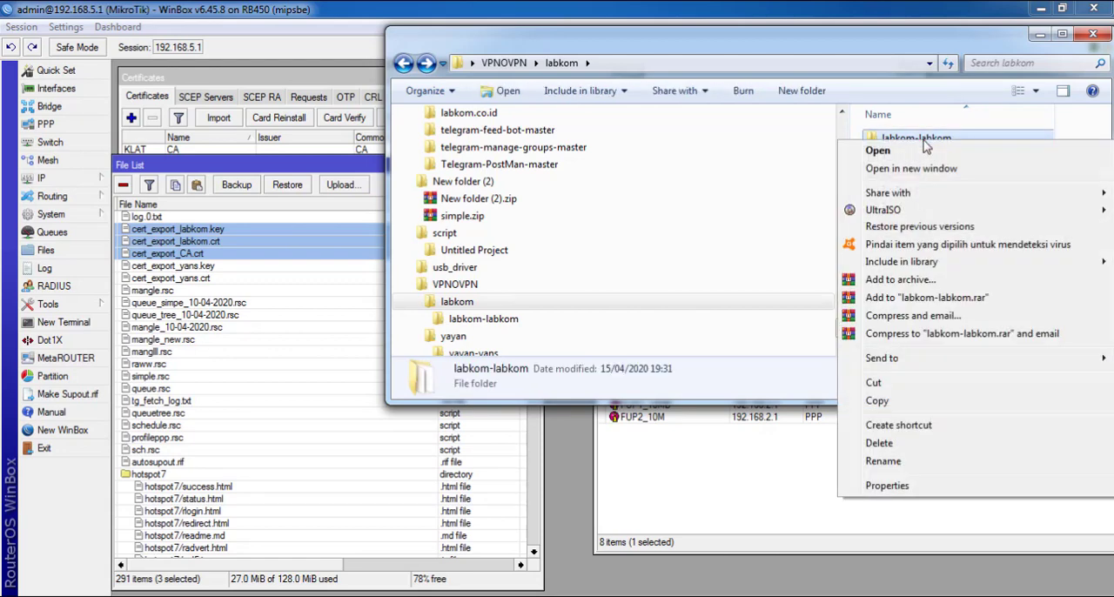
click(906, 402)
scroll(609, 281, up, 10)
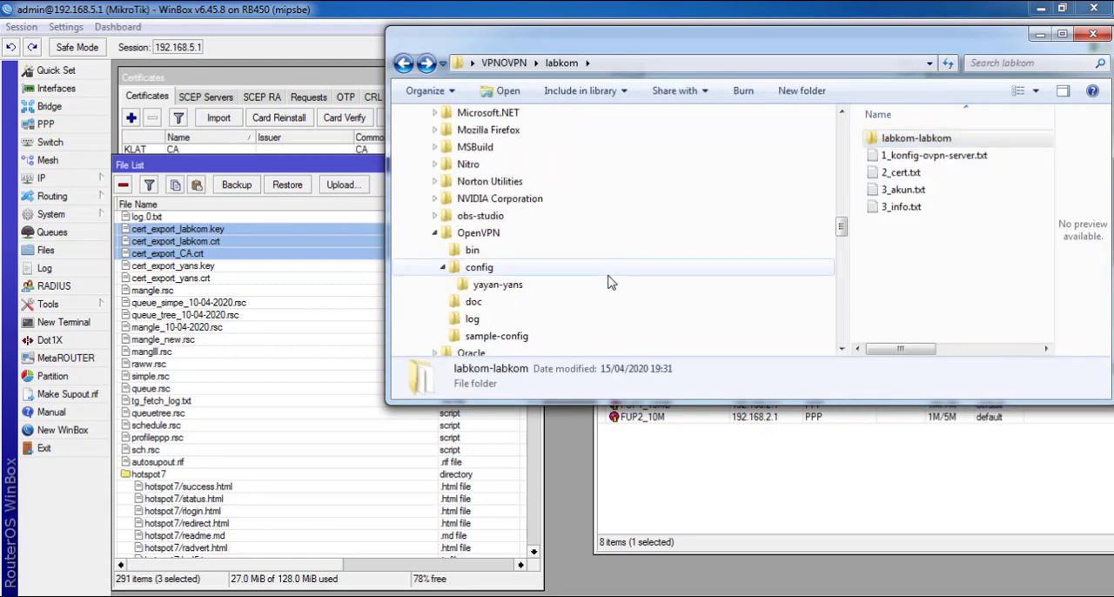
click(490, 271)
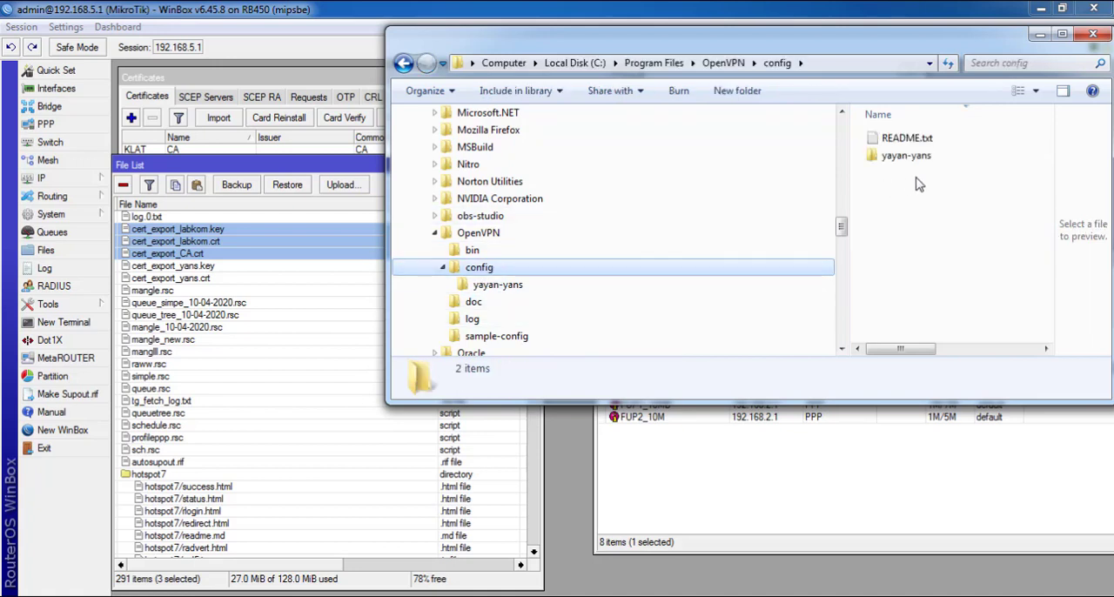
click(935, 206)
right_click(917, 212)
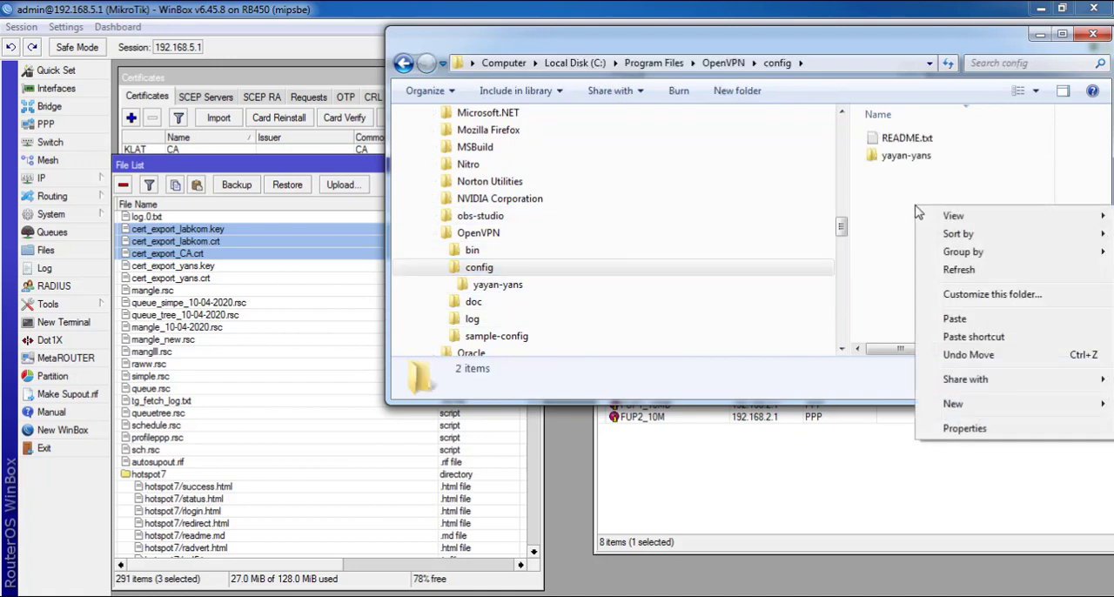
click(959, 322)
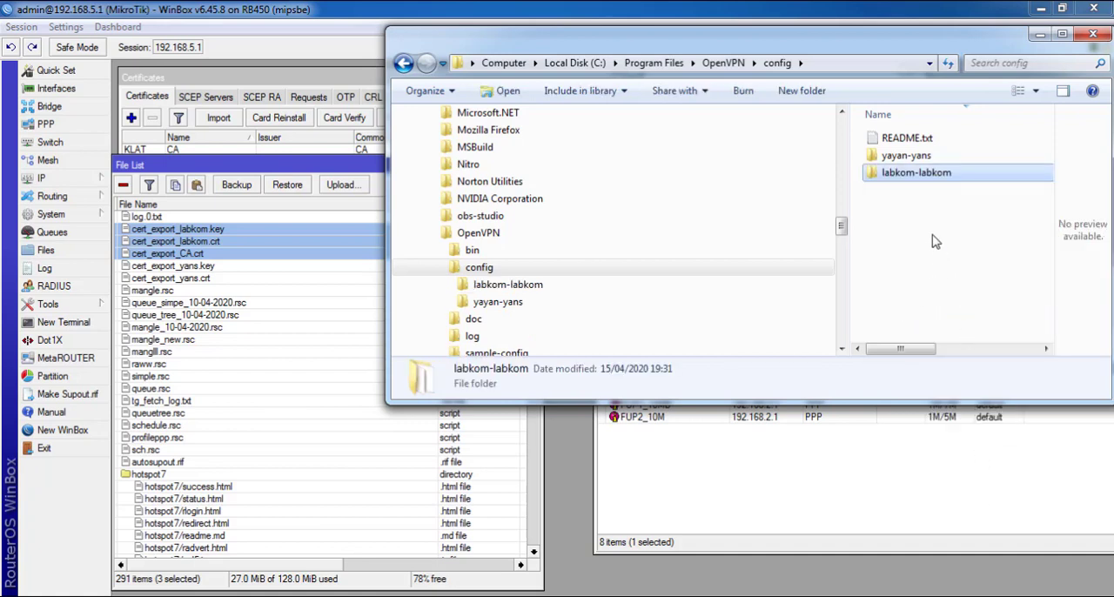
click(918, 159)
click(920, 176)
click(925, 160)
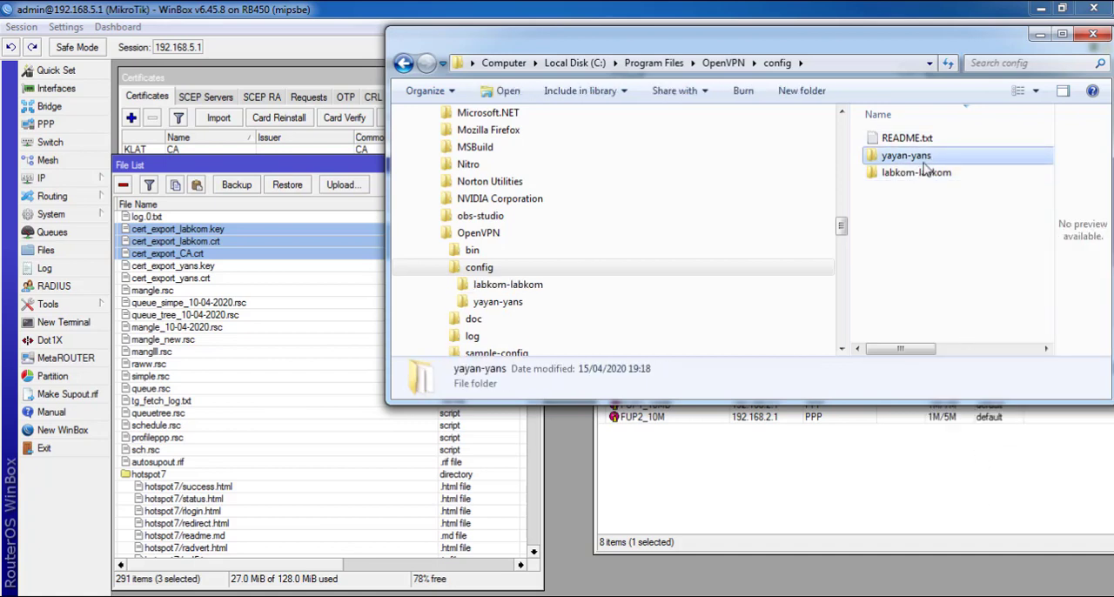
click(924, 176)
click(923, 160)
Connect the labkom-labkom profile in OpenVPN GUI and move its connection window clear of the config folder's file list
right_click(966, 596)
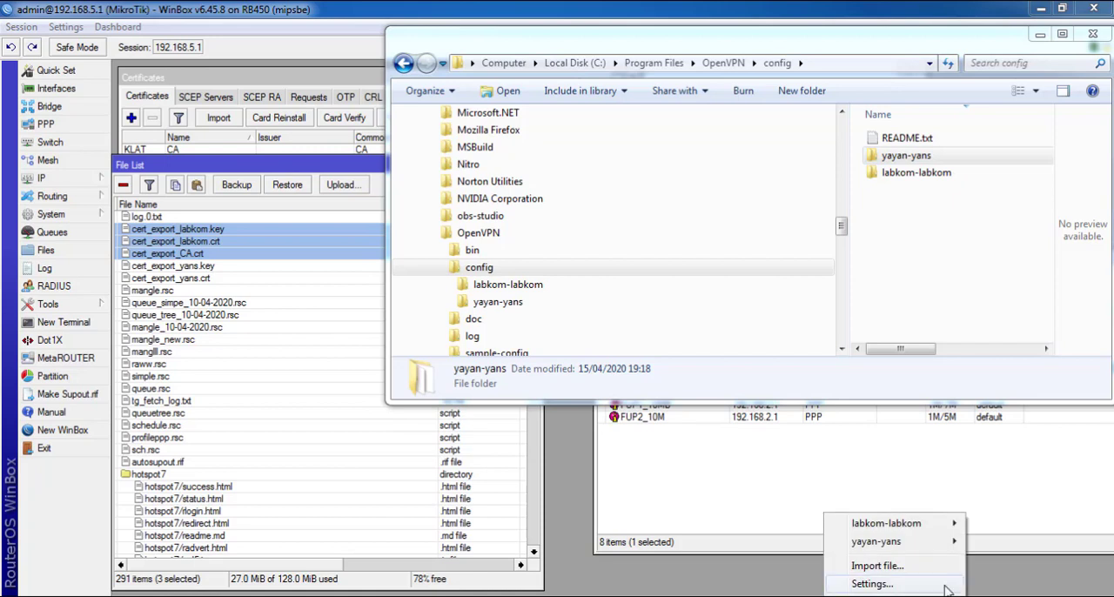
right_click(972, 596)
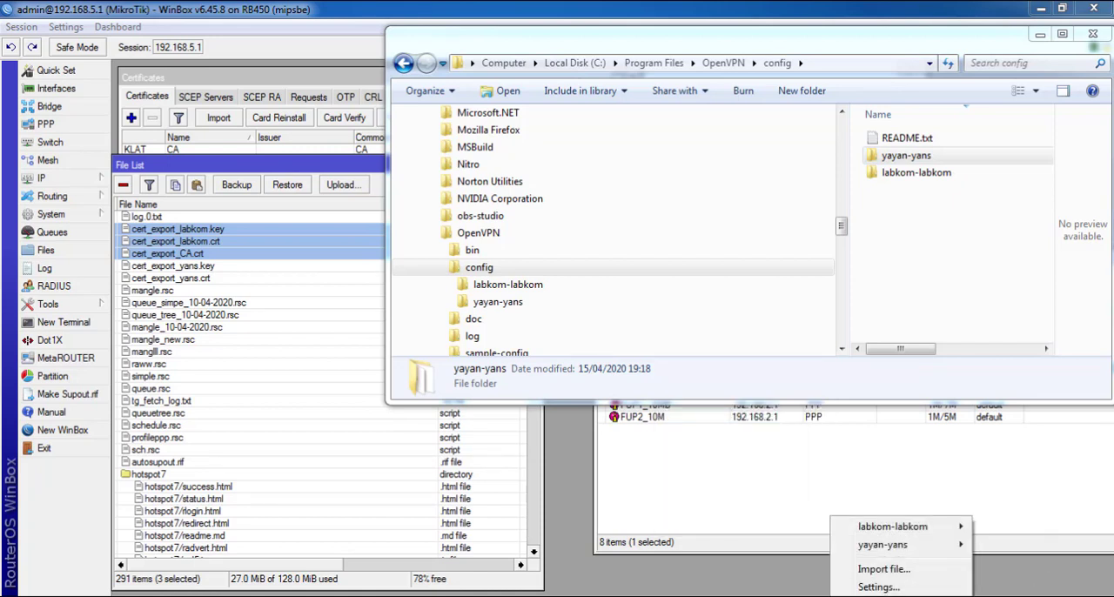
mouse_move(914, 548)
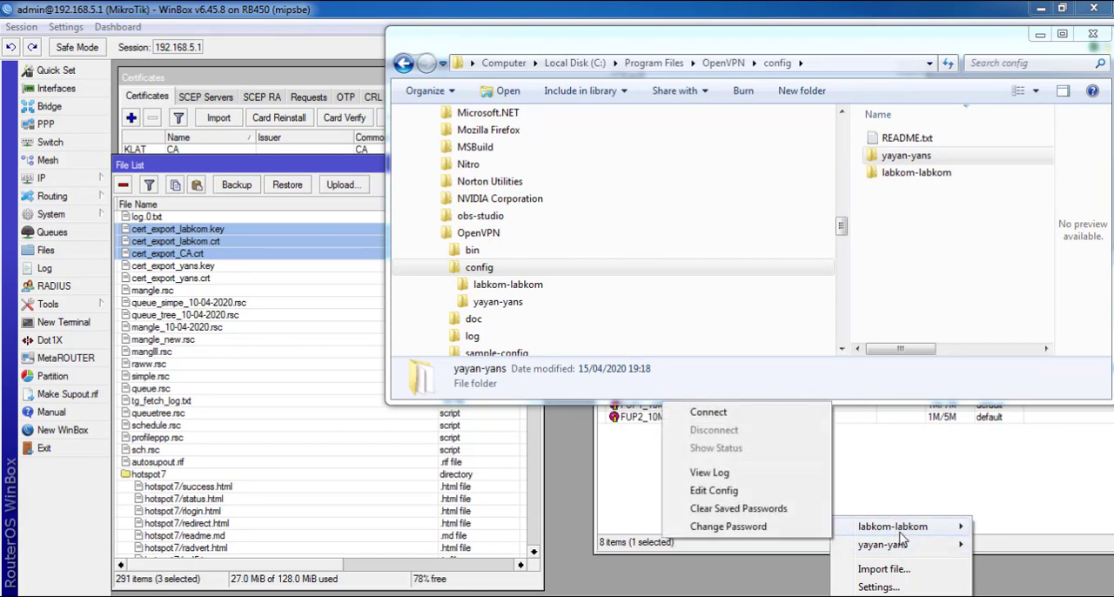
click(705, 413)
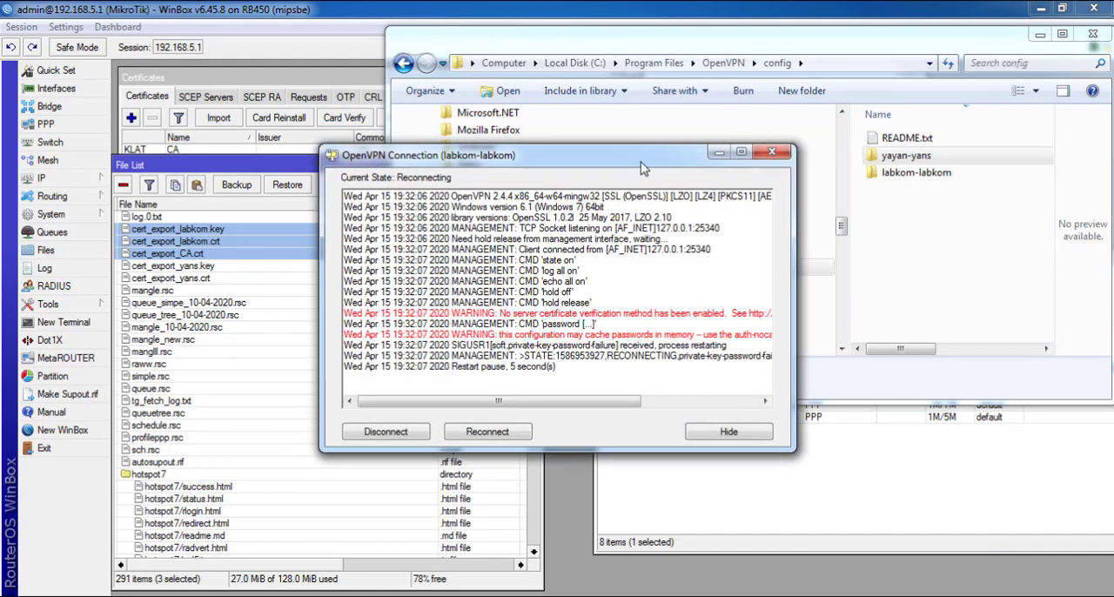
drag(642, 166, 505, 166)
Open labkom-labkom.ovpn from the config folder's labkom-labkom subfolder in Notepad++ and copy the password from its last comment line
double_click(917, 172)
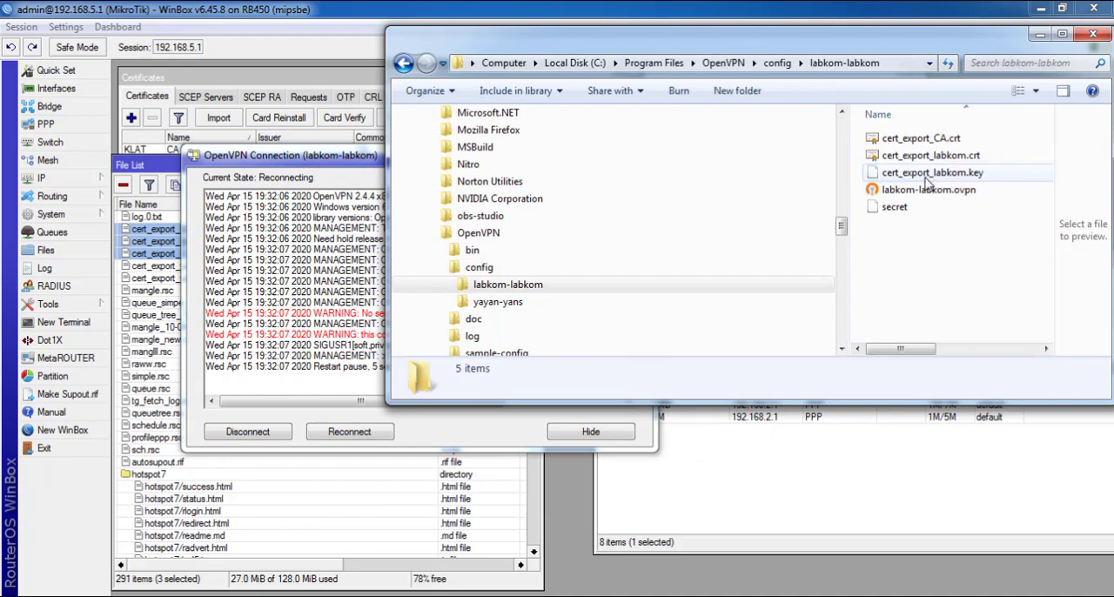
right_click(923, 189)
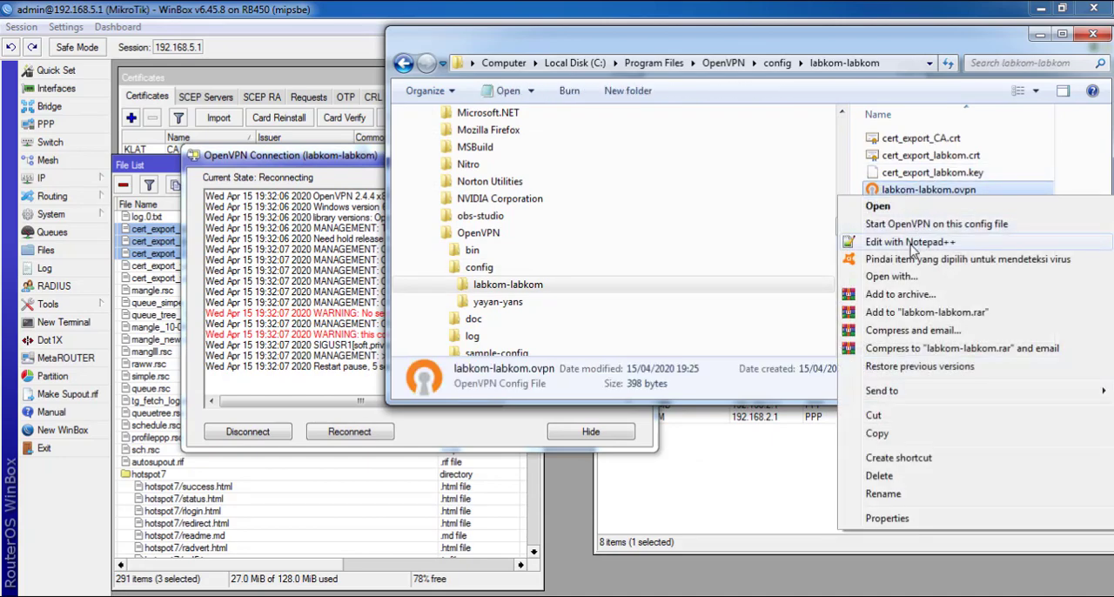
click(911, 242)
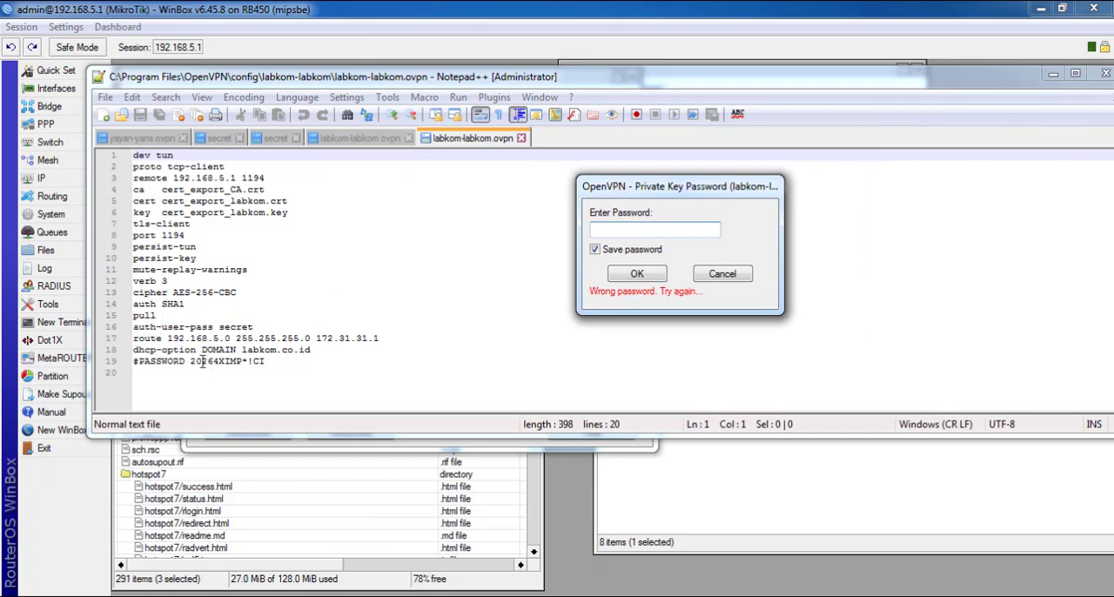
drag(191, 363, 267, 364)
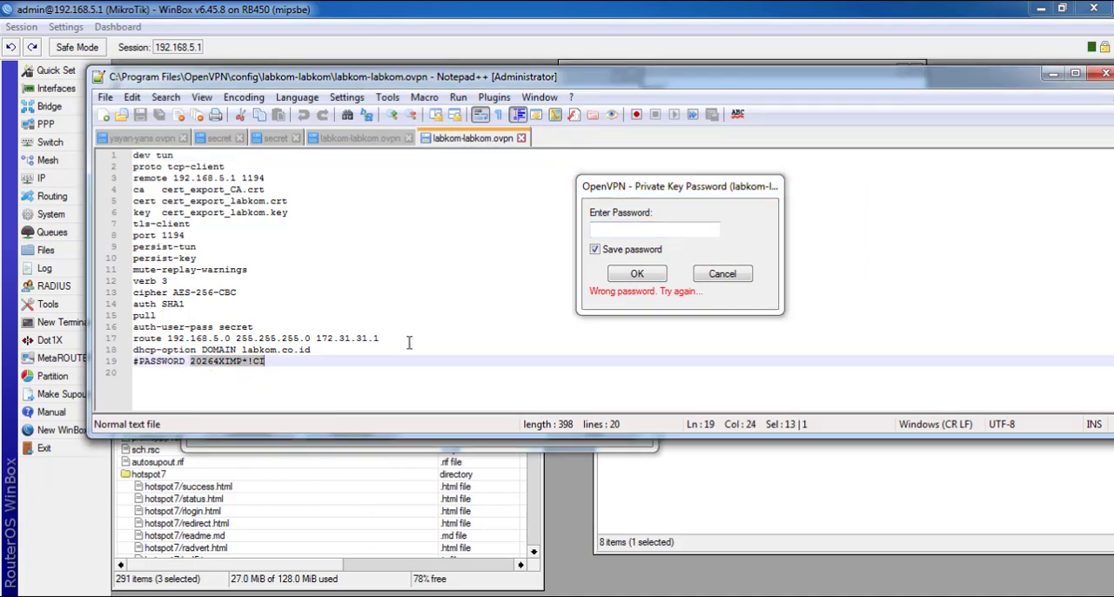
right_click(235, 368)
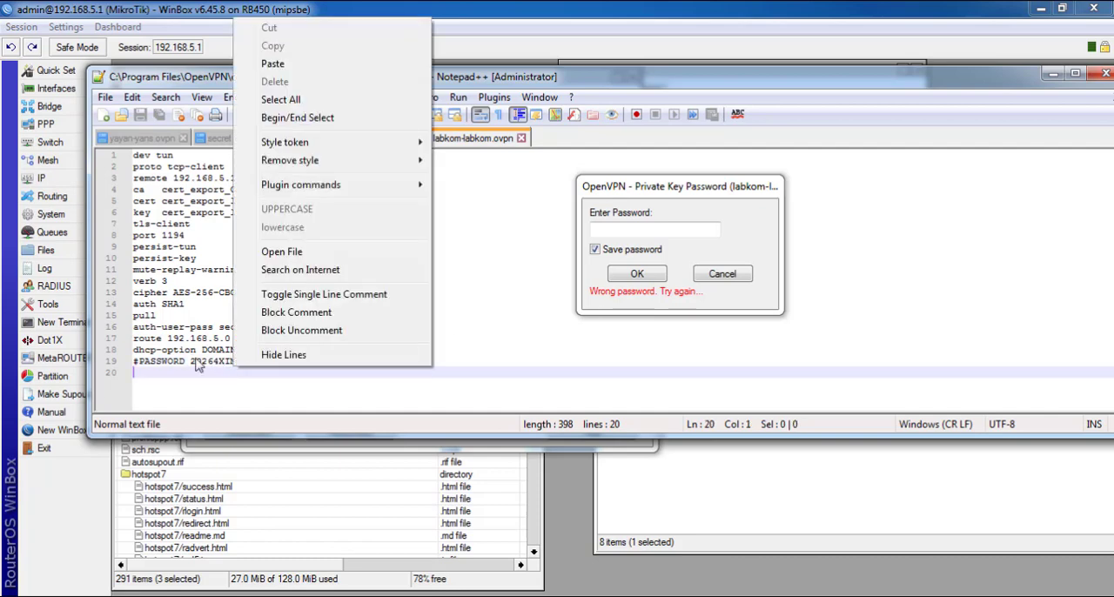
click(187, 360)
drag(190, 359, 268, 359)
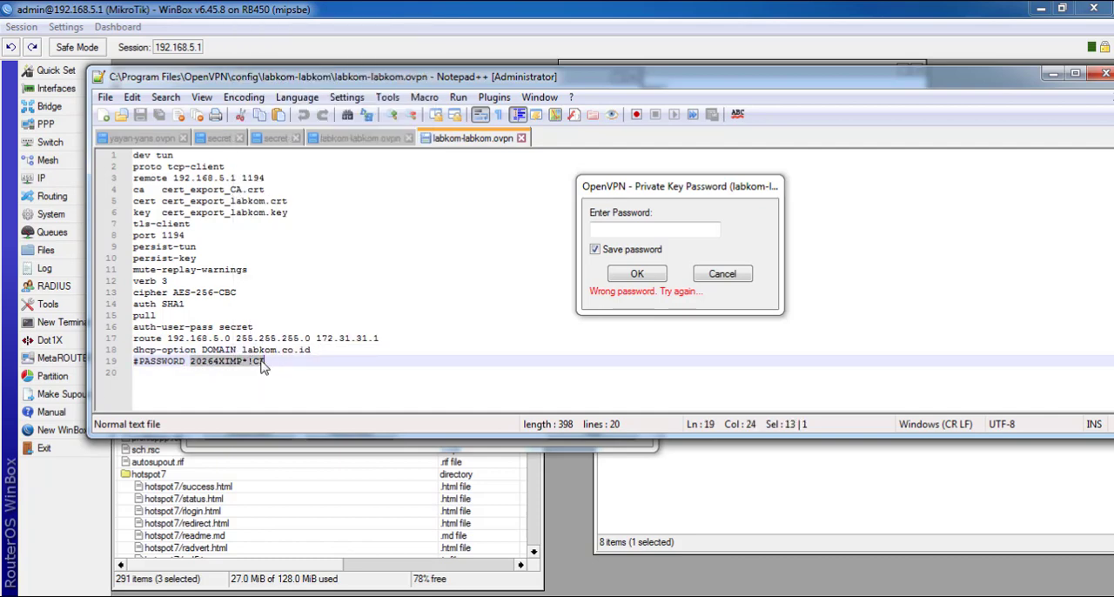
right_click(263, 365)
click(304, 42)
Paste the copied private key password into the OpenVPN password prompt, confirm it, and close Notepad++
right_click(651, 227)
click(697, 302)
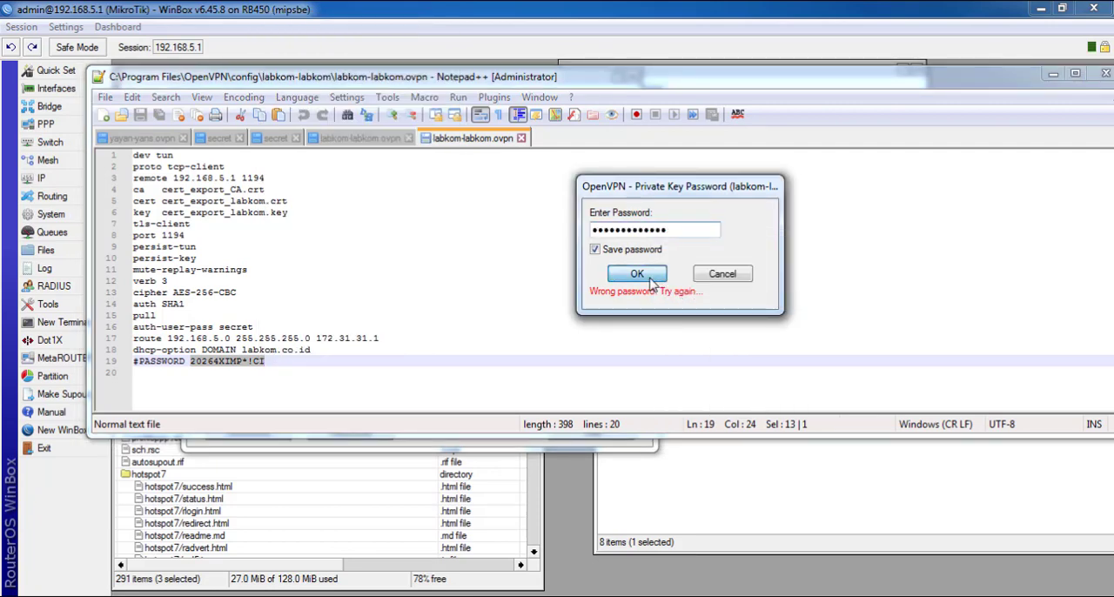
click(649, 278)
click(1105, 73)
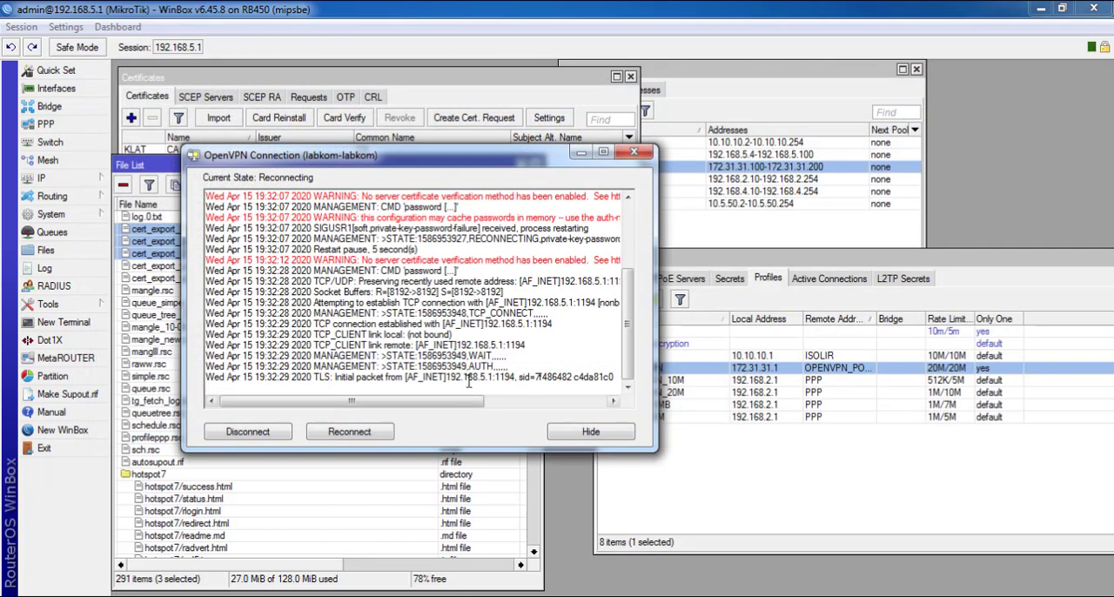
Compare the labkom session in the router's PPP active connections with the labkom-labkom connection log in OpenVPN GUI
drag(447, 168, 809, 137)
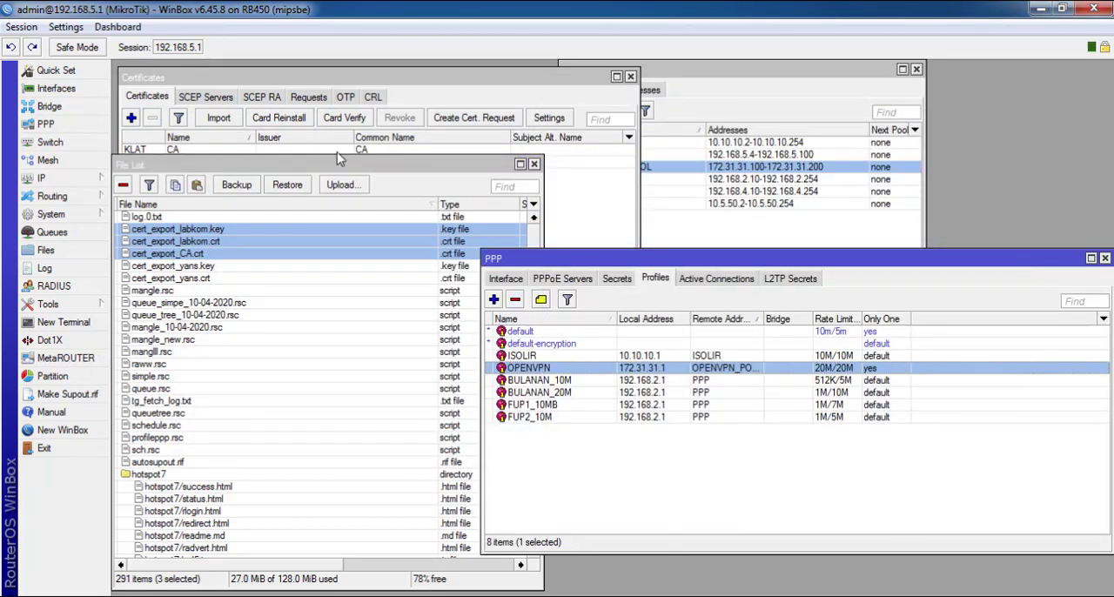
click(717, 278)
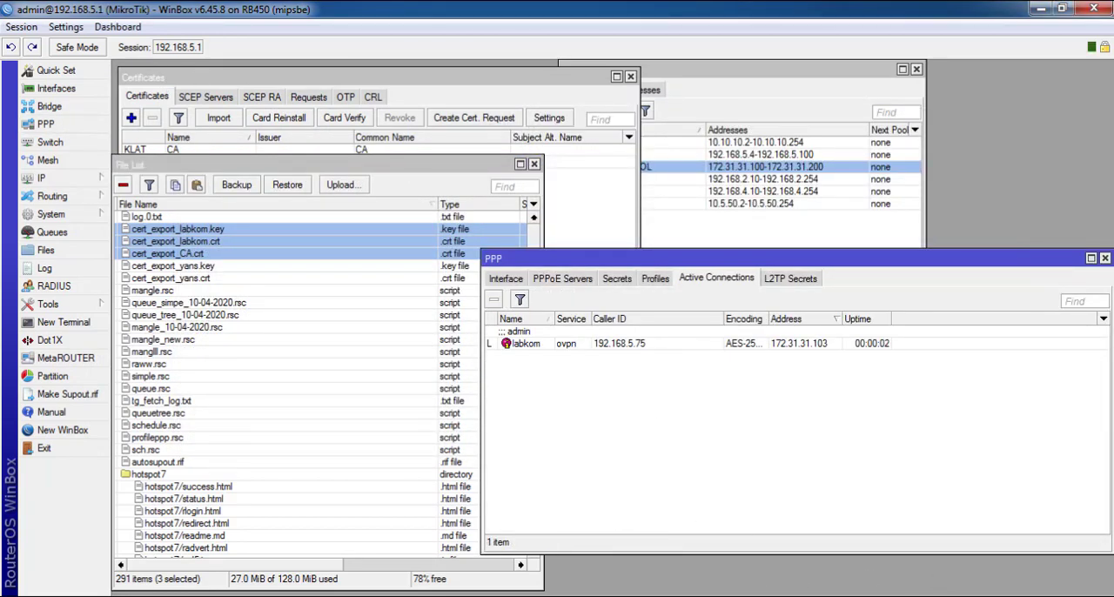
drag(750, 133, 443, 83)
drag(753, 262, 919, 285)
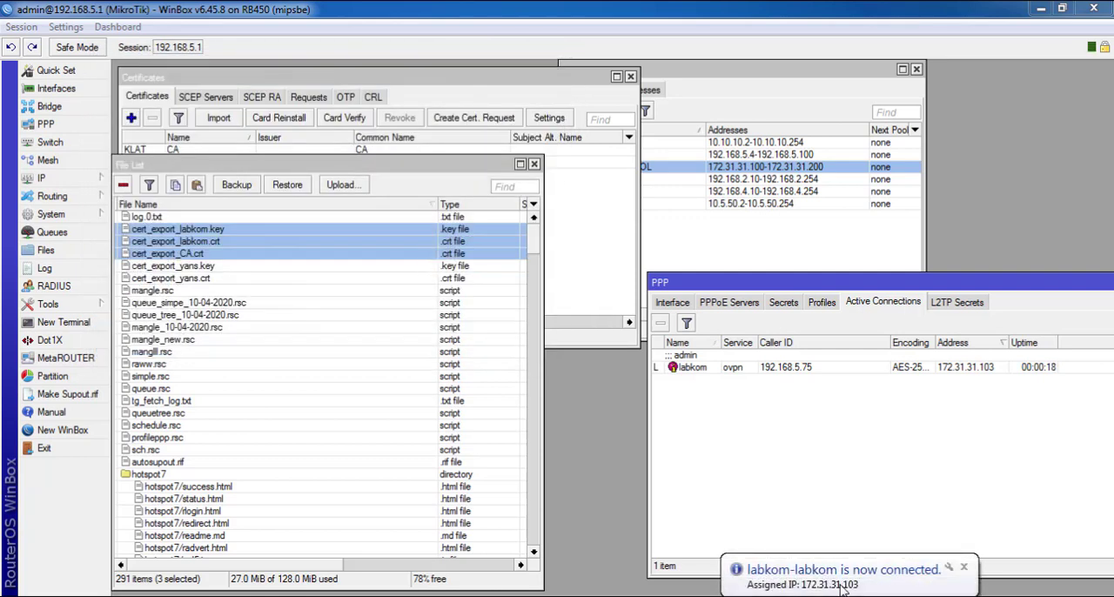
double_click(957, 596)
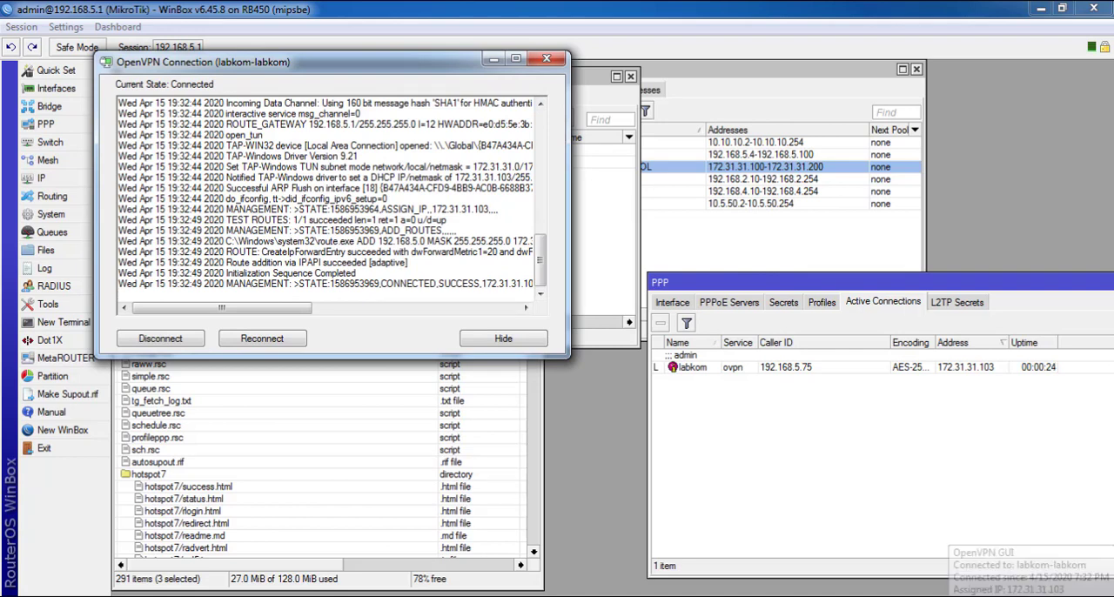
click(994, 368)
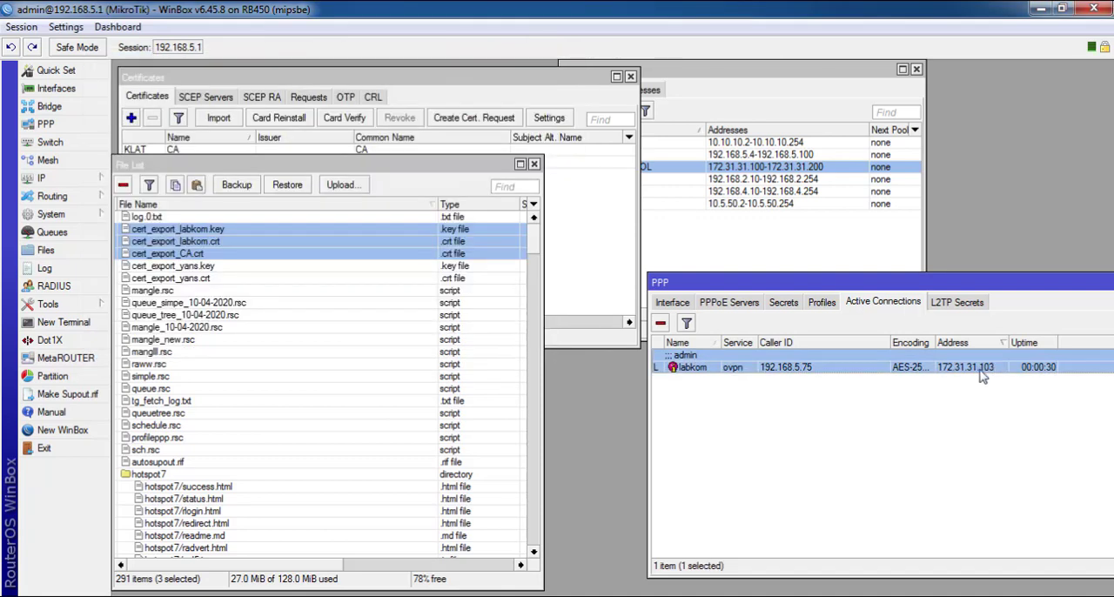
double_click(996, 595)
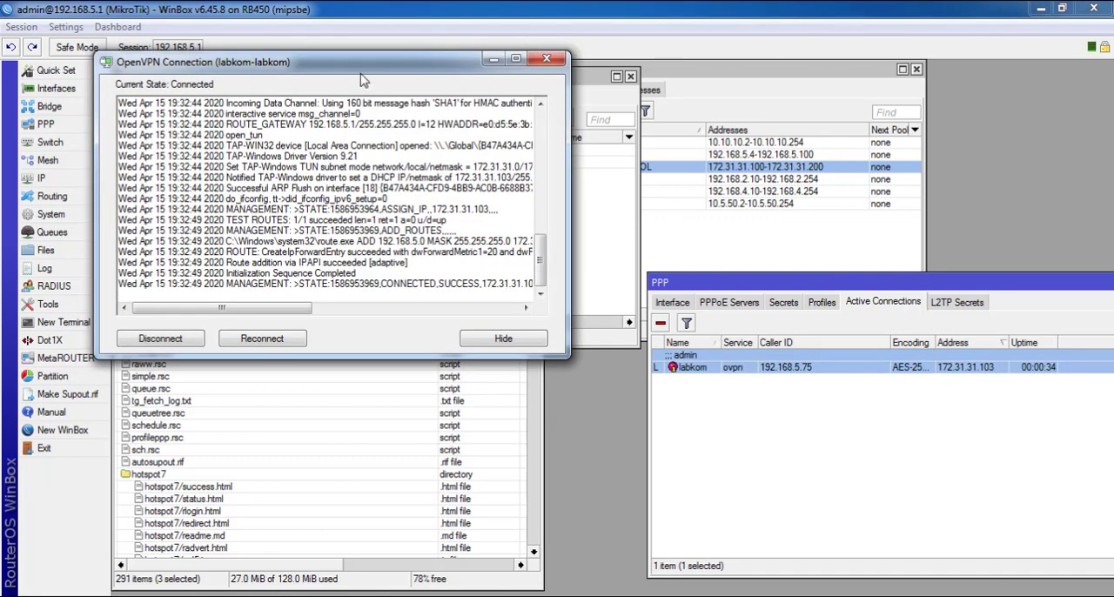
drag(362, 64, 814, 98)
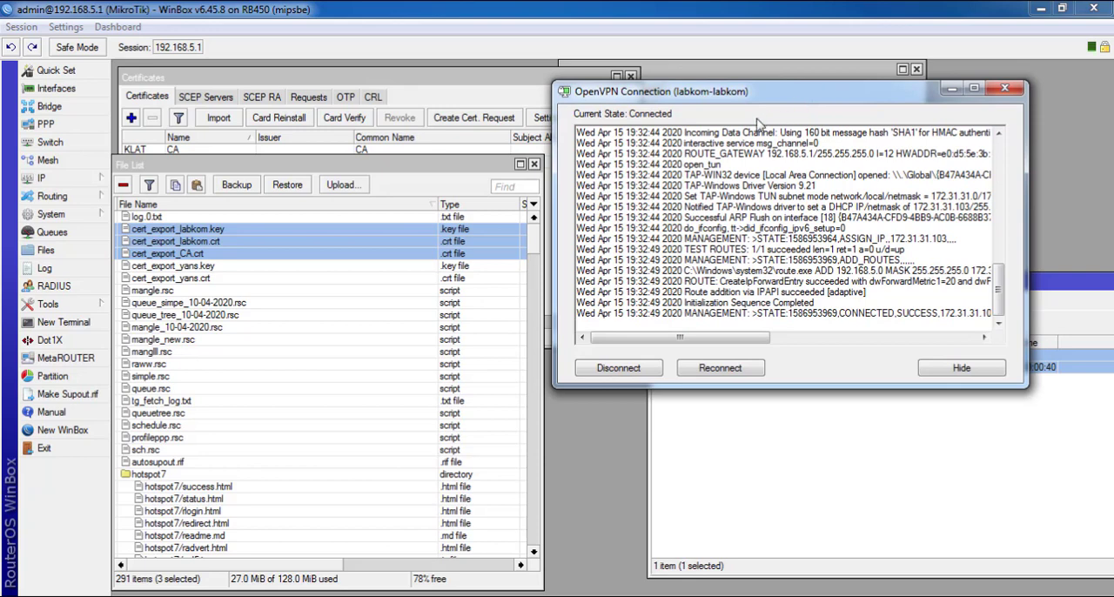
click(18, 595)
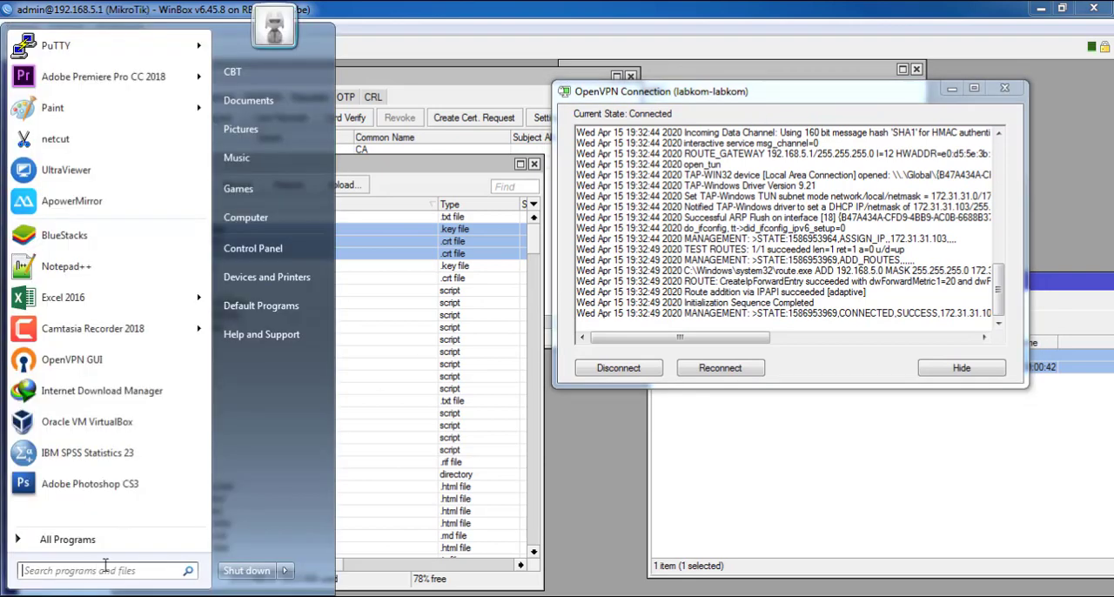
click(699, 263)
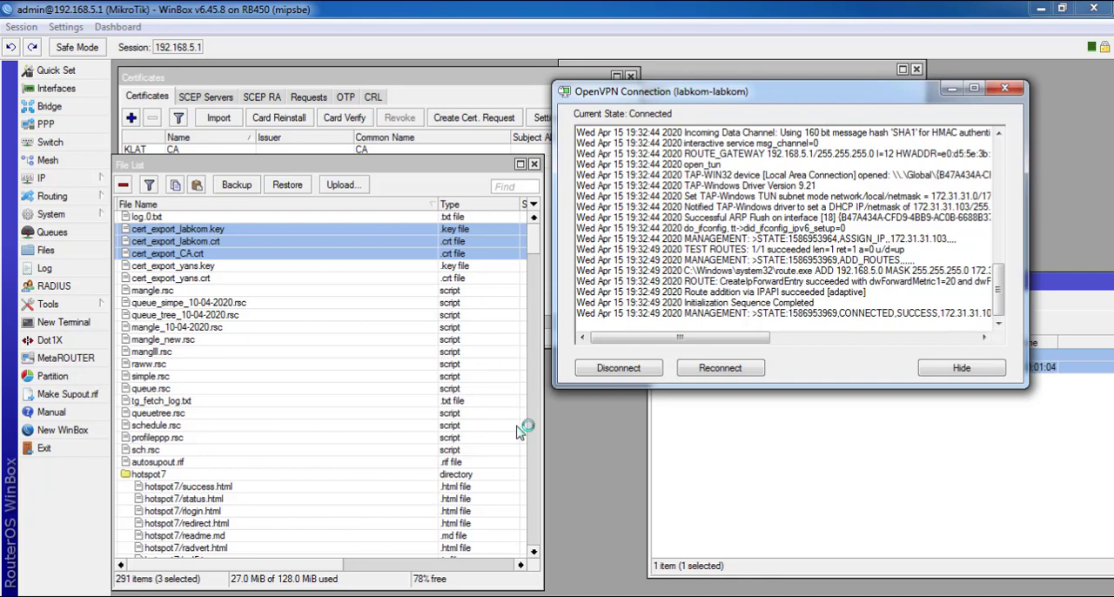
Move the OpenVPN connection window aside and return to the labkom-labkom folder in the OpenVPN config directory
drag(692, 102, 739, 159)
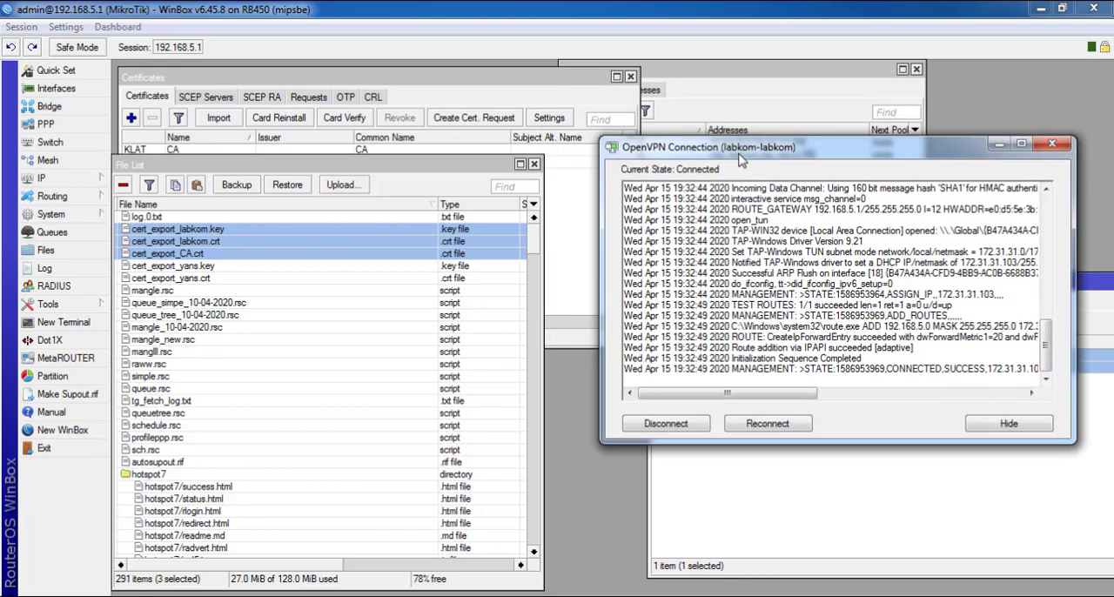
click(210, 595)
click(198, 562)
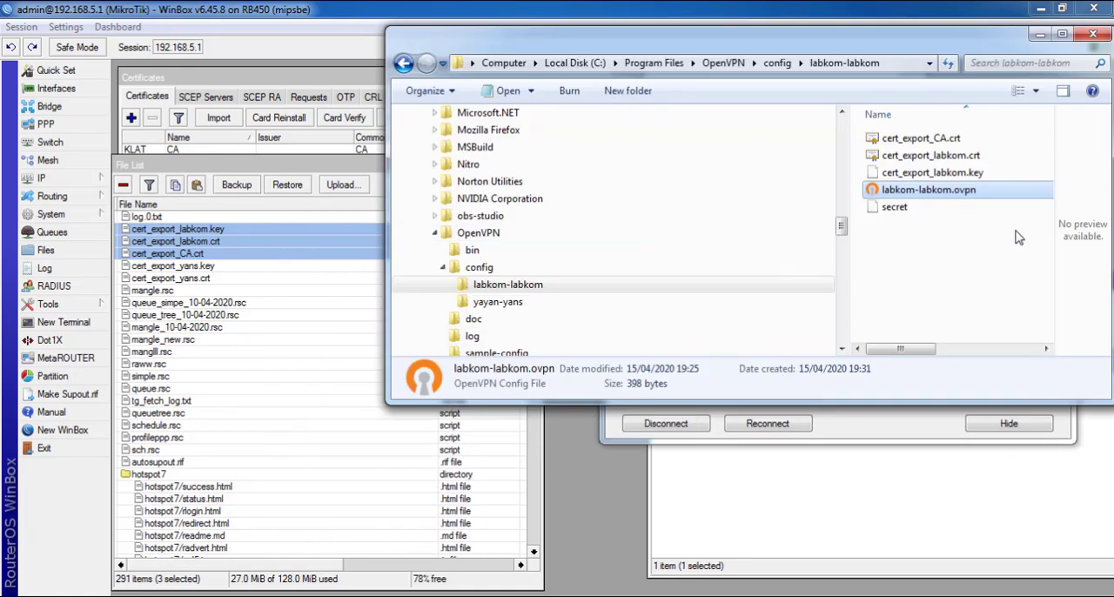